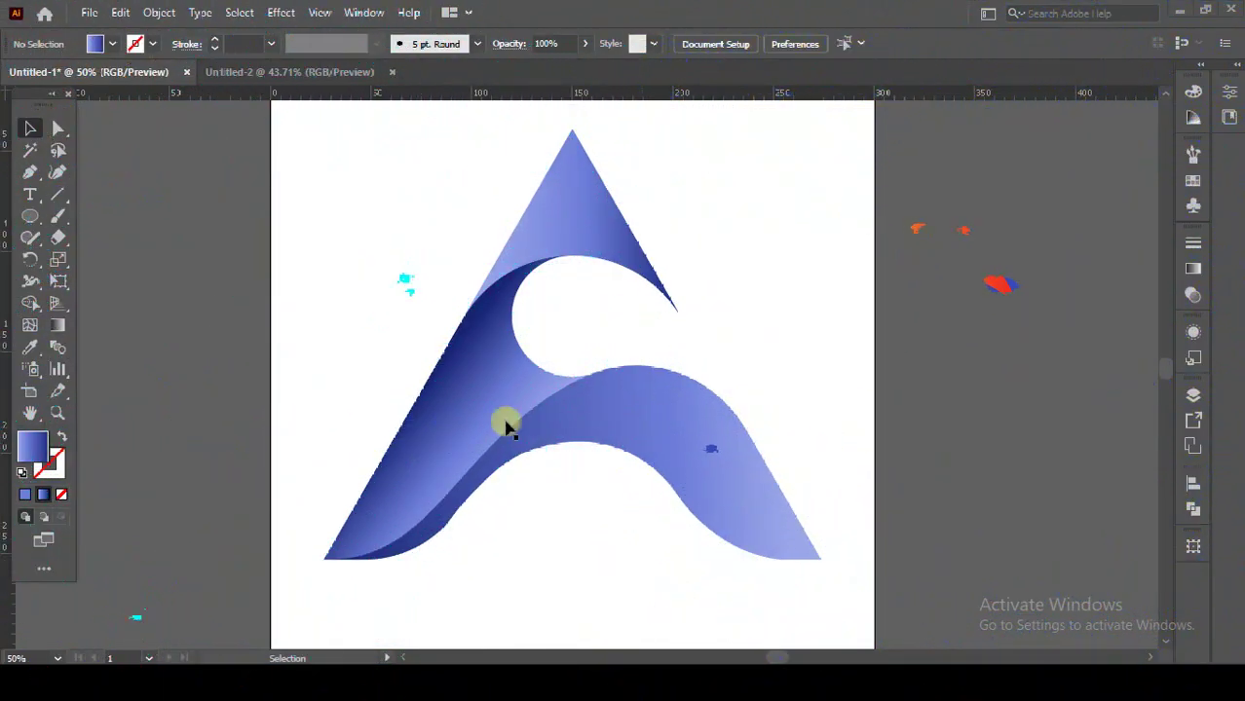
Step: Make the blank Untitled-2 document the active artboard
click(223, 74)
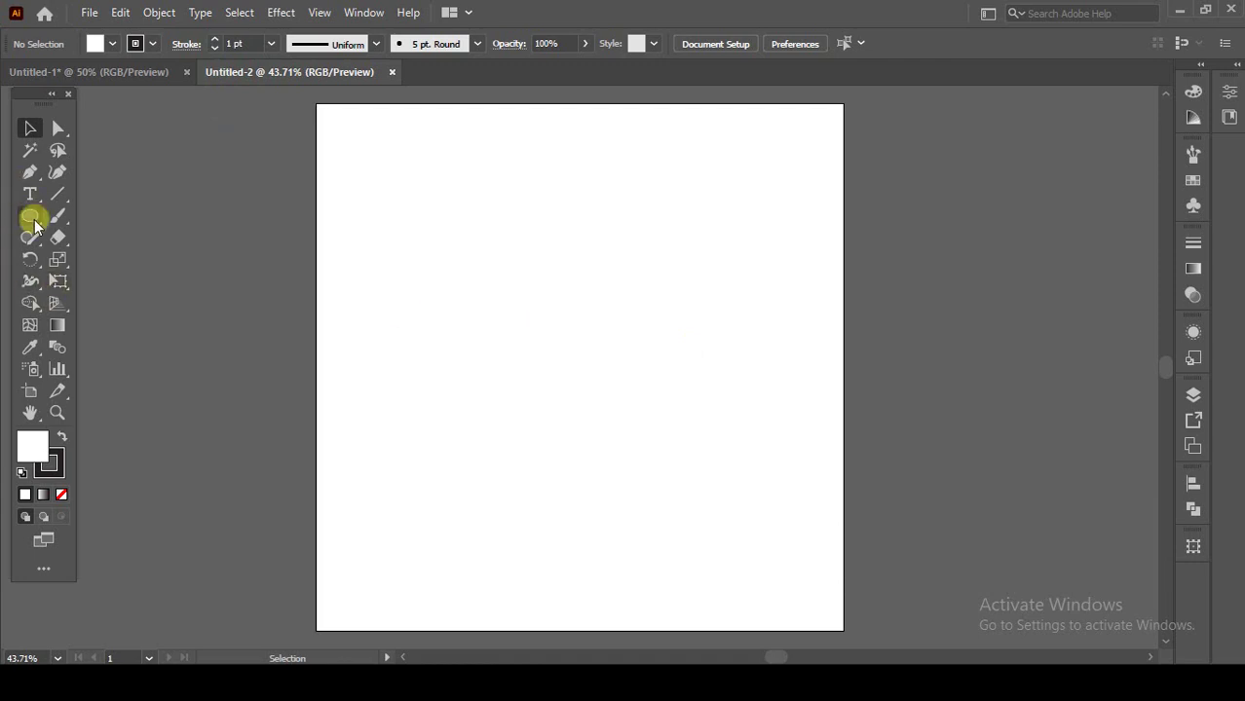
Step: Draw a tall thin rectangle about 17.92 × 72.12 mm at 100% zoom and select it
drag(32, 222, 107, 216)
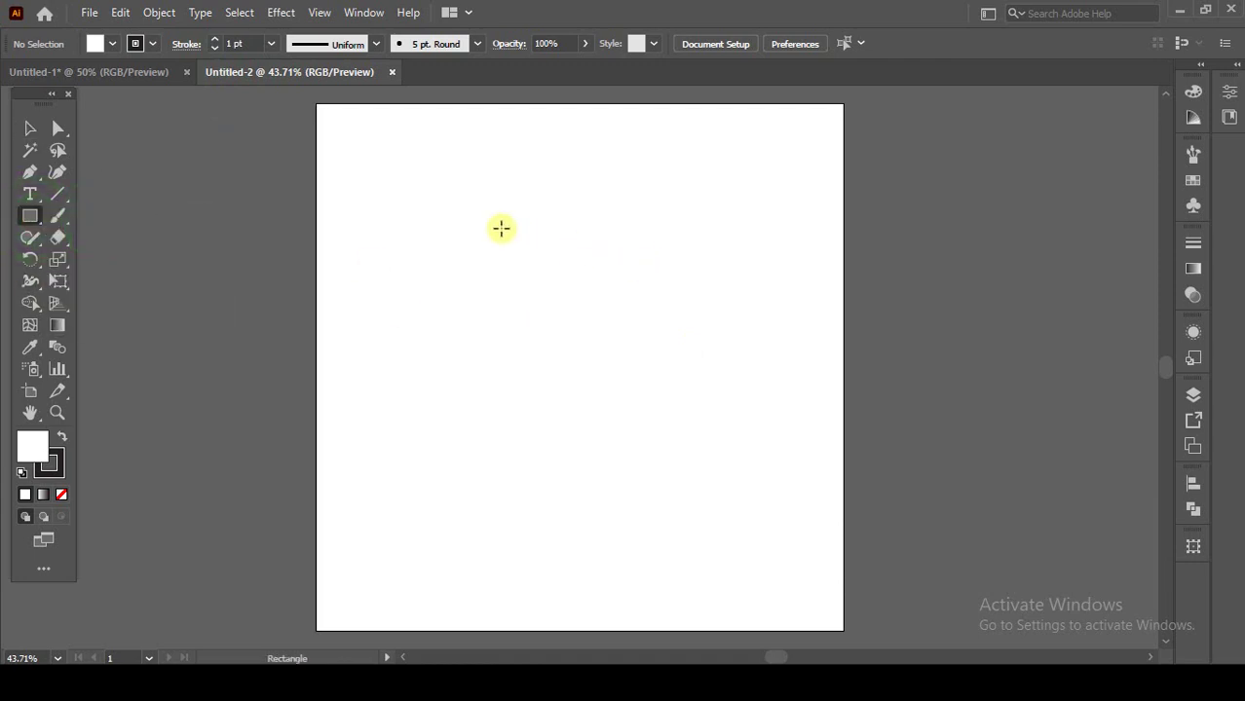
drag(443, 205, 461, 278)
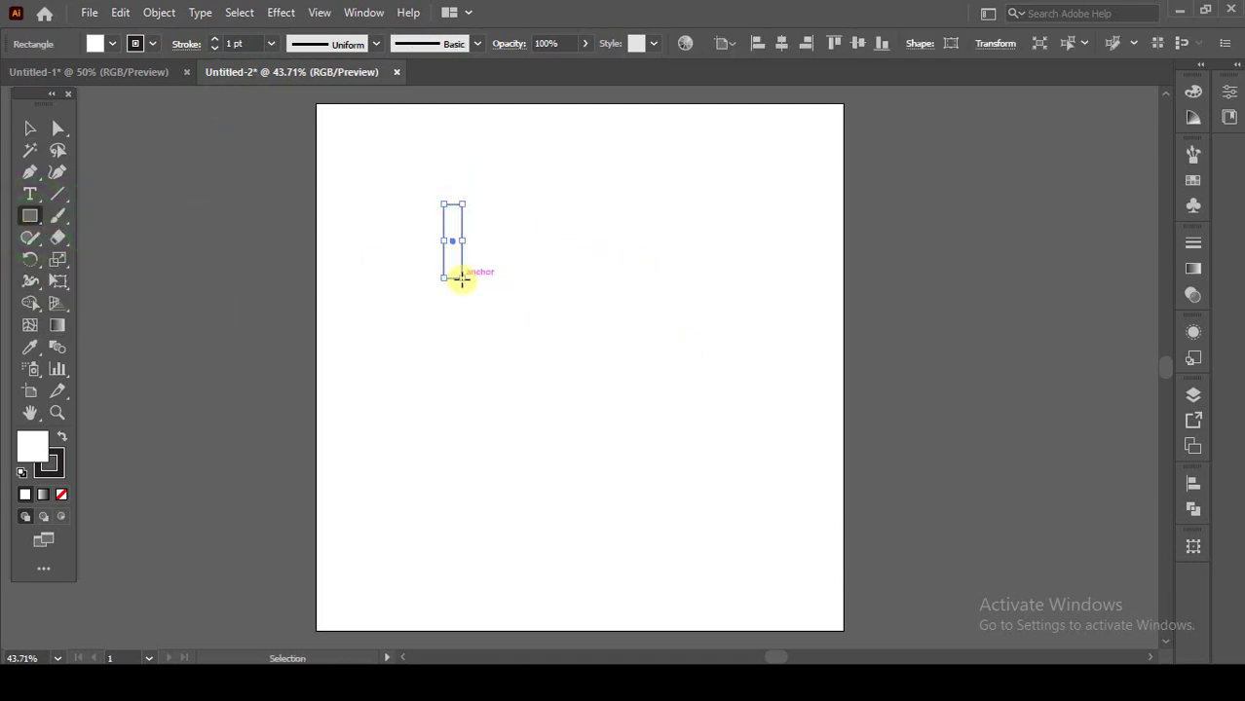
key(ctrl+z)
key(ctrl+1)
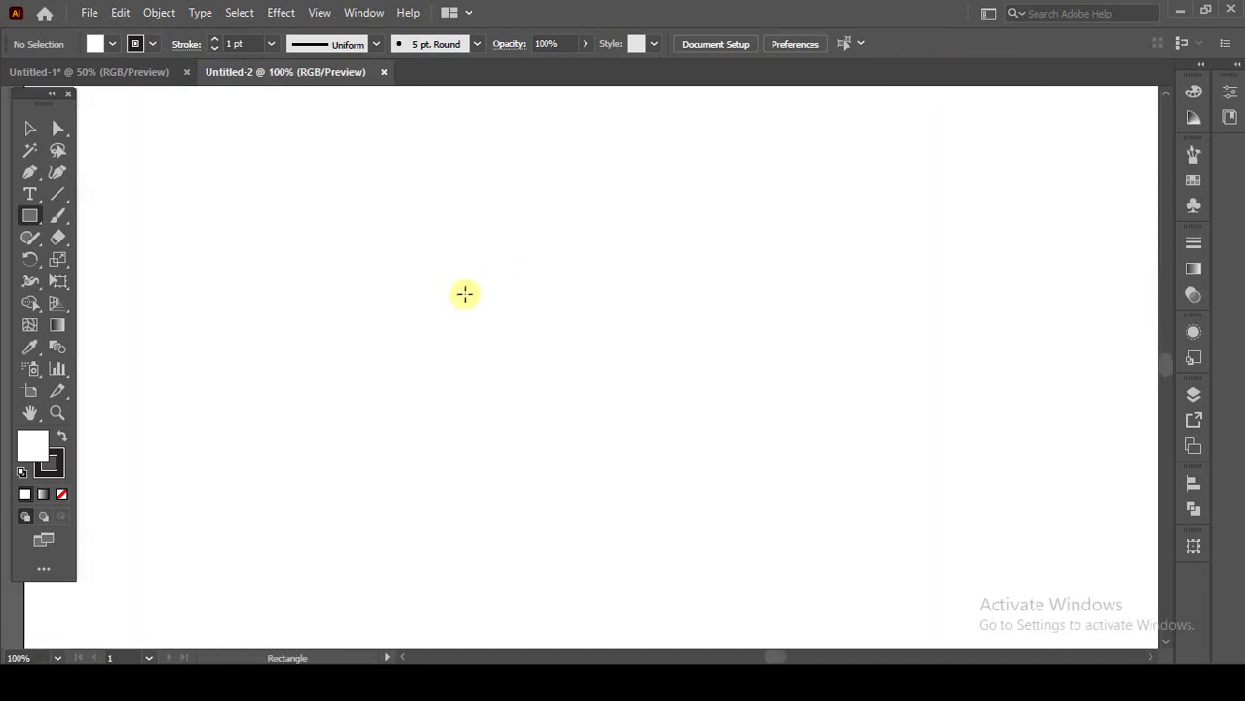
drag(427, 232, 513, 559)
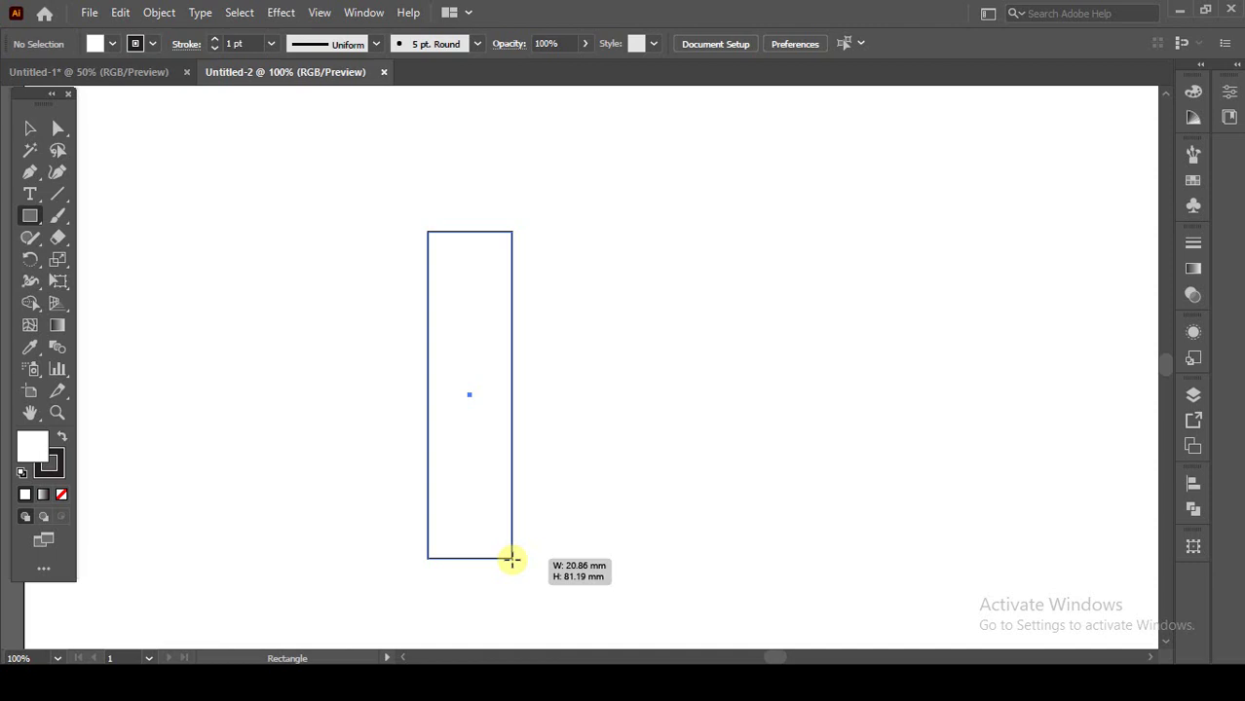
drag(512, 559, 498, 522)
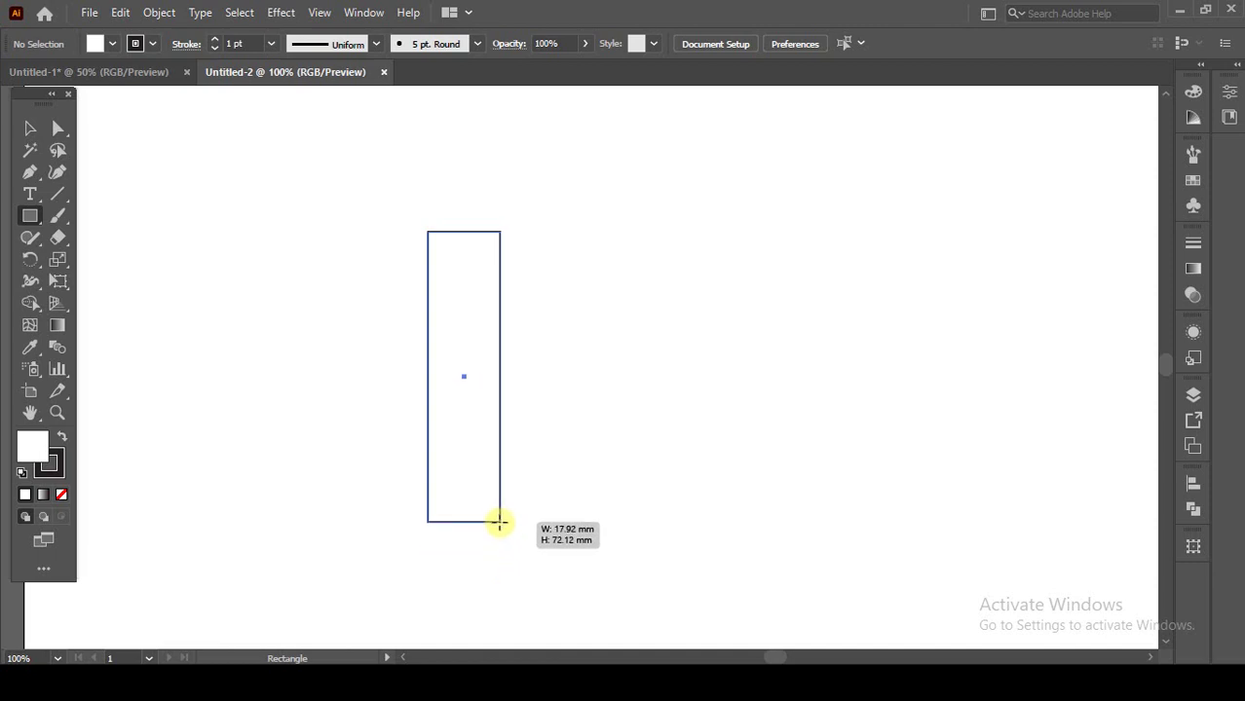
click(26, 126)
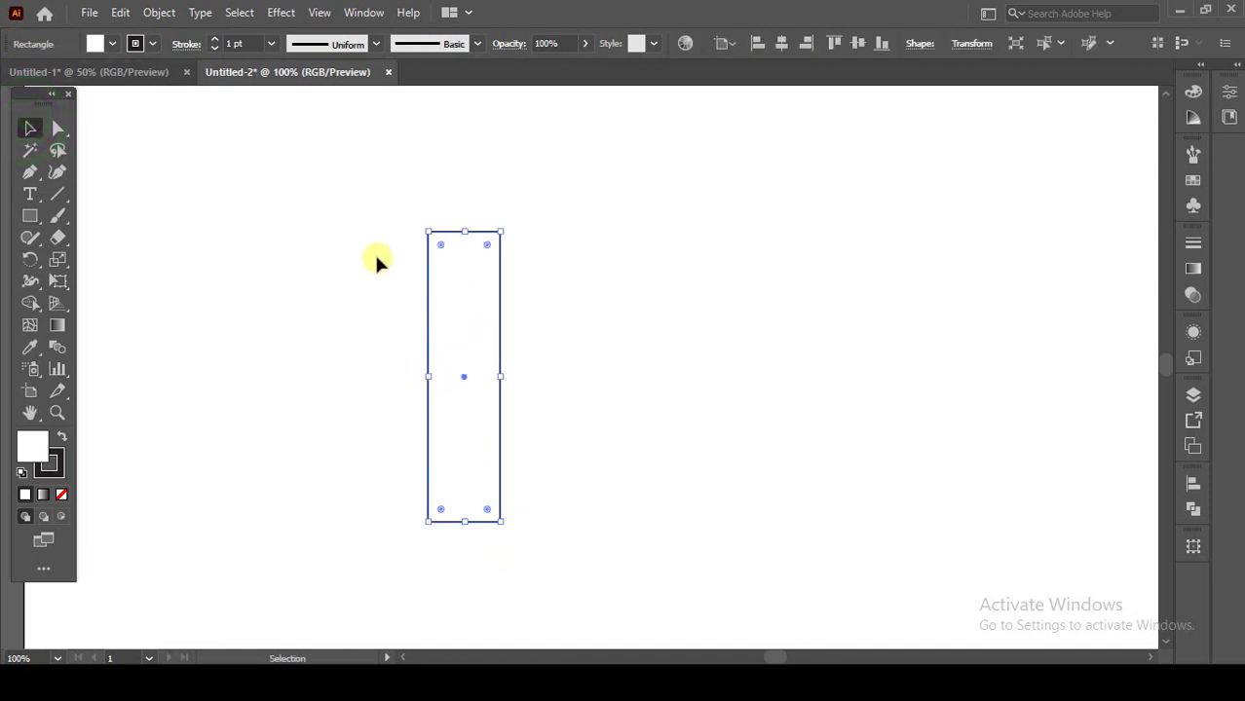
drag(376, 257, 501, 378)
Step: Make a -30° rotated copy of the rectangle, move it right, and set its fill to None
right_click(483, 383)
mouse_move(537, 551)
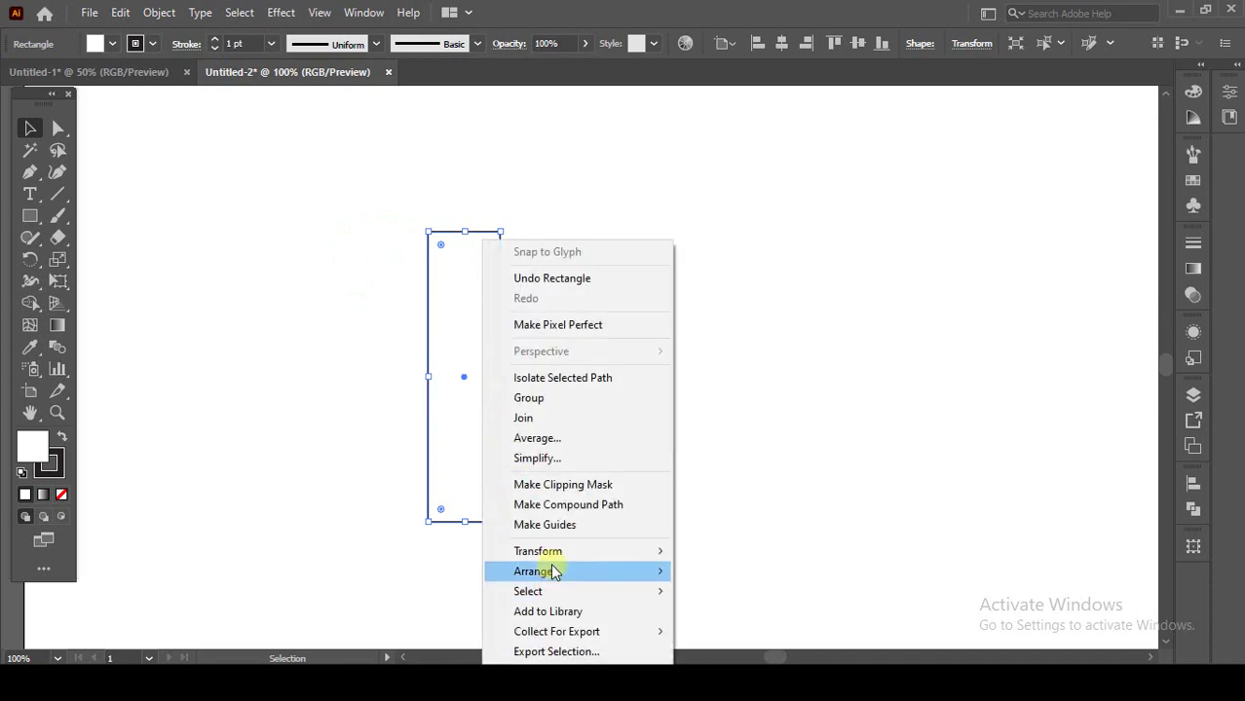
click(727, 443)
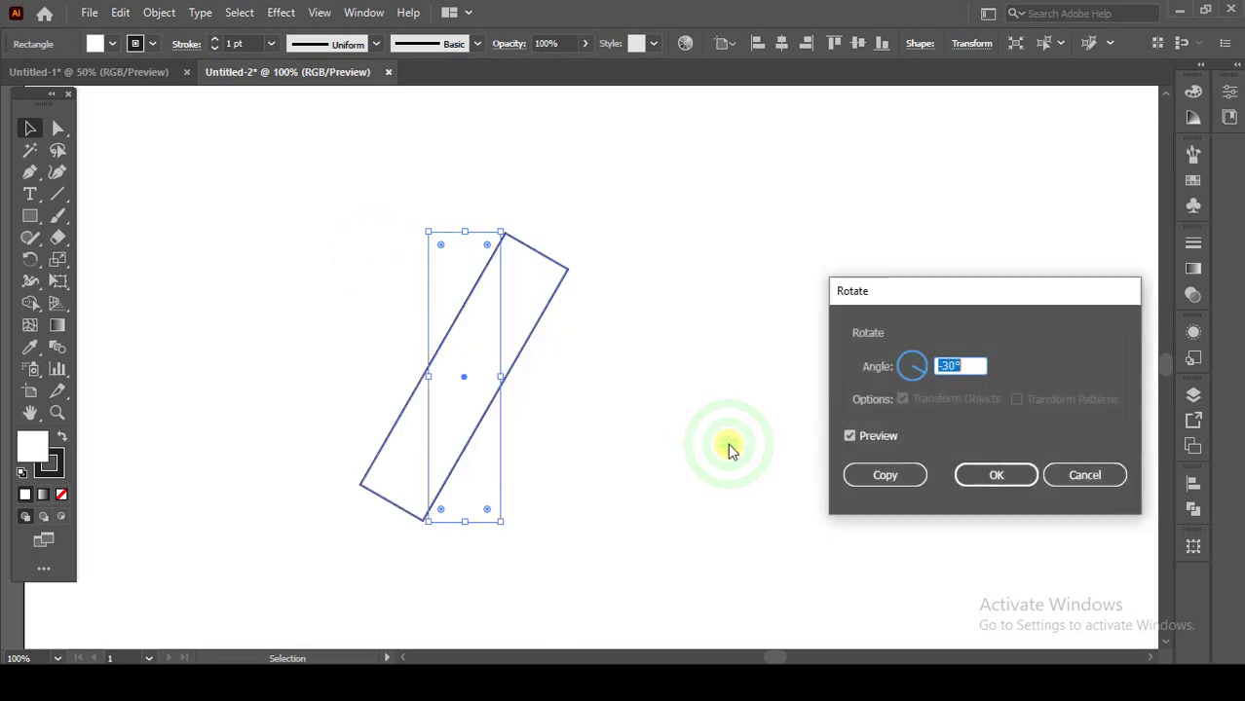
click(886, 476)
drag(464, 382, 681, 369)
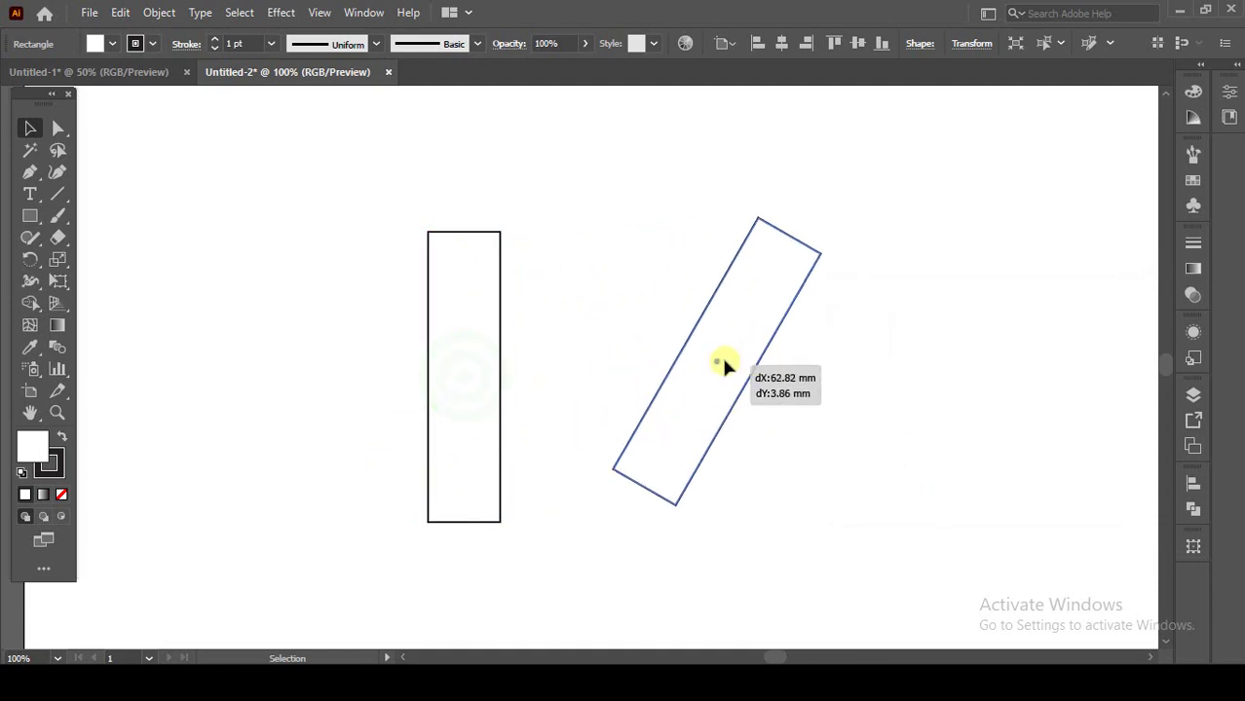
mouse_move(778, 381)
mouse_down()
mouse_move(569, 376)
mouse_move(621, 380)
mouse_up()
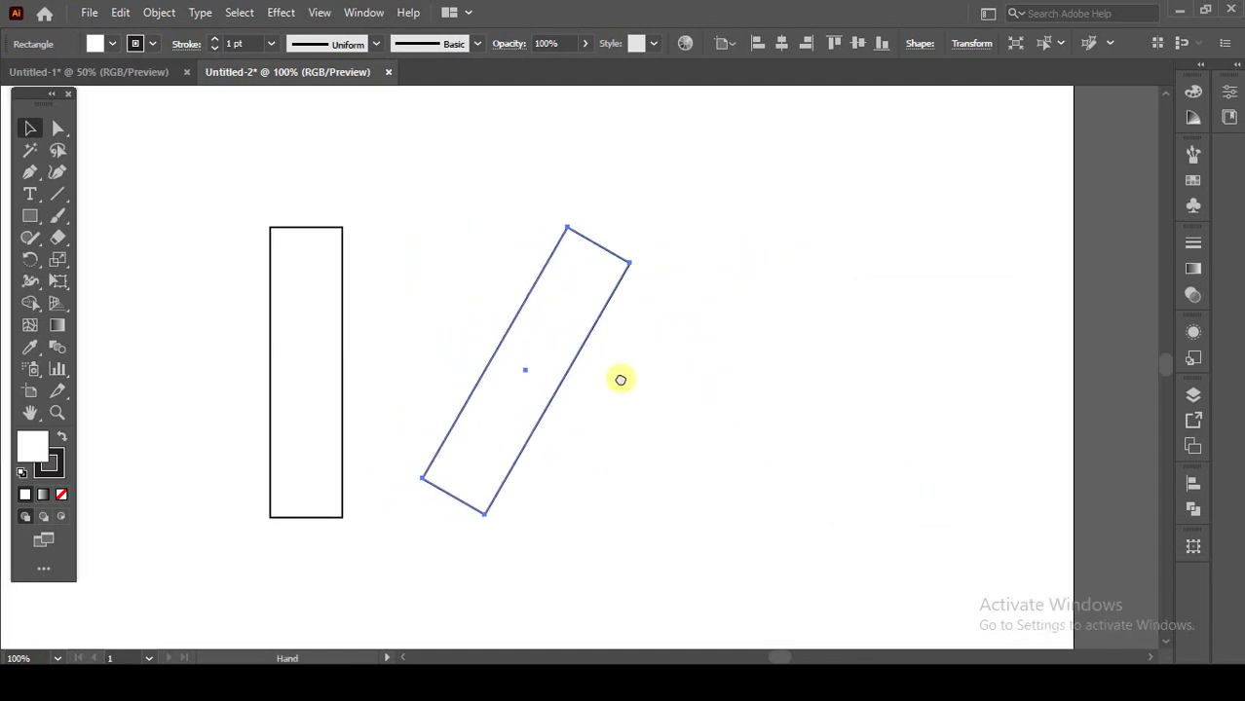
click(60, 494)
Step: Create a reflected copy of the tilted bar and move it to the right
right_click(547, 401)
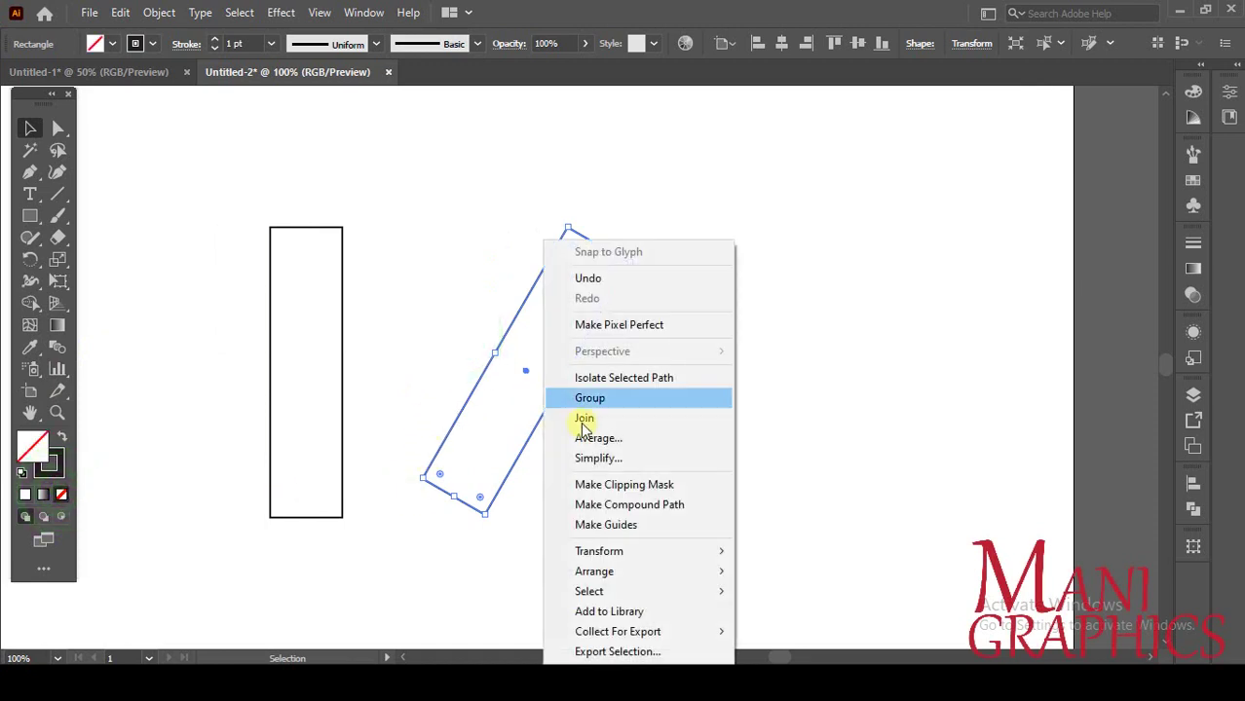
mouse_move(599, 551)
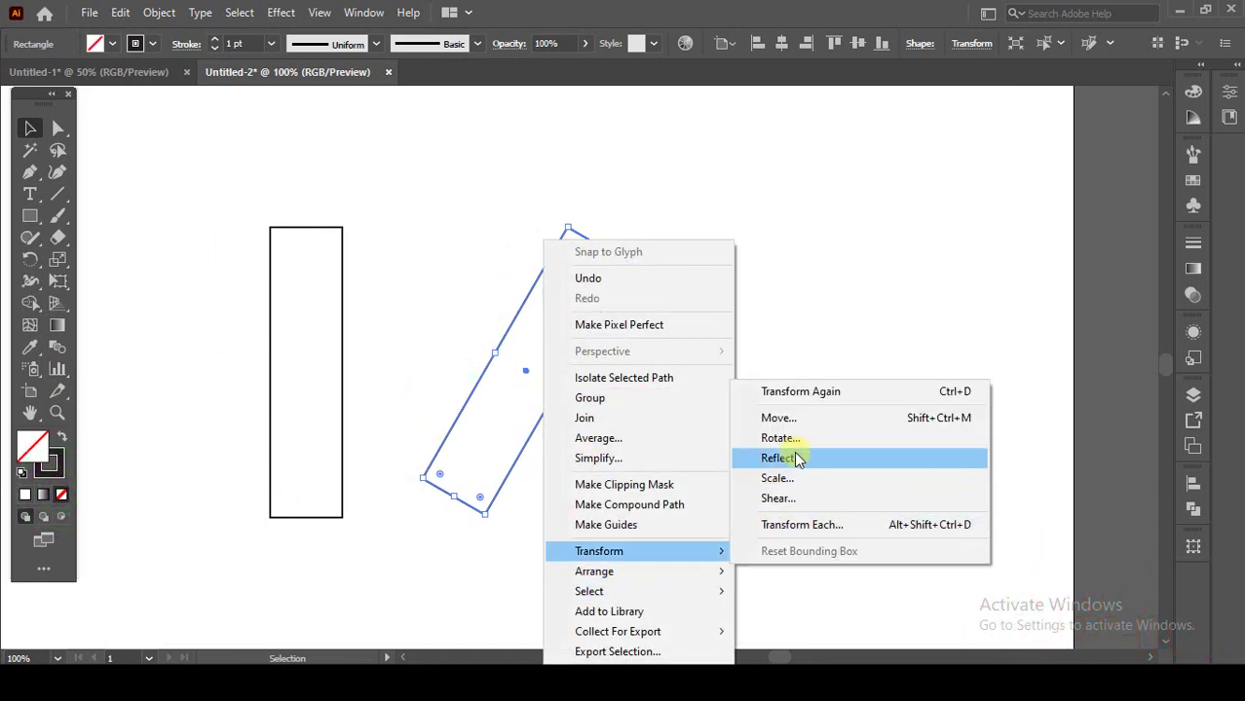
click(798, 456)
click(525, 388)
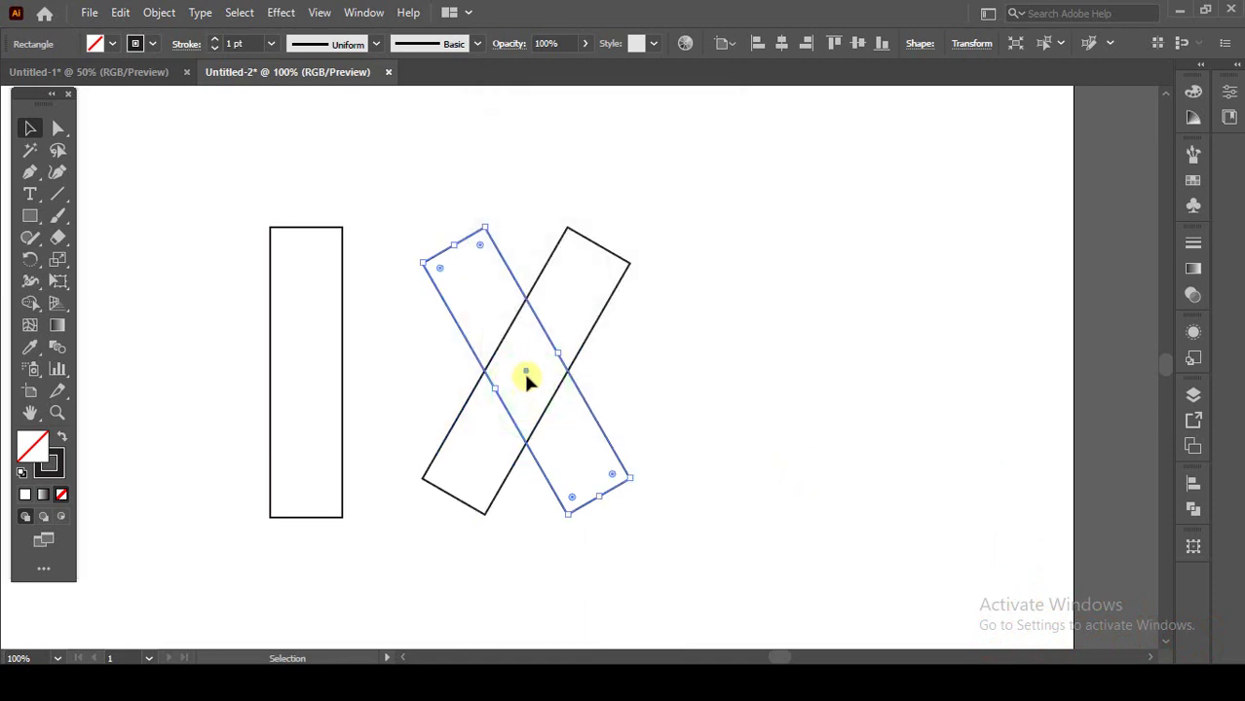
drag(526, 371, 735, 358)
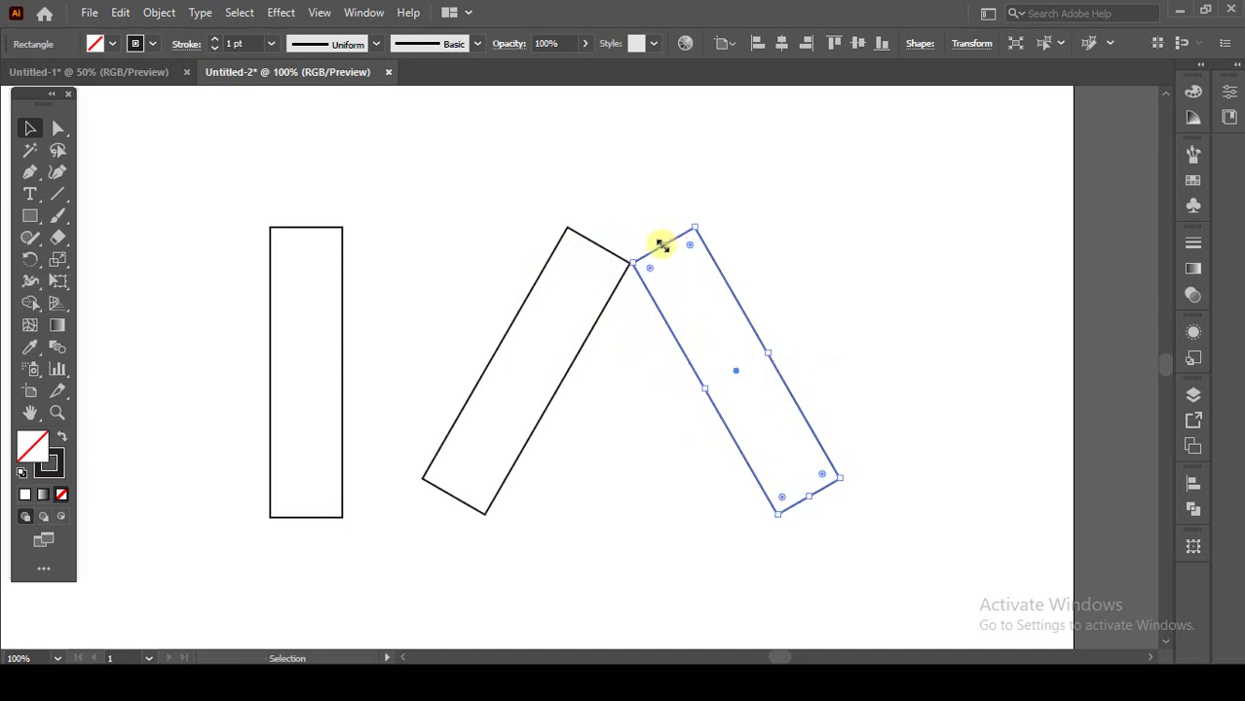
Step: Stretch both tilted bars upward until they cross near the top, then select both
drag(661, 244, 531, 137)
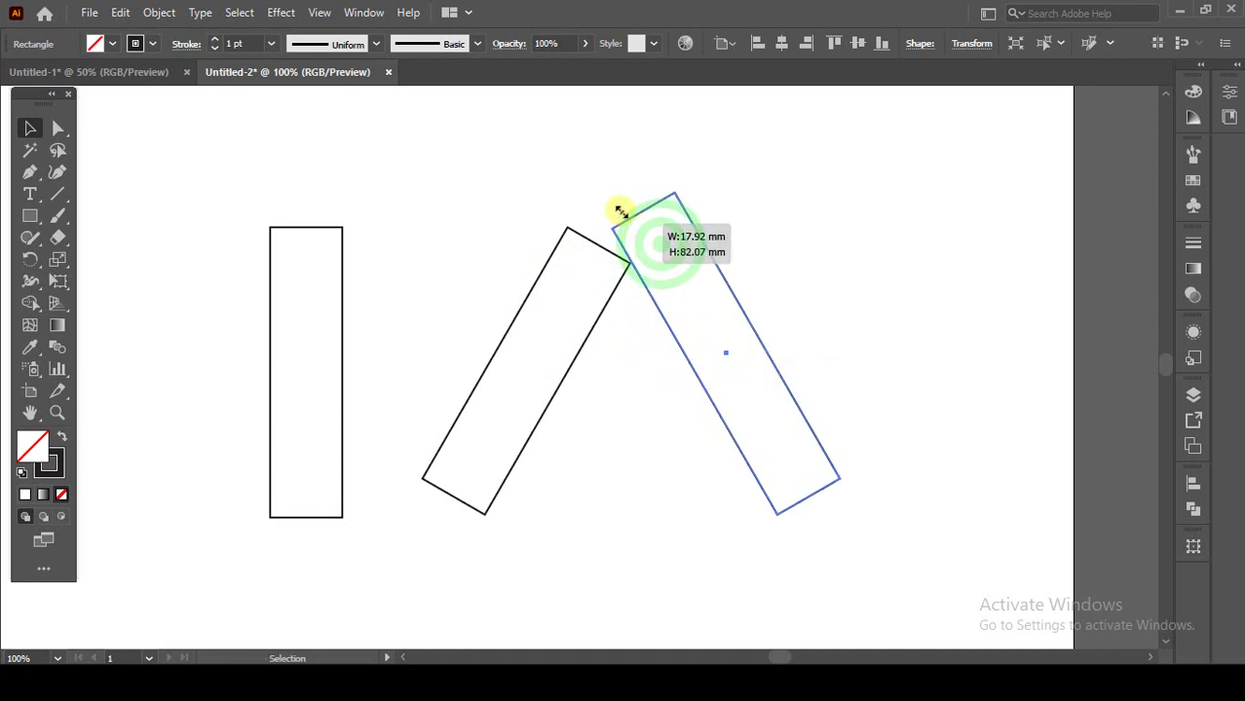
click(571, 226)
drag(595, 246, 678, 111)
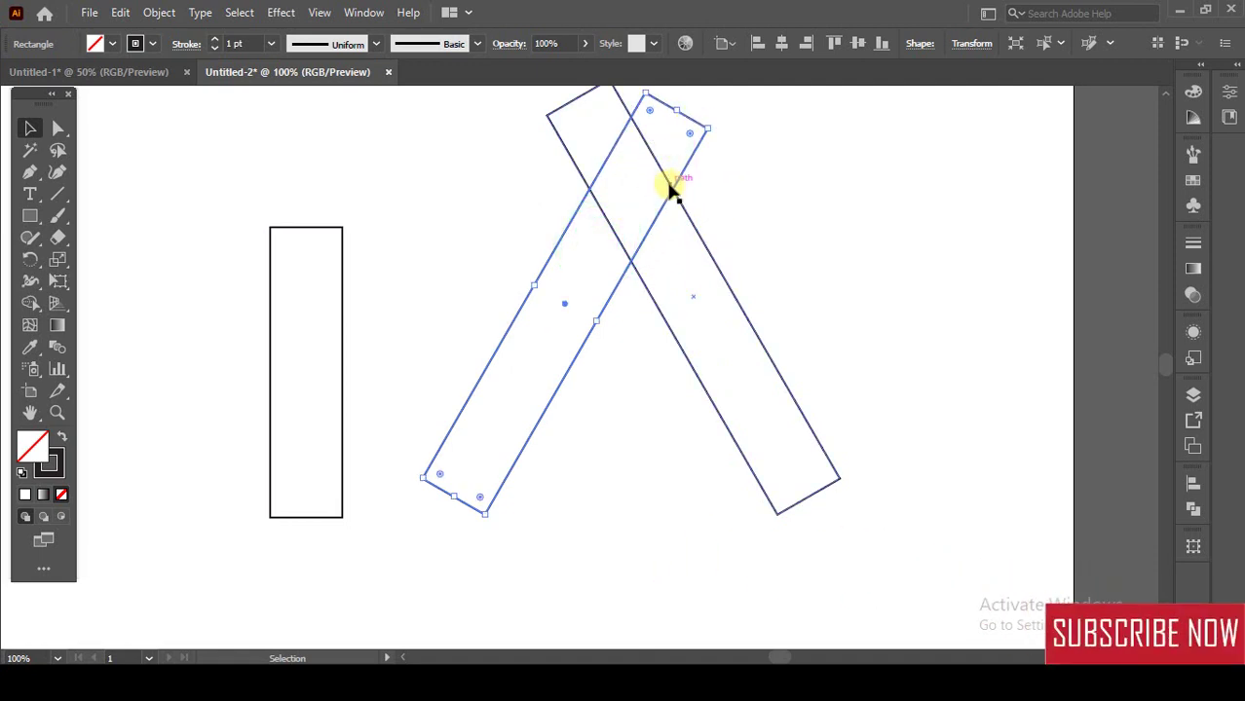
drag(491, 149, 715, 370)
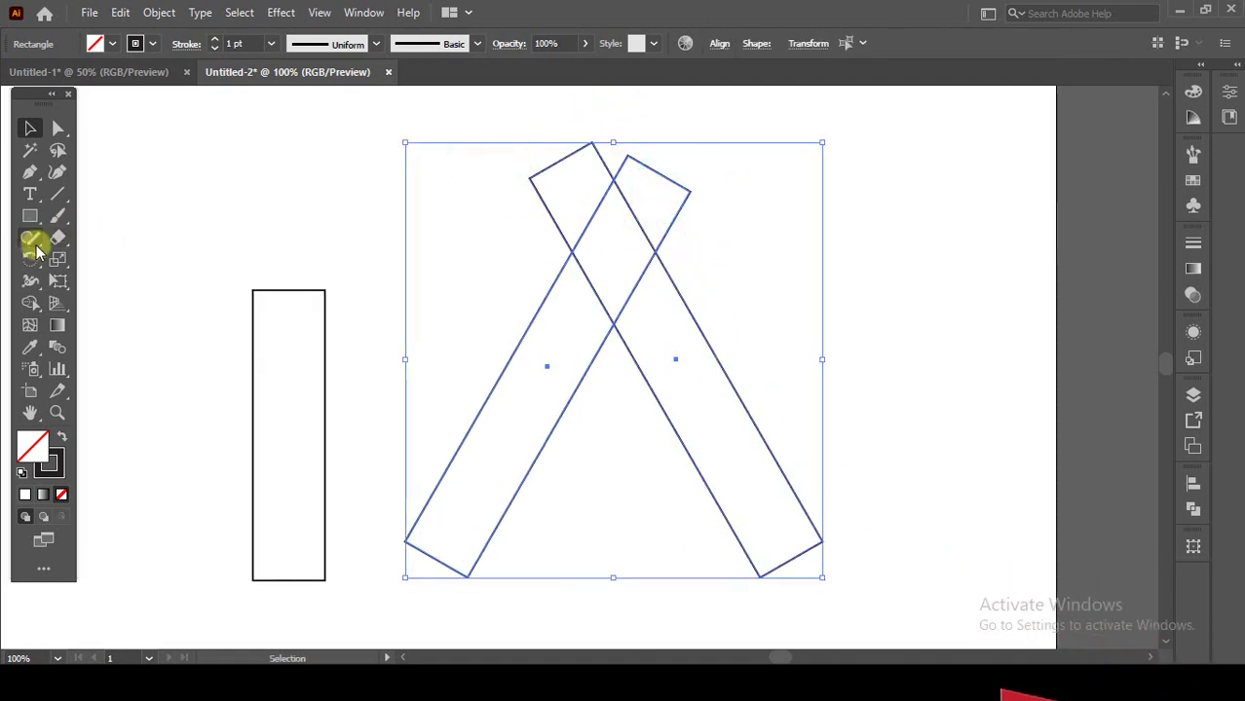
Step: Remove the two small overlap pieces above the crossing with the Shape Builder
click(30, 303)
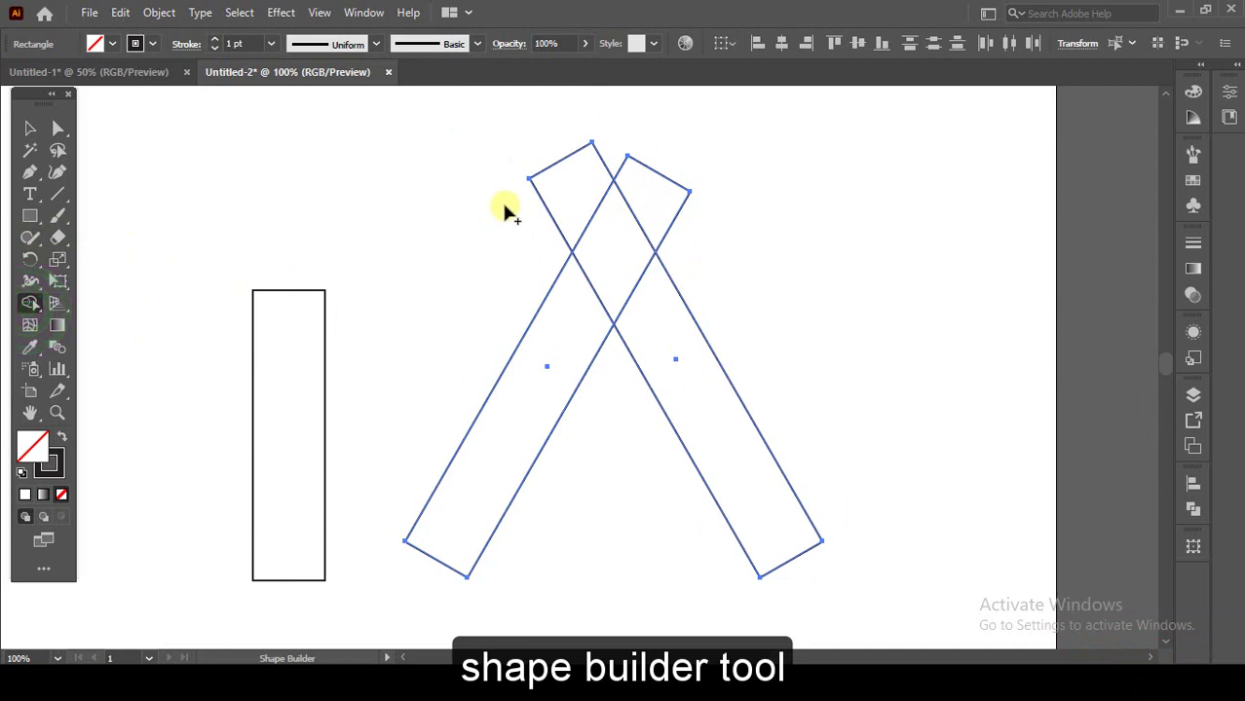
alt+click(551, 195)
alt+click(618, 165)
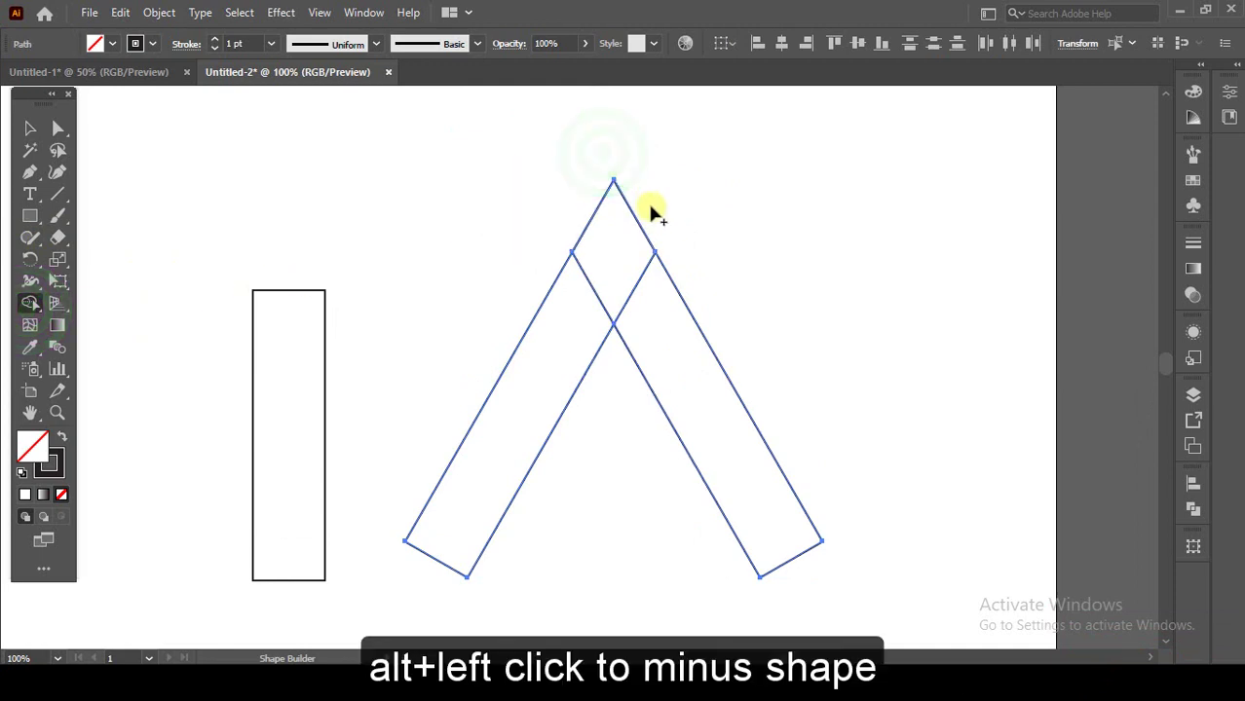
click(30, 128)
drag(306, 216, 457, 290)
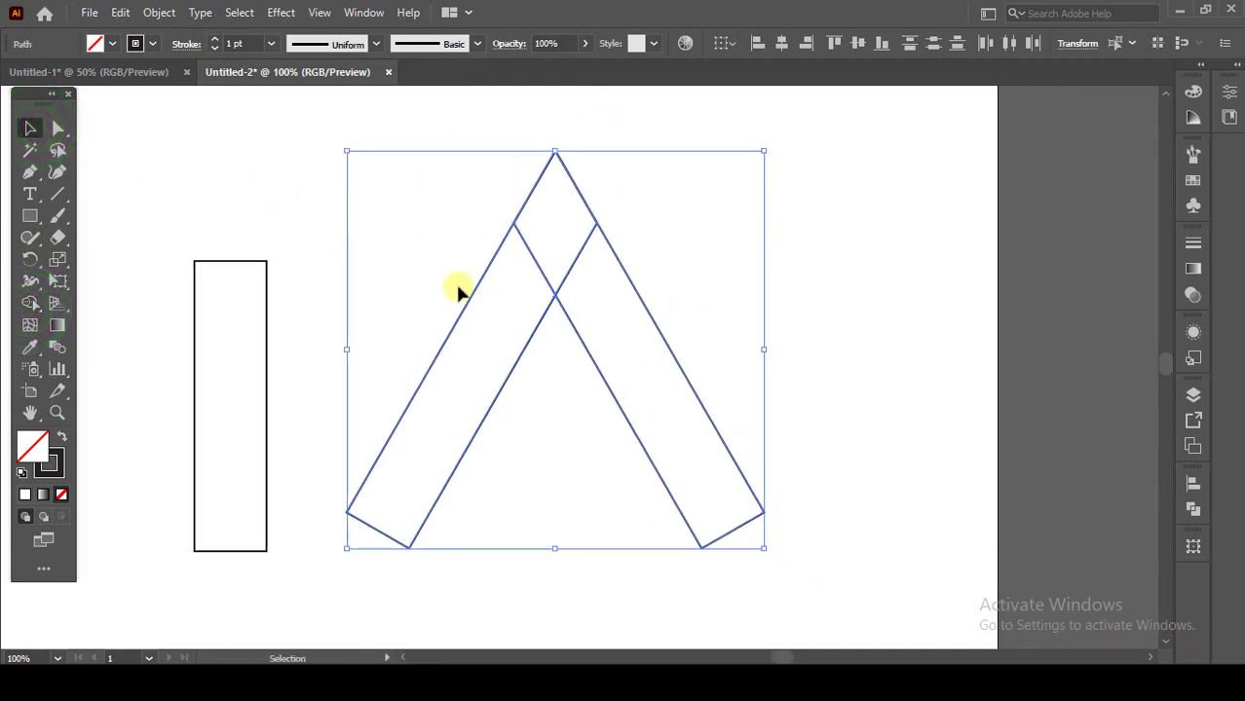
click(352, 259)
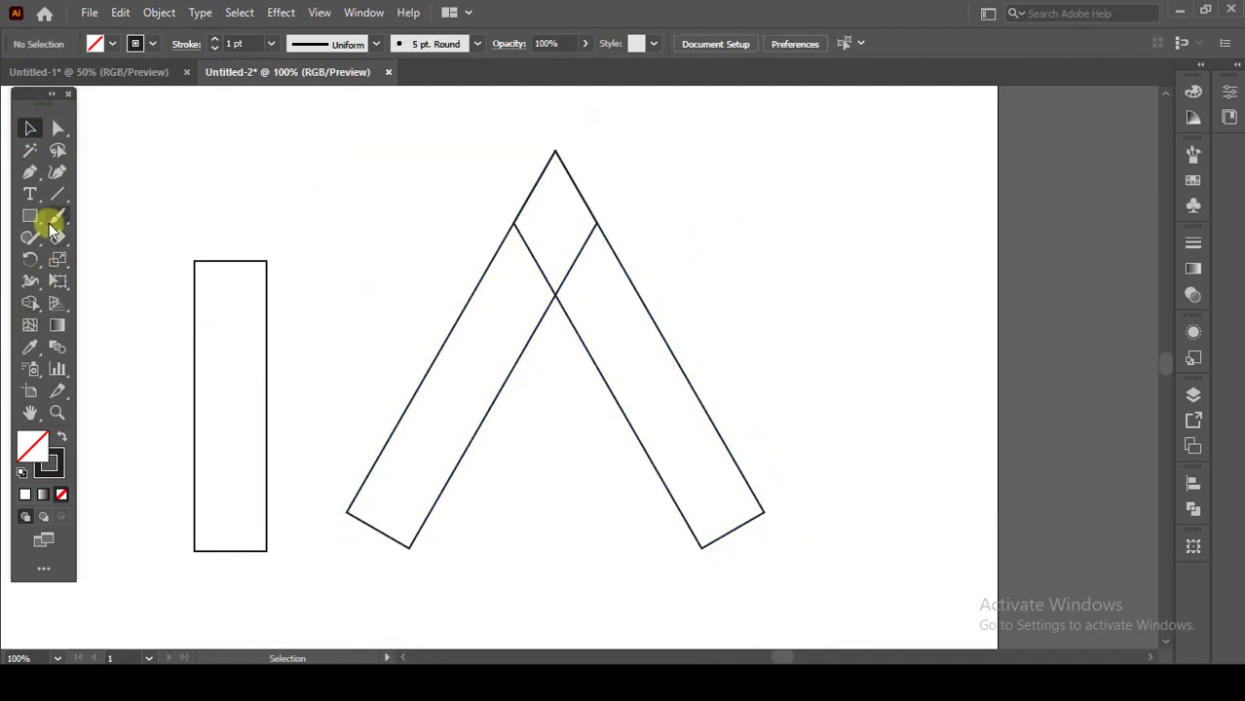
Step: Draw a horizontal baseline across both legs' bottoms and select it with the A
click(58, 194)
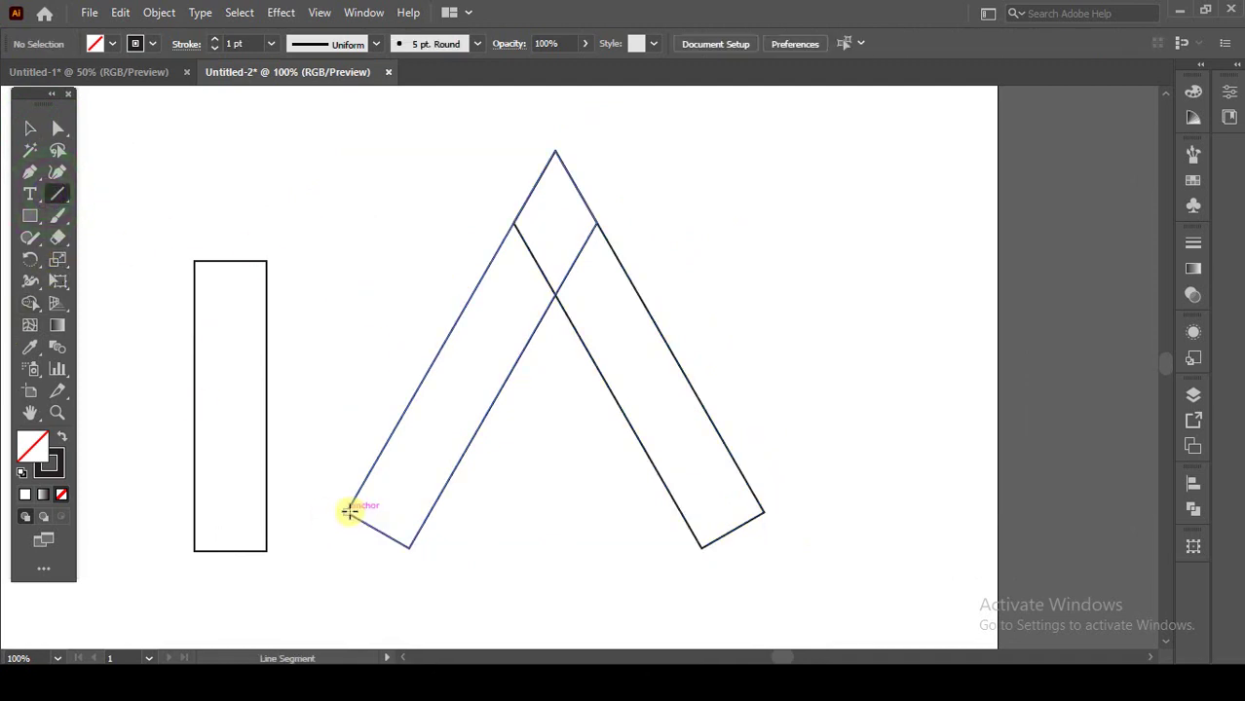
drag(349, 512, 763, 512)
click(30, 128)
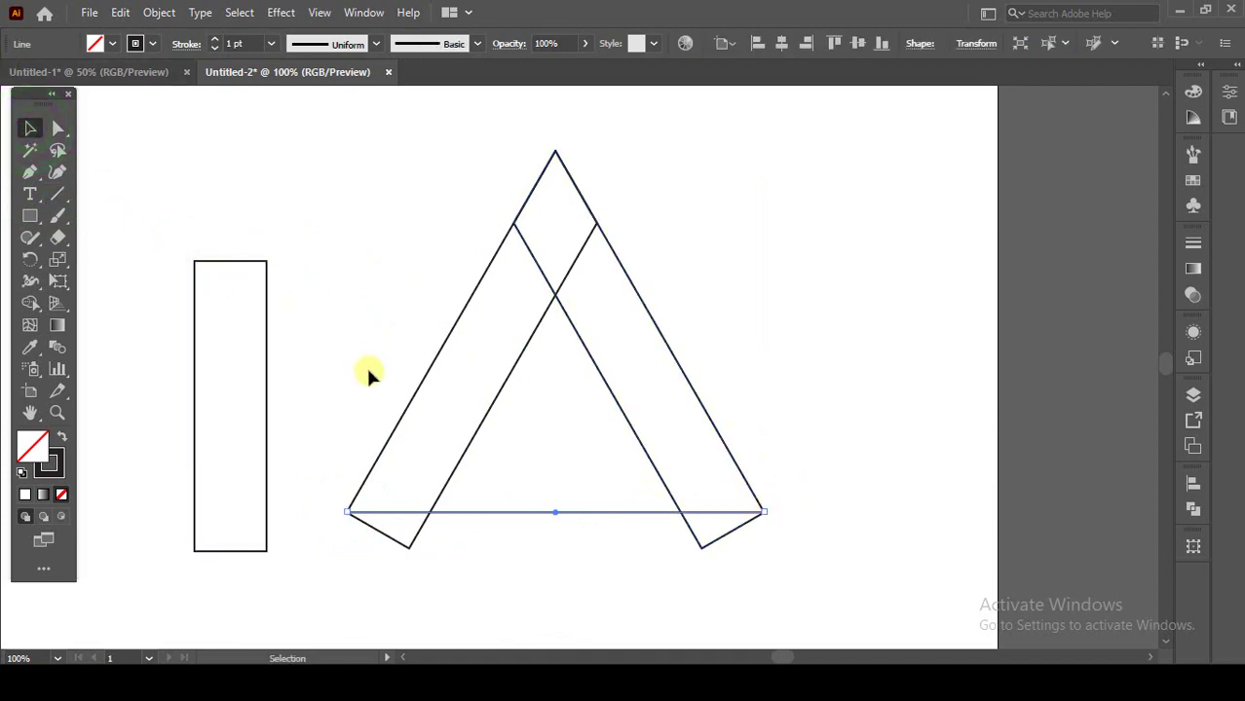
drag(347, 363, 781, 556)
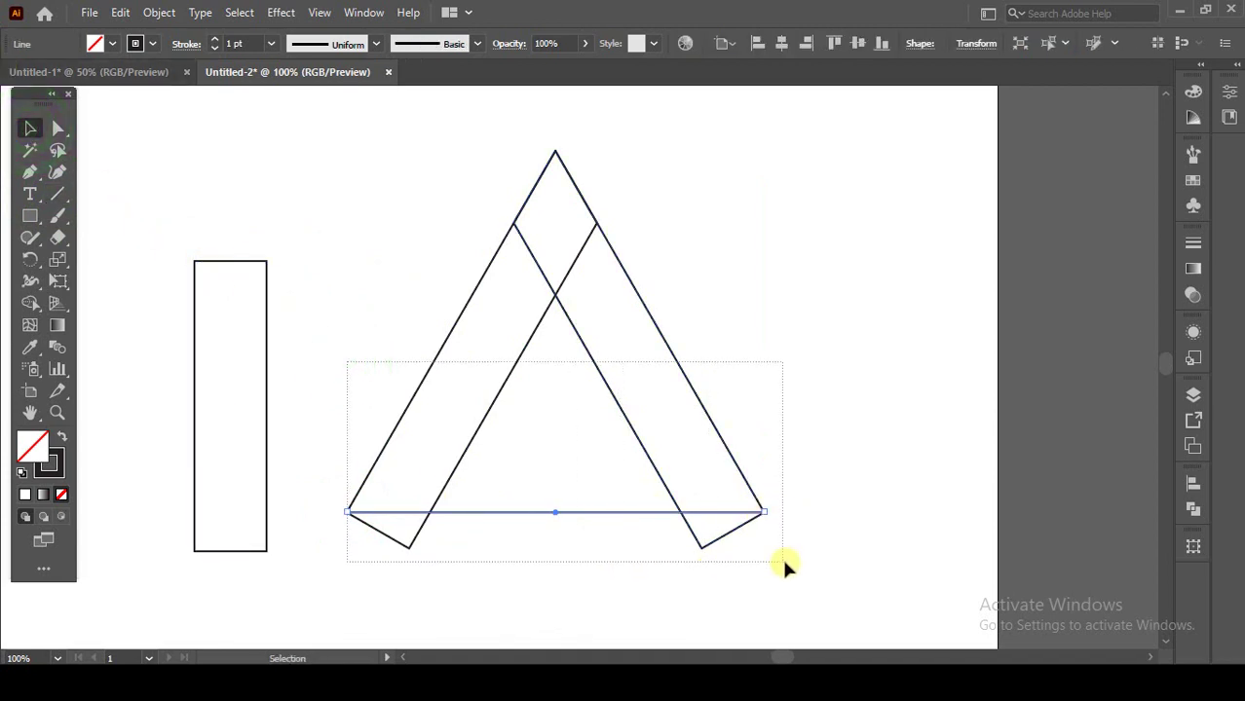
Step: Remove the triangles below the baseline and delete the leftover bottom segment
click(30, 303)
drag(424, 540, 429, 542)
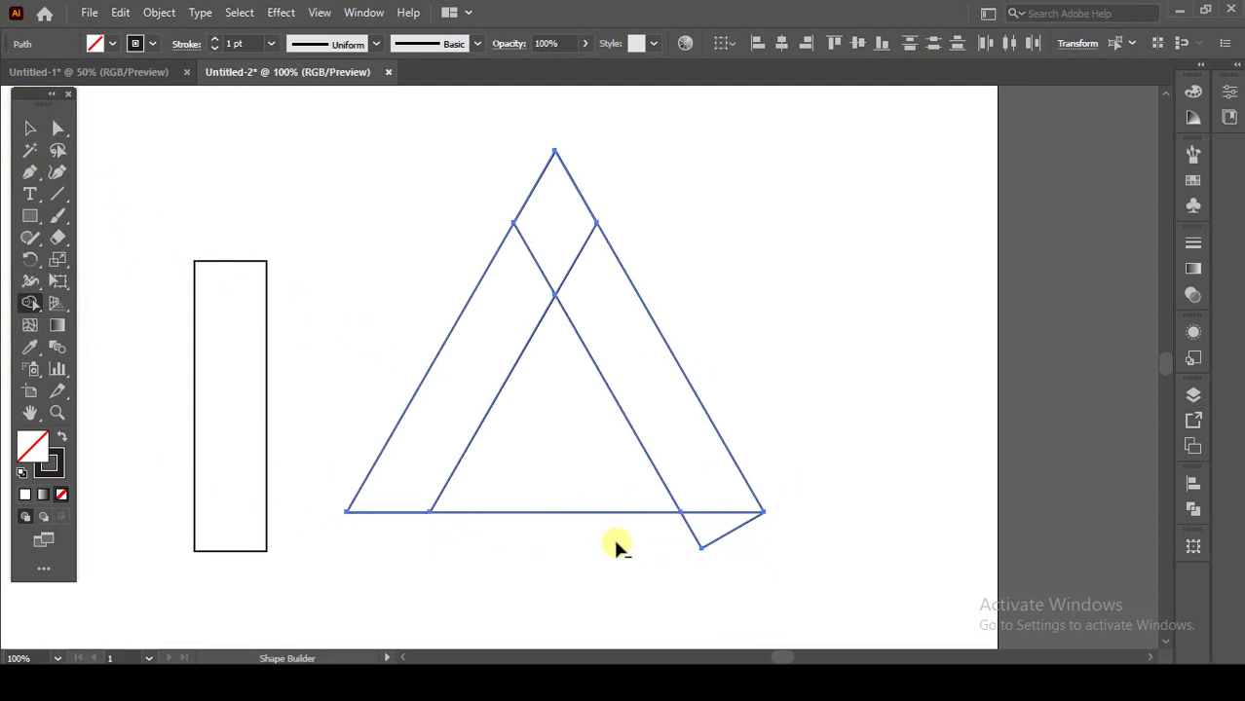
drag(616, 542, 638, 548)
click(30, 128)
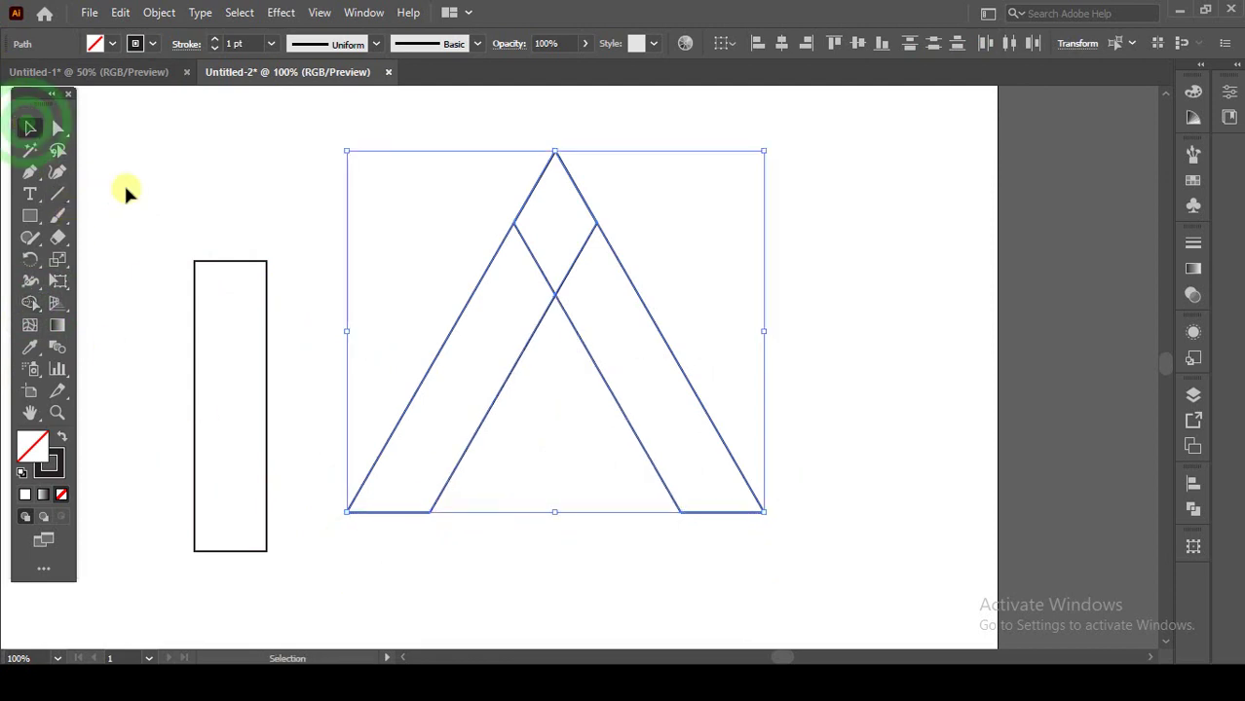
click(225, 199)
mouse_move(394, 513)
mouse_down()
mouse_move(413, 569)
mouse_move(441, 576)
mouse_up()
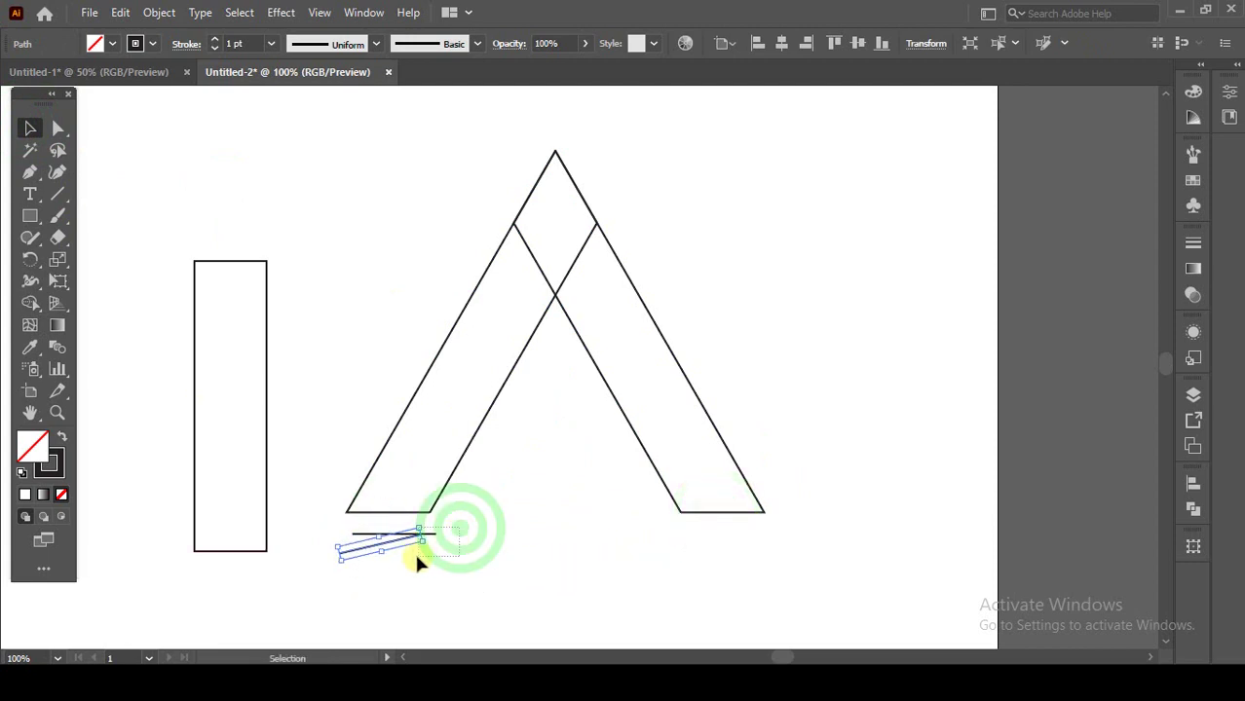
key(Delete)
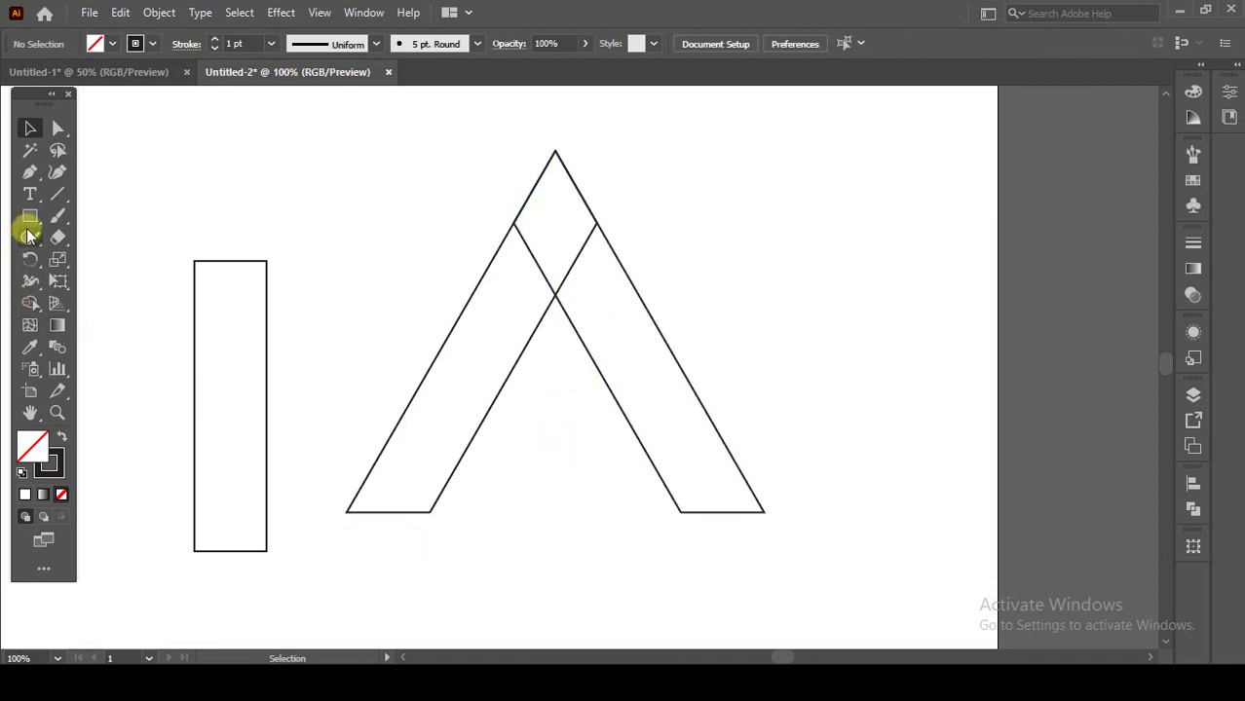
Step: Draw a small circle between the A's legs
drag(29, 218, 107, 259)
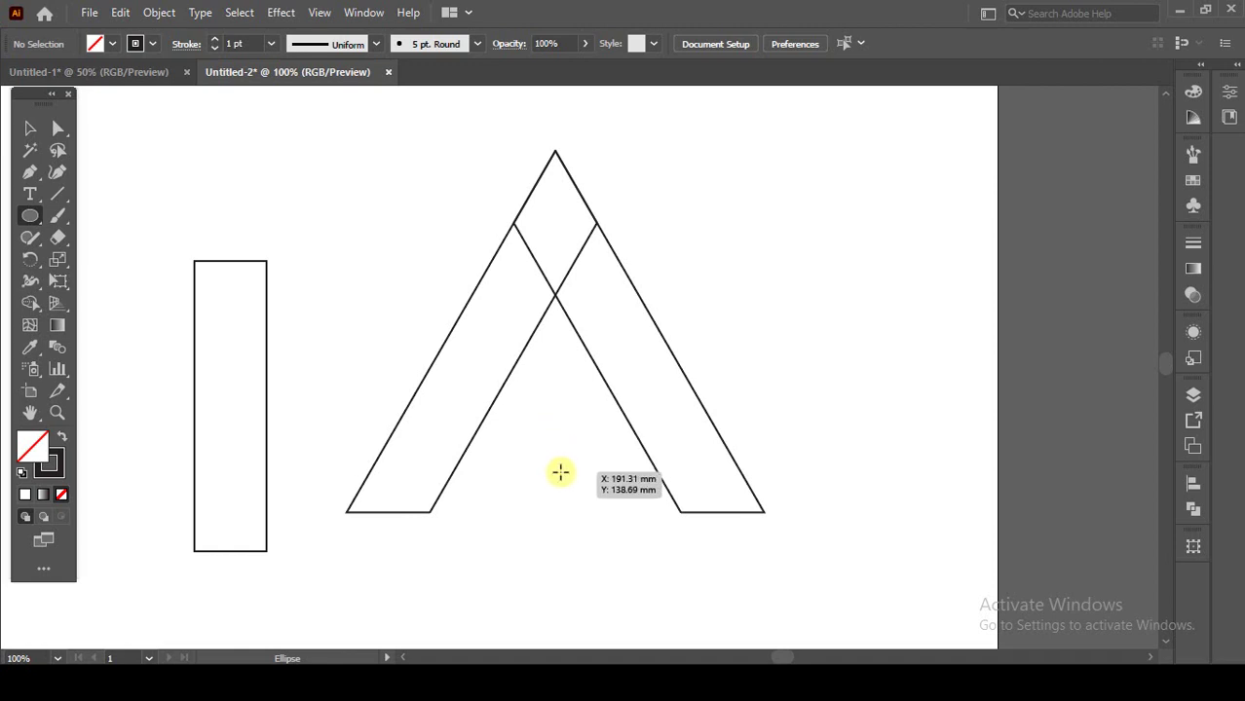
drag(550, 456, 578, 508)
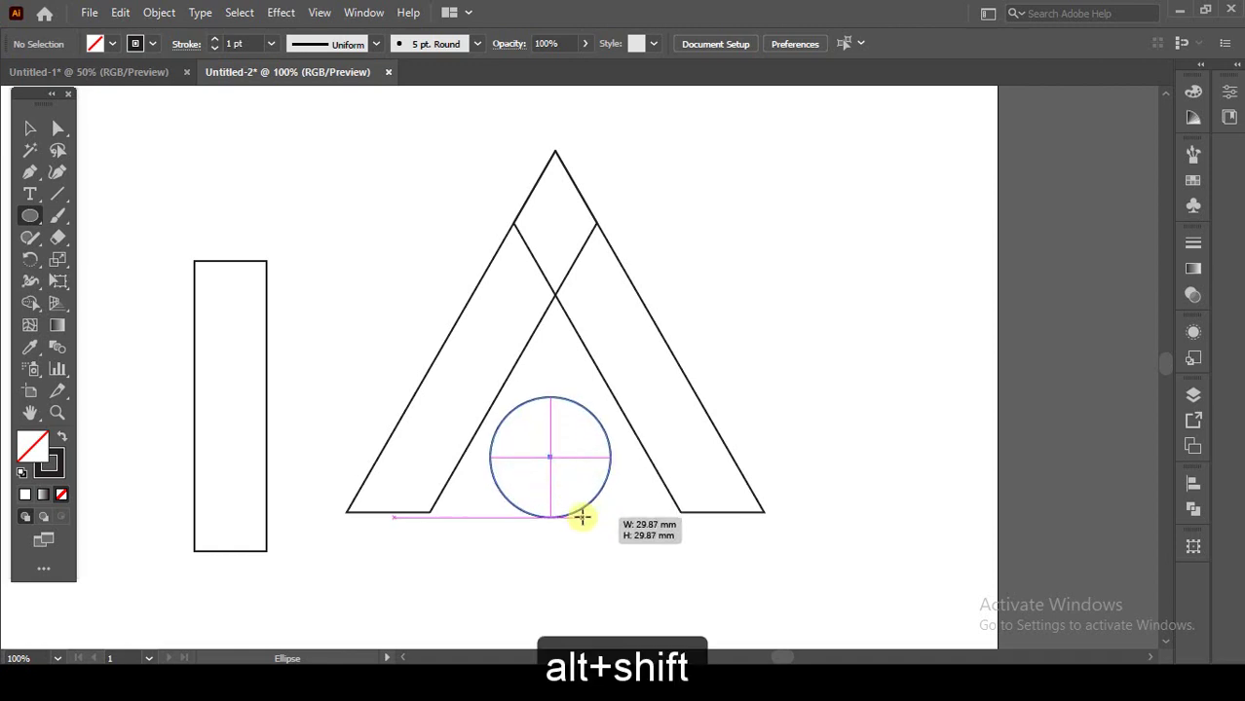
click(31, 128)
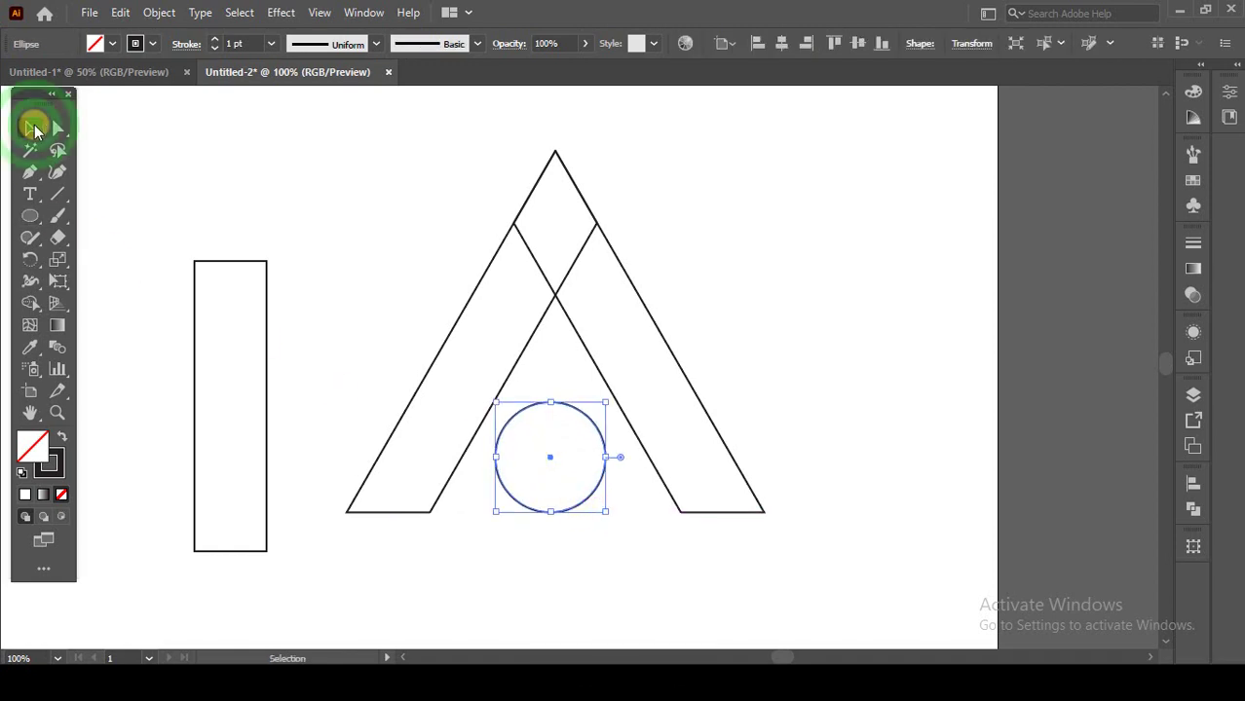
Step: Group all the lines forming the A
drag(441, 203, 623, 261)
right_click(602, 253)
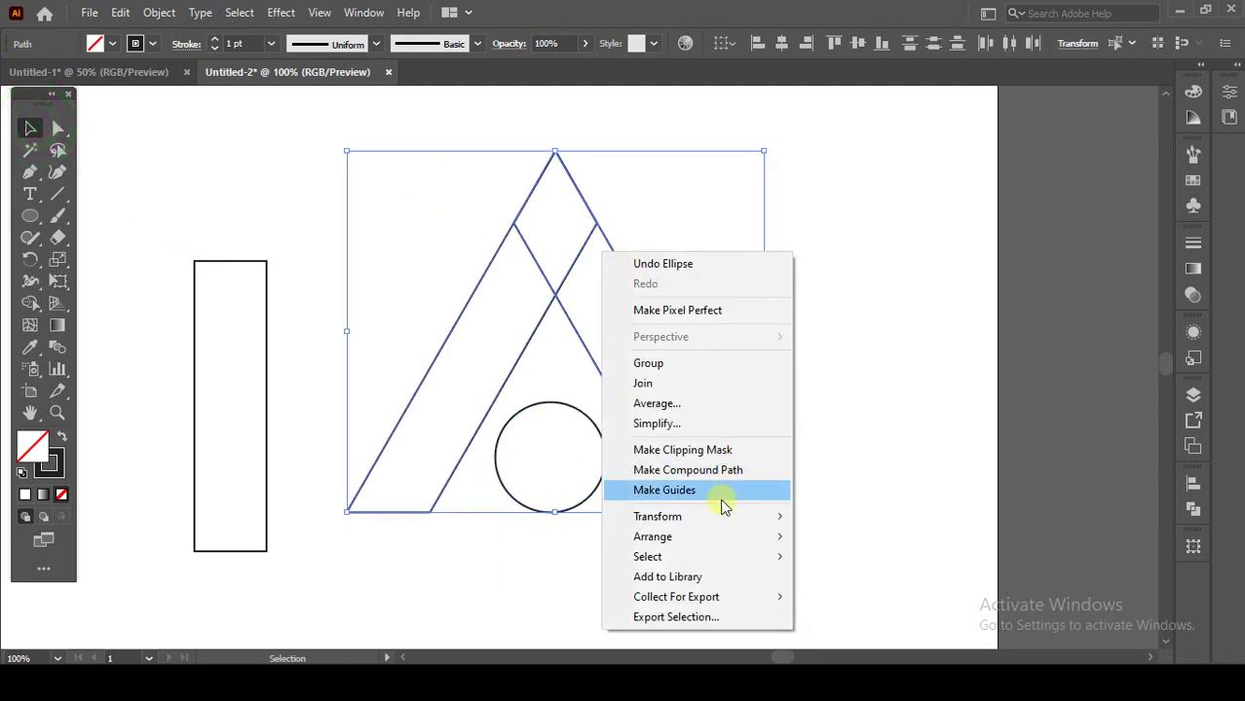
click(636, 362)
click(631, 578)
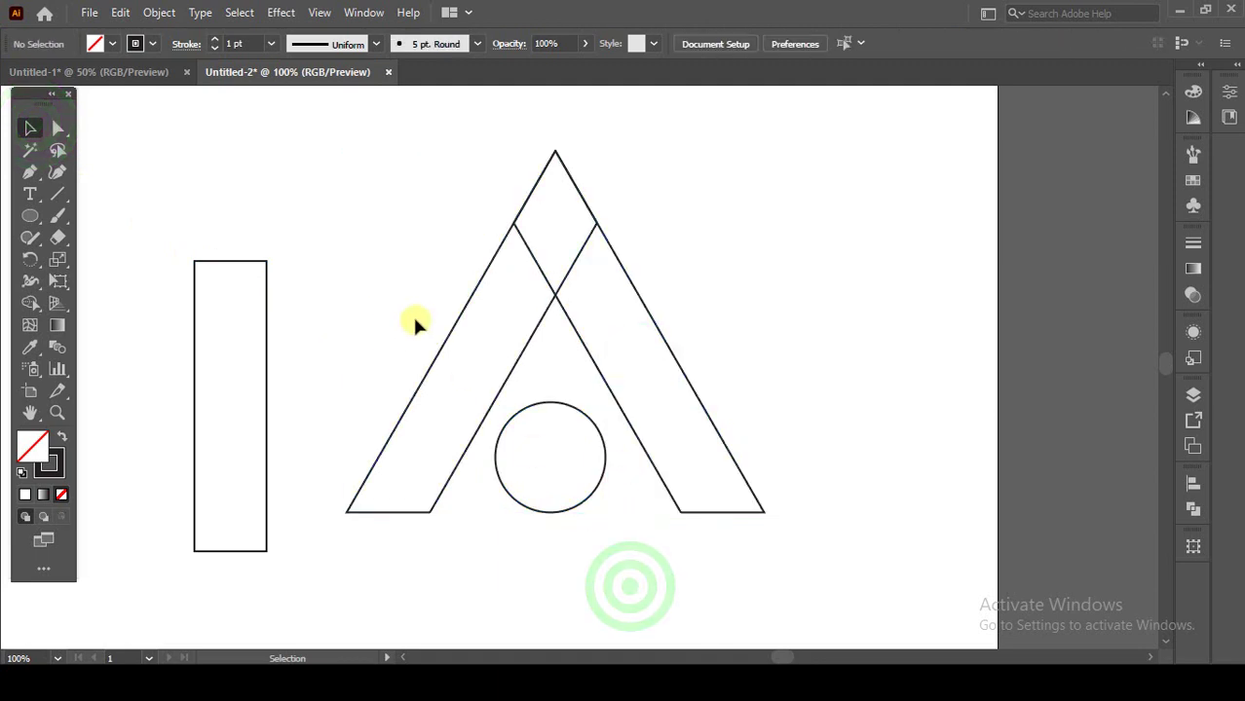
Step: Horizontally centre the circle under the A's apex using Horizontal Align Center
drag(414, 282, 599, 443)
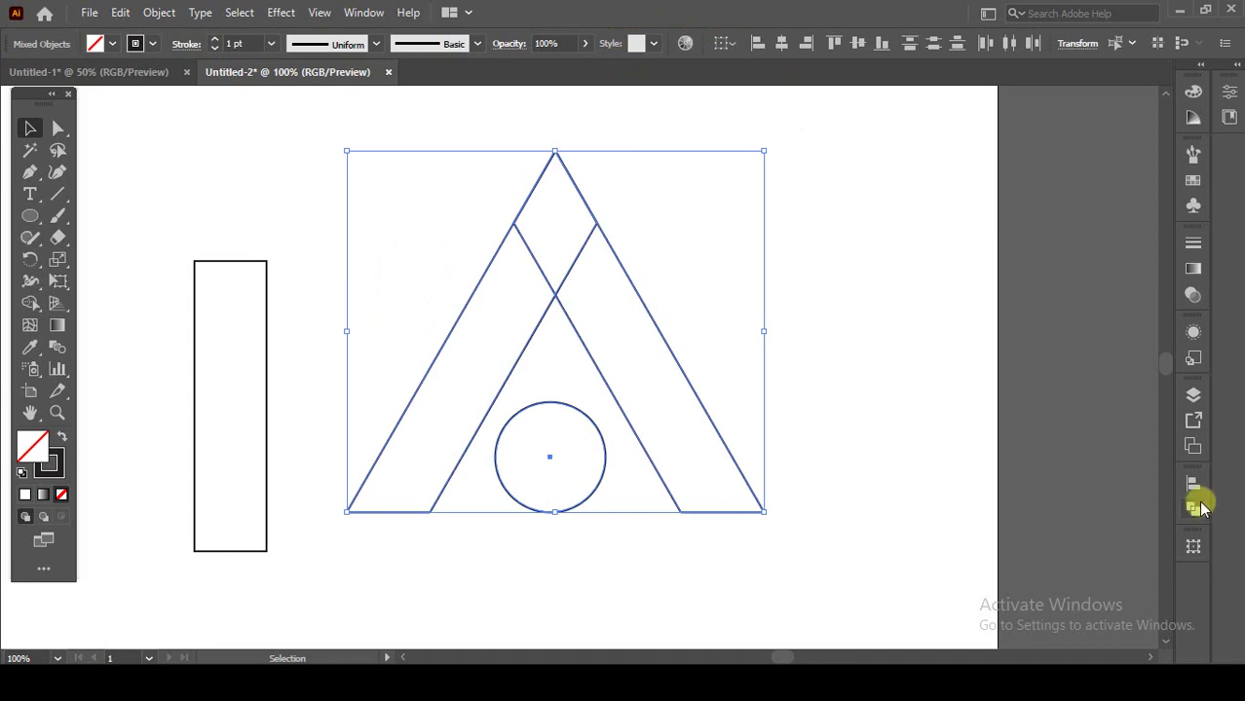
click(1195, 489)
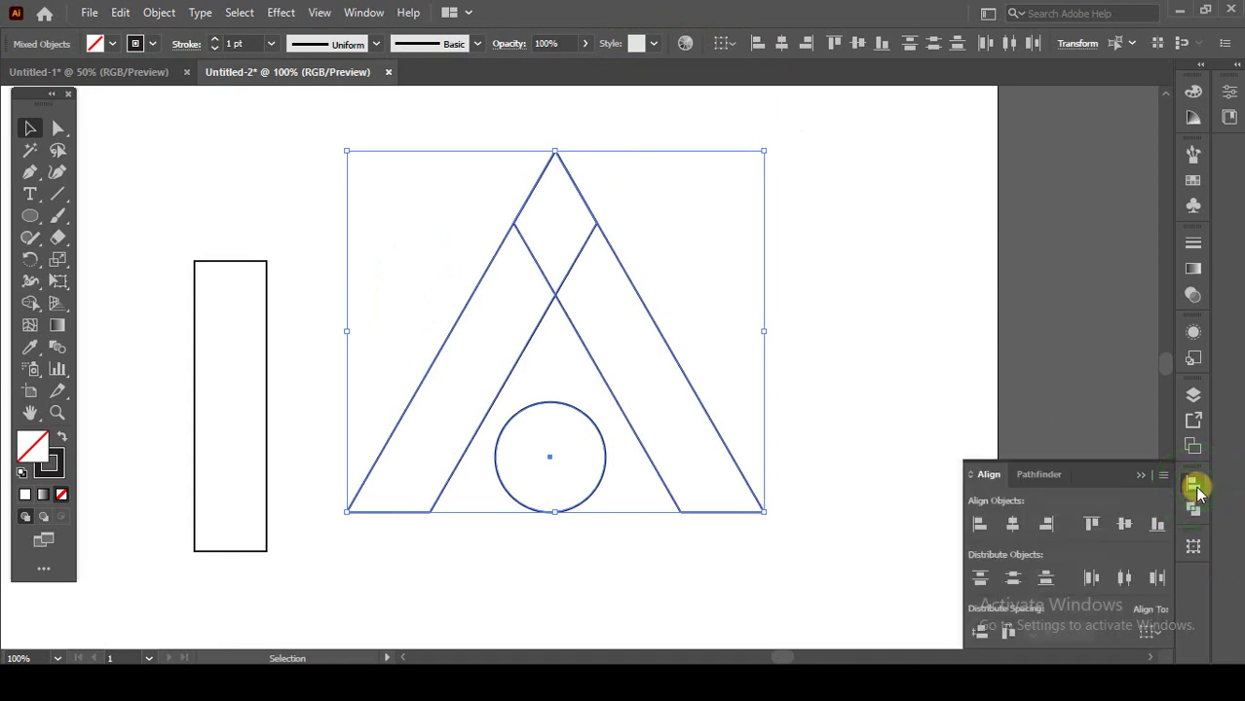
click(1012, 524)
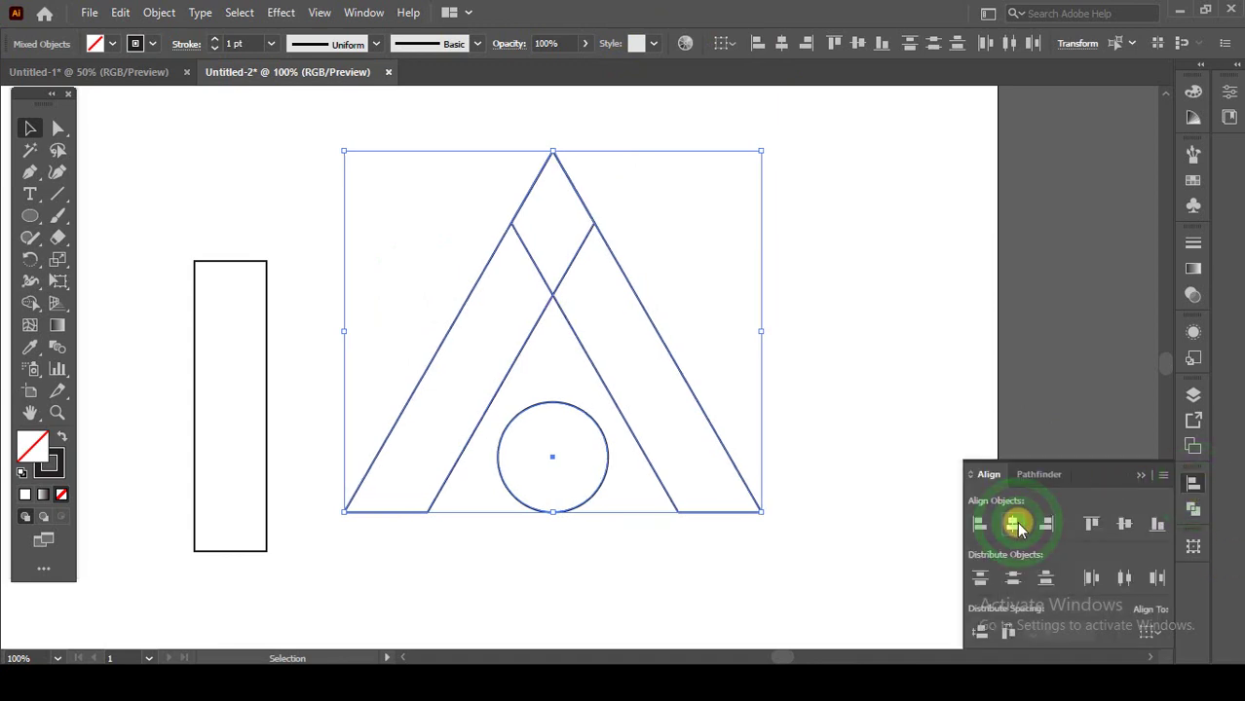
click(854, 569)
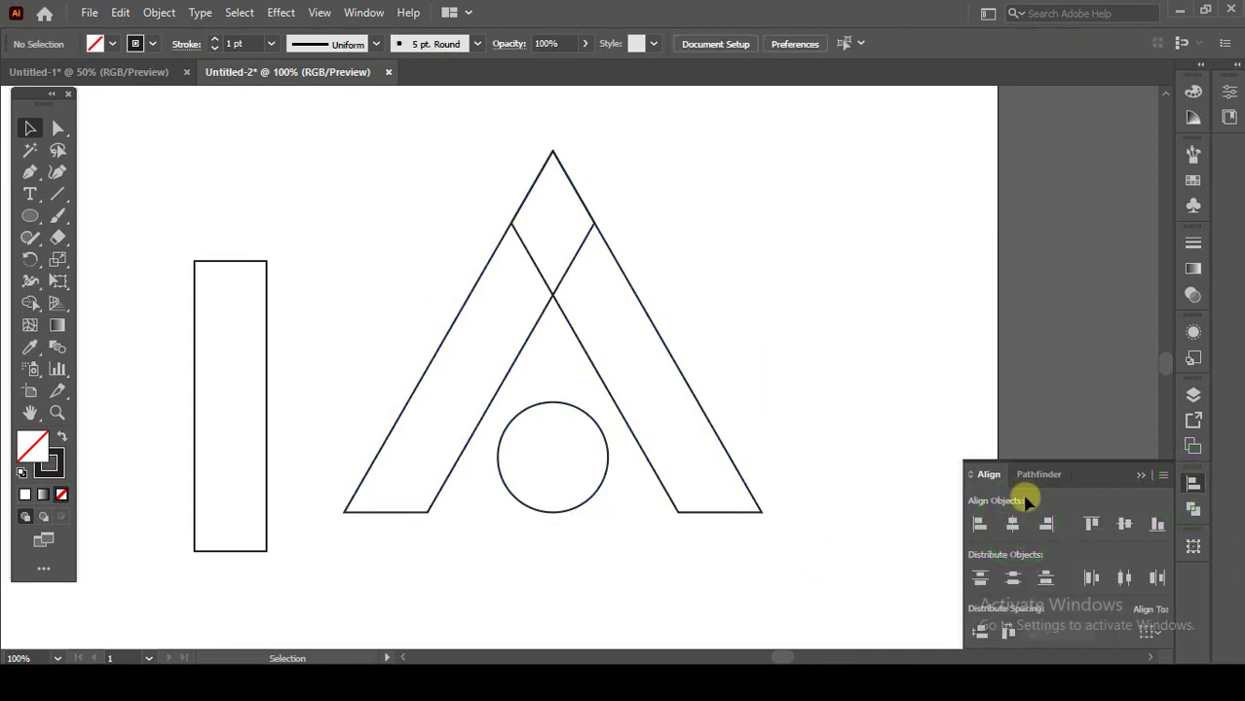
click(1190, 483)
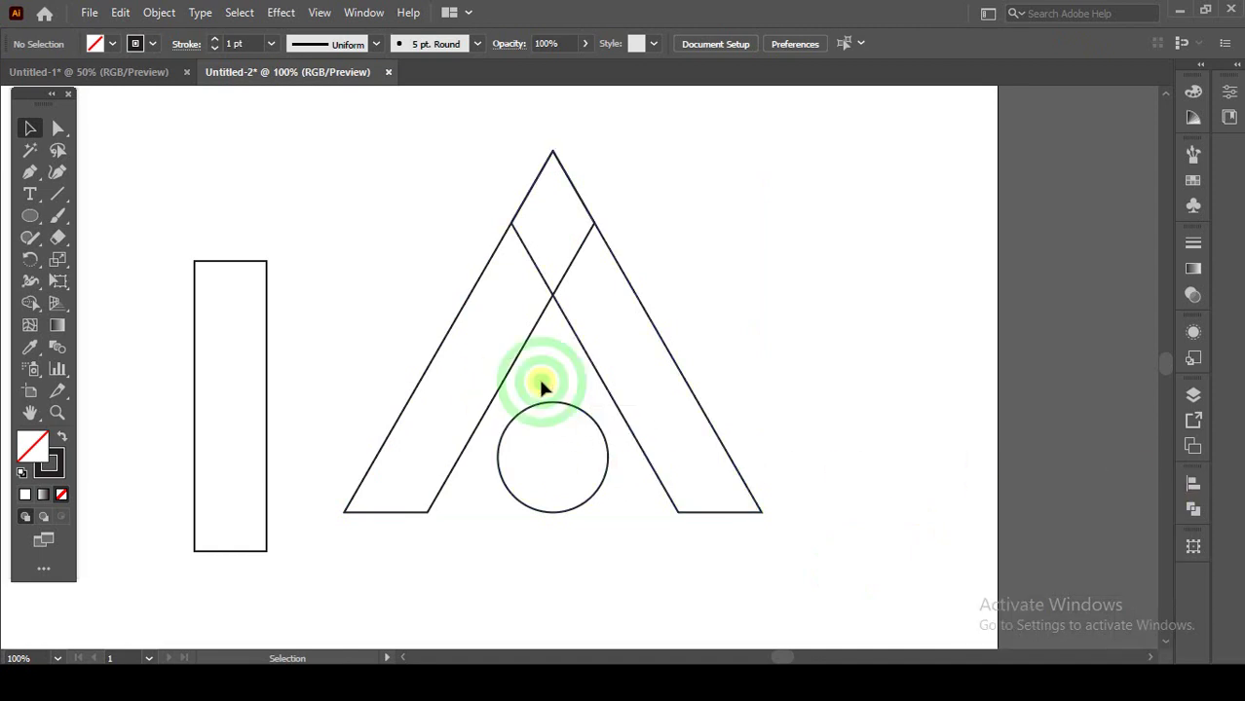
Step: Copy the circle and paste it in front of the original
click(557, 448)
click(158, 14)
mouse_move(120, 12)
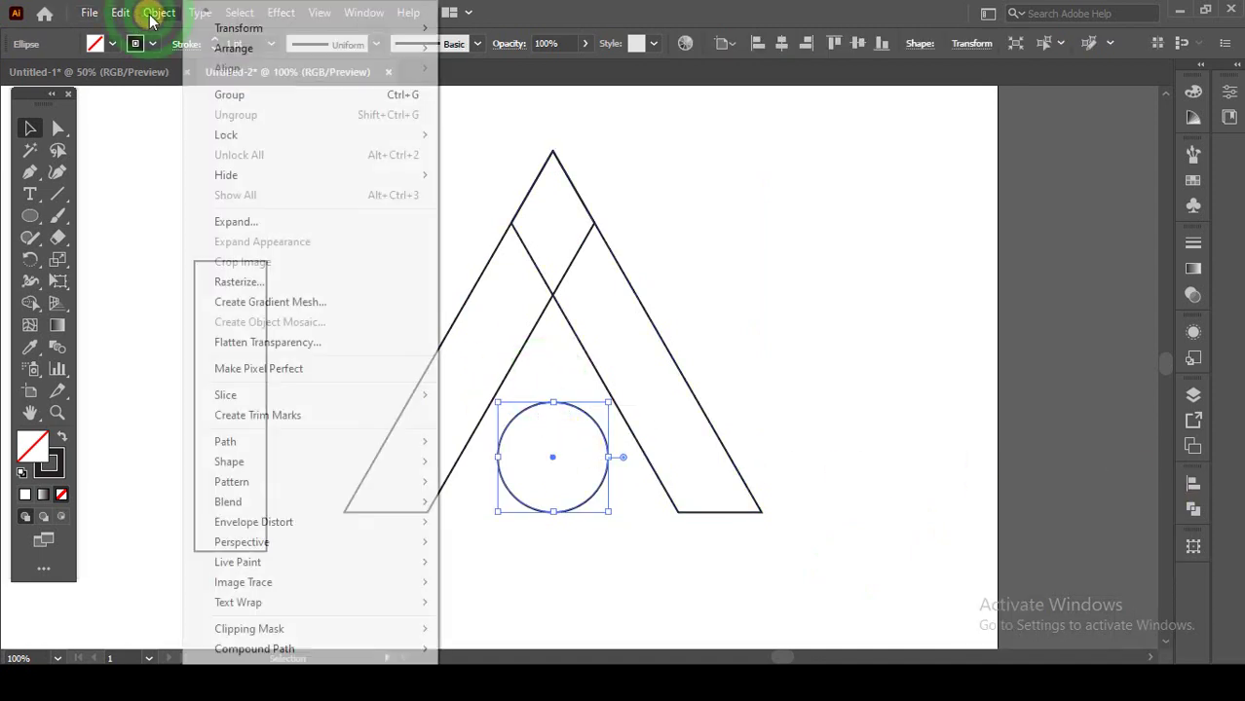
click(166, 101)
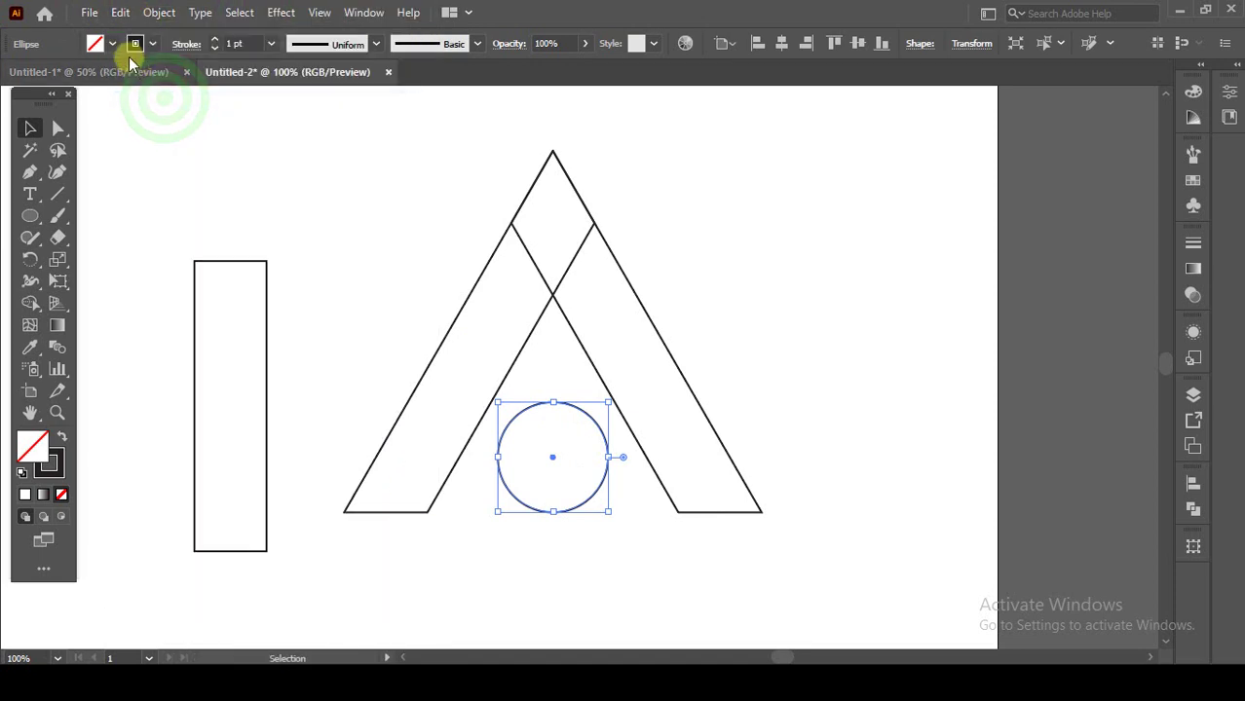
click(121, 12)
click(170, 142)
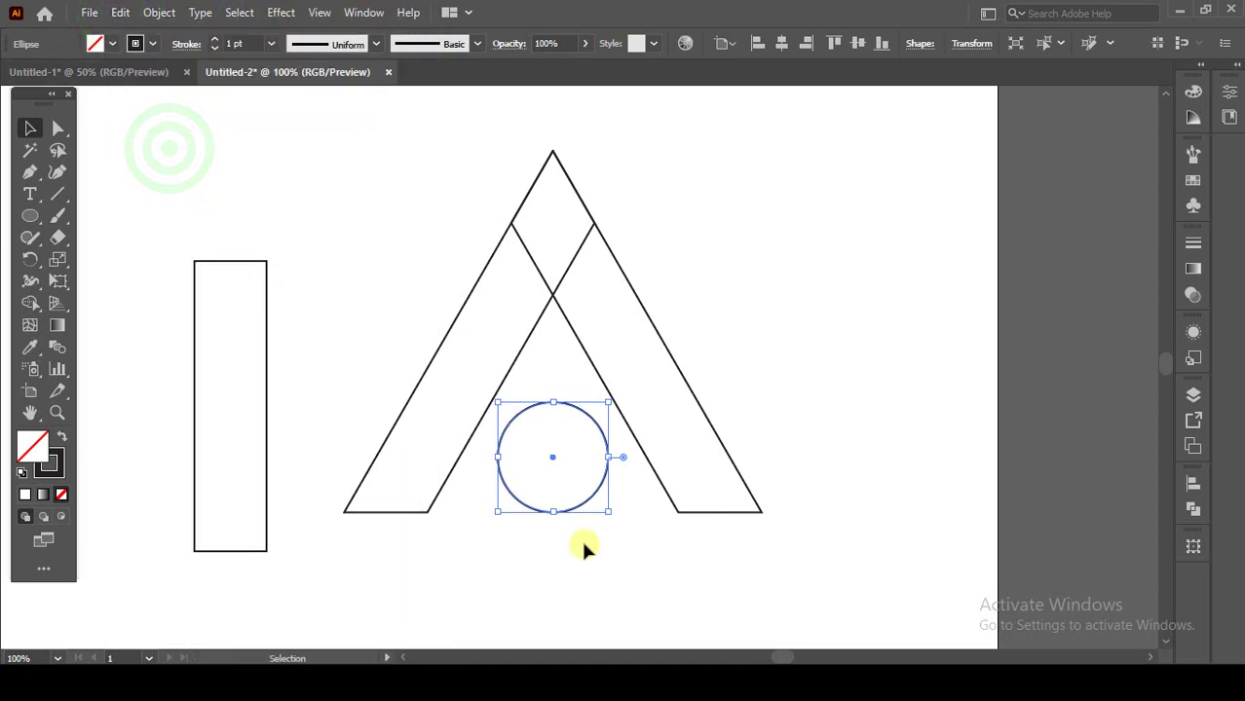
Step: Scale the pasted circle to about 52.7 mm so it touches the A's inner legs
click(570, 430)
drag(561, 467, 581, 569)
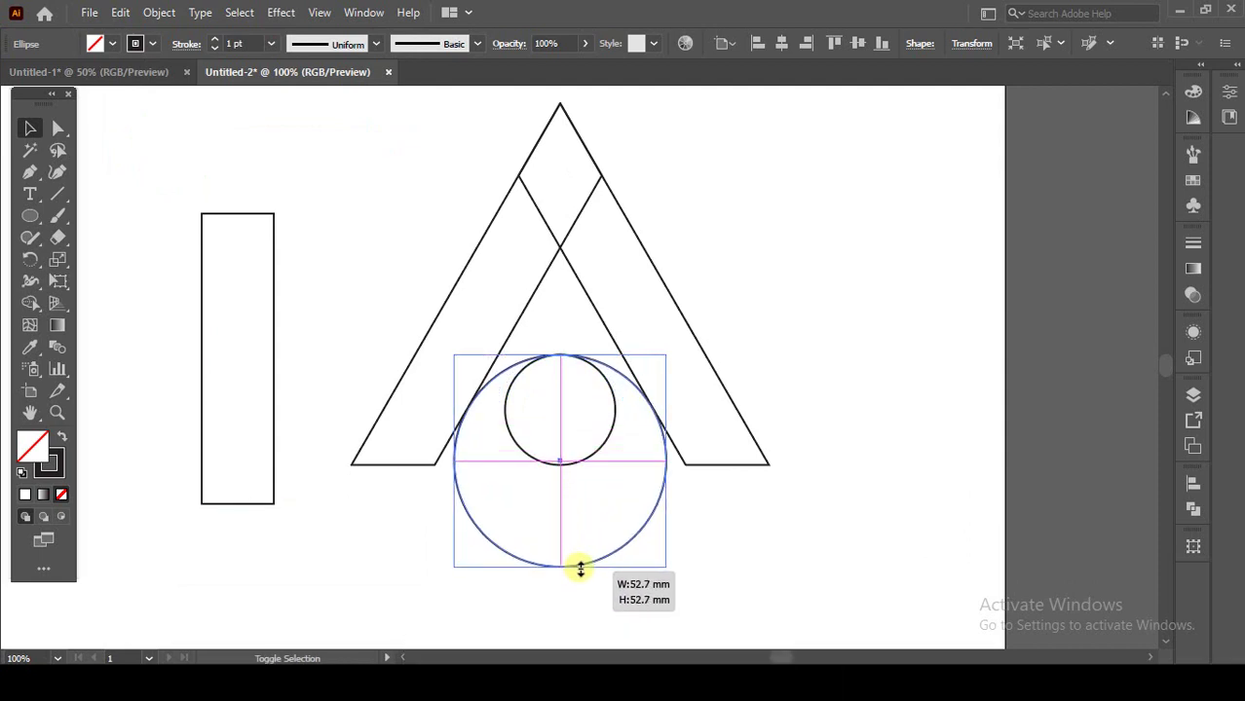
drag(581, 568, 580, 571)
scroll(648, 413, up, 5)
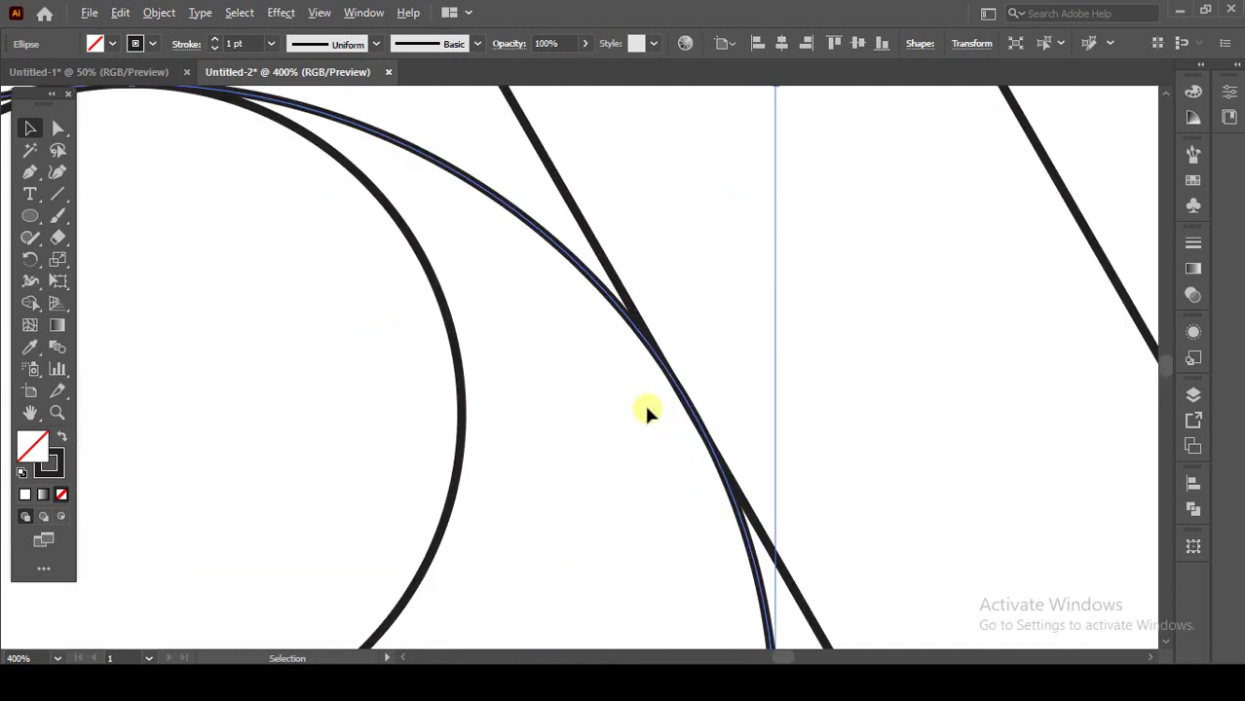
shift+click(692, 370)
scroll(620, 426, down, 4)
click(593, 476)
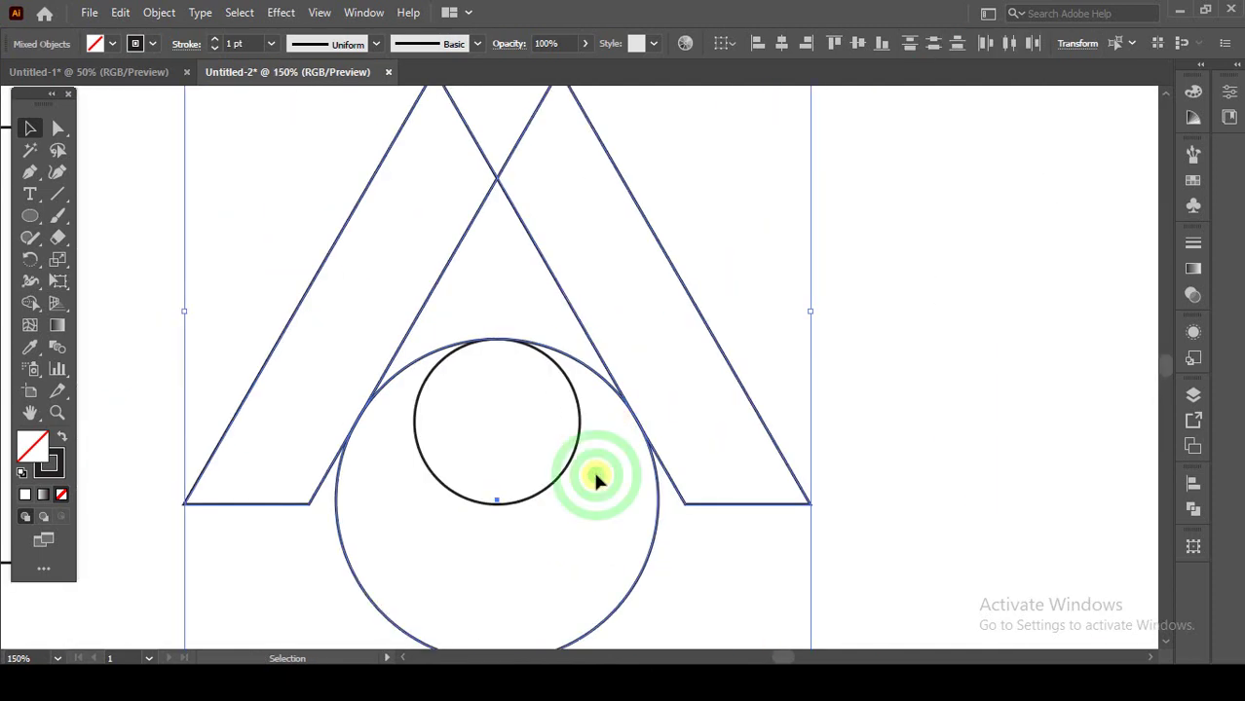
drag(587, 505, 608, 484)
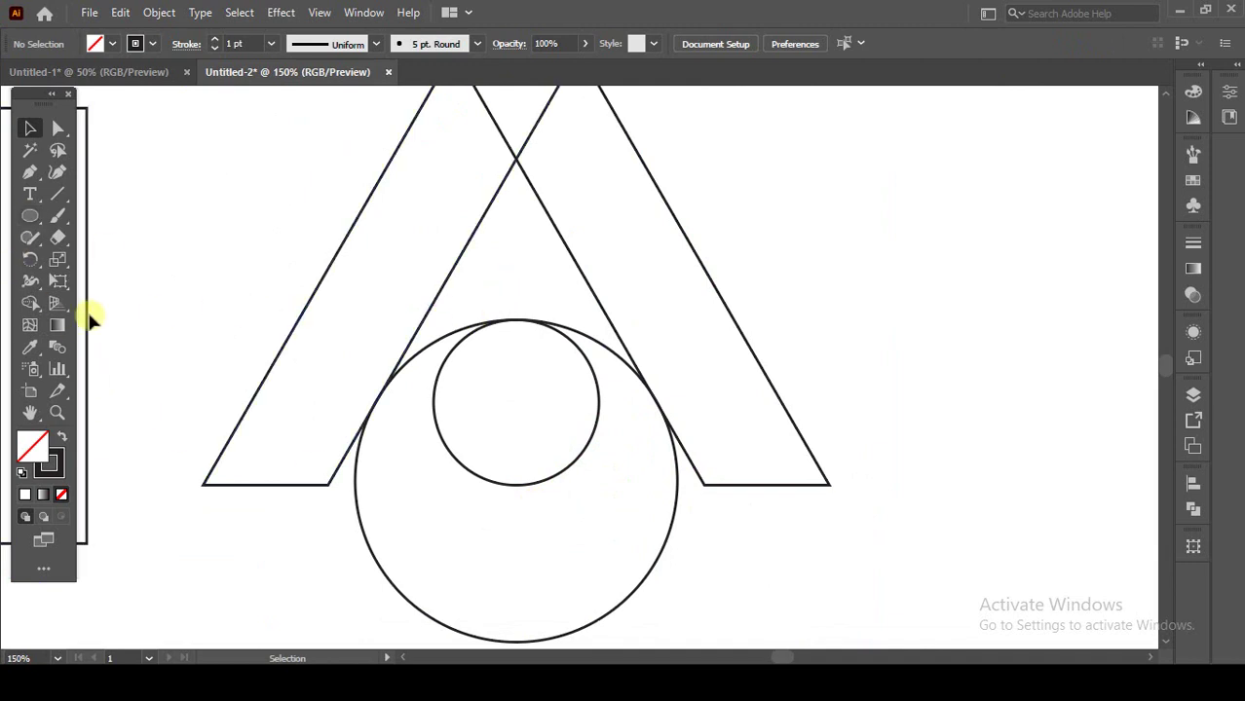
Step: Round both legs' inner bottom corners to a 27.59 mm radius with live corners
click(57, 127)
click(328, 486)
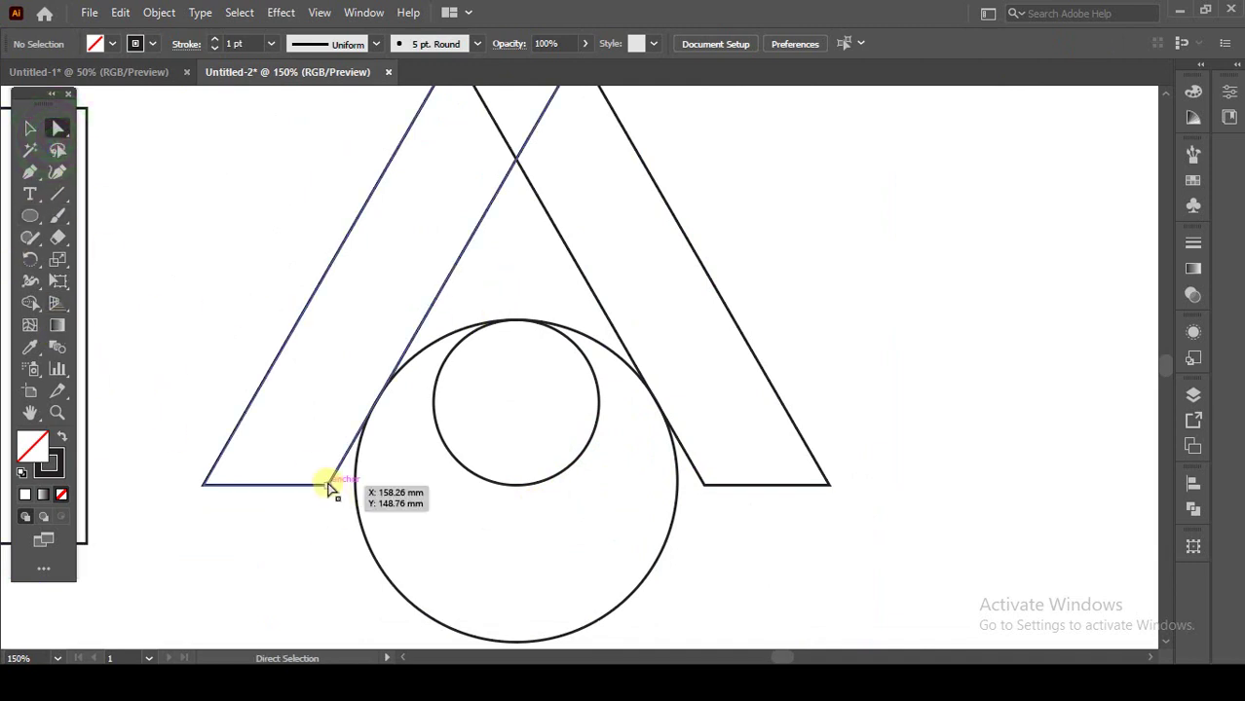
shift+click(703, 484)
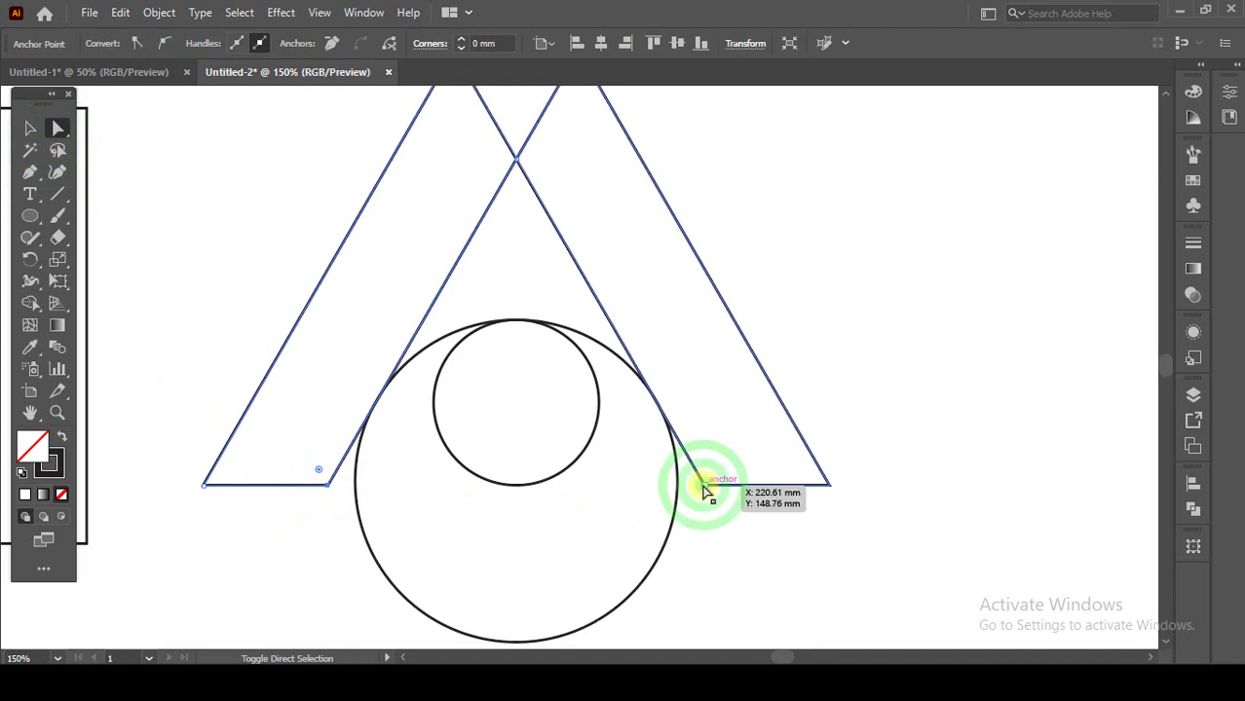
drag(714, 474, 776, 310)
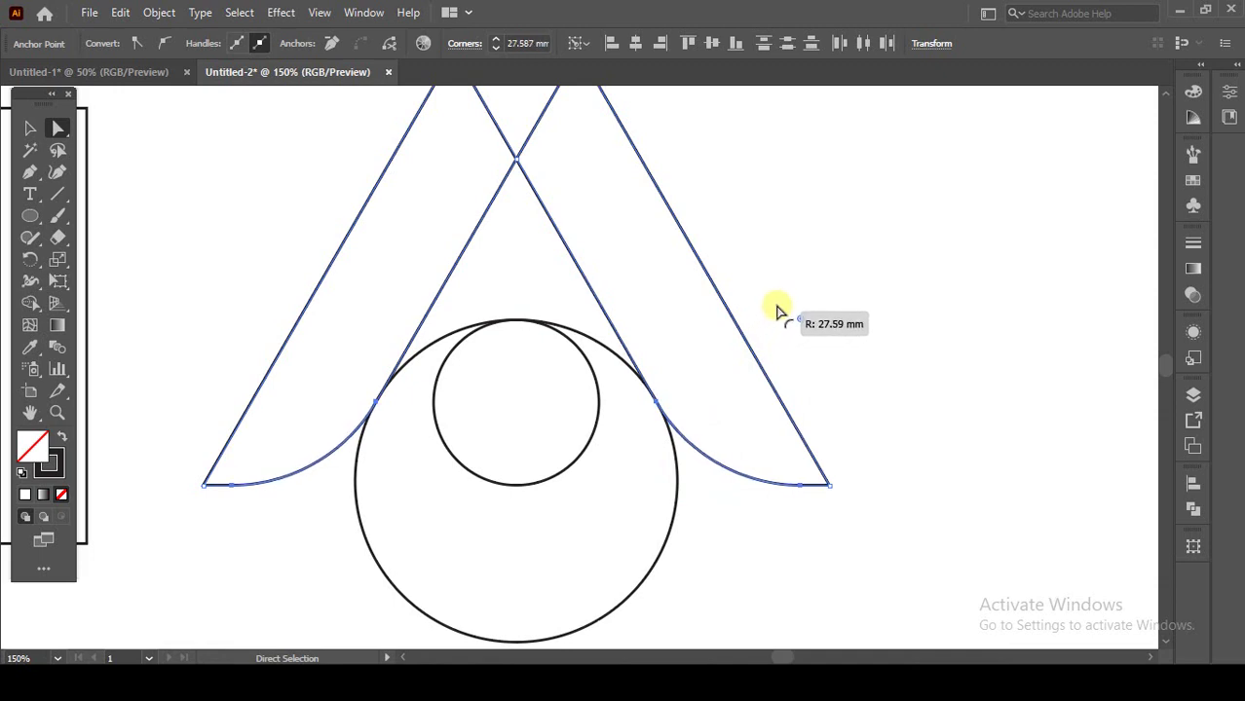
click(30, 128)
Step: Duplicate both circles straight upward about 36.29 mm
click(459, 528)
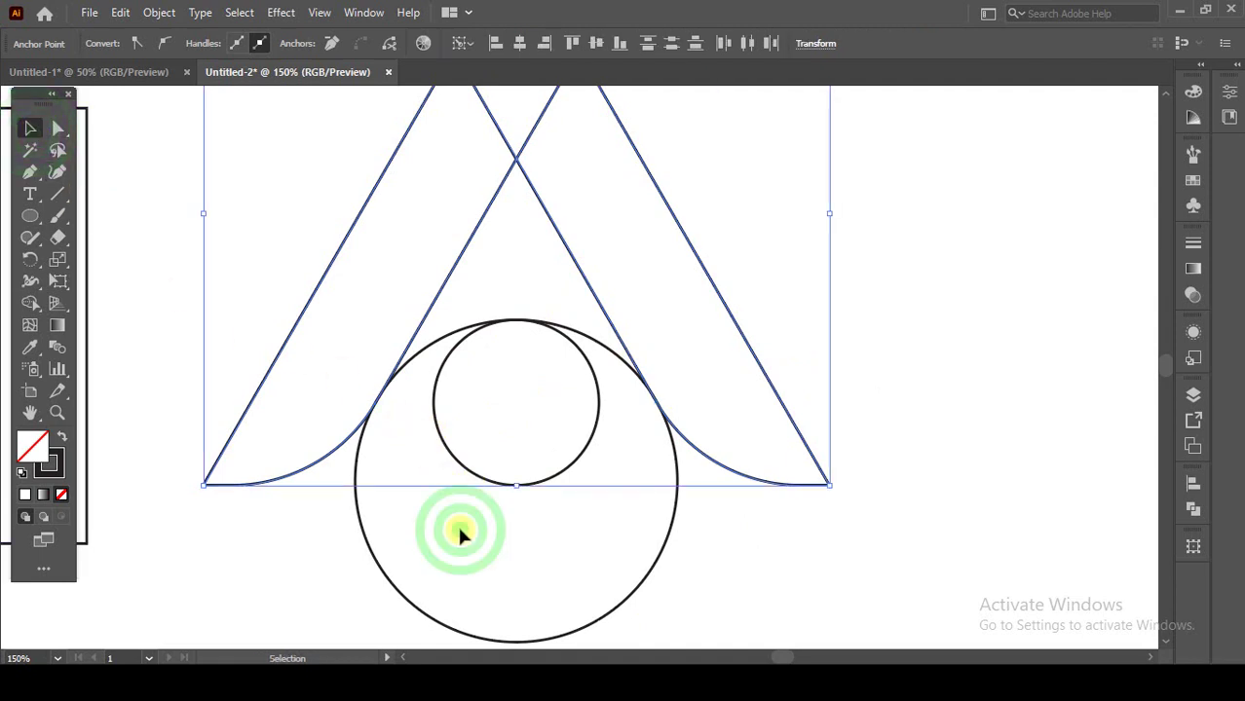
drag(438, 245, 528, 389)
drag(518, 339, 518, 365)
scroll(518, 366, down, 1)
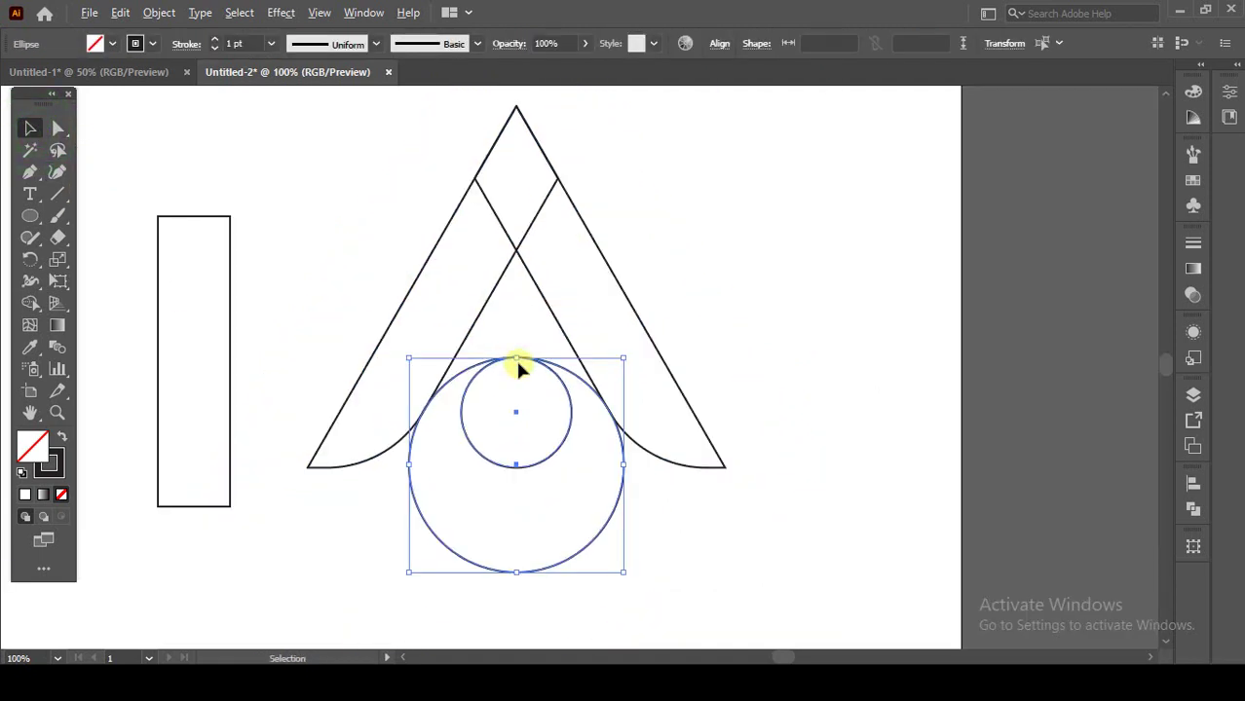
drag(519, 414, 519, 279)
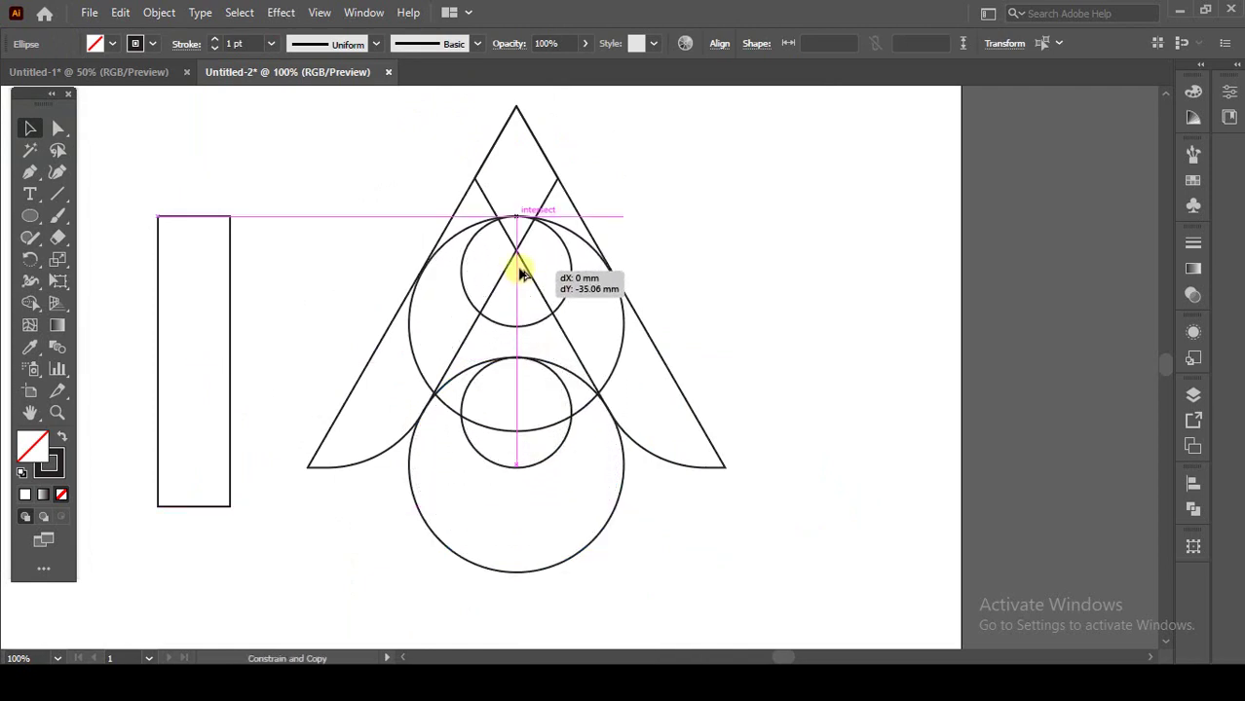
drag(519, 275, 528, 278)
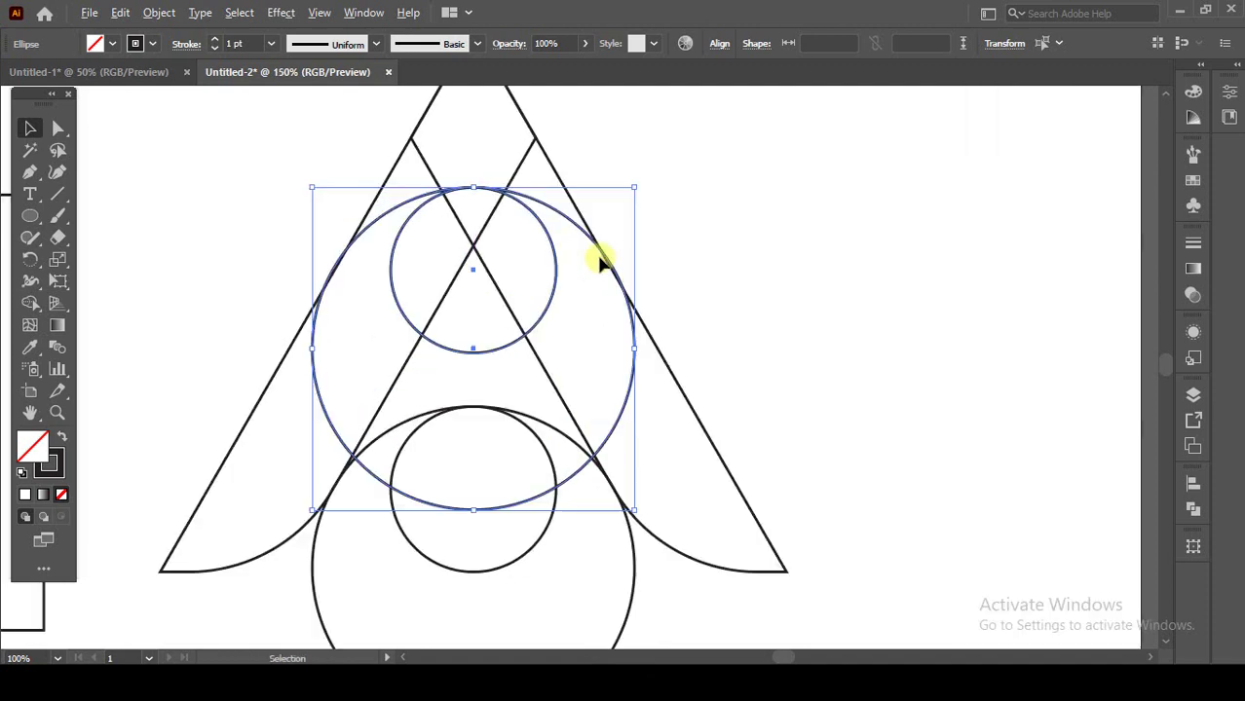
Step: Adjust the copied circles so the large one meets the A's outer legs, then deselect
scroll(597, 259, up, 5)
drag(426, 319, 534, 409)
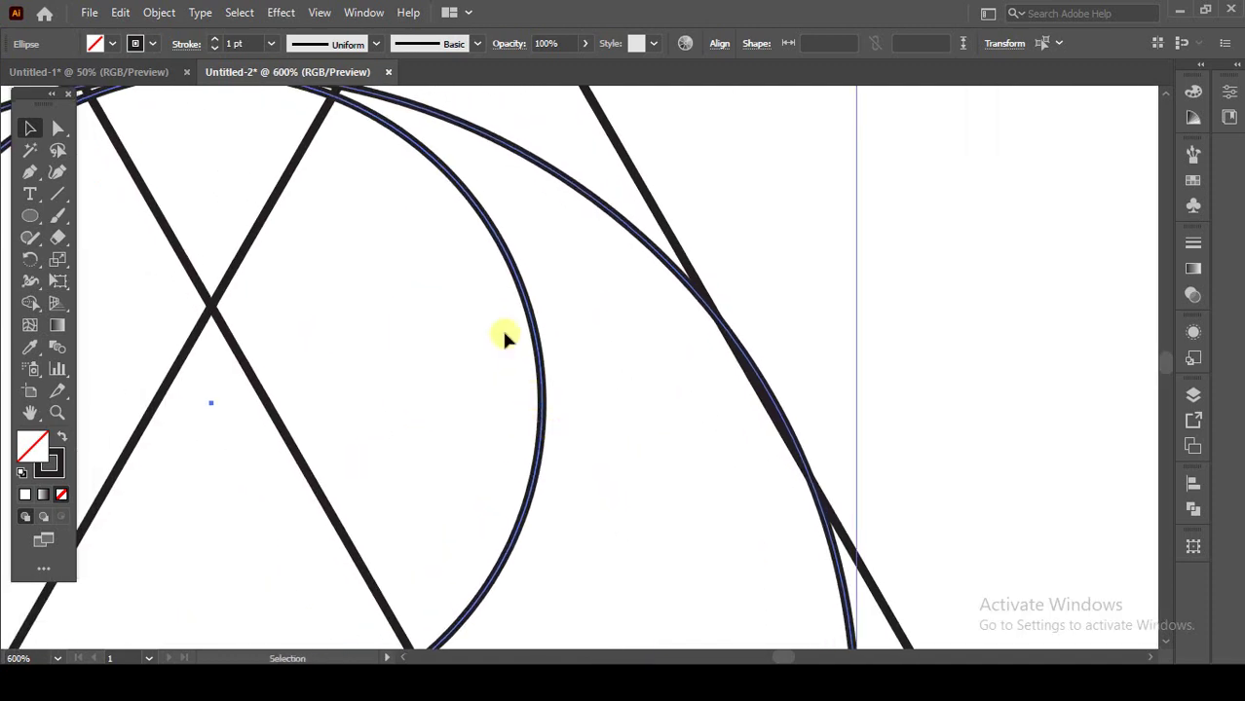
click(209, 408)
drag(208, 407, 208, 410)
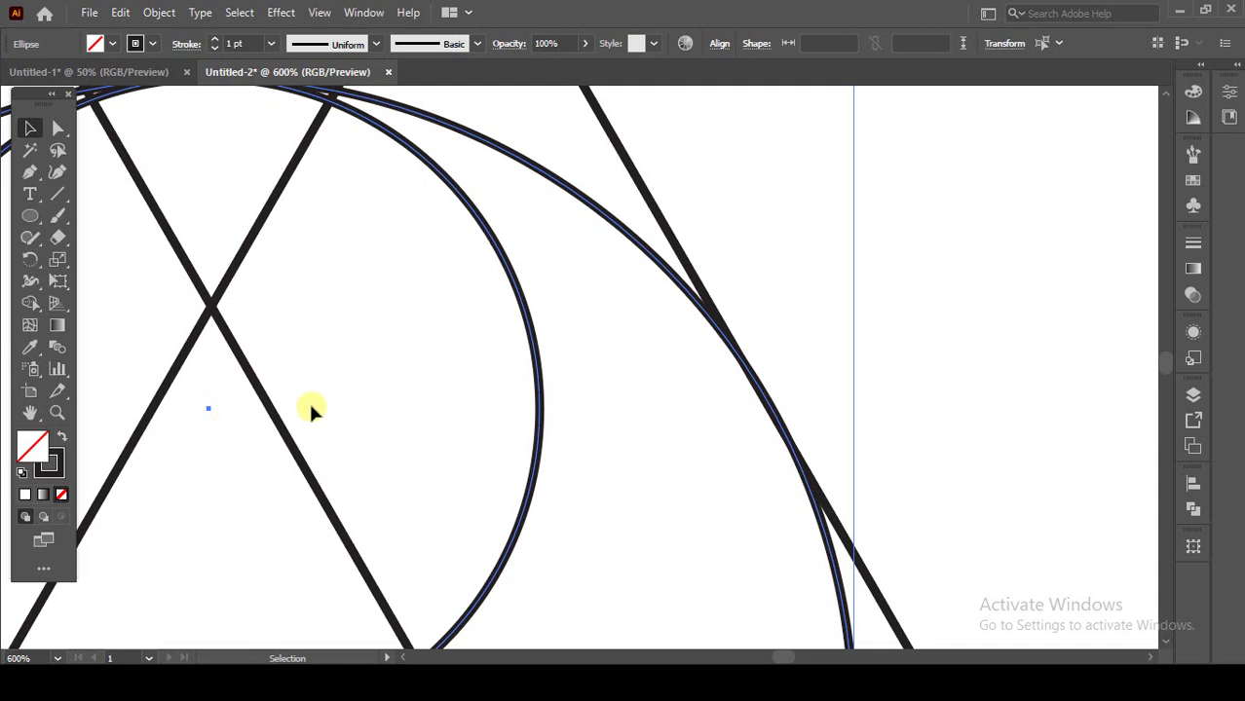
scroll(308, 399, down, 2)
scroll(436, 378, down, 2)
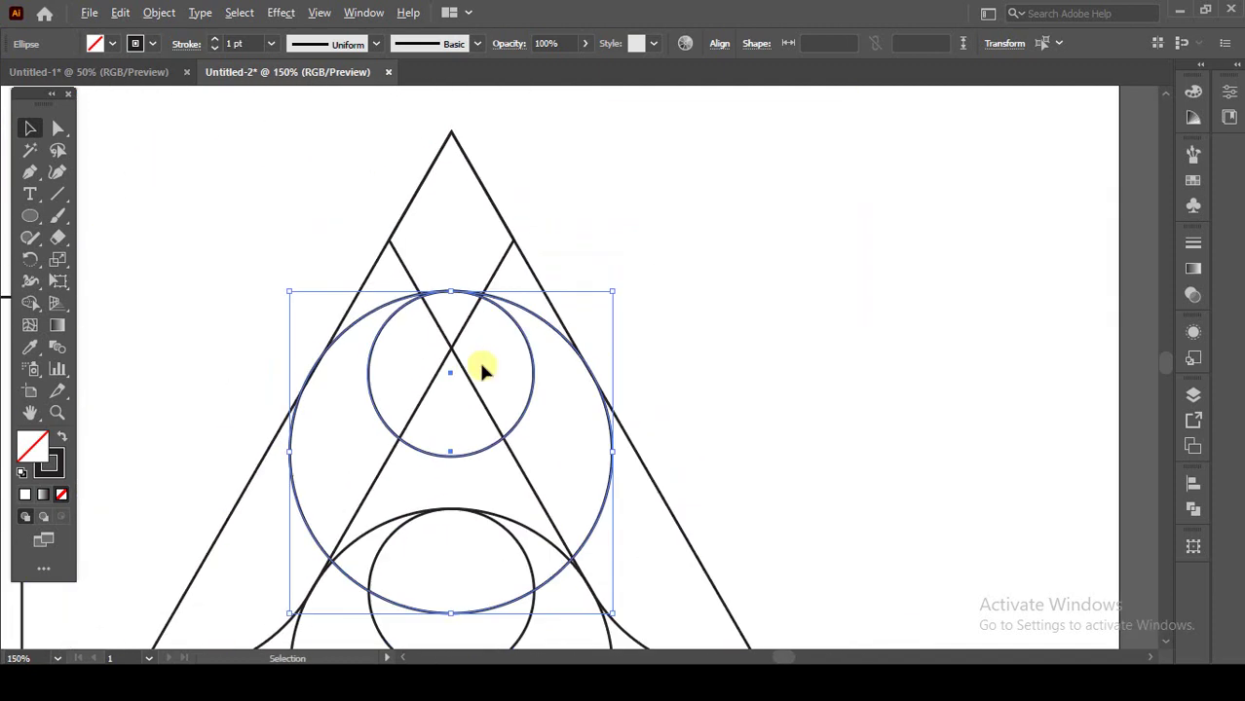
click(341, 231)
Step: Place a copy of the large upper circle down and to the right
drag(538, 451, 546, 362)
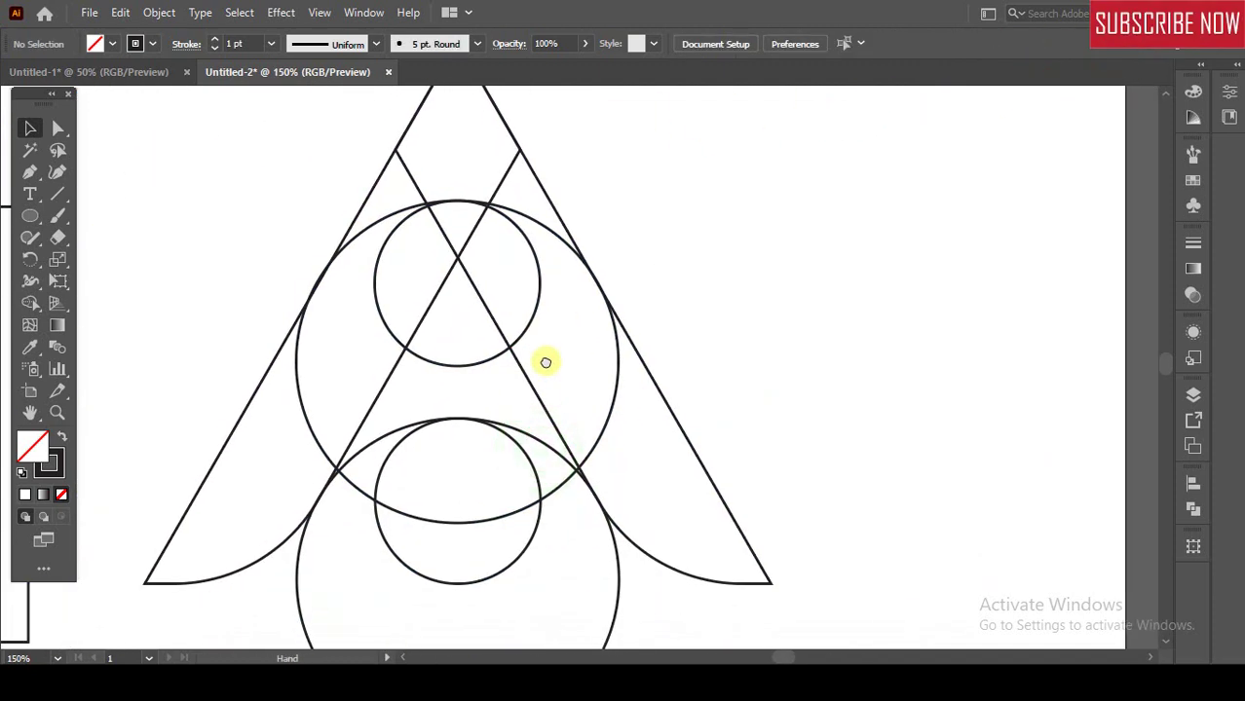
click(616, 424)
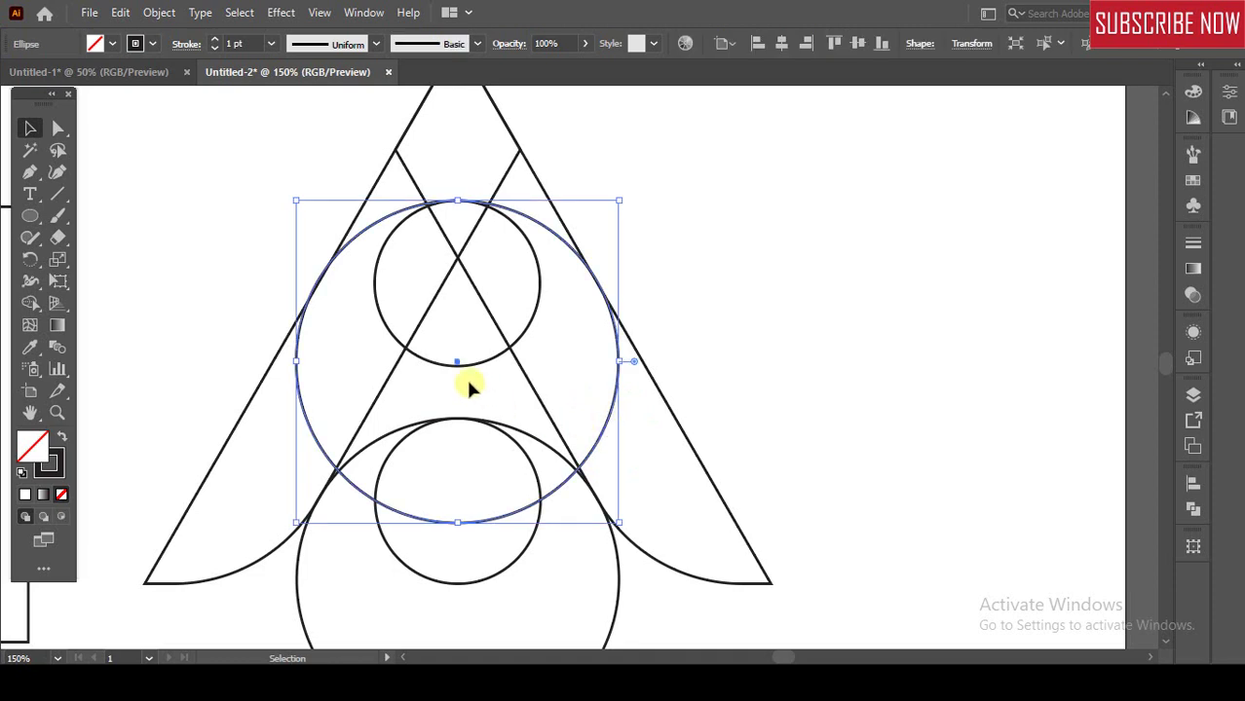
drag(462, 361, 542, 508)
click(564, 409)
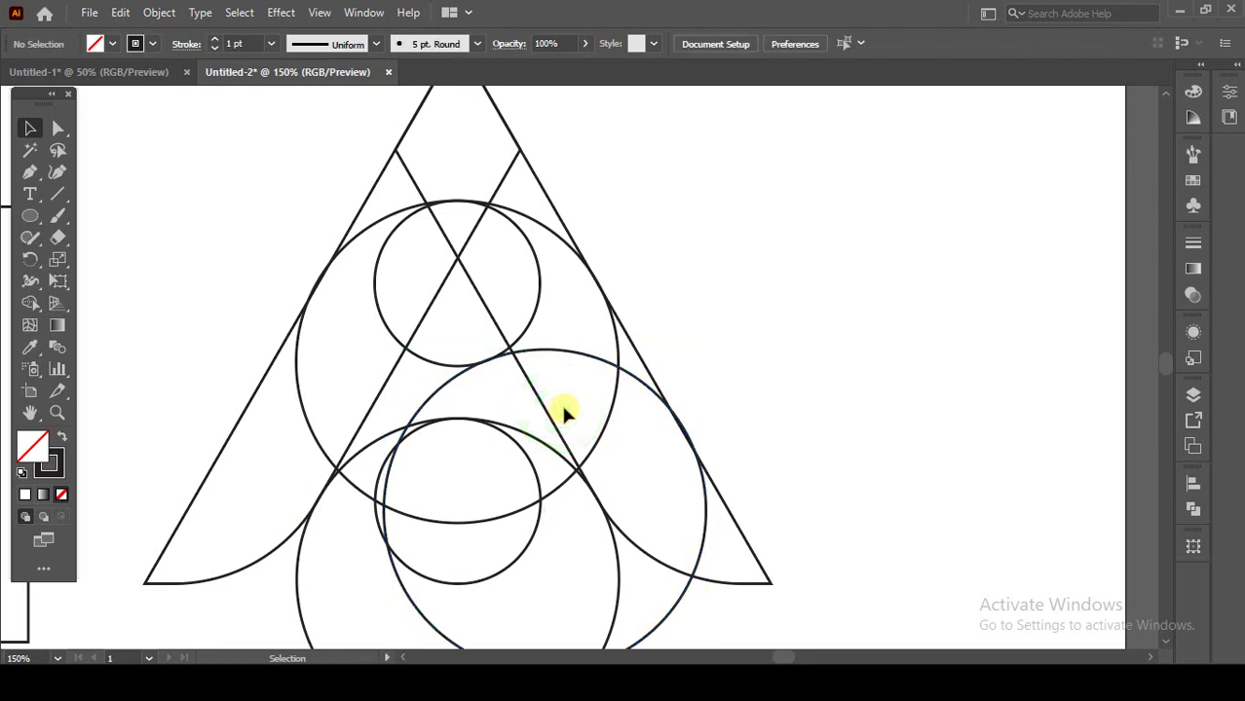
Step: Nudge the copied circle slightly downward toward the curve crossing
scroll(424, 363, up, 3)
scroll(424, 363, up, 3)
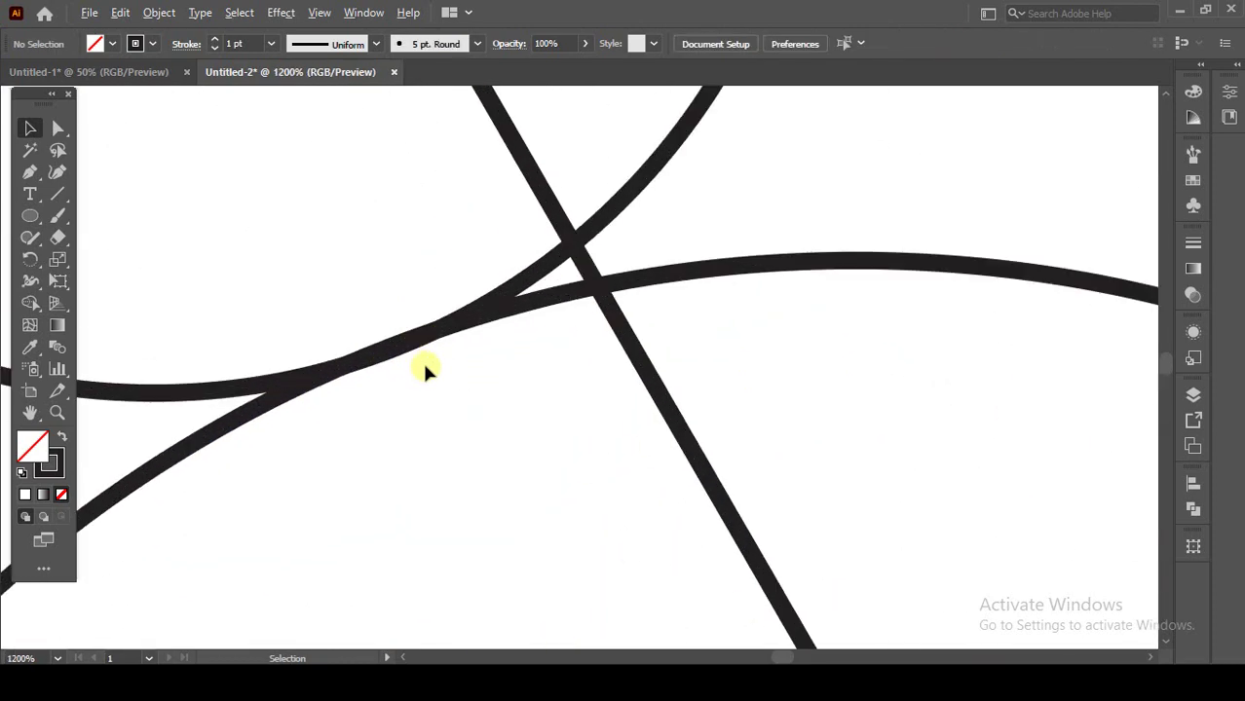
click(484, 316)
drag(483, 315, 467, 325)
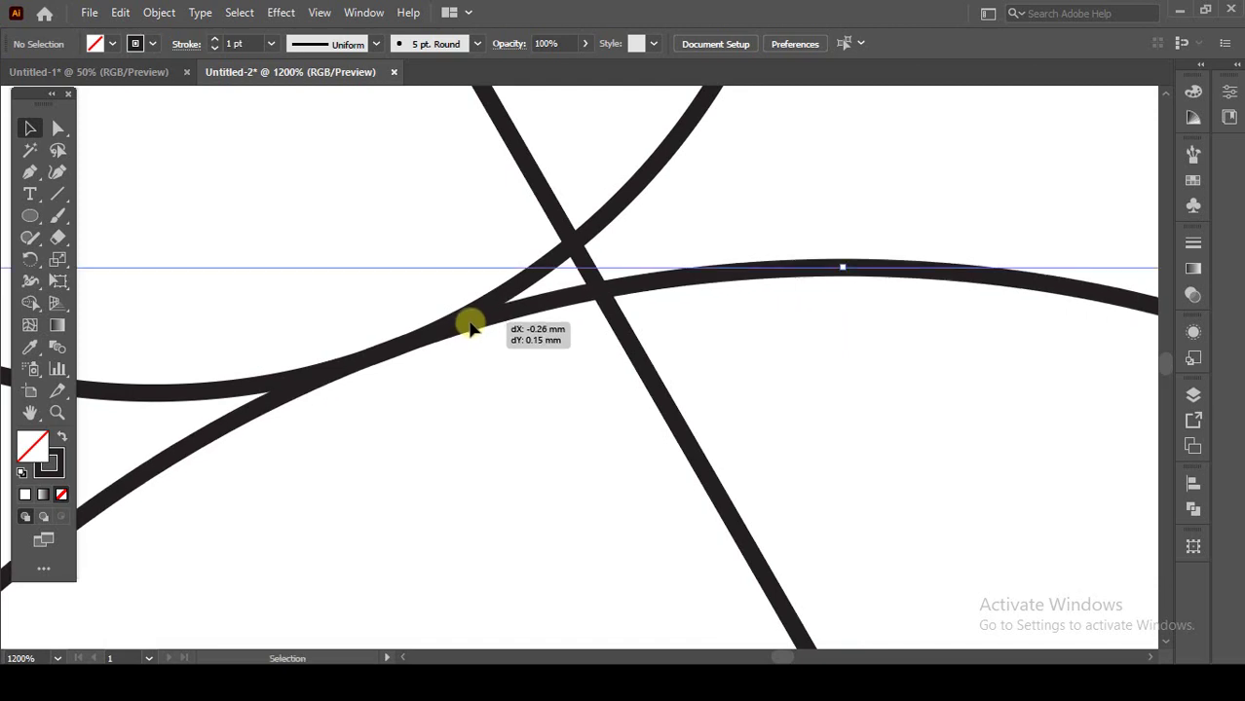
key(ctrl+minus)
key(ctrl+minus)
key(ctrl+minus)
drag(678, 450, 484, 393)
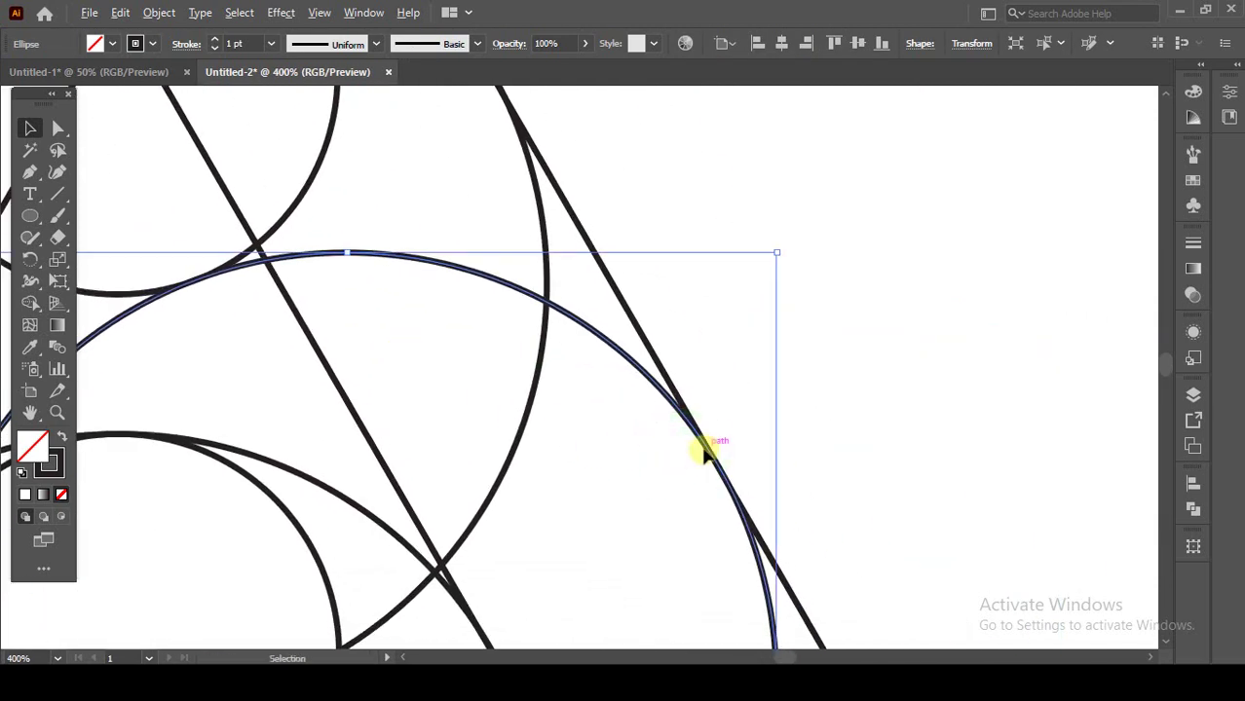
Step: Verify the circle's edge passes through the curve–diagonal crossing, then deselect
scroll(693, 445, up, 4)
shift+click(733, 400)
scroll(769, 484, up, 1)
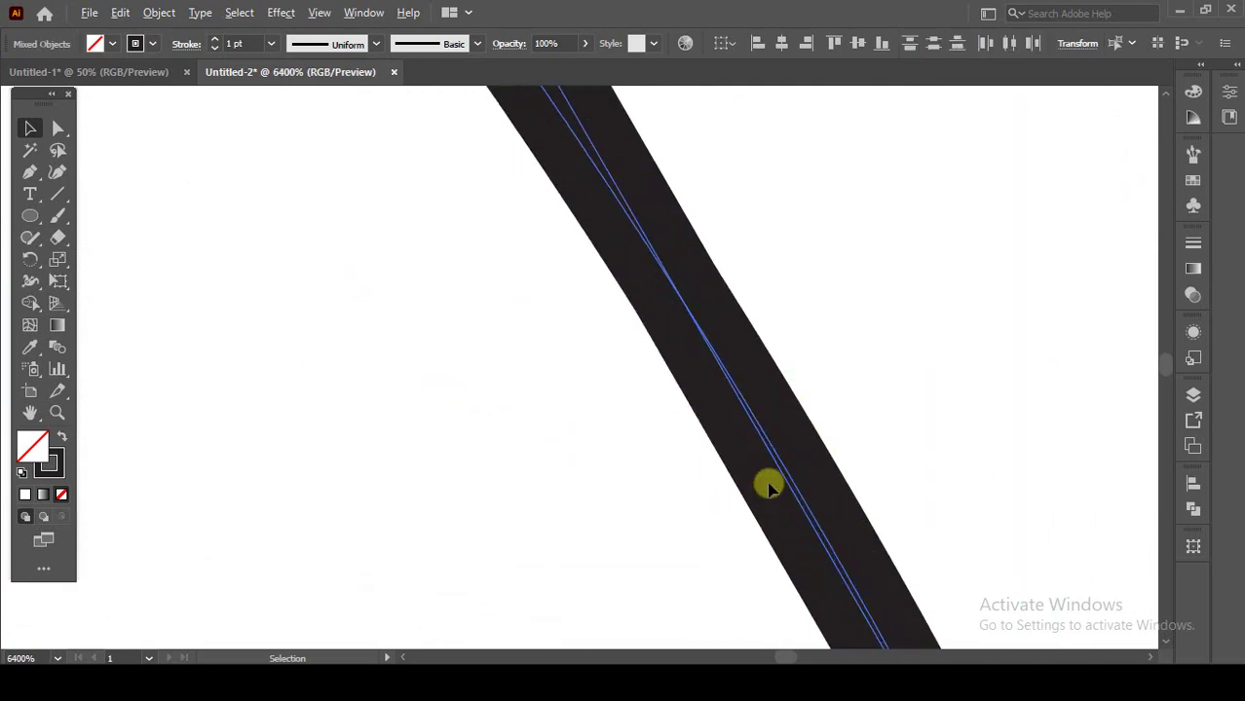
scroll(769, 481, down, 2)
drag(319, 315, 732, 523)
scroll(487, 429, up, 3)
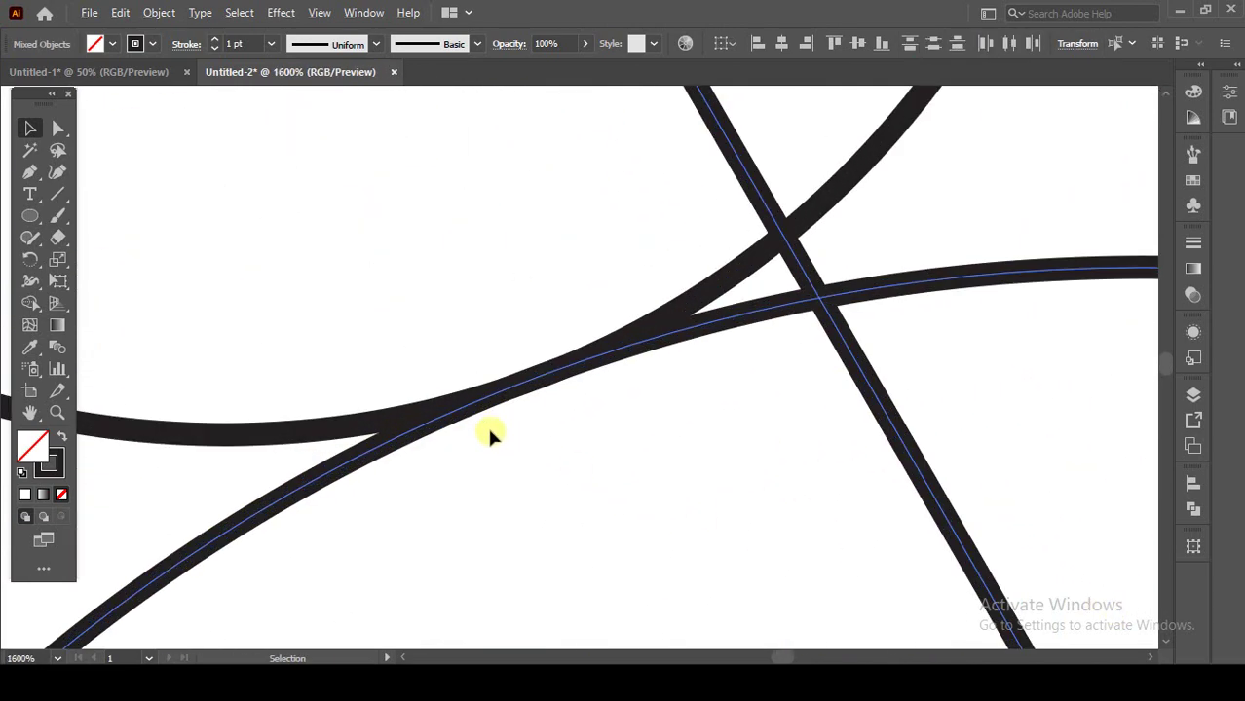
click(467, 277)
scroll(555, 345, up, 3)
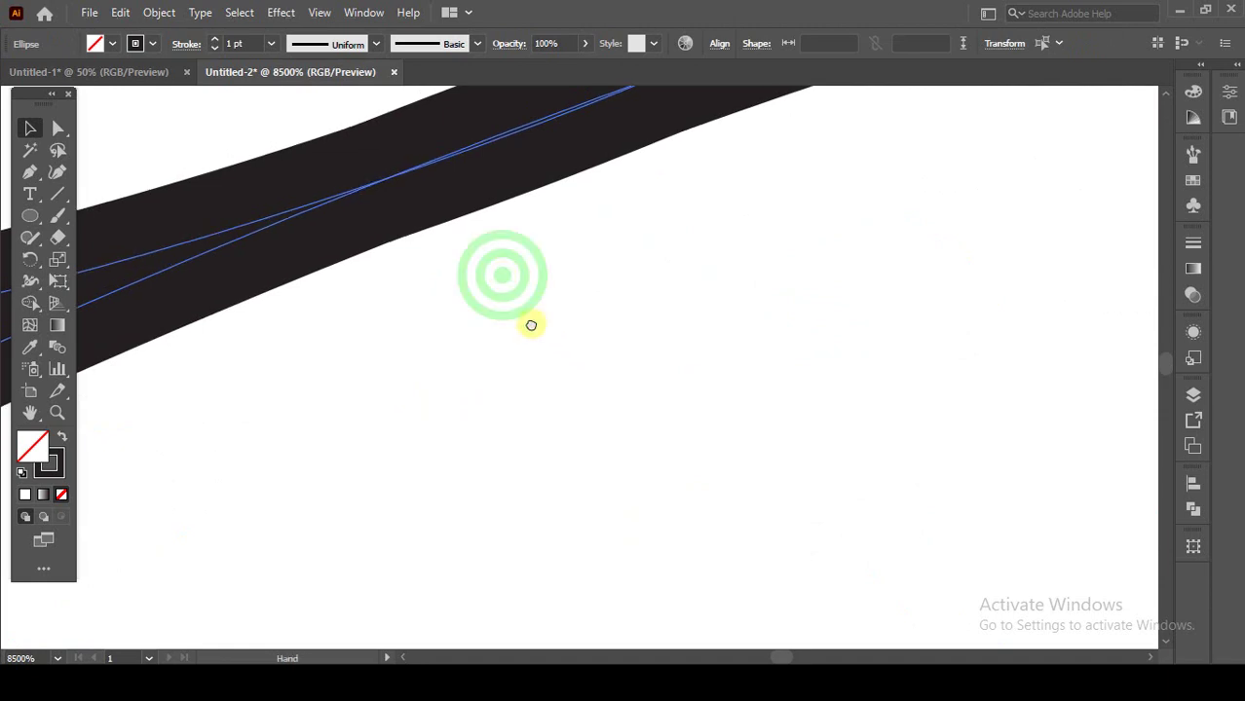
scroll(546, 292, up, 2)
scroll(551, 254, down, 5)
scroll(584, 302, down, 3)
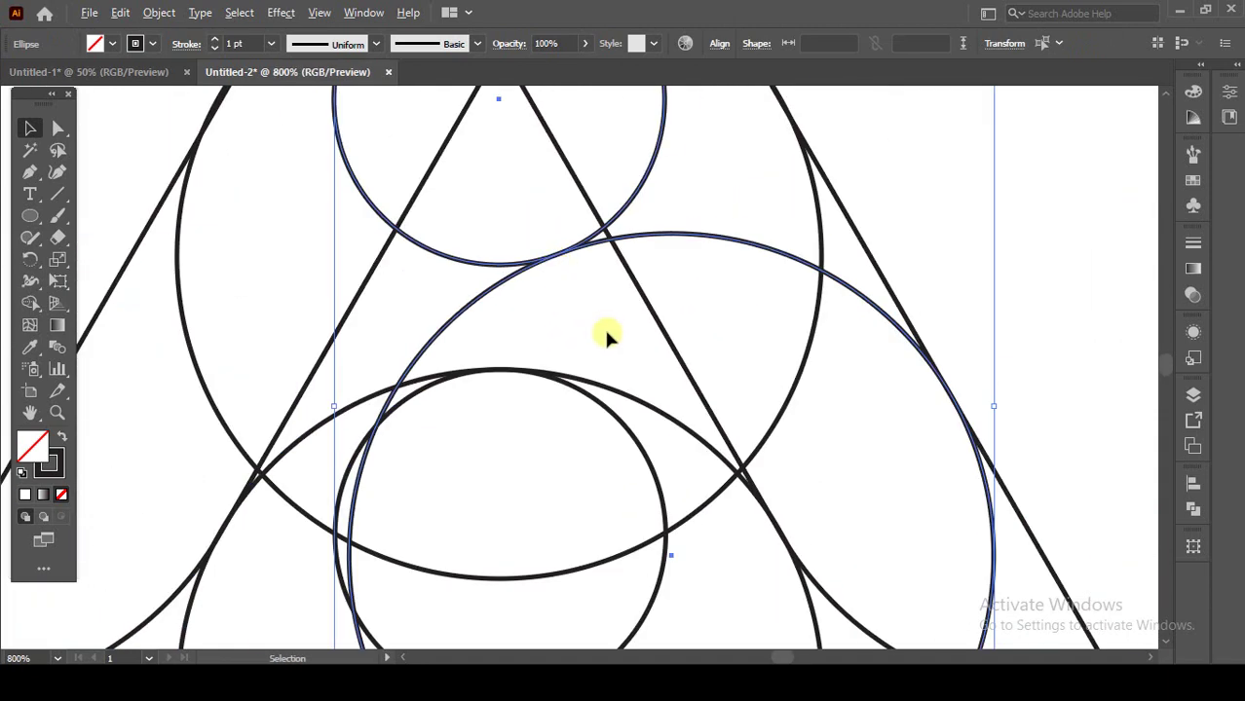
scroll(589, 292, down, 1)
scroll(594, 293, down, 2)
click(648, 276)
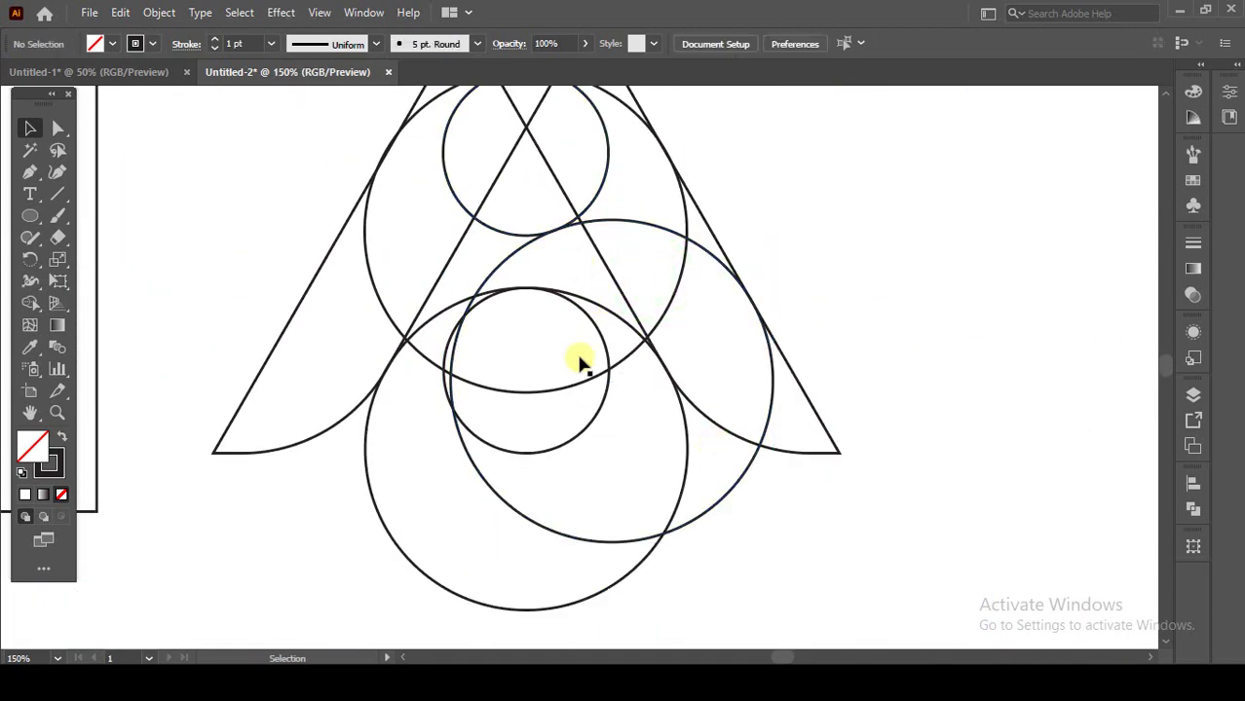
Step: Draw a curved path from the upper circle intersection to the triangle's lower-left corner
click(29, 173)
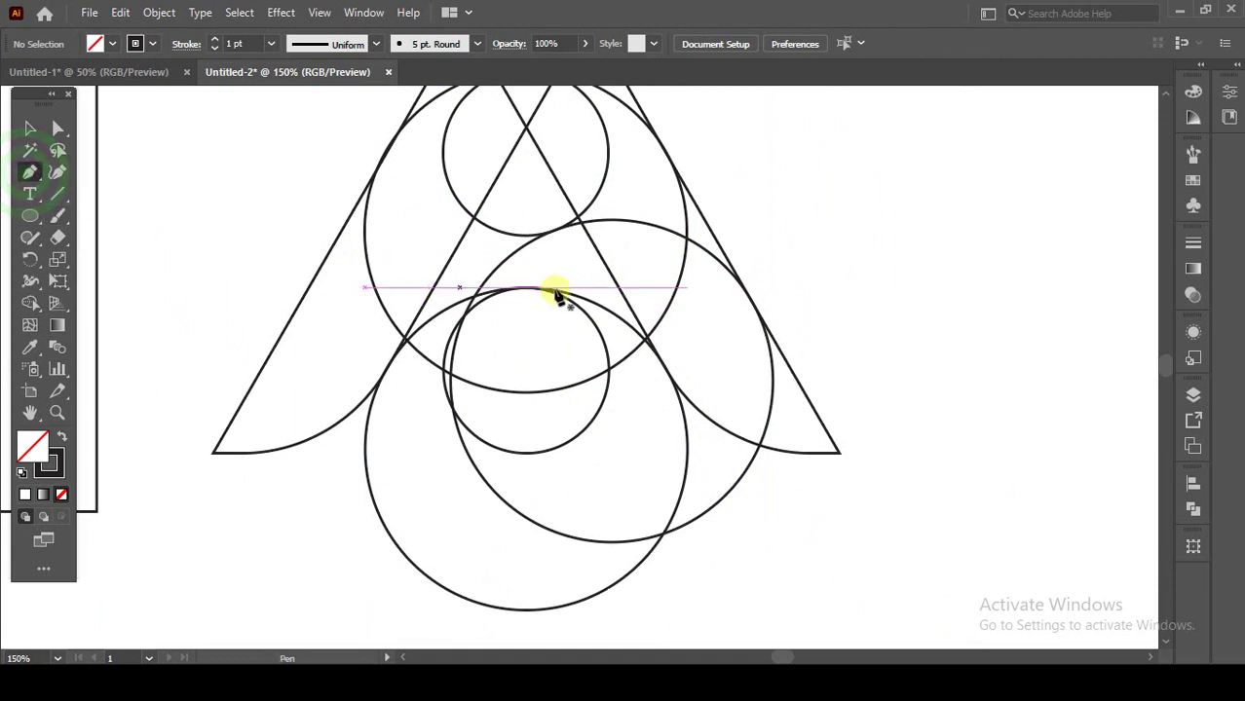
click(553, 232)
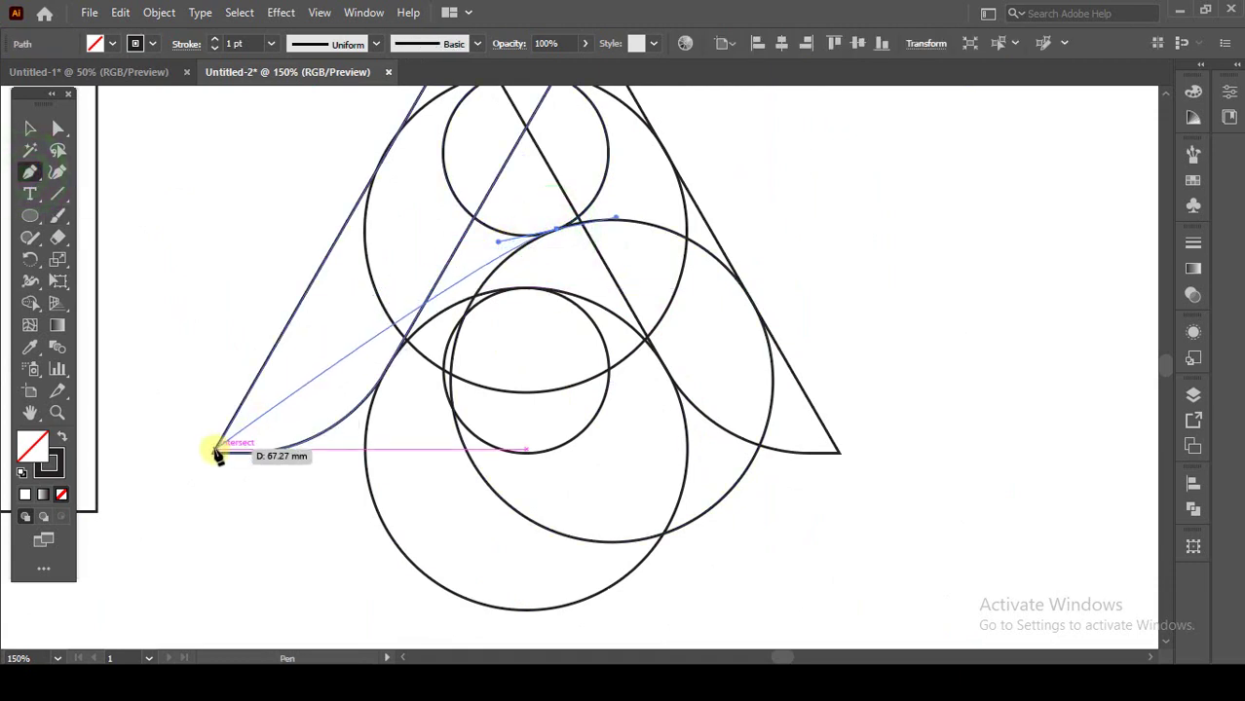
drag(215, 452, 87, 468)
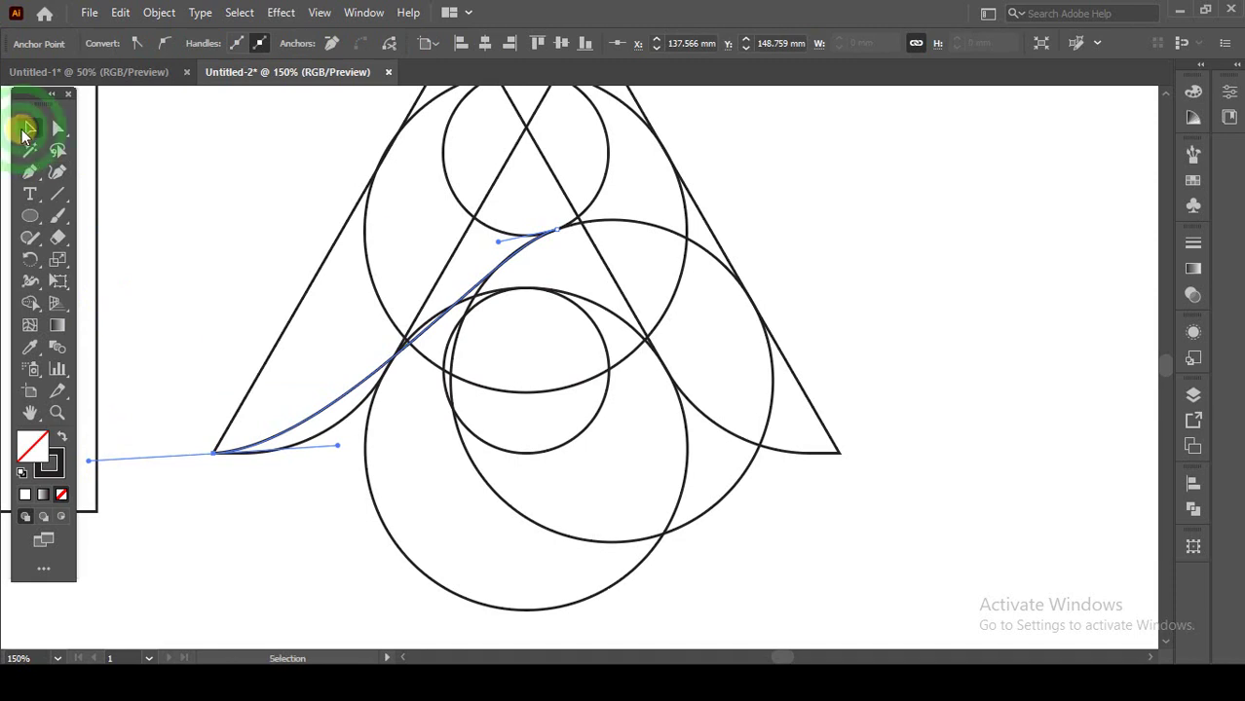
click(29, 128)
Step: Adjust the curve's upper and lower direction handles into a smooth S-bend, then deselect it
click(57, 127)
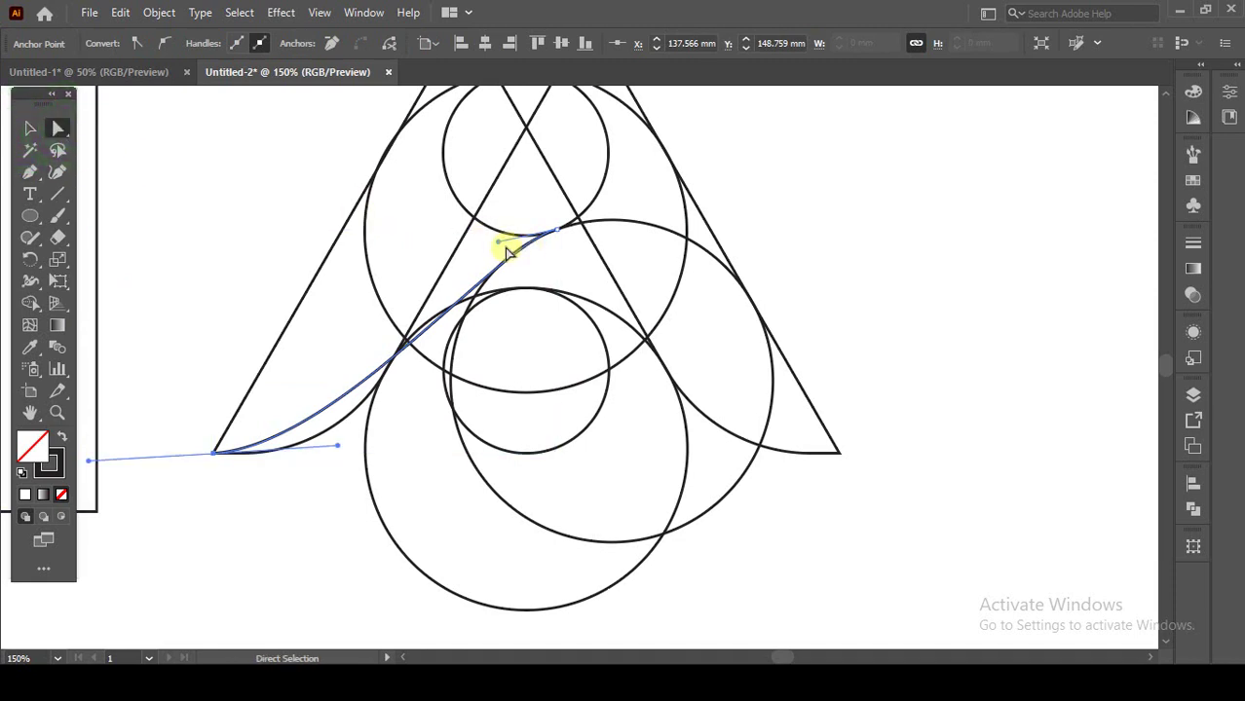
drag(495, 245, 368, 305)
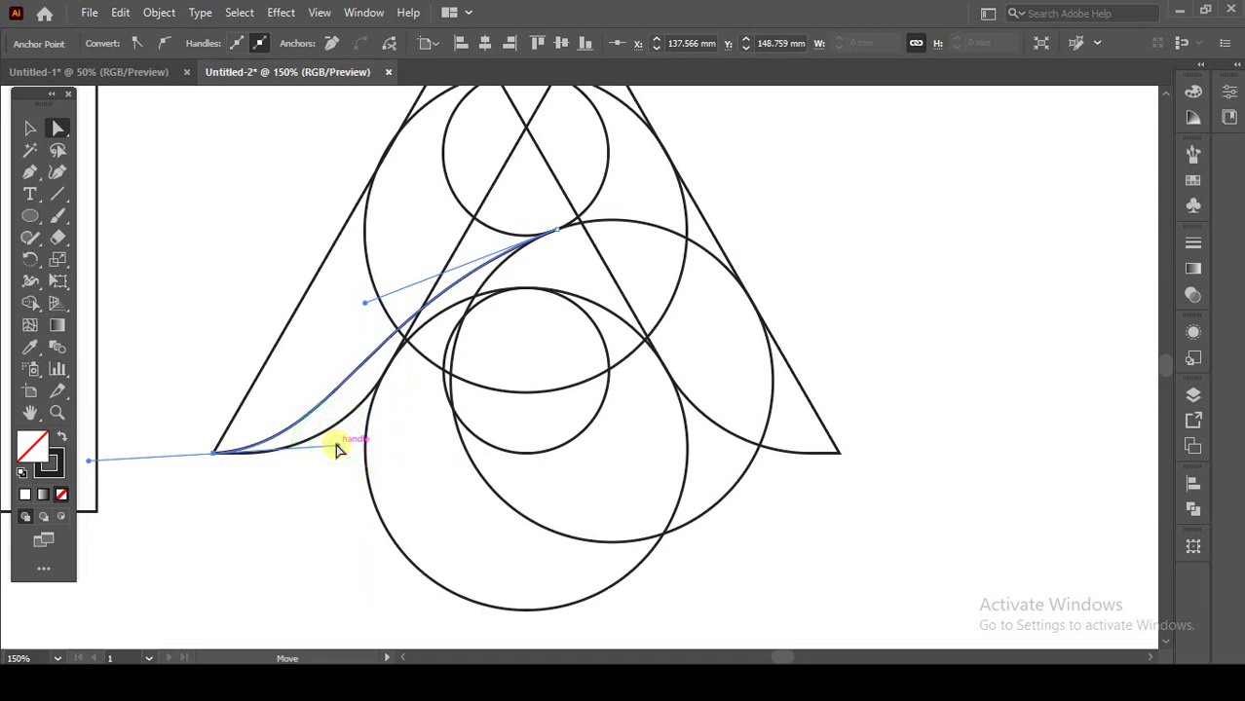
mouse_move(336, 449)
mouse_down()
mouse_move(387, 435)
mouse_move(399, 414)
mouse_move(389, 450)
mouse_move(354, 450)
mouse_up()
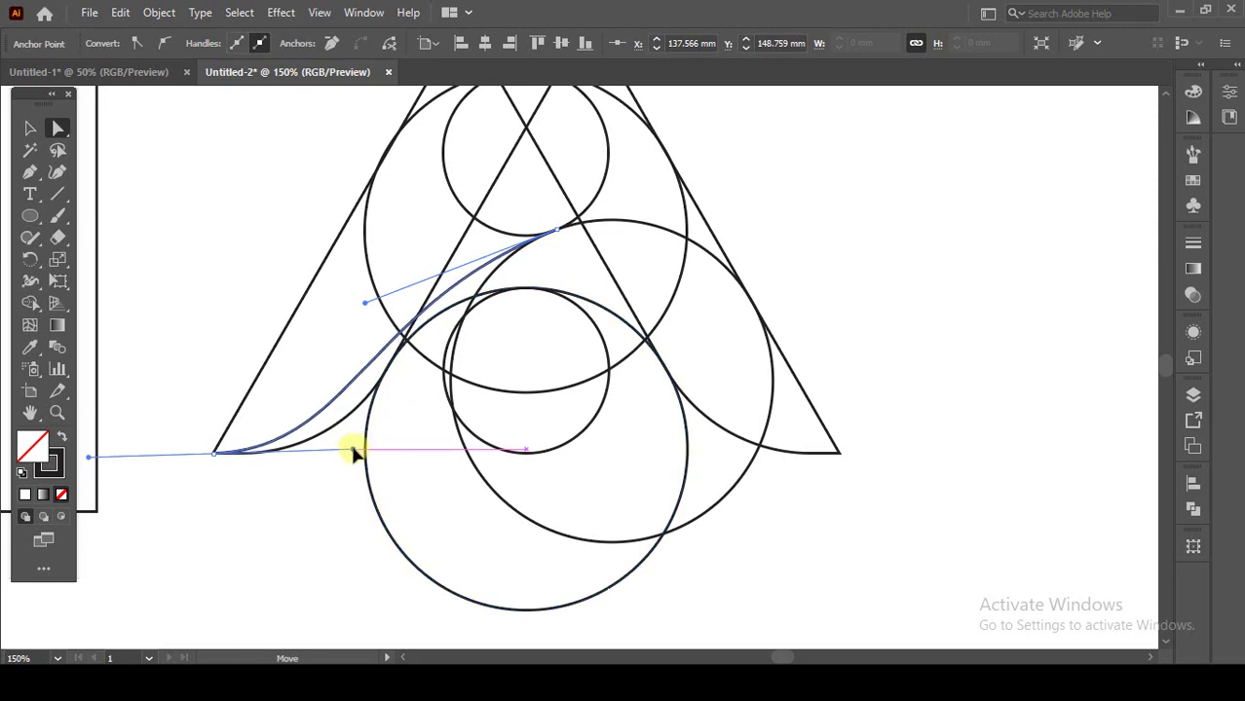
drag(355, 452, 361, 455)
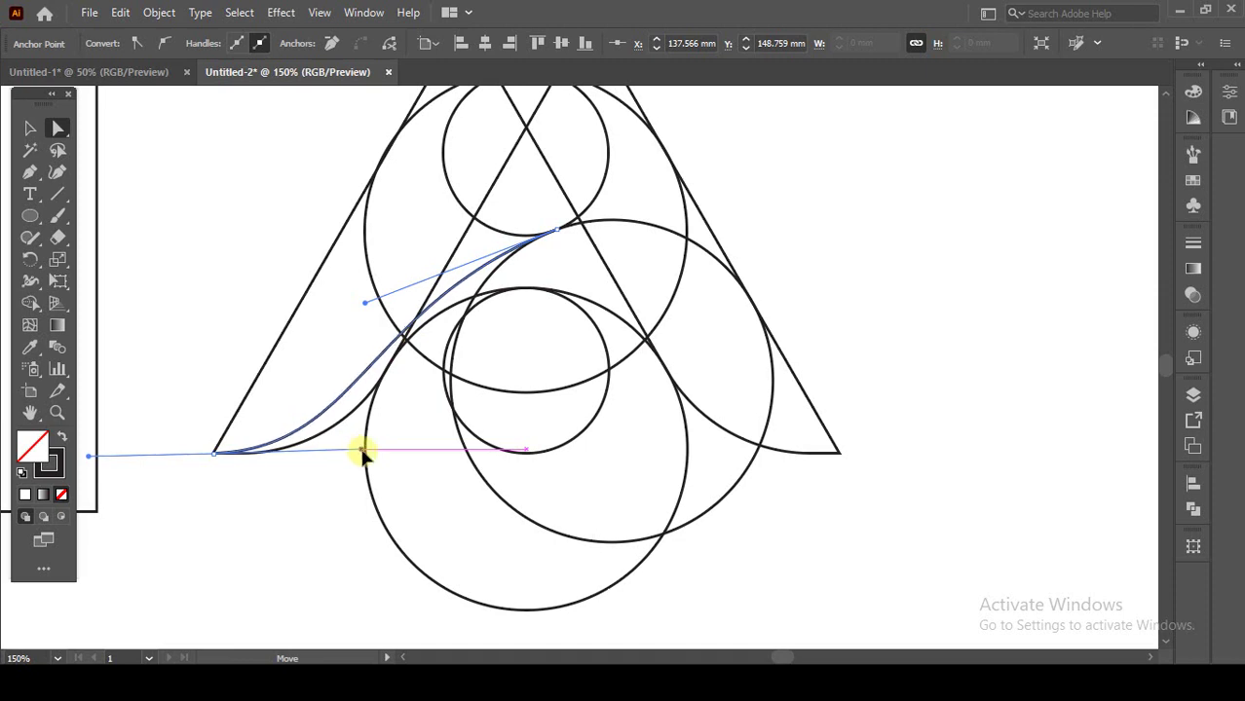
click(362, 304)
drag(357, 310, 338, 319)
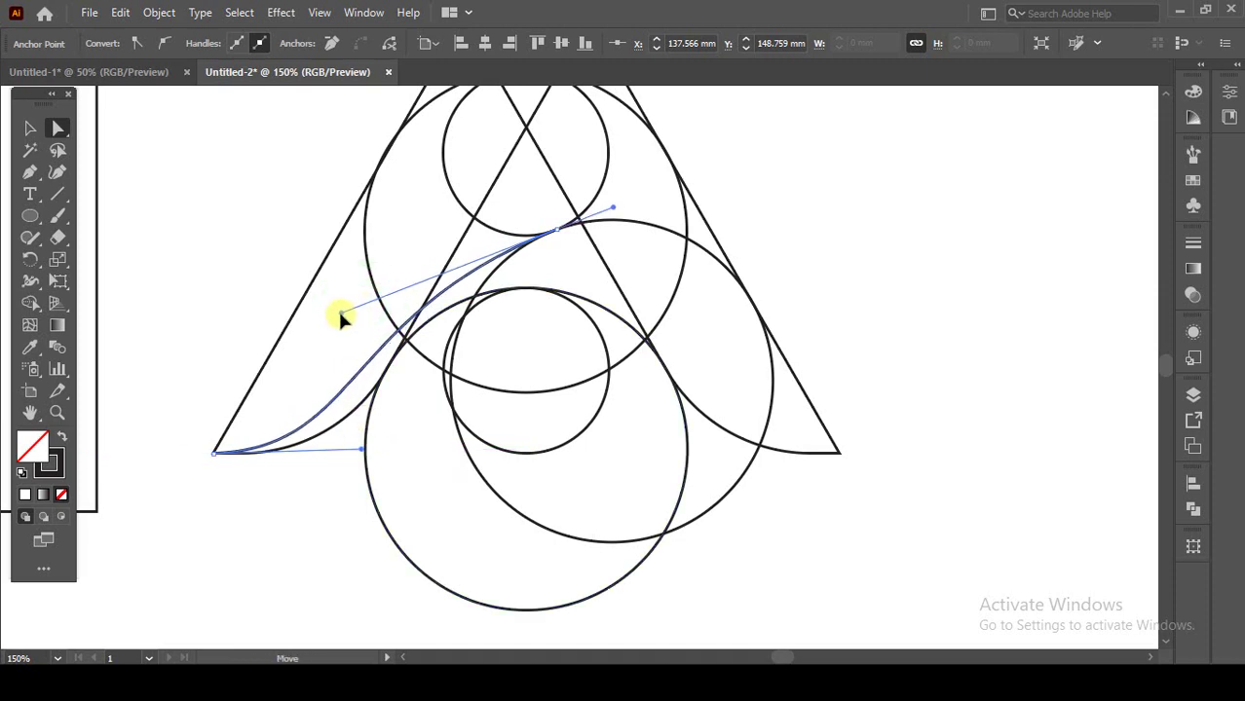
click(360, 449)
drag(360, 450, 386, 449)
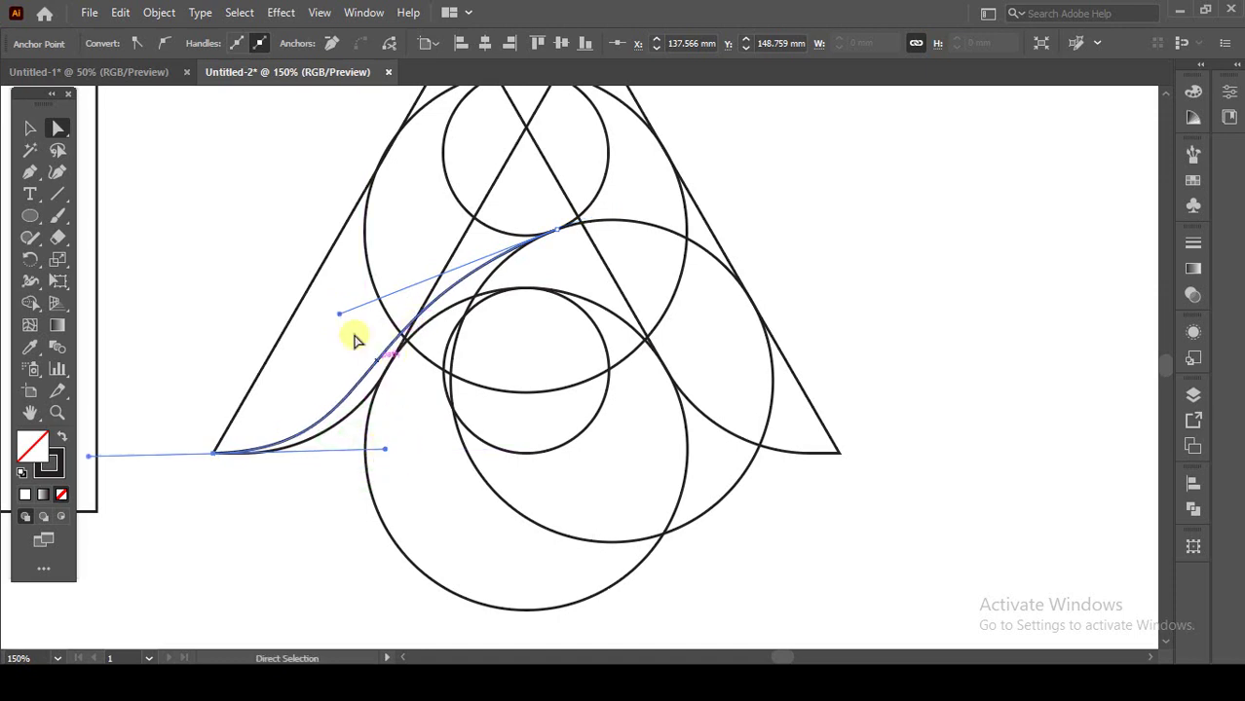
click(30, 128)
click(251, 199)
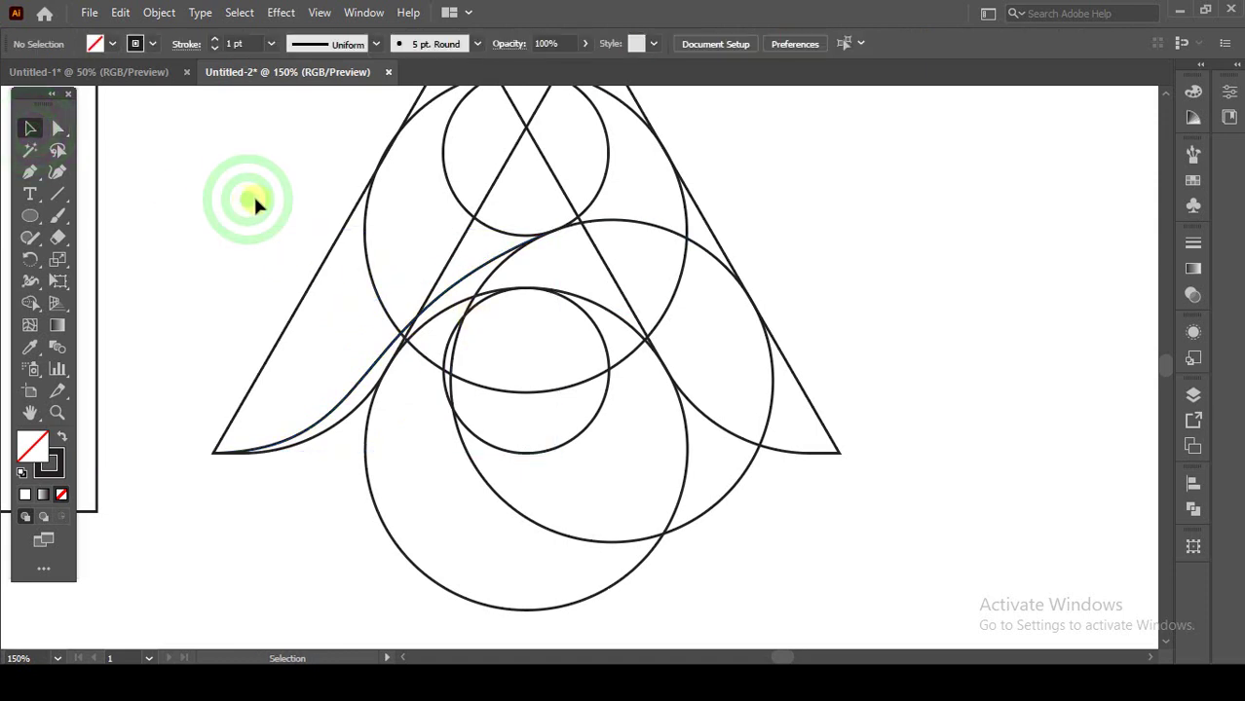
Step: Select all triangle and circle paths and merge the left slivers with the Shape Builder
key(ctrl+minus)
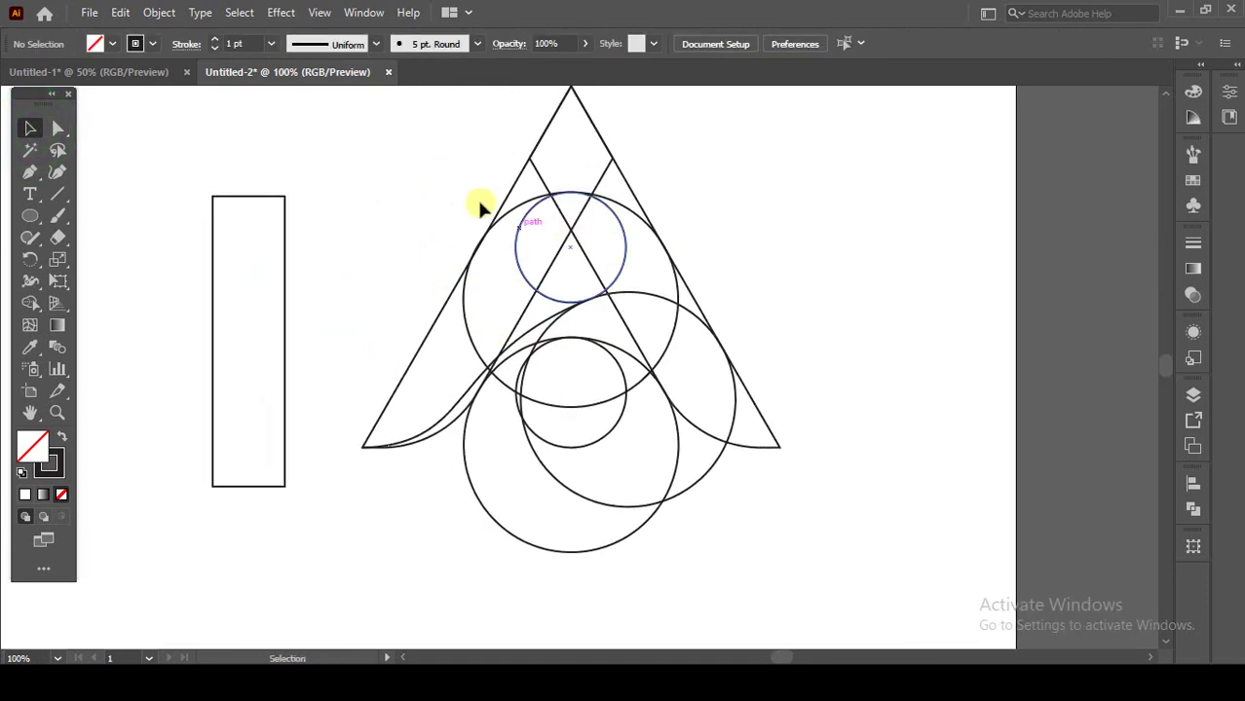
drag(434, 138, 722, 461)
drag(793, 517, 793, 516)
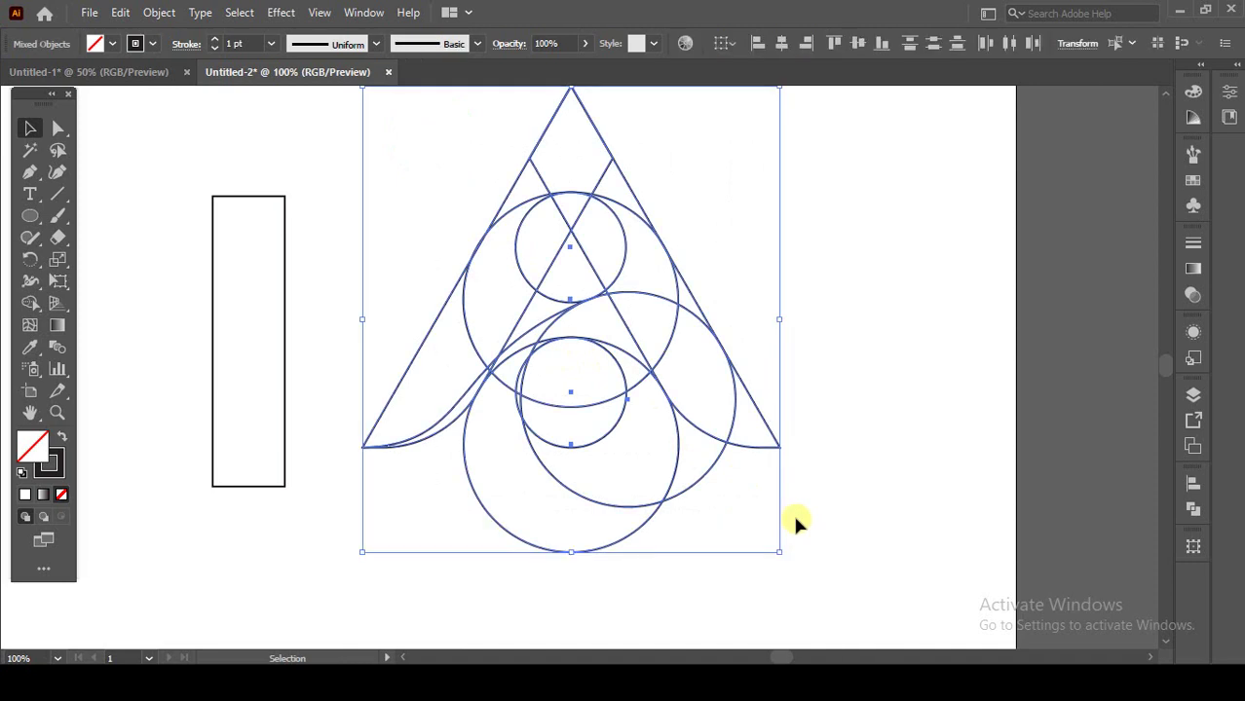
click(30, 306)
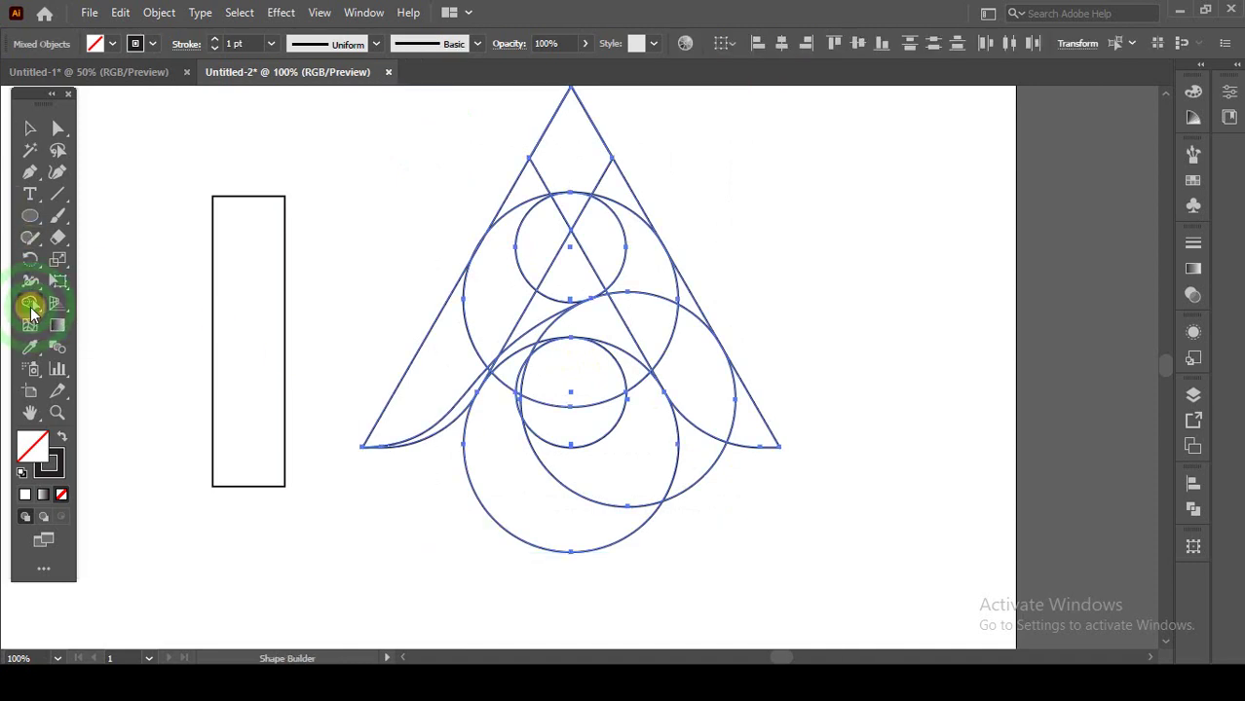
mouse_move(422, 394)
mouse_down()
mouse_move(477, 338)
mouse_move(534, 312)
mouse_up()
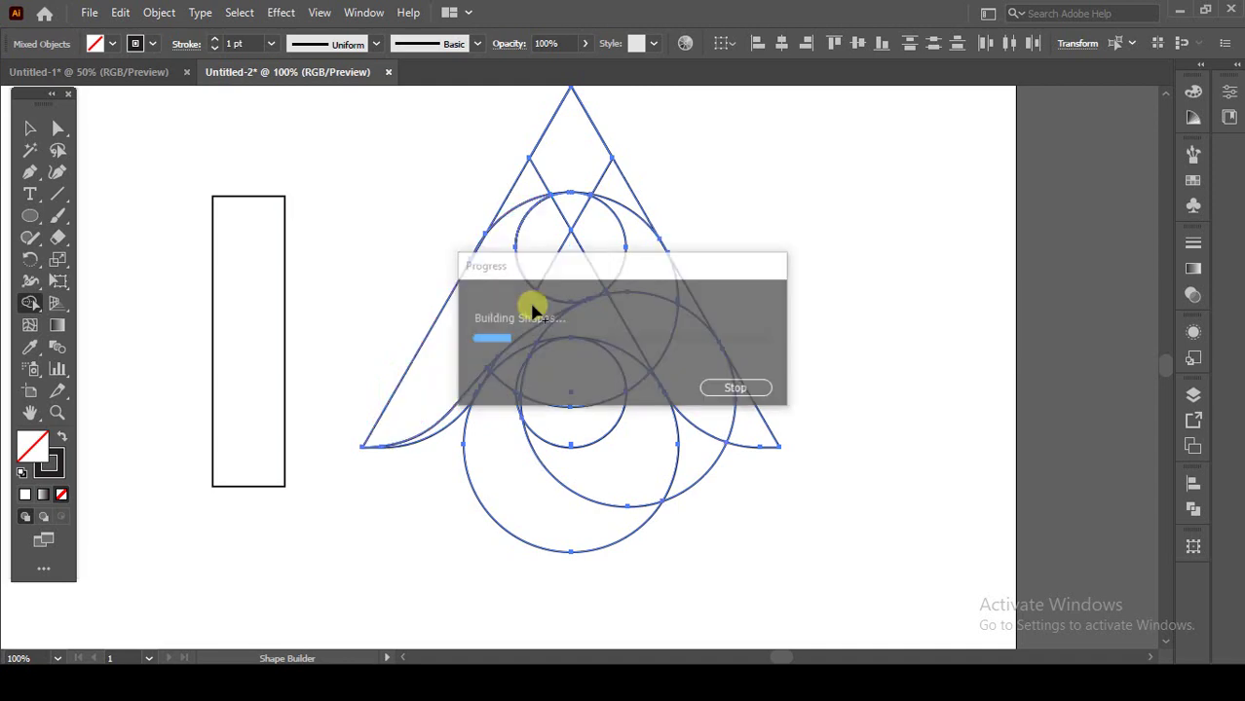
drag(523, 189, 604, 183)
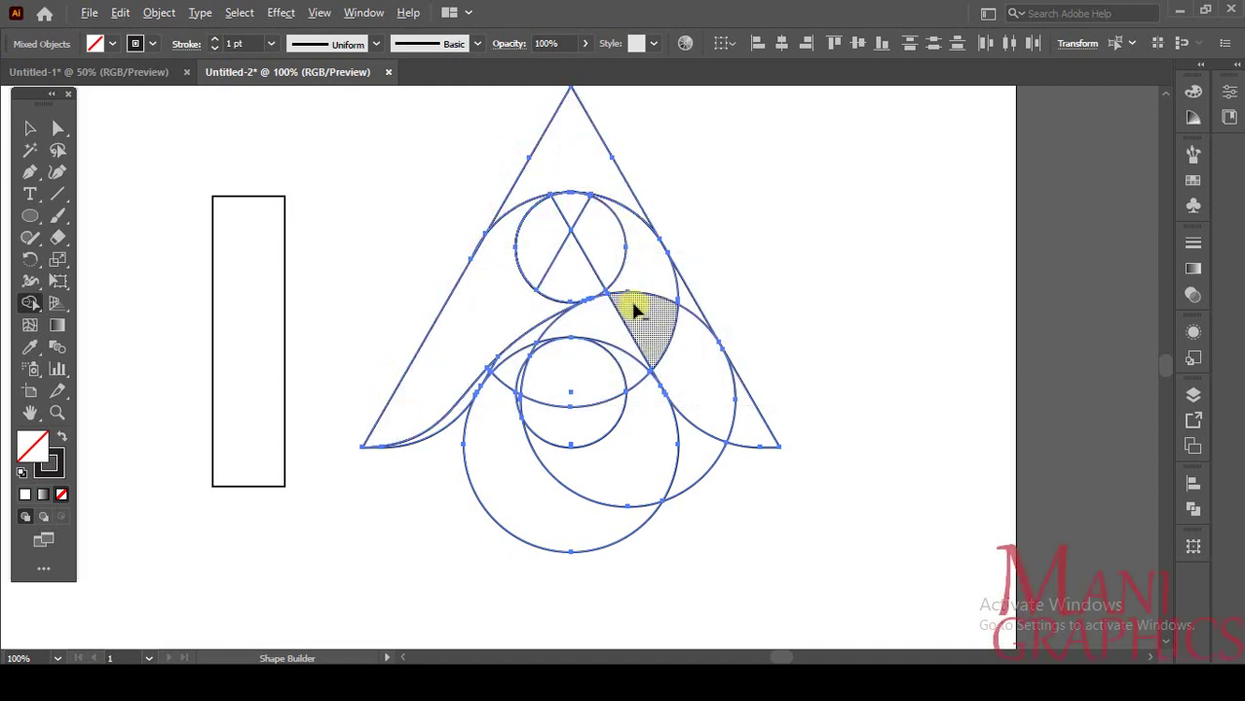
scroll(592, 312, down, 2)
scroll(443, 365, up, 3)
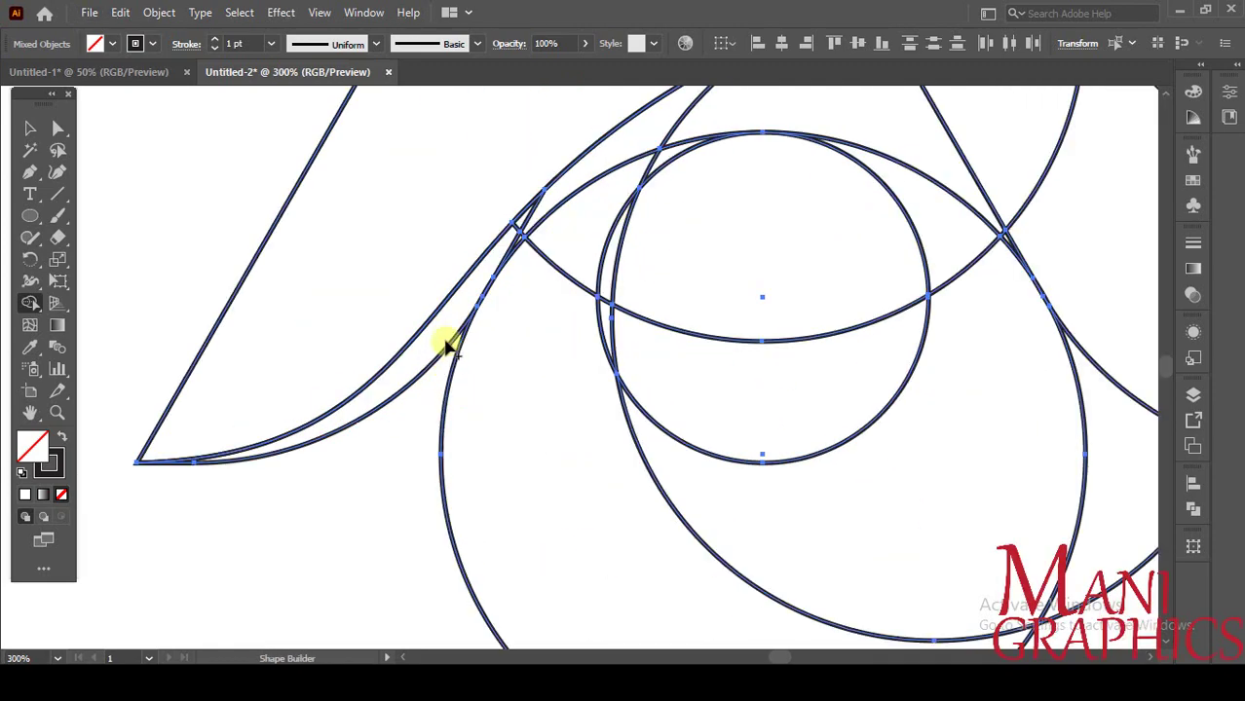
click(473, 264)
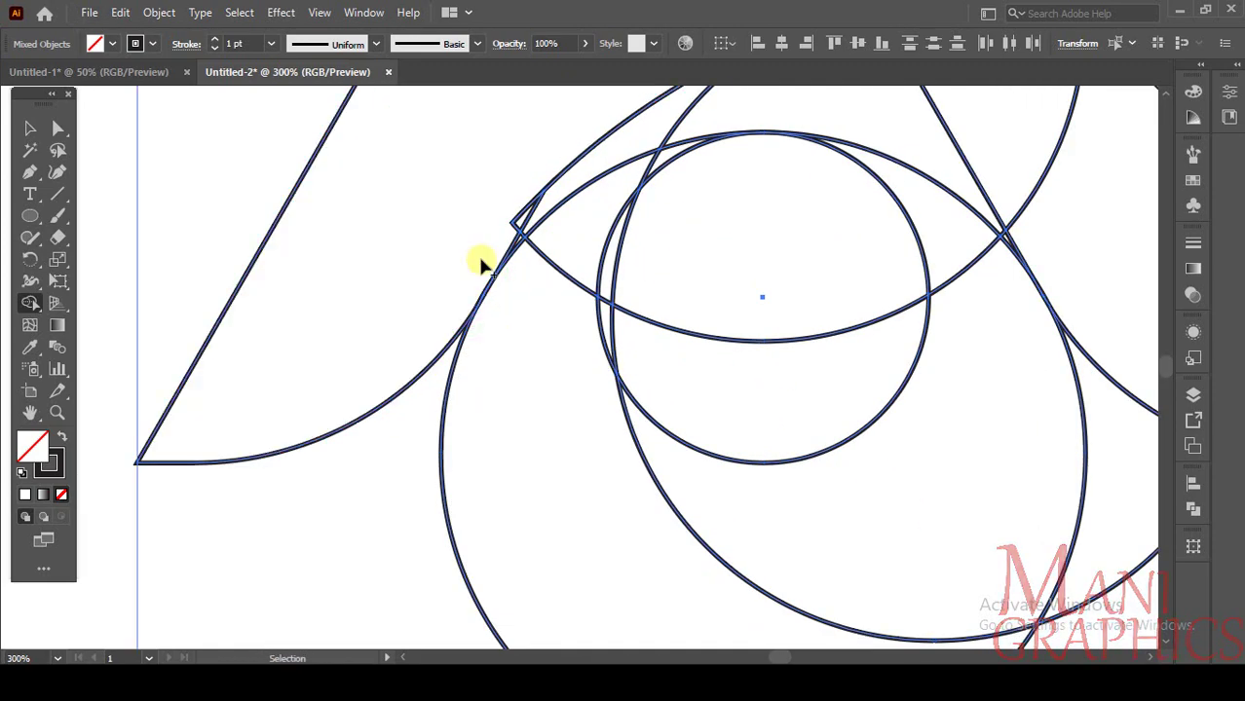
scroll(478, 259, up, 1)
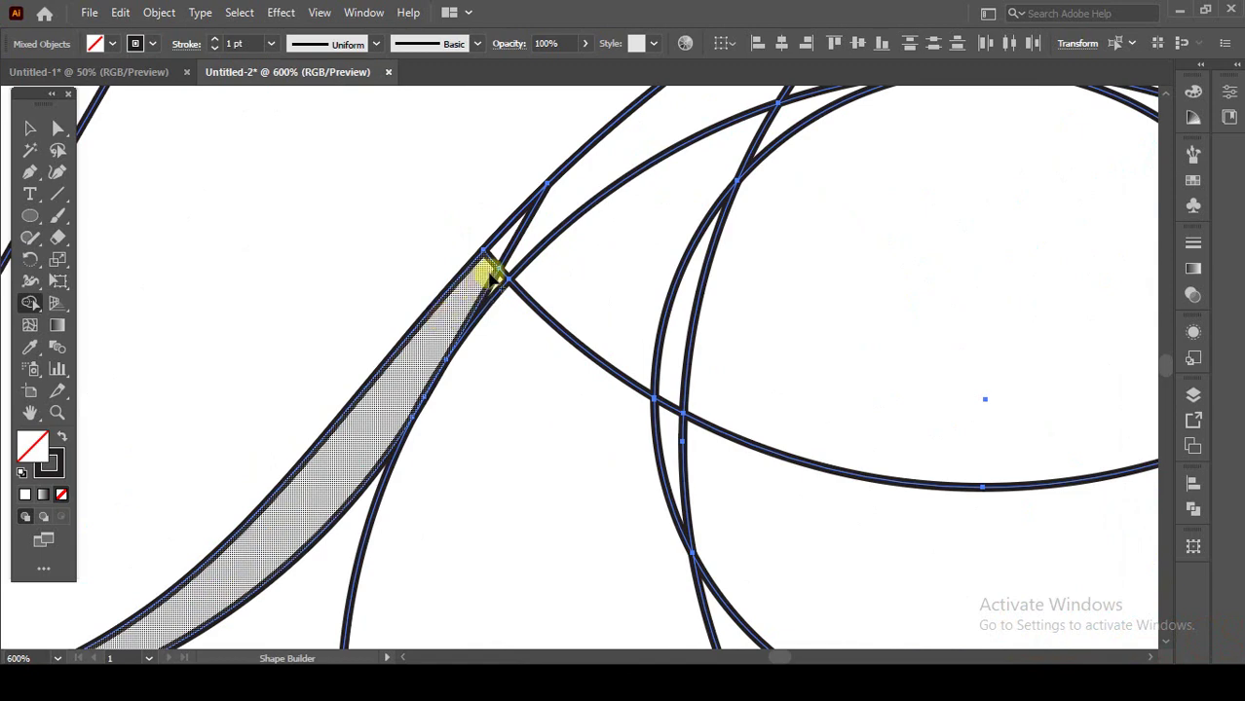
drag(494, 277, 499, 285)
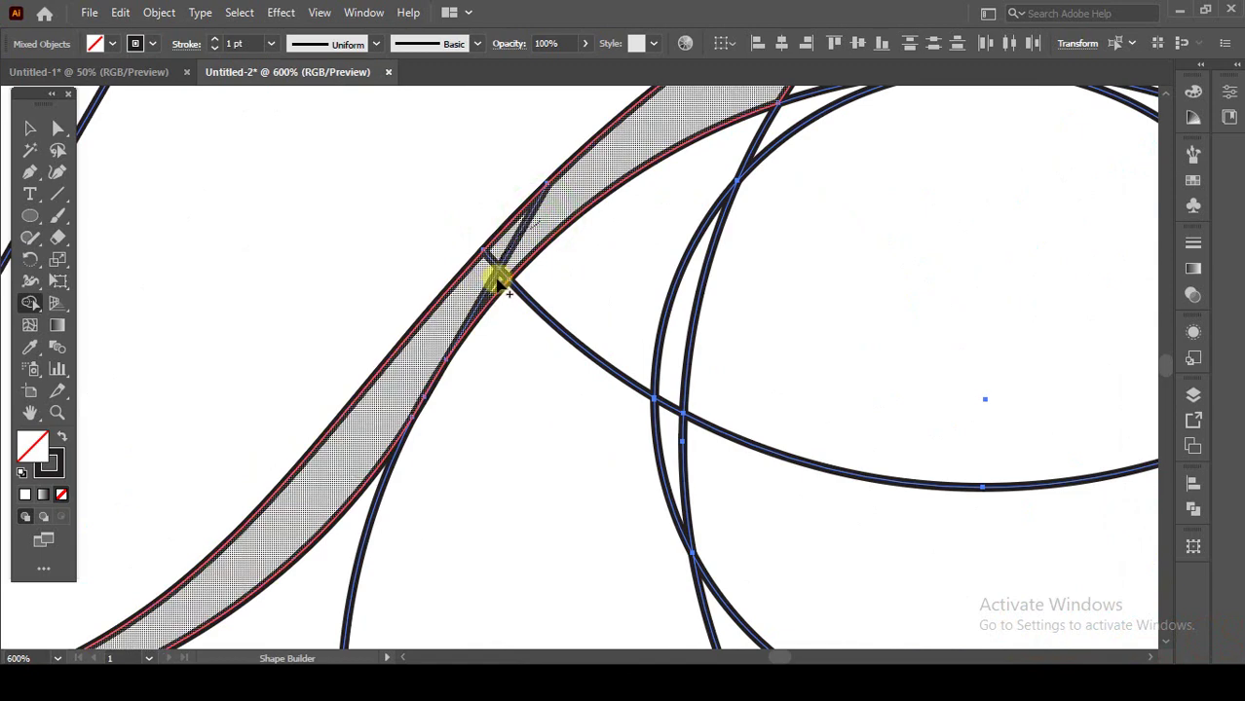
drag(466, 324, 534, 284)
Step: Merge the upper-right sliver, the outer region and the eye regions into one curved shape
scroll(494, 317, down, 2)
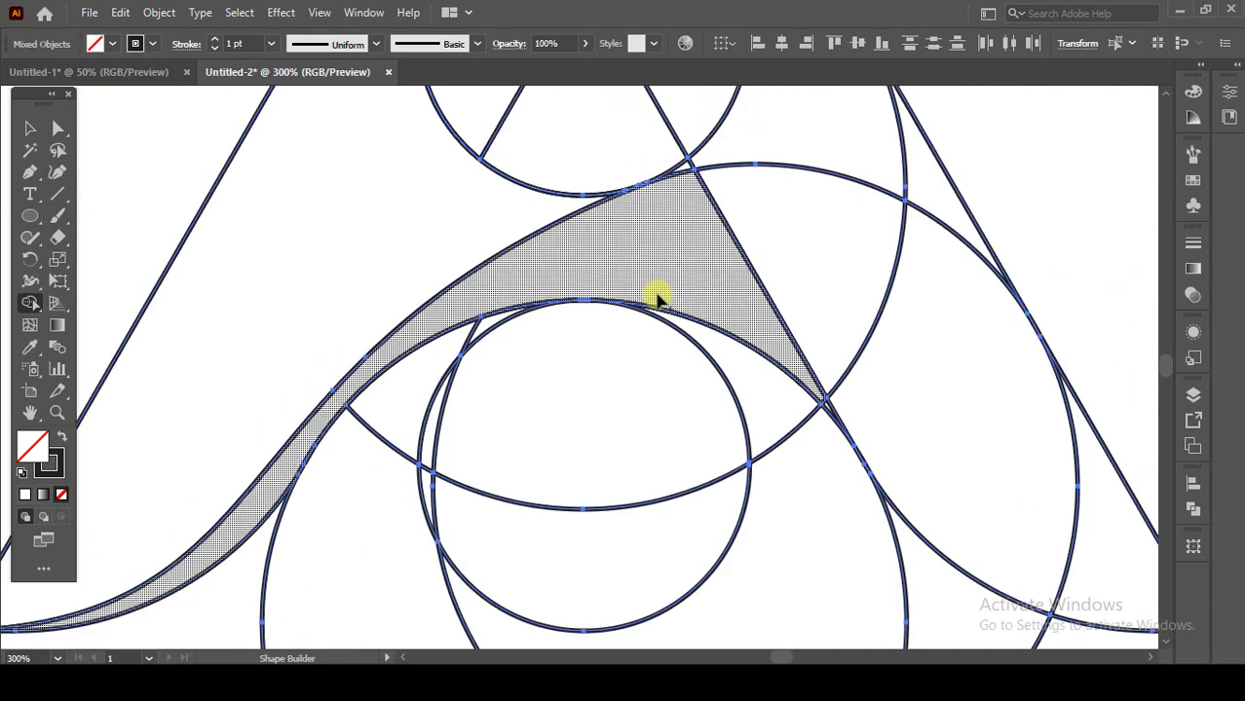
mouse_move(658, 297)
mouse_down()
mouse_move(555, 255)
mouse_move(692, 300)
mouse_move(764, 352)
mouse_up()
scroll(555, 255, down, 2)
scroll(623, 312, up, 3)
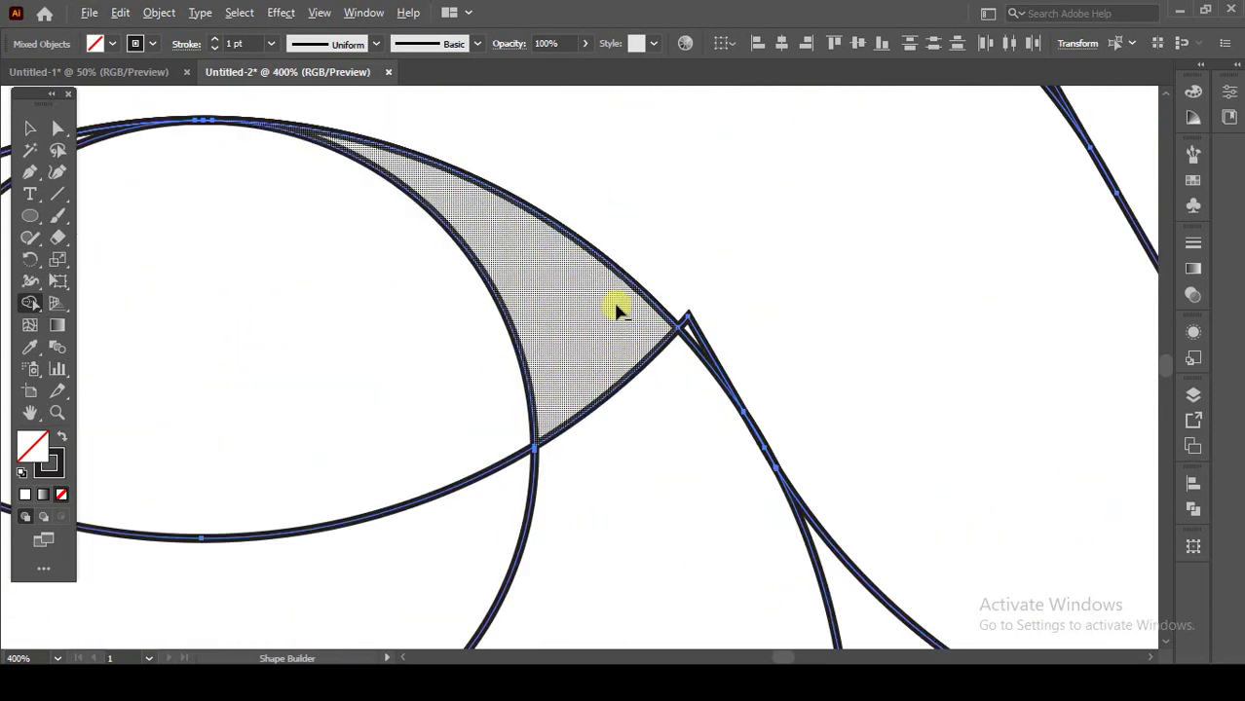
click(677, 299)
scroll(686, 331, down, 5)
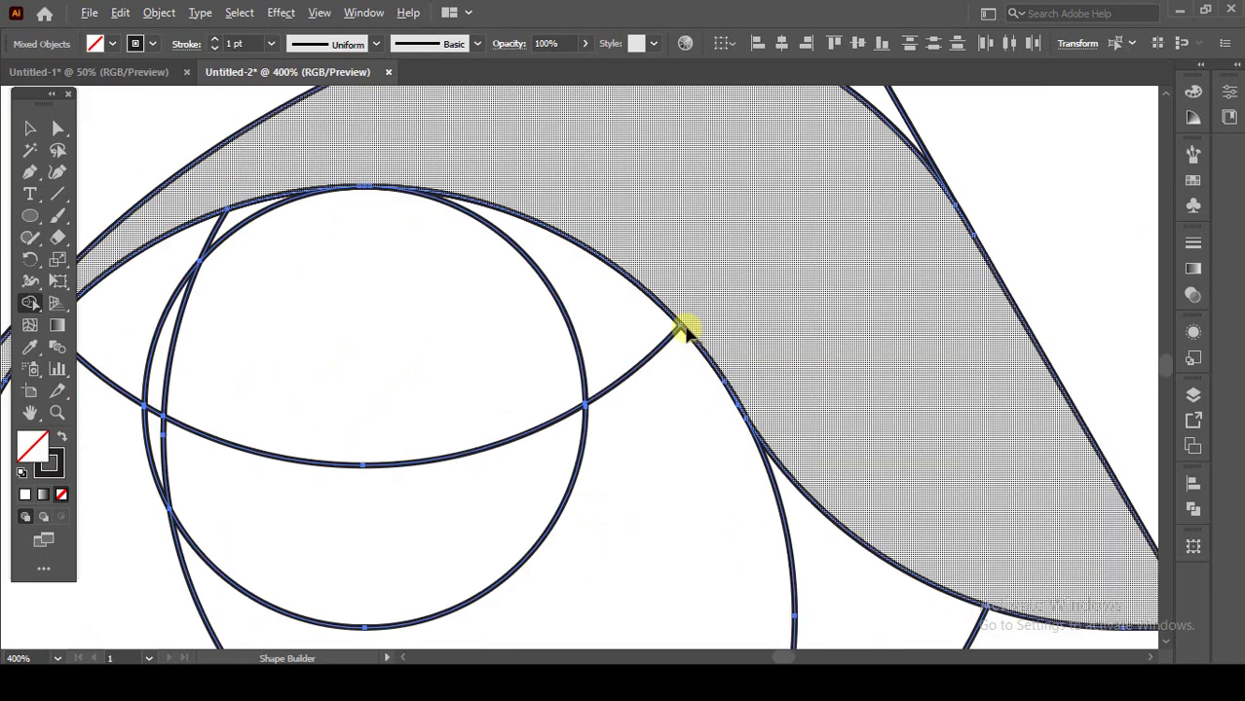
click(568, 329)
scroll(567, 330, up, 2)
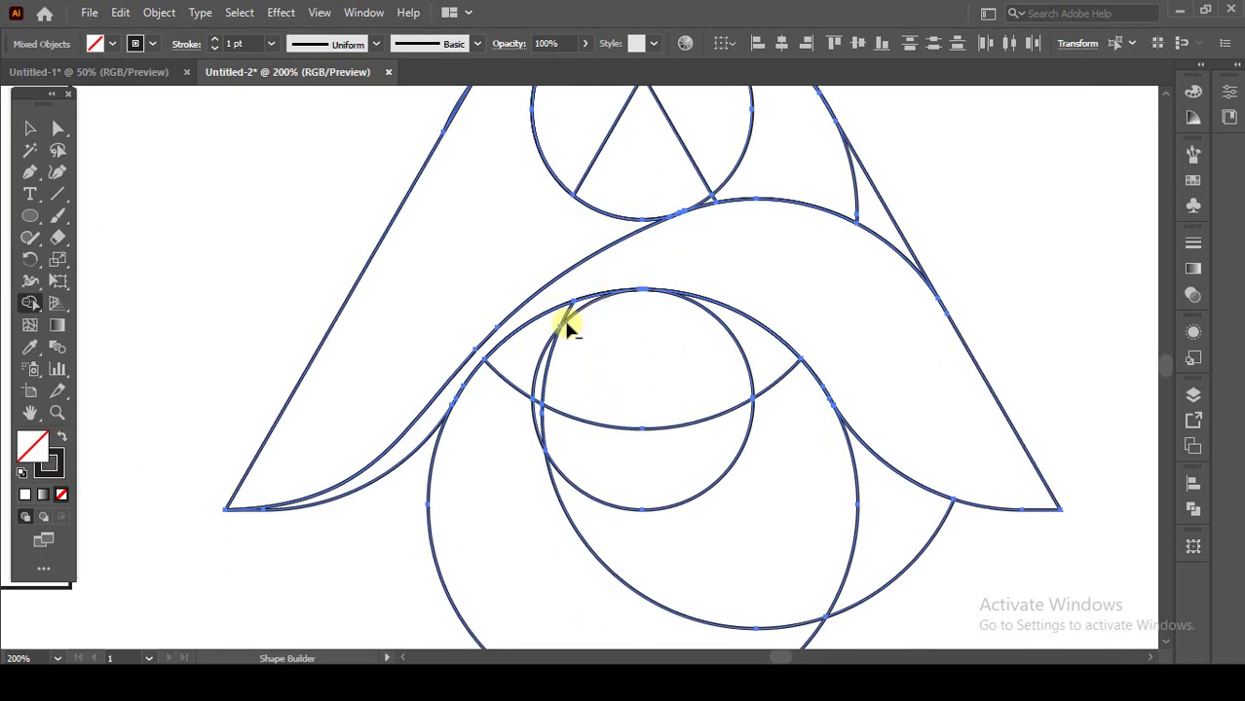
drag(409, 523, 573, 312)
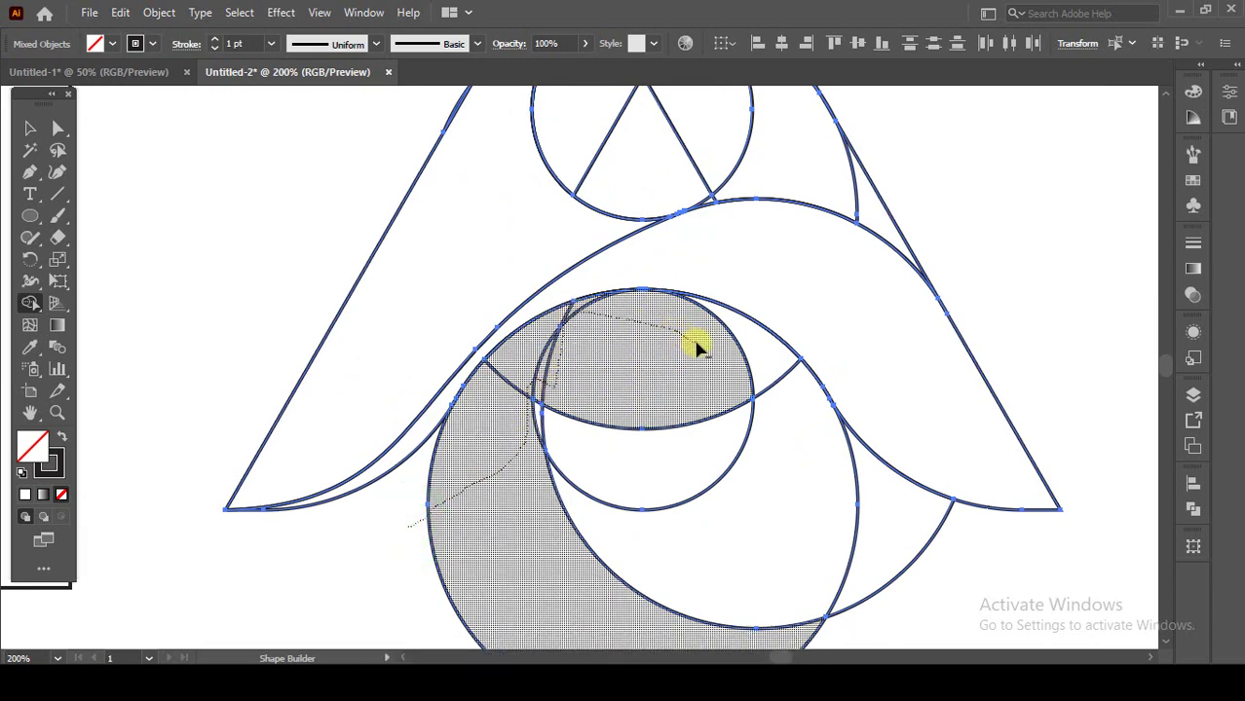
mouse_move(698, 346)
mouse_down()
mouse_move(878, 500)
mouse_move(684, 473)
mouse_up()
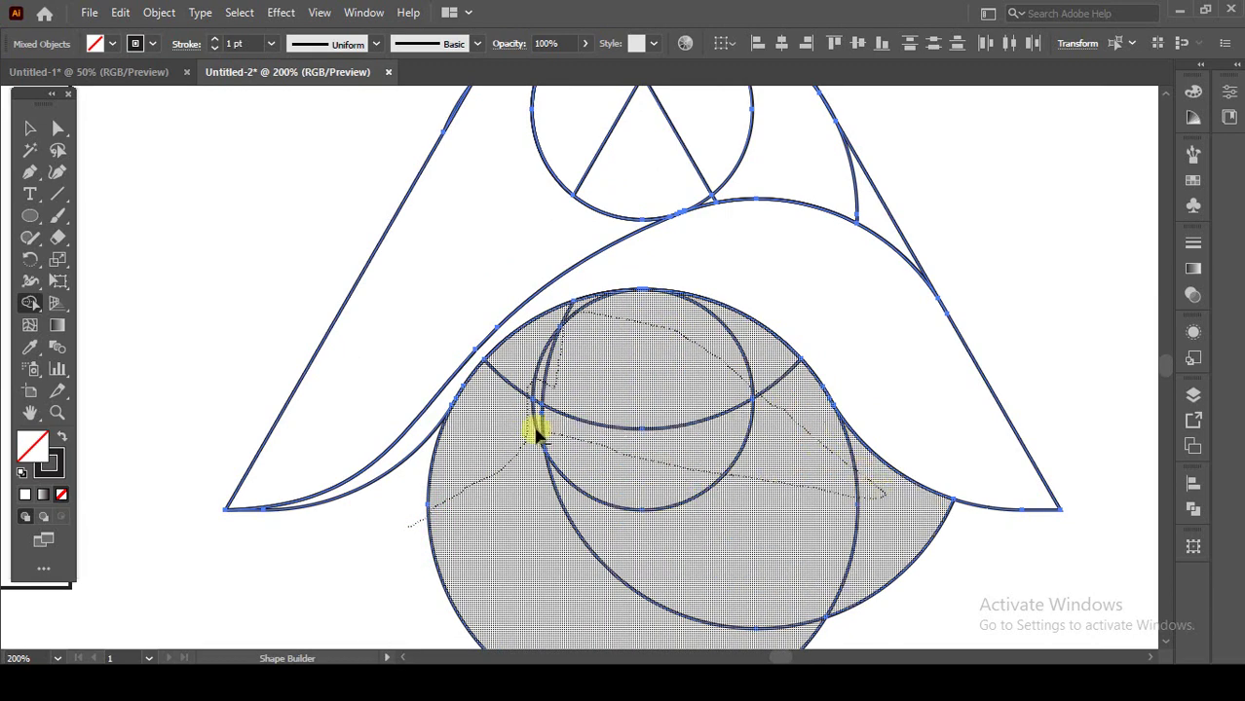
drag(537, 435, 564, 437)
scroll(443, 409, up, 2)
scroll(447, 397, up, 2)
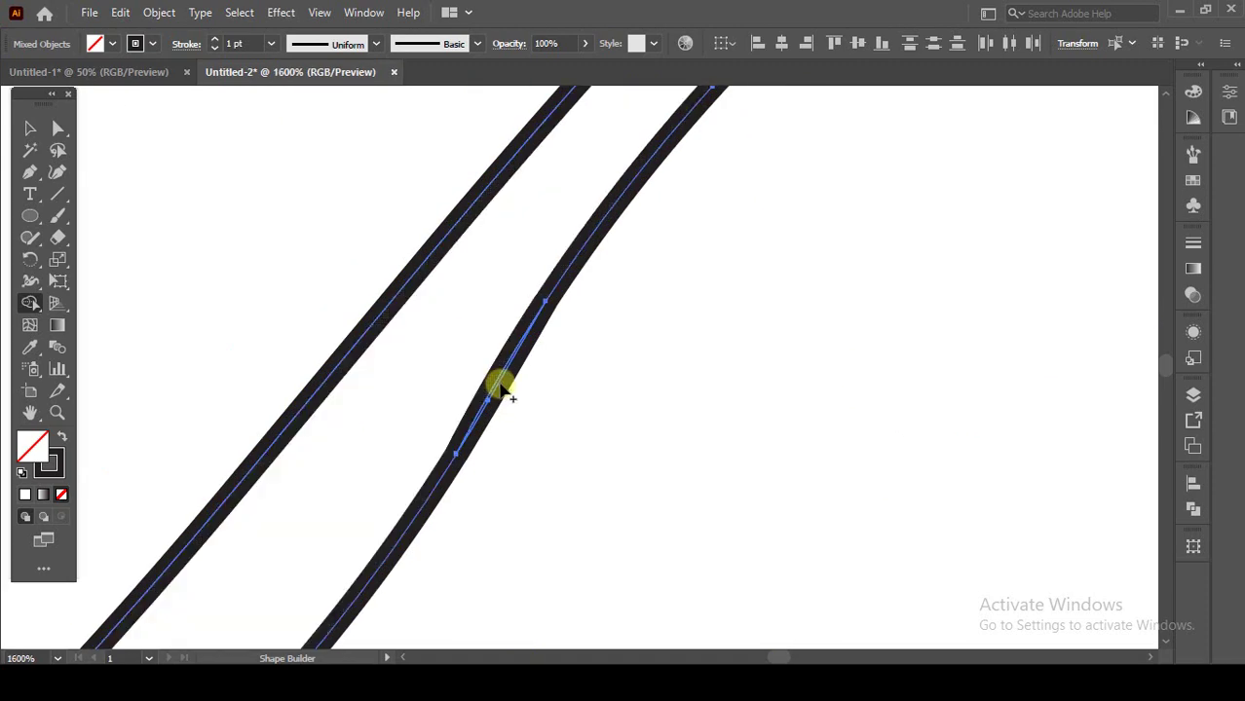
scroll(503, 384, up, 2)
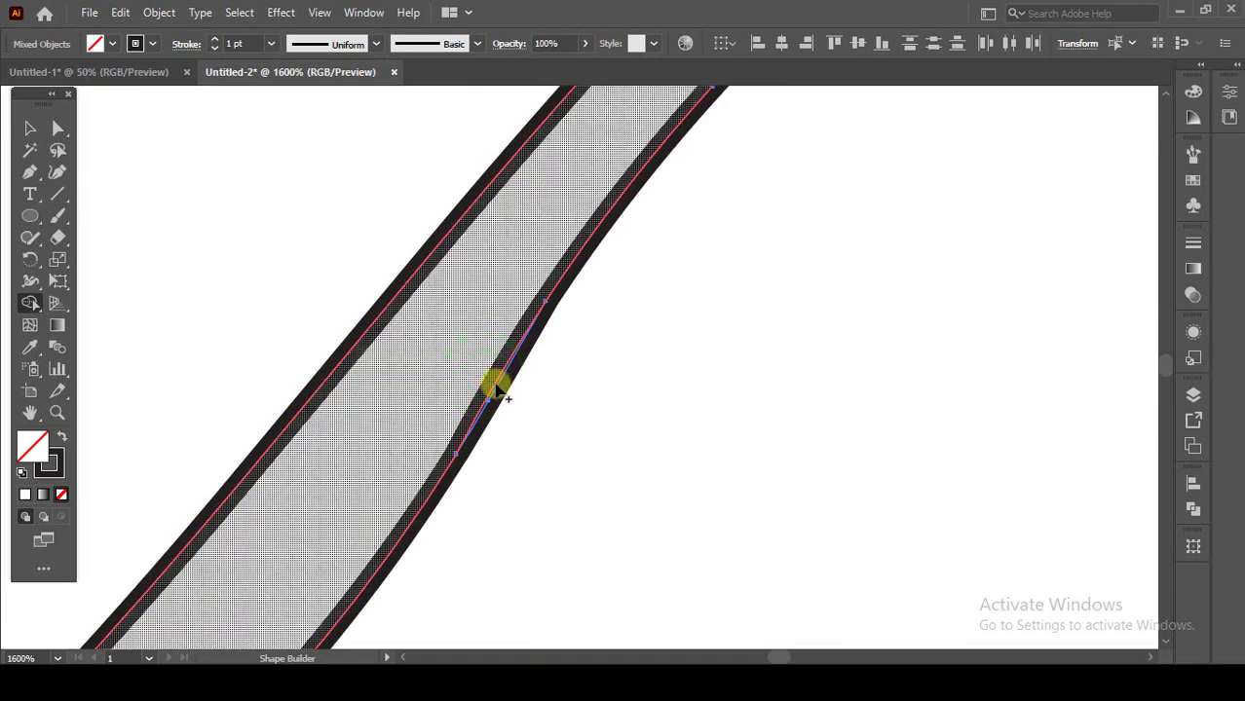
scroll(493, 390, down, 2)
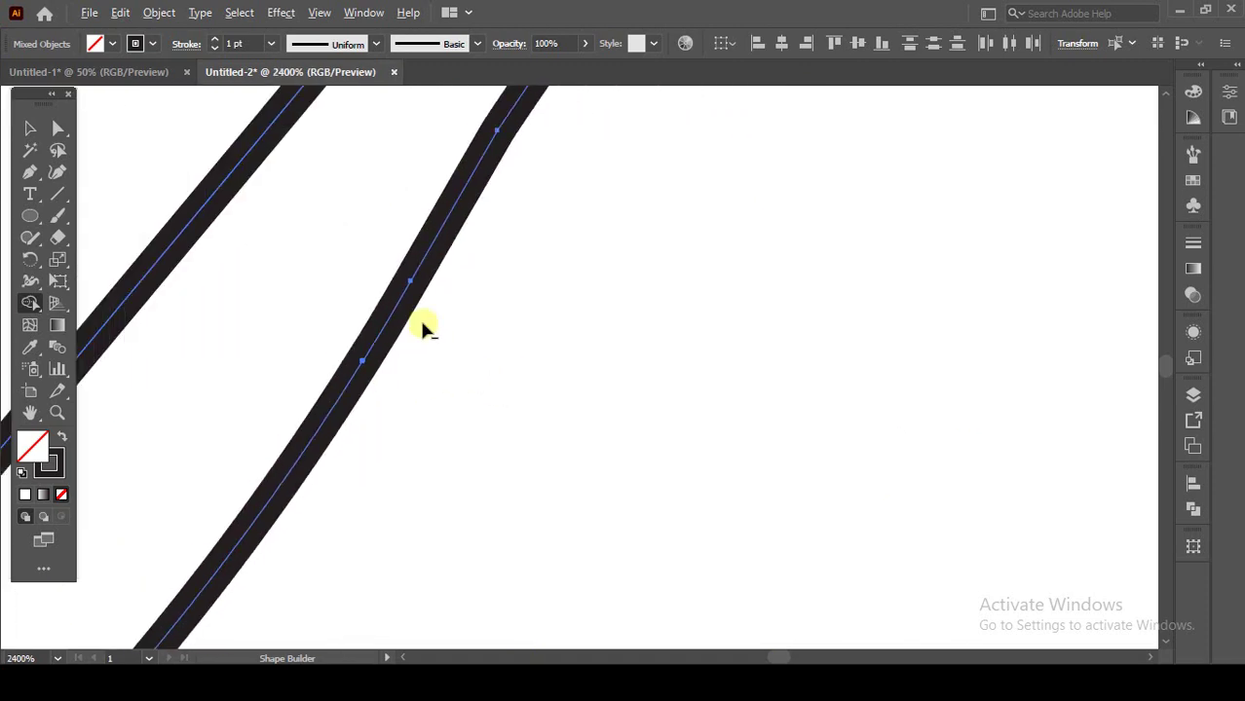
scroll(428, 332, down, 2)
scroll(439, 422, down, 2)
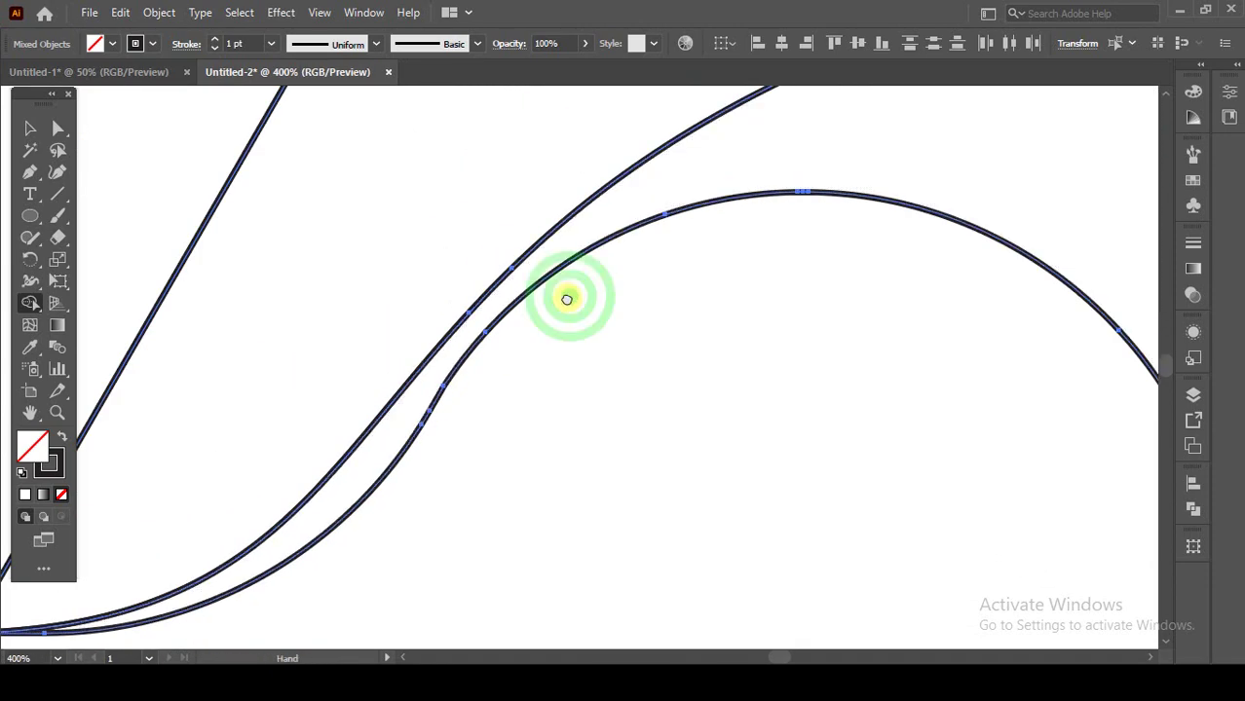
scroll(567, 298, down, 2)
Step: Delete the stray line tip, the notch slivers and the leftover lower-left region
drag(544, 430, 537, 529)
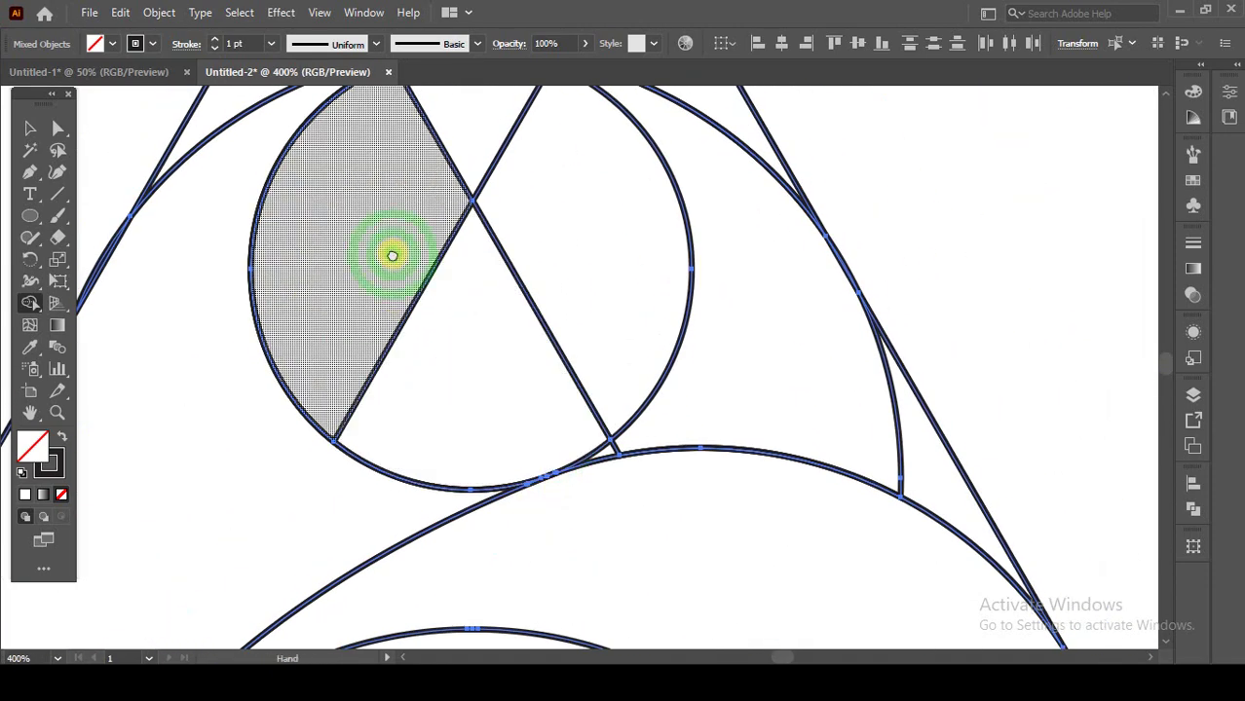
mouse_move(392, 253)
mouse_down()
mouse_move(394, 389)
mouse_move(930, 586)
mouse_up()
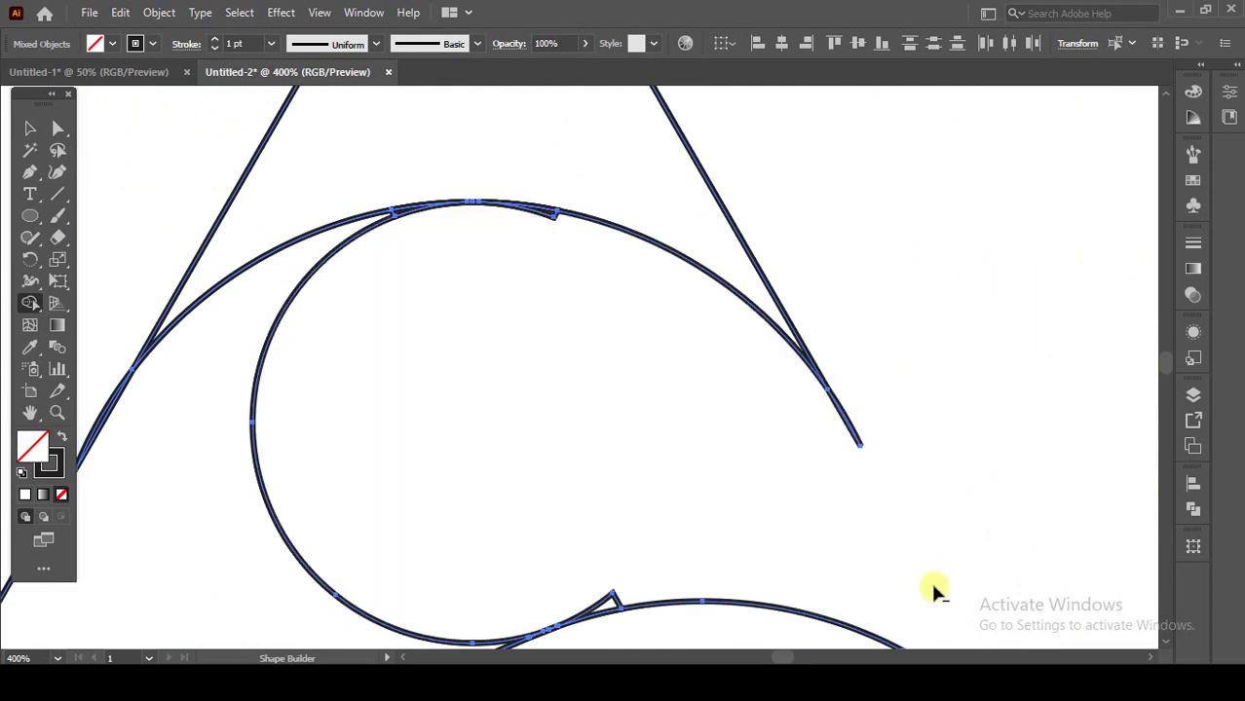
alt+click(844, 450)
scroll(506, 239, up, 2)
alt+click(583, 195)
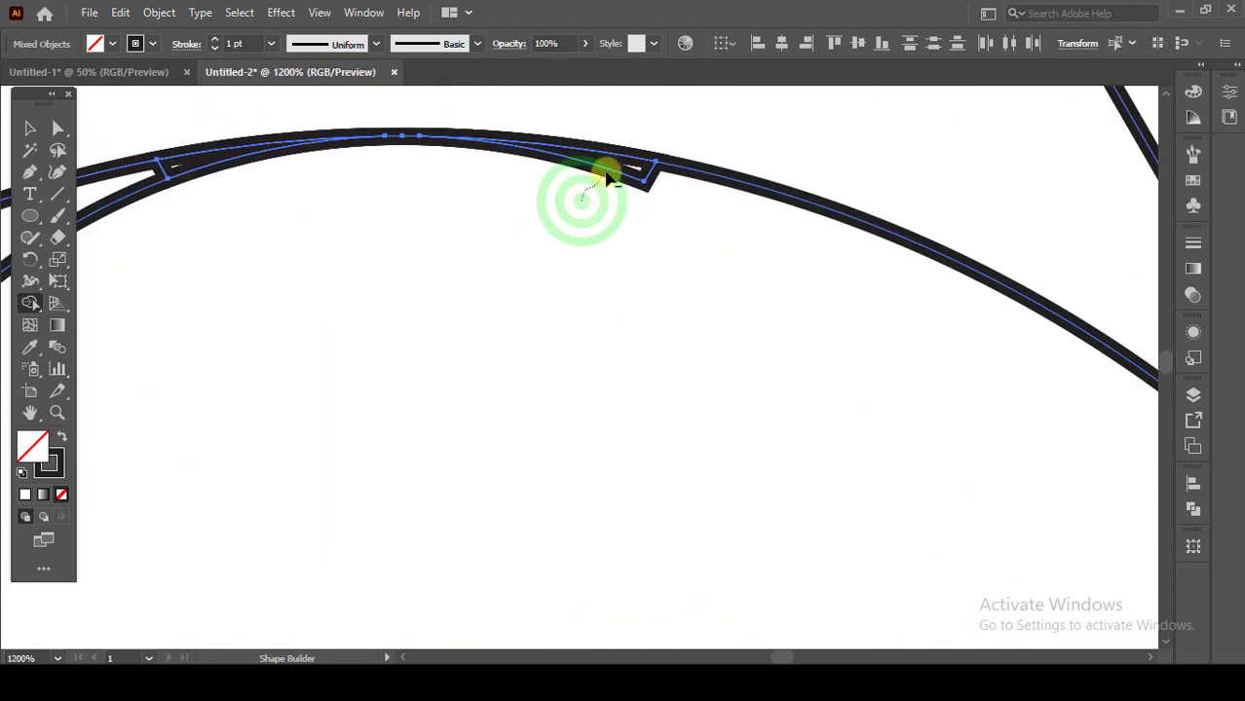
scroll(588, 297, down, 4)
scroll(582, 368, up, 3)
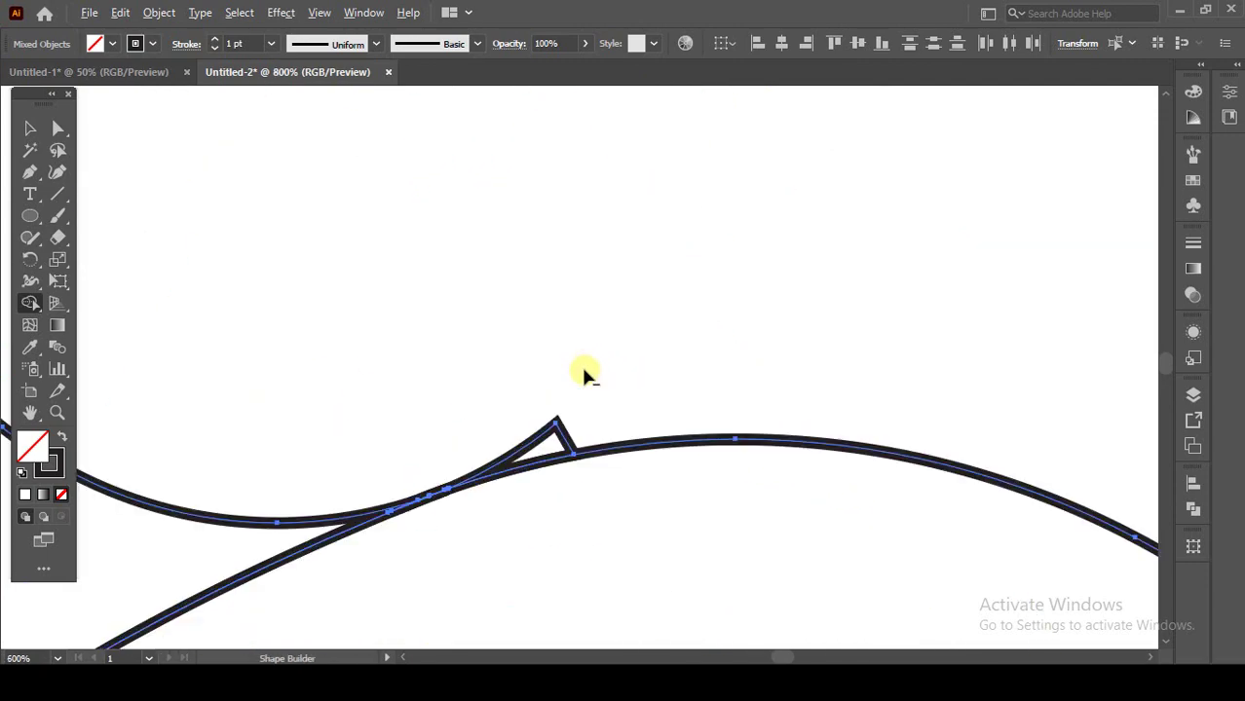
alt+click(505, 403)
scroll(502, 370, down, 2)
scroll(388, 264, down, 1)
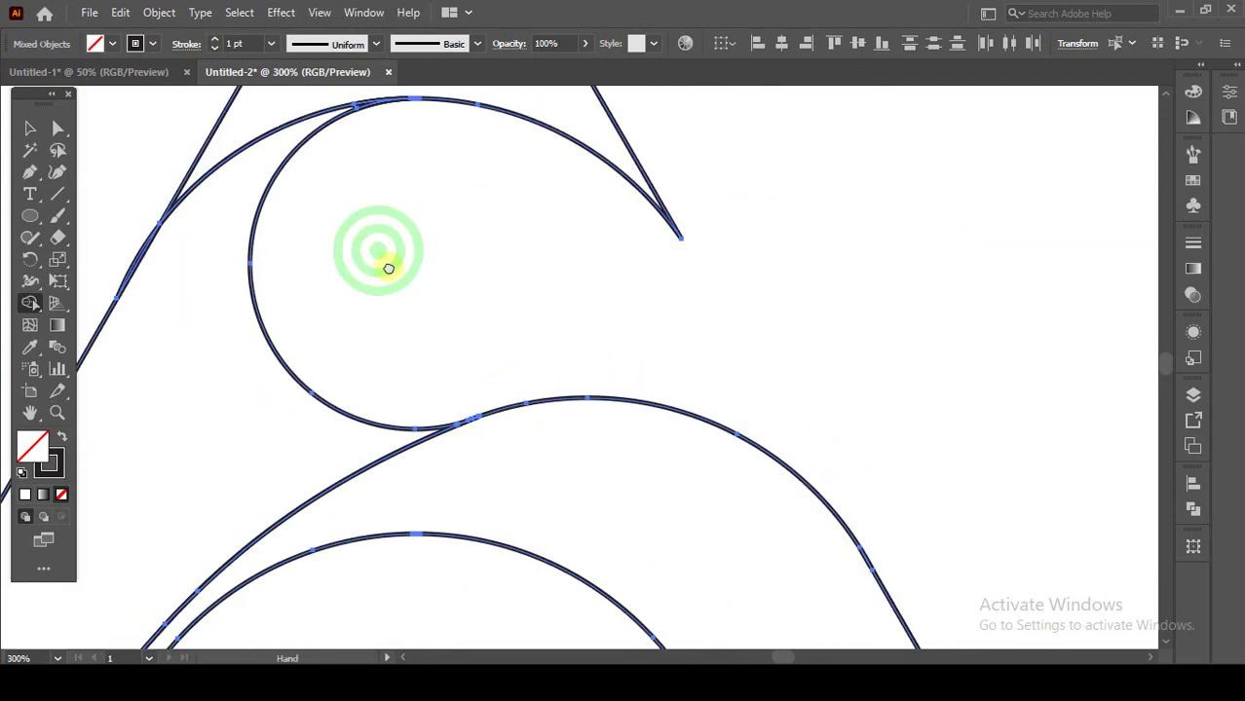
scroll(587, 427, up, 2)
scroll(583, 389, up, 2)
alt+click(495, 439)
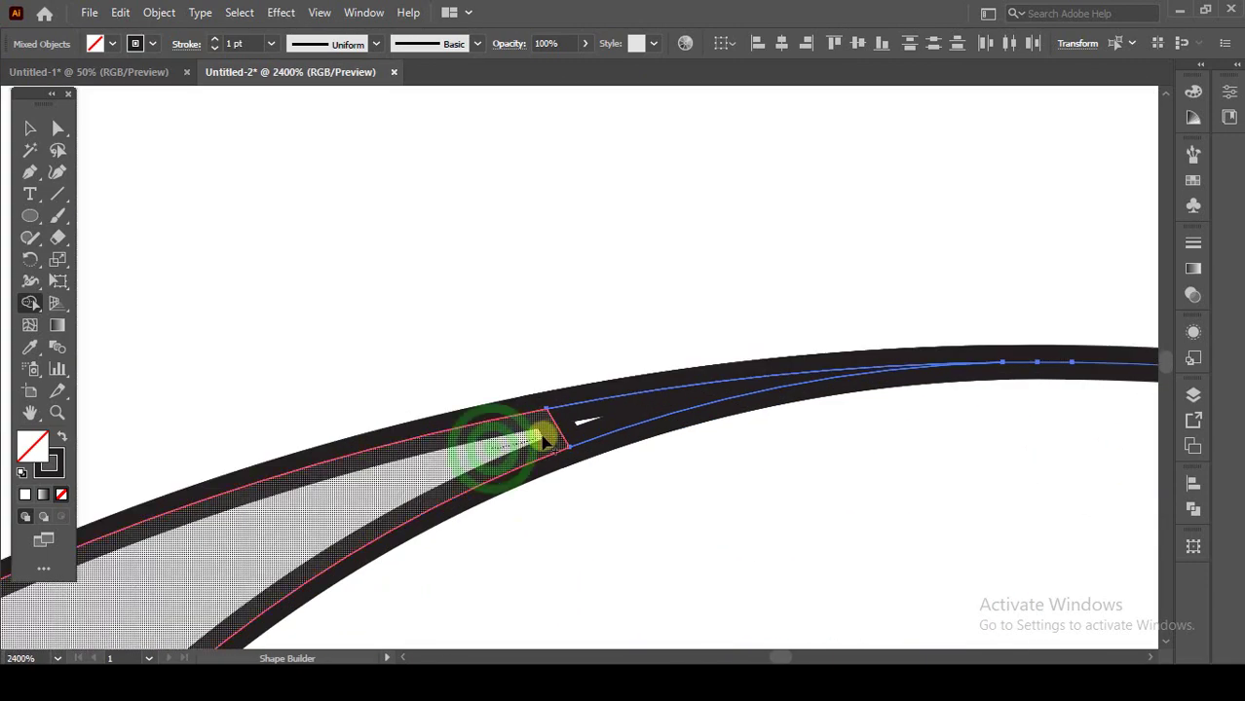
scroll(581, 426, down, 2)
scroll(460, 472, down, 2)
scroll(238, 556, up, 1)
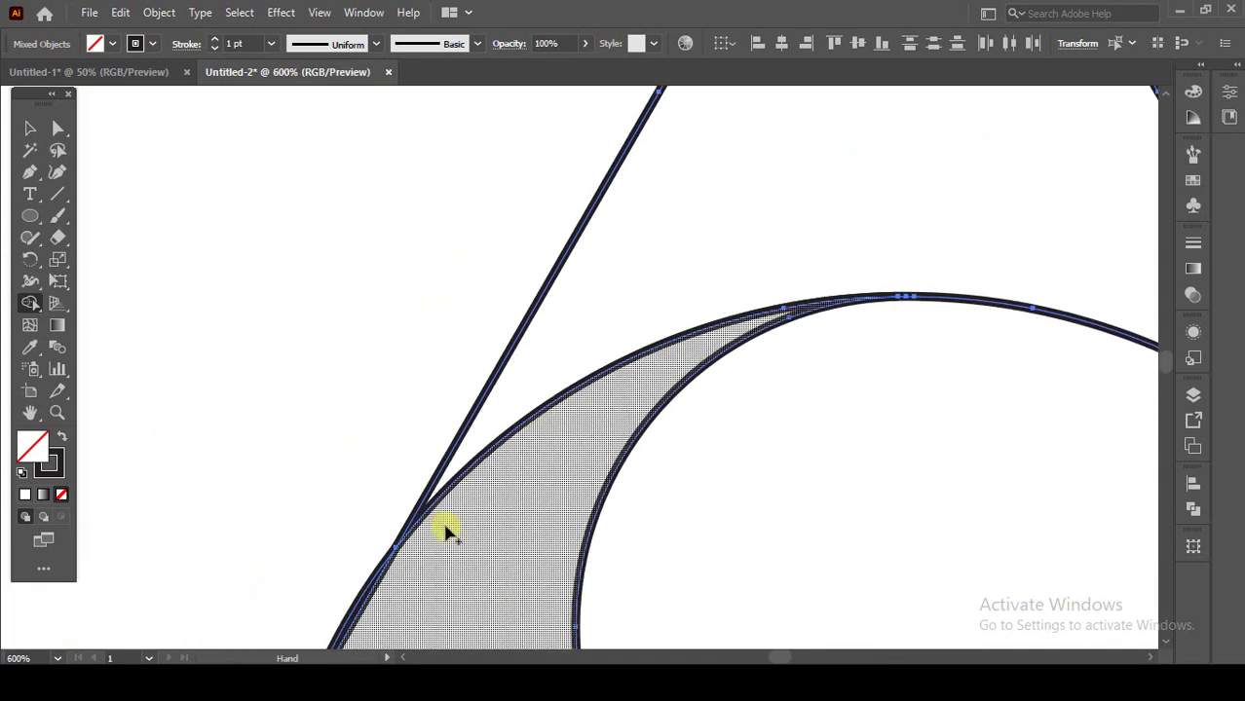
scroll(397, 560, up, 2)
scroll(375, 537, up, 1)
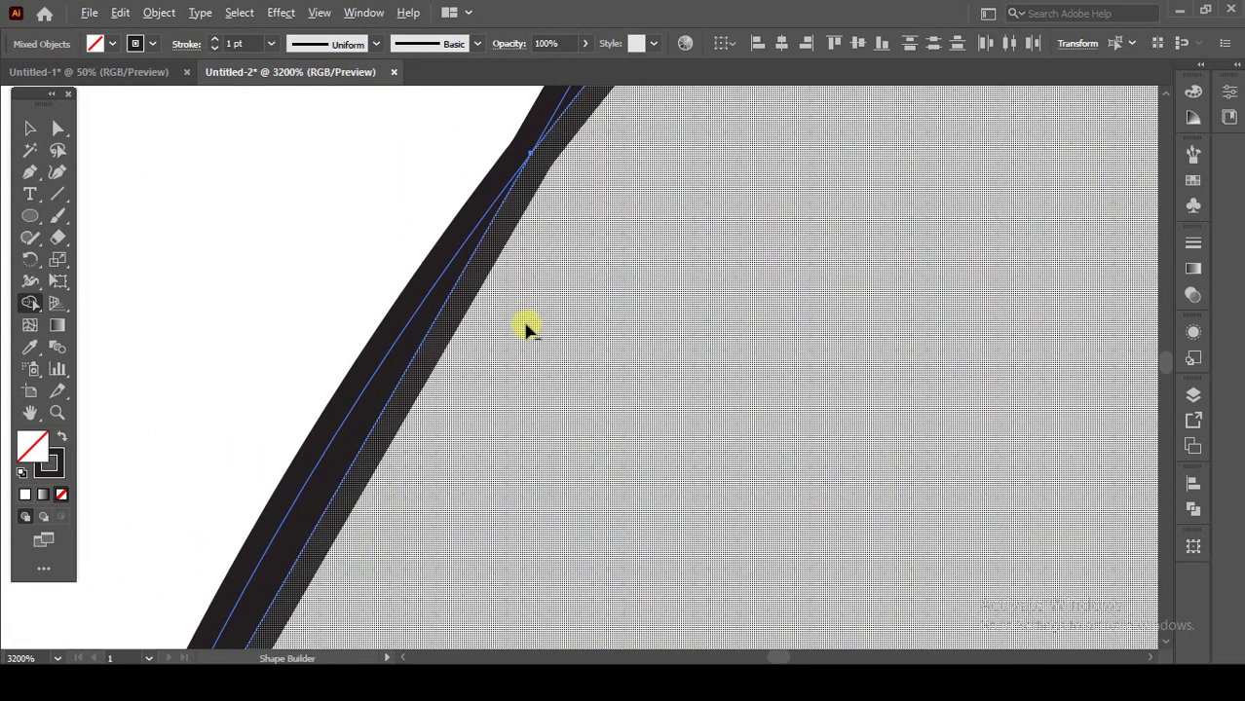
scroll(525, 325, down, 1)
click(441, 361)
scroll(458, 383, down, 1)
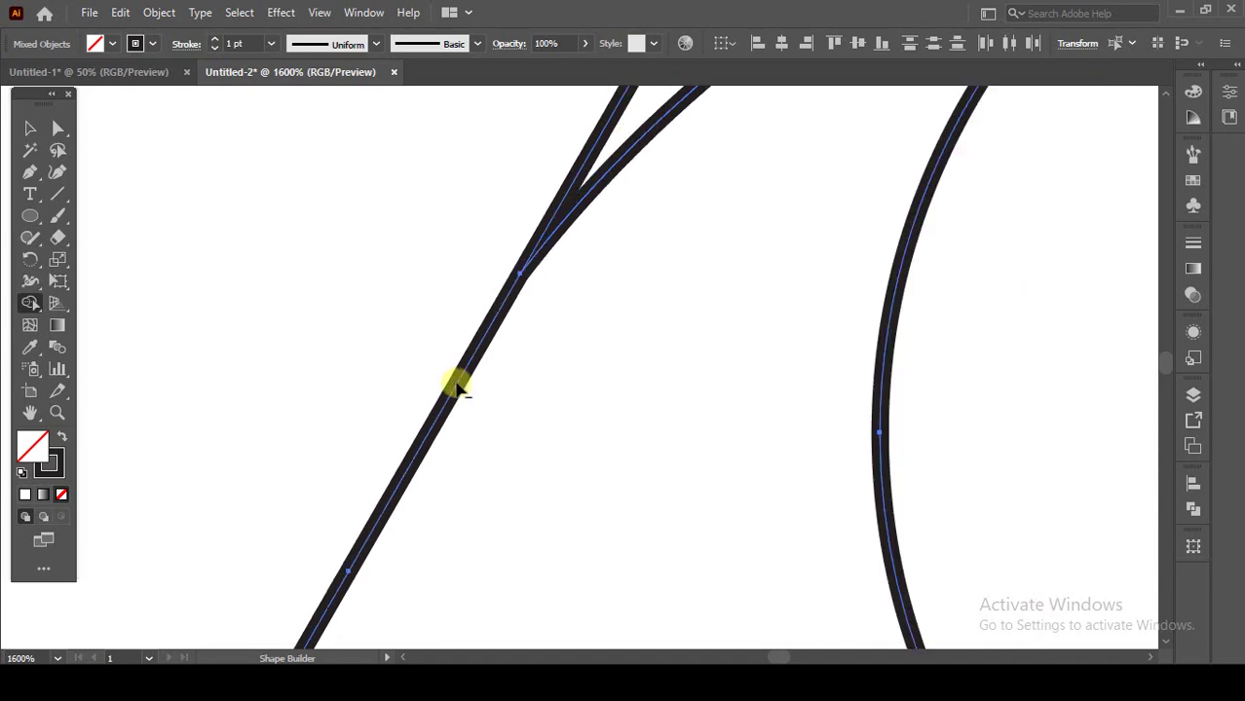
scroll(574, 423, down, 1)
scroll(506, 332, down, 1)
scroll(519, 286, down, 2)
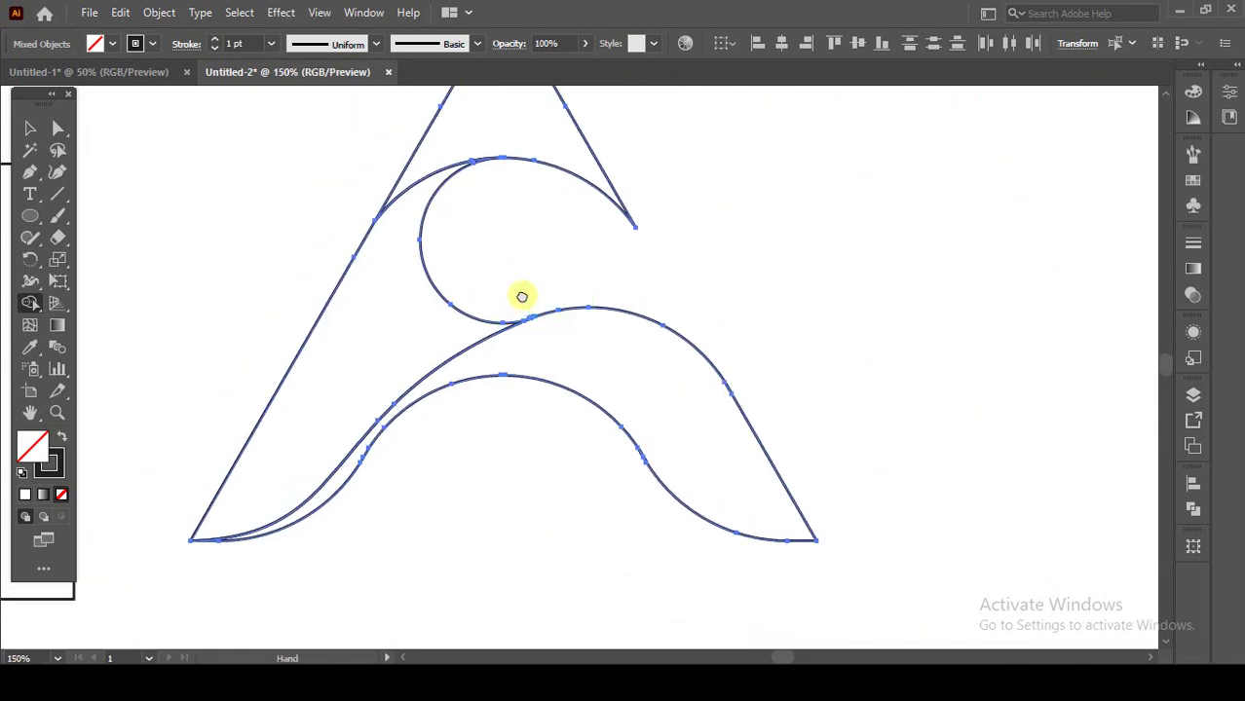
Step: Select the group of A paths and ungroup it
click(29, 130)
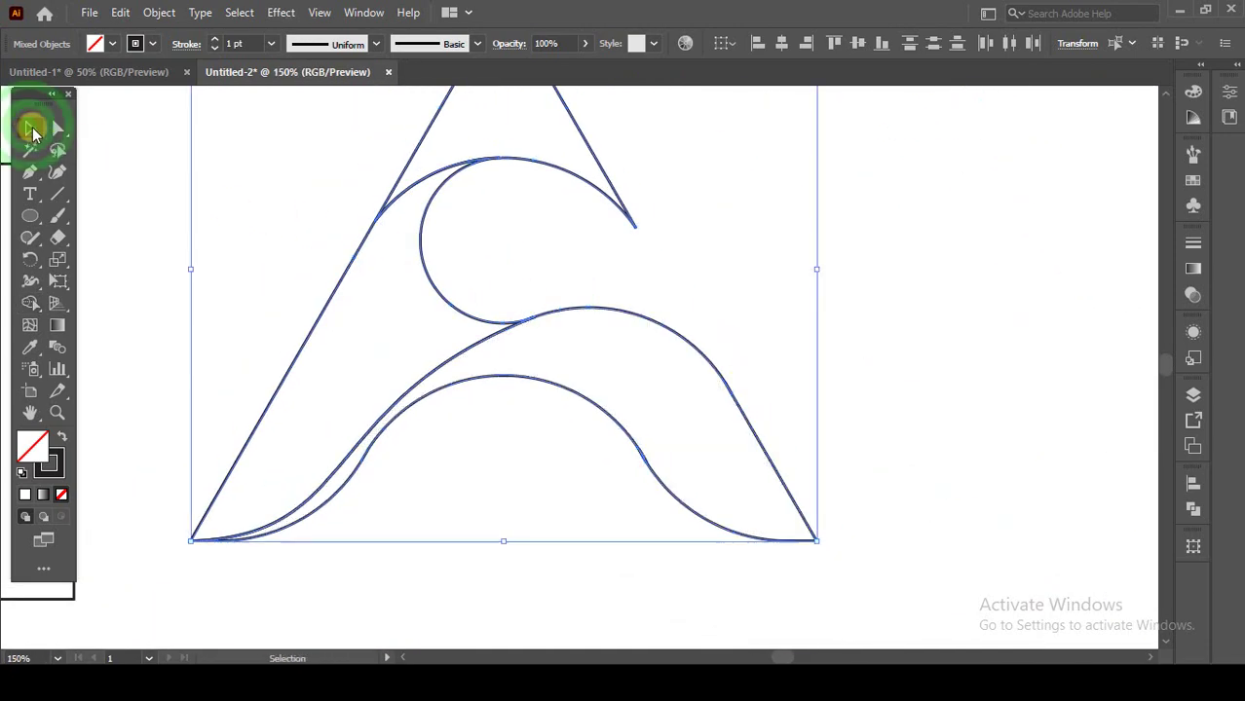
click(216, 198)
click(465, 275)
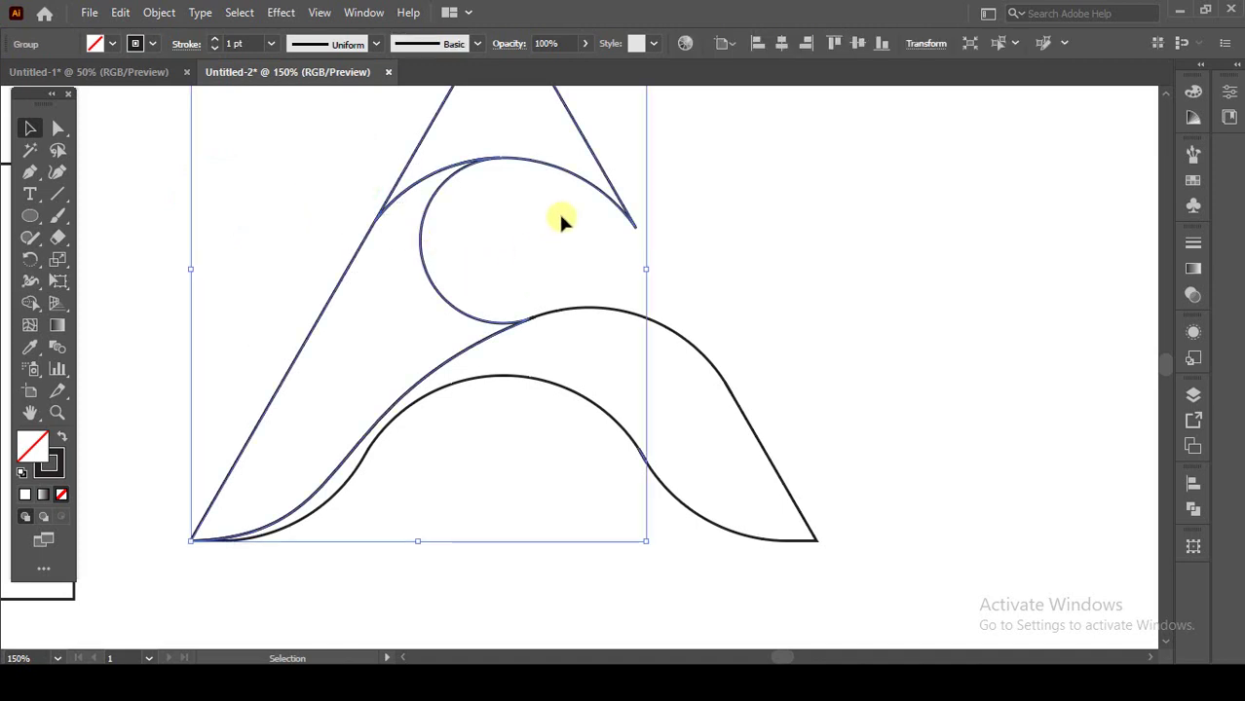
click(553, 261)
click(600, 122)
click(570, 183)
right_click(523, 182)
click(598, 331)
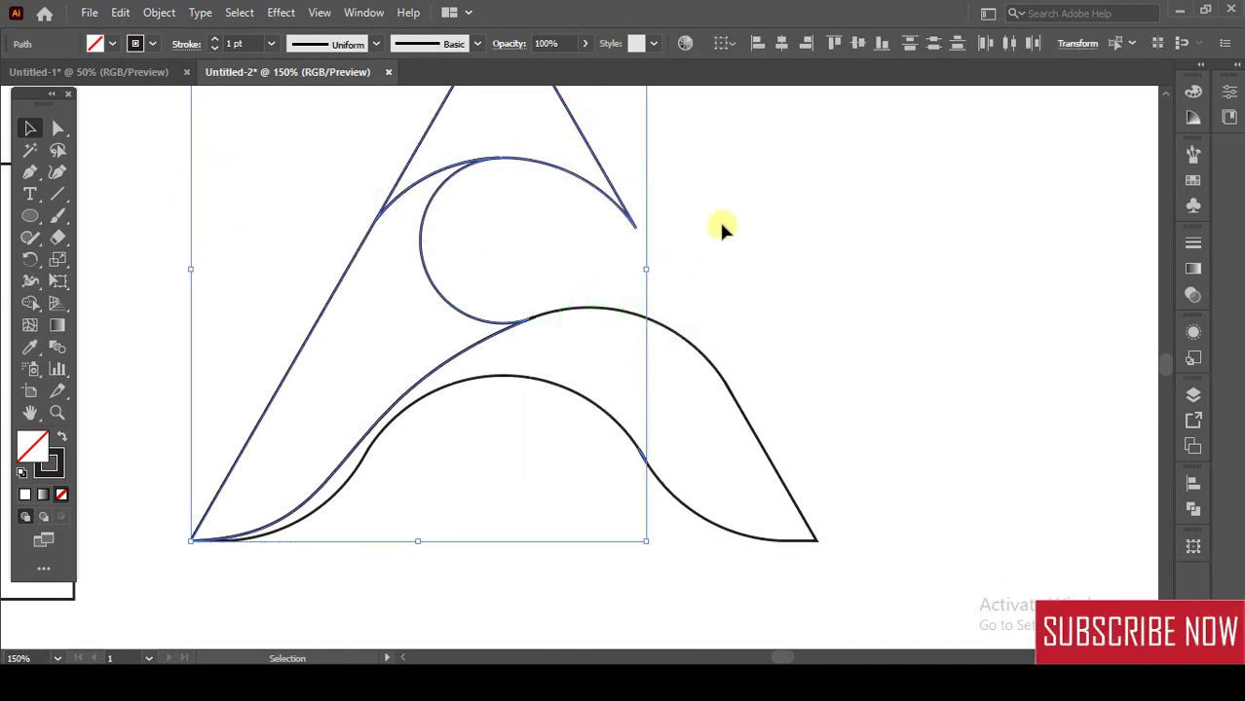
Step: Check the separate paths, ending with the lower wave path selected
click(666, 151)
click(579, 166)
drag(505, 278, 508, 334)
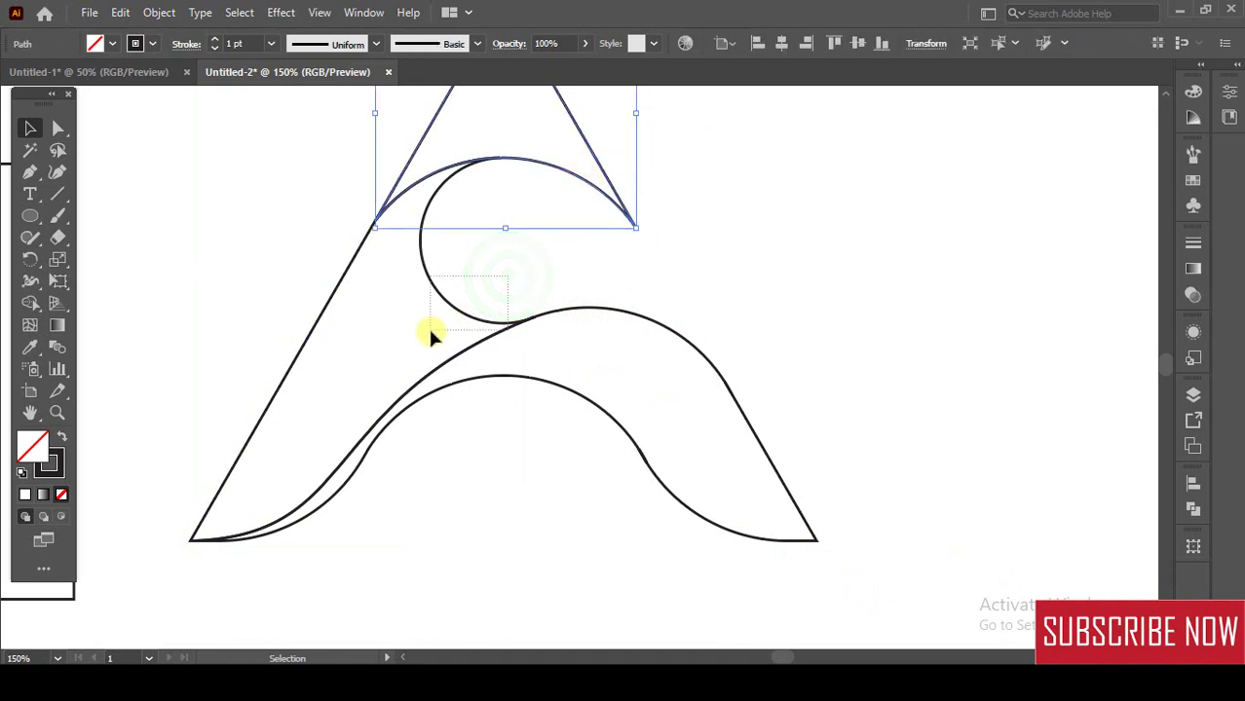
drag(670, 268, 711, 389)
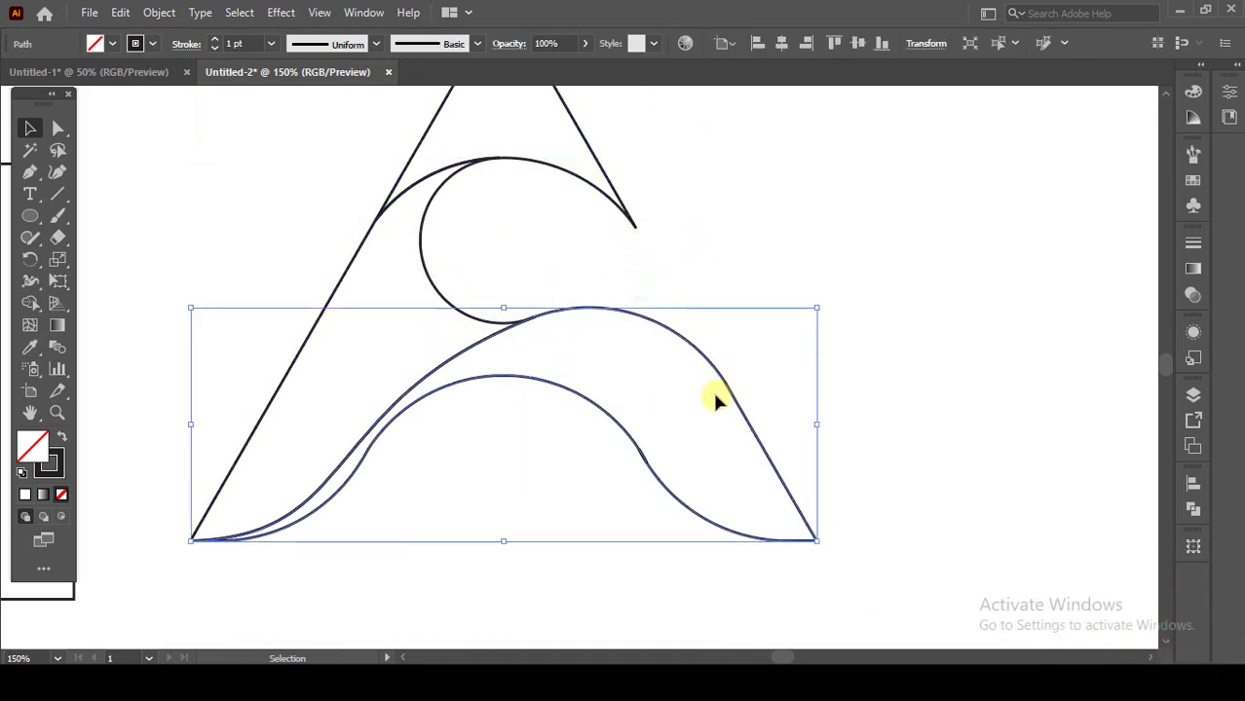
drag(401, 253, 403, 256)
click(679, 254)
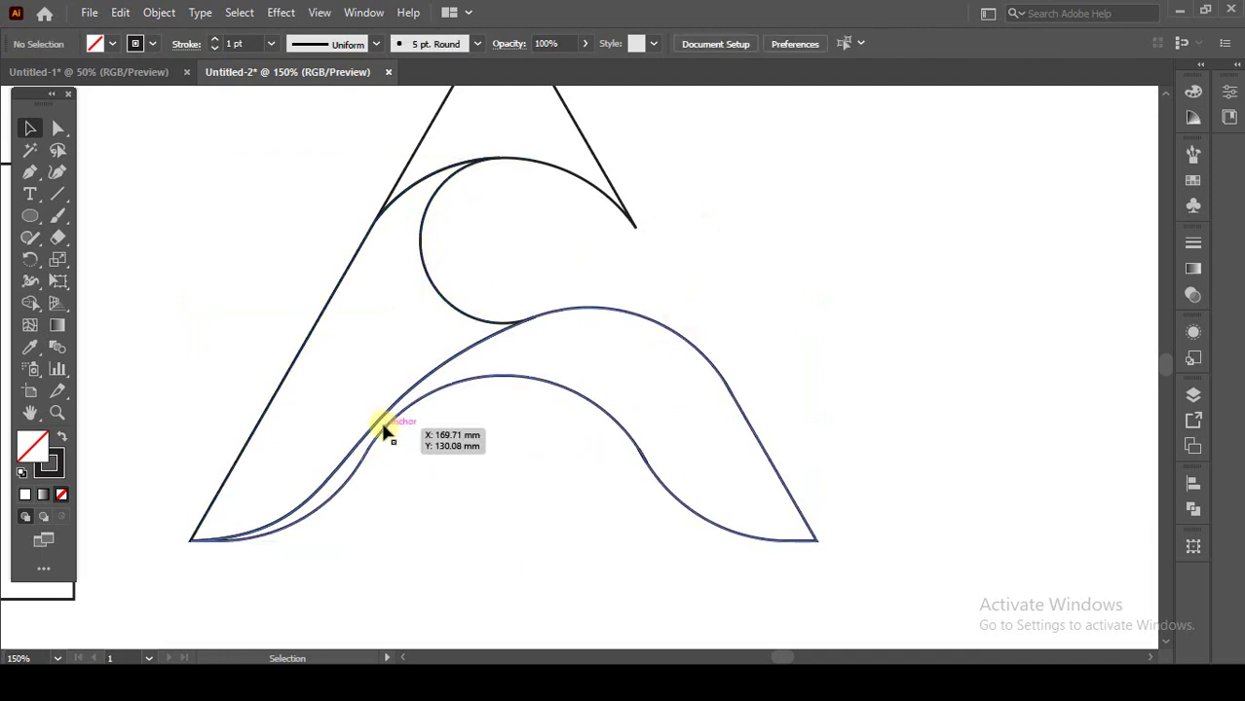
click(492, 389)
Step: Simplify the lower wave path from 33 to 9 anchors with Simplify Curve 95% and Corner Angle 145°
right_click(521, 358)
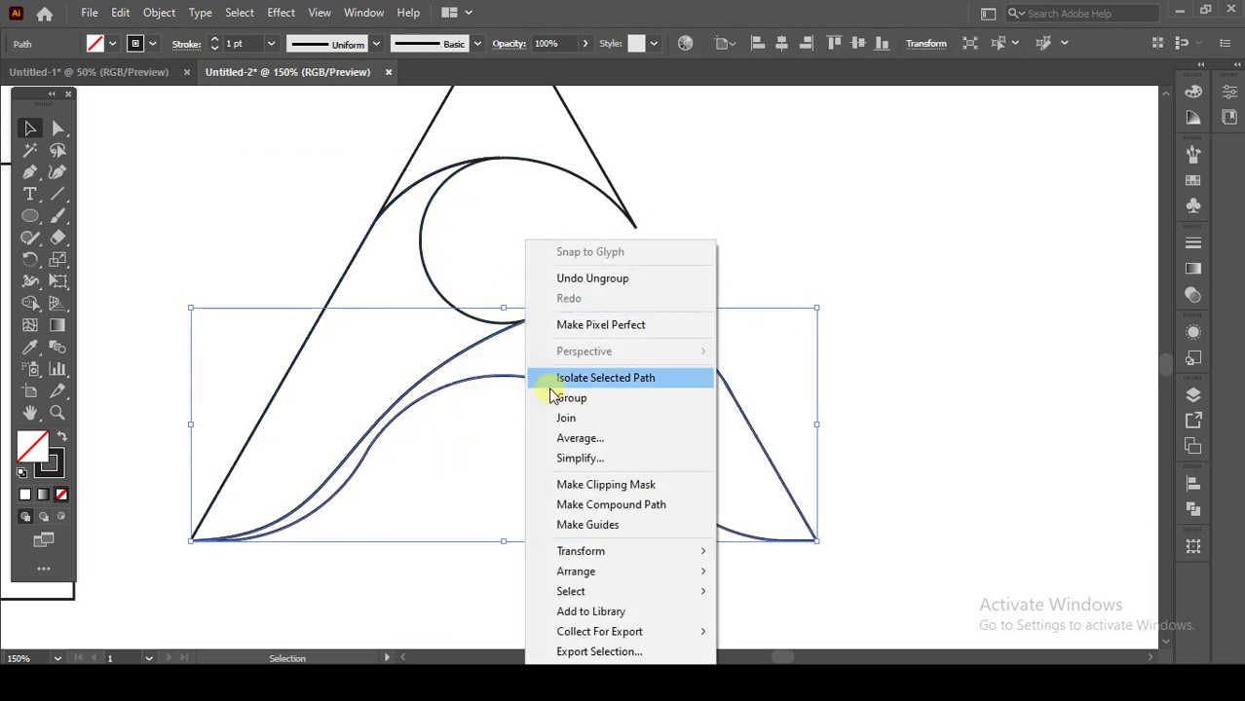
click(588, 459)
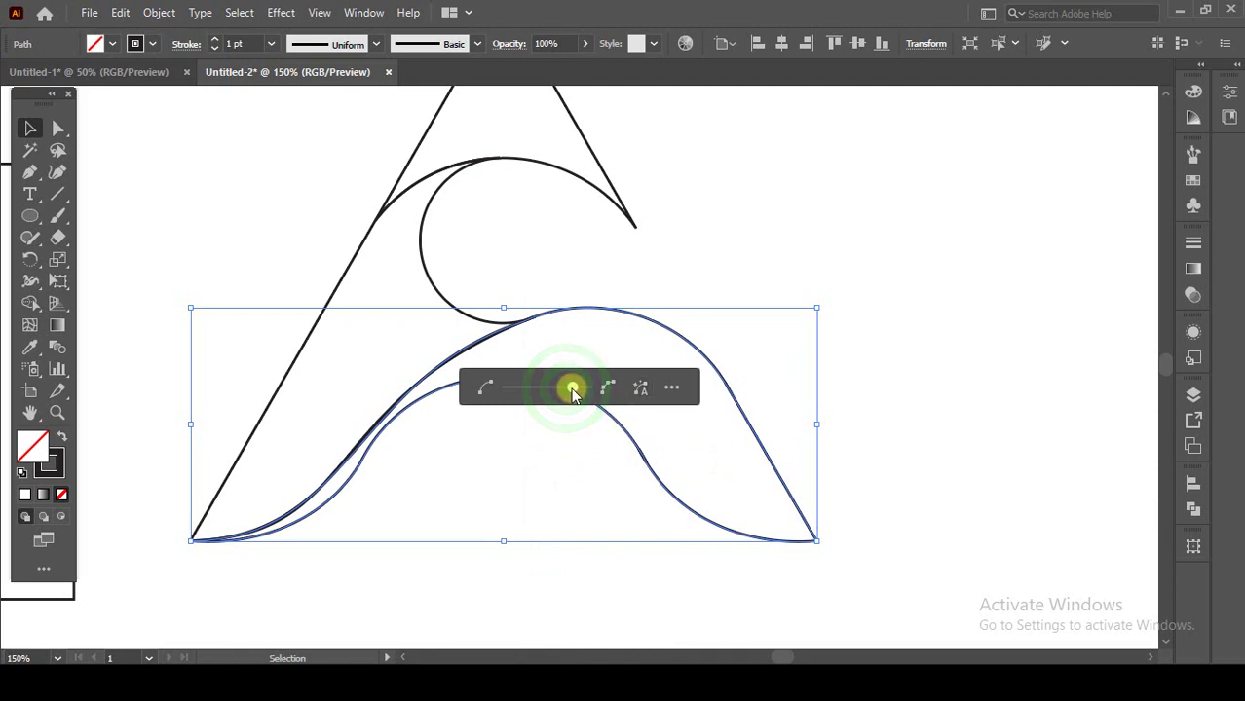
drag(567, 388, 584, 389)
click(671, 388)
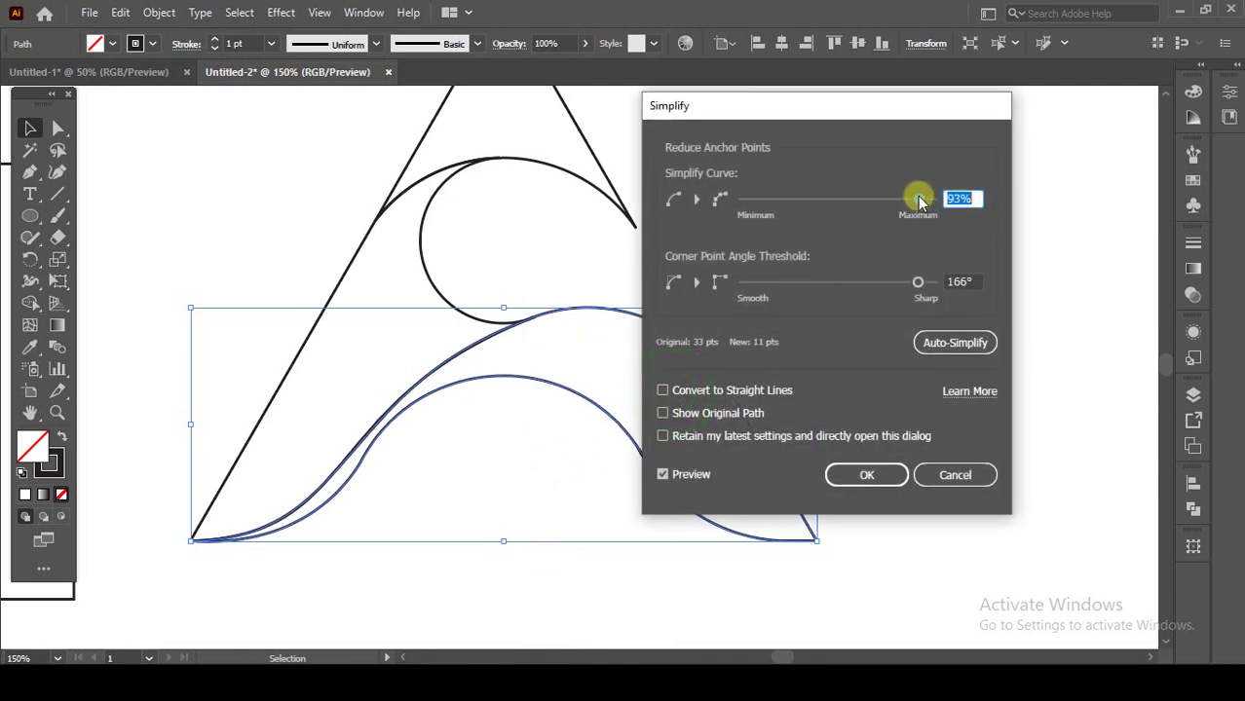
drag(920, 201, 925, 202)
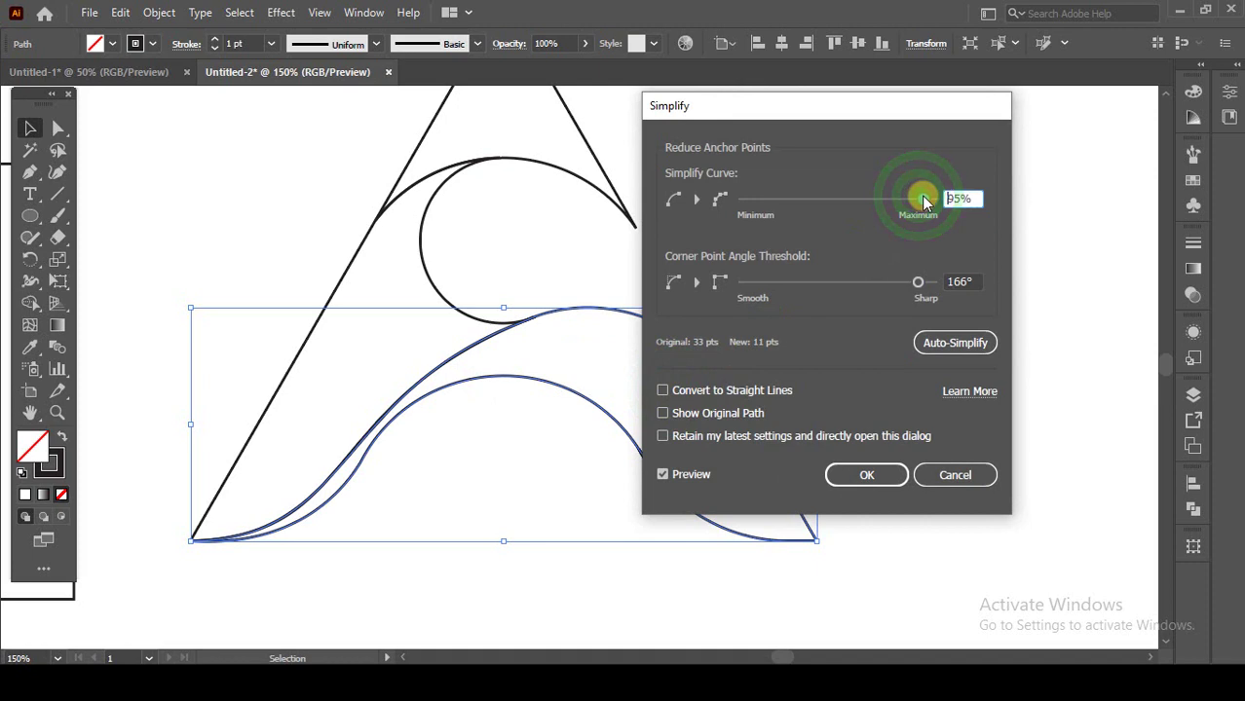
drag(917, 282, 896, 284)
click(889, 477)
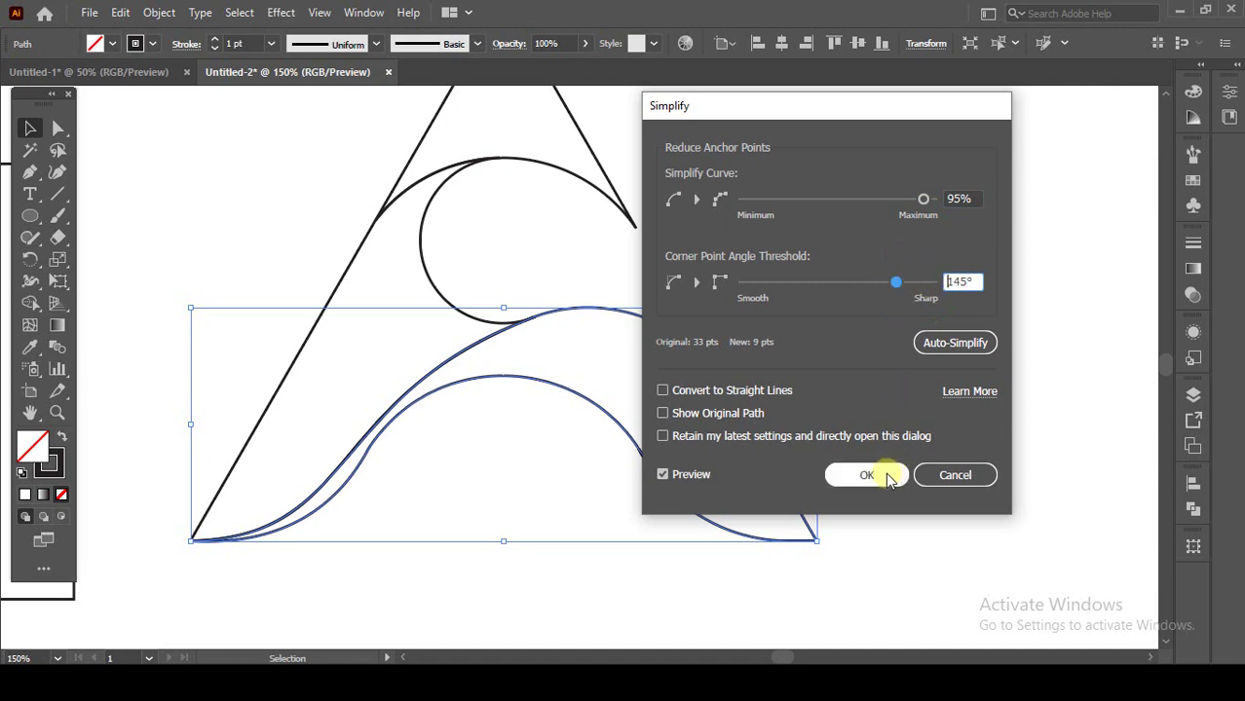
click(885, 477)
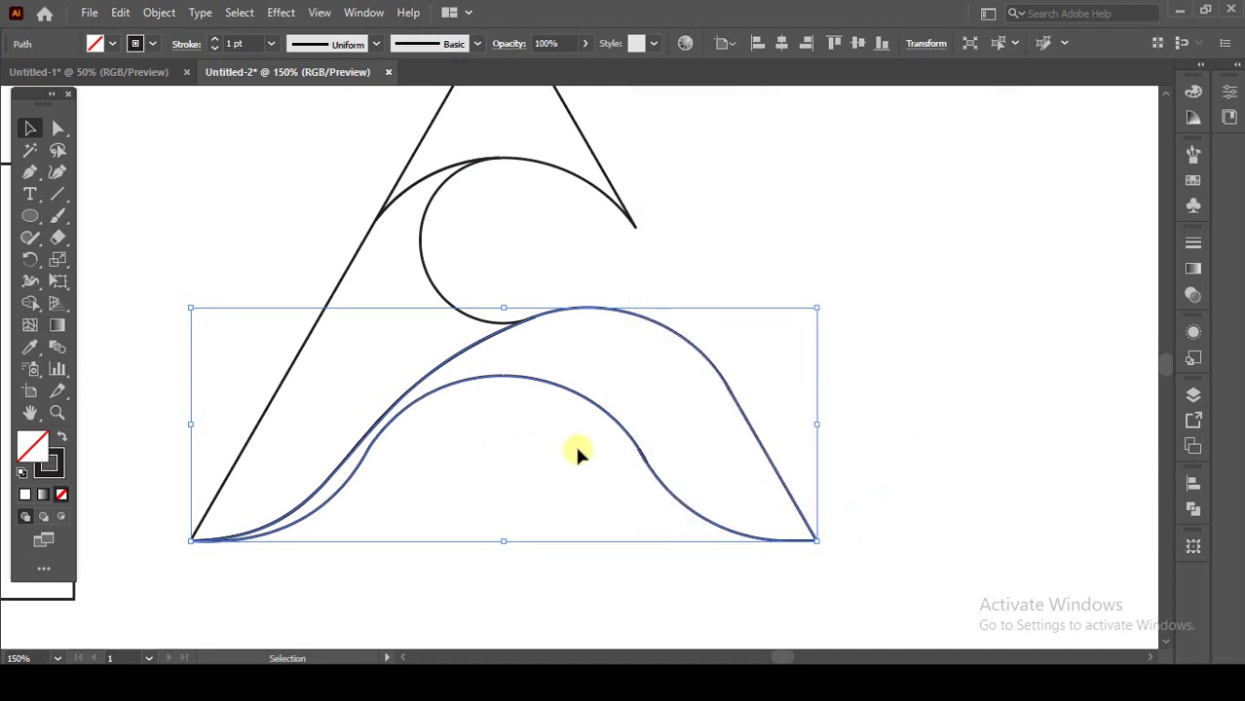
Step: Delete the small stray fragment at the kink in the lower curve
scroll(642, 463, up, 5)
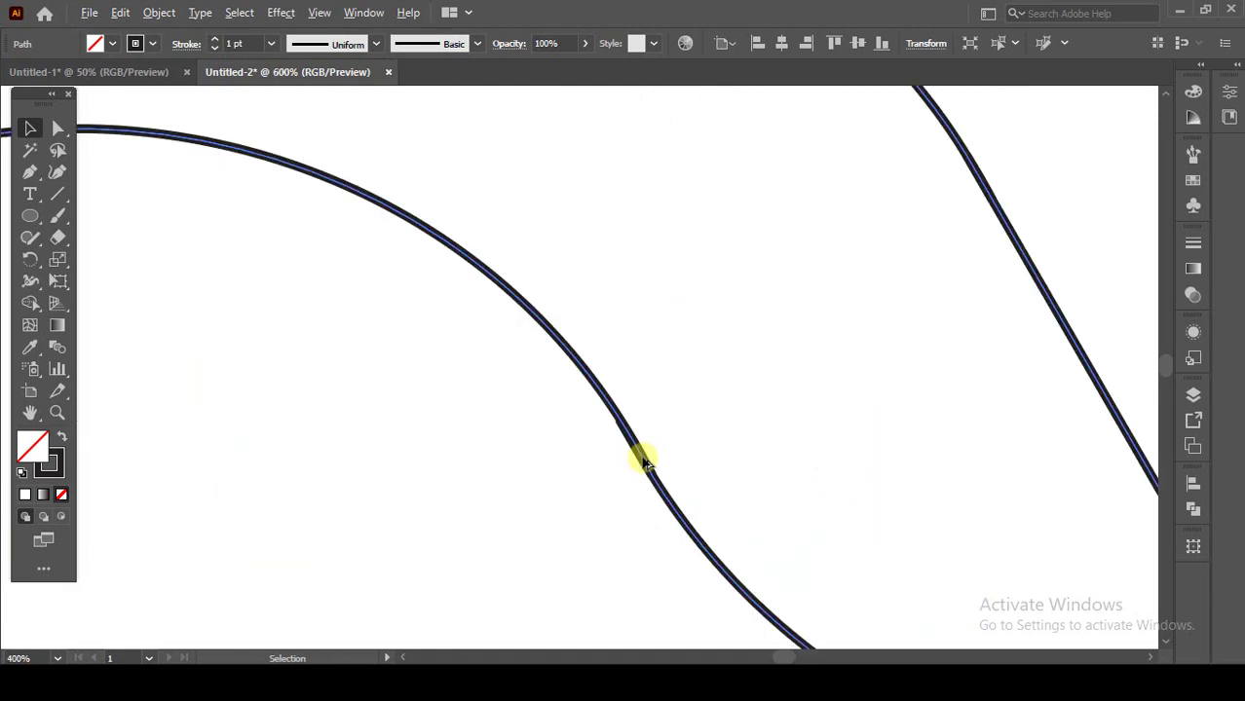
click(57, 128)
click(446, 441)
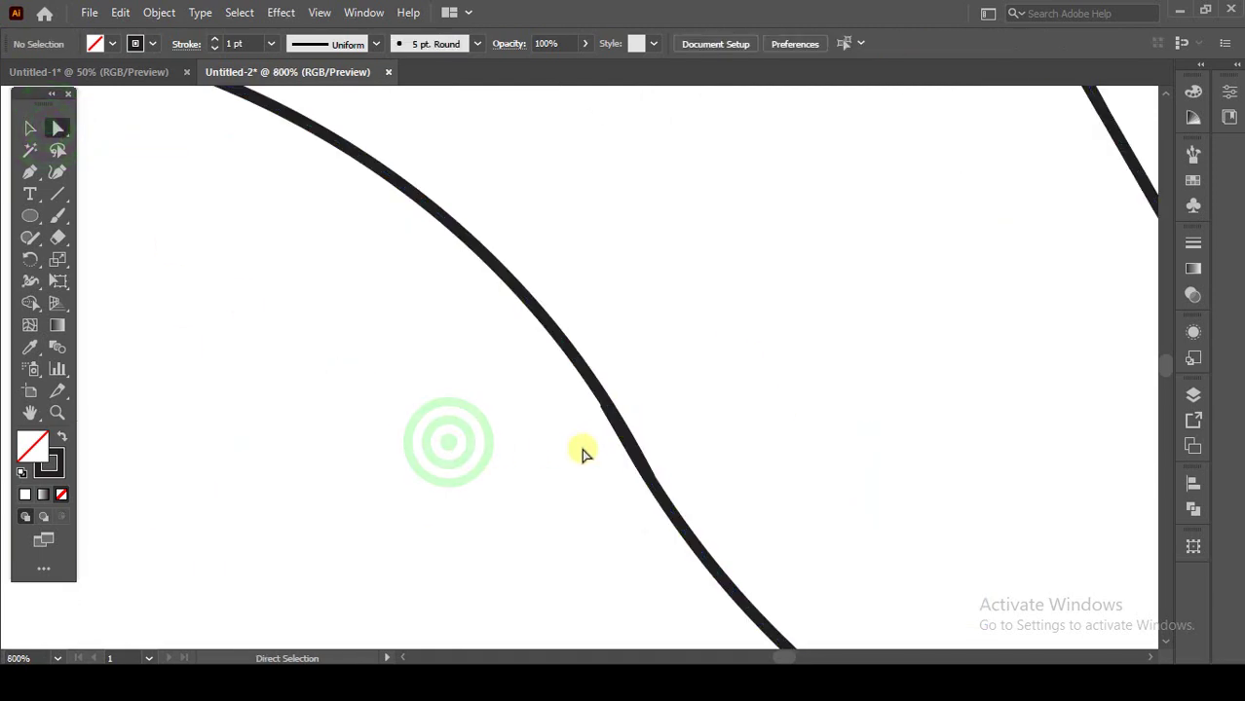
click(577, 425)
click(642, 446)
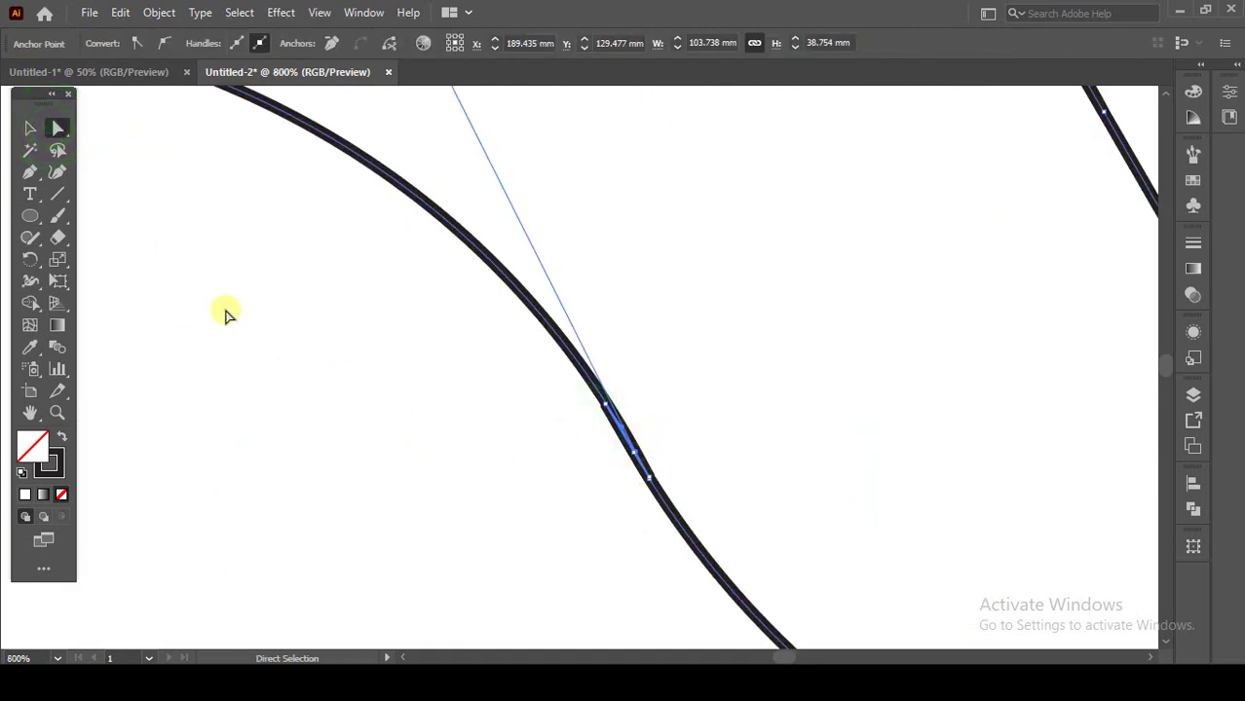
click(30, 127)
click(269, 259)
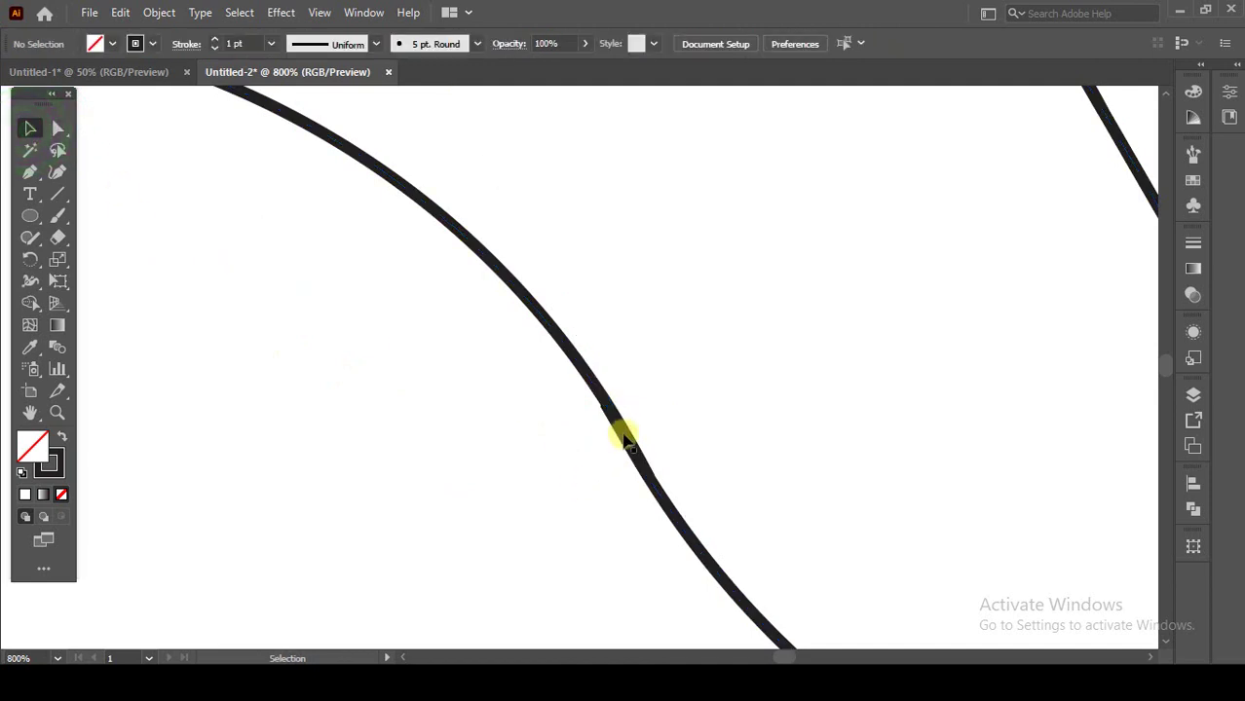
drag(623, 434, 516, 487)
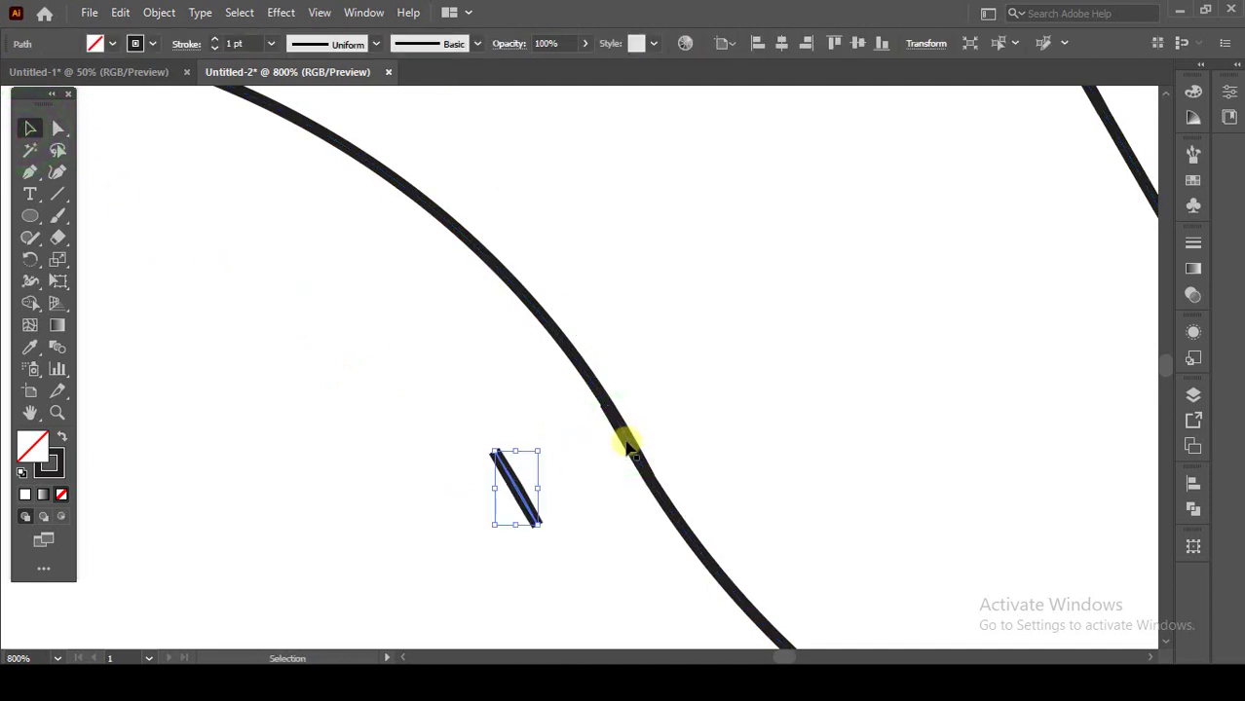
key(Delete)
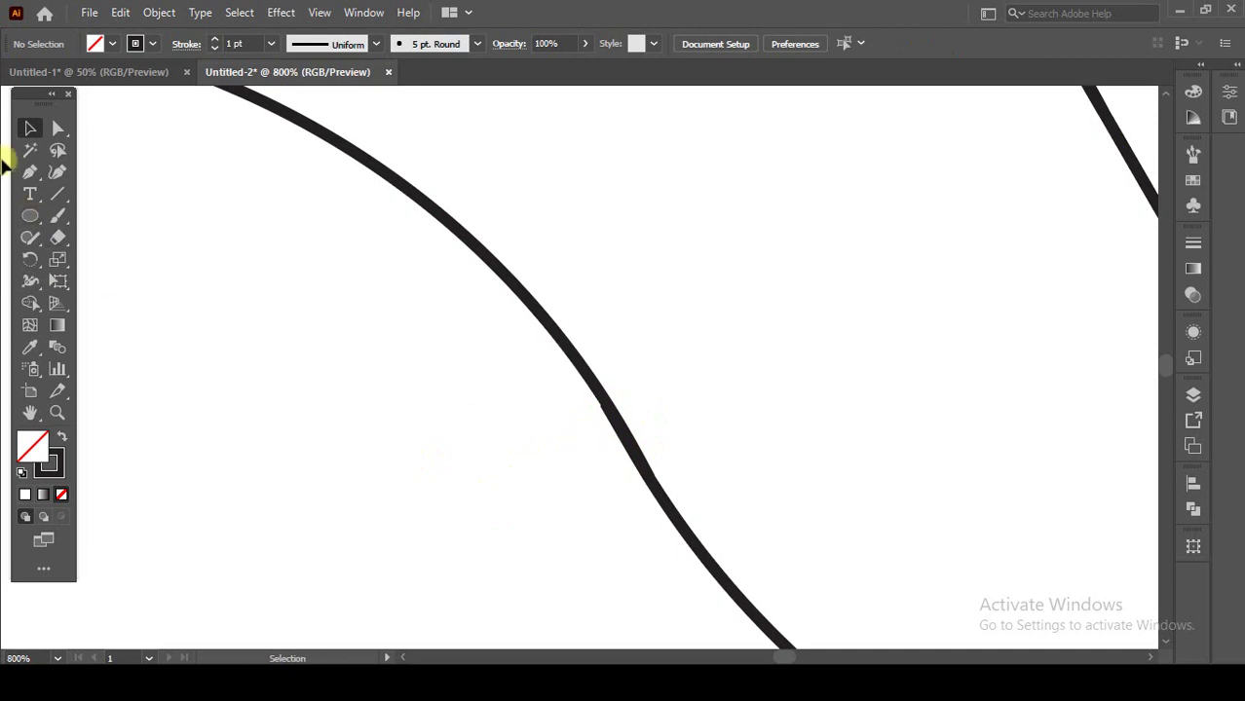
Step: Round the bend's anchors to a corner radius of about 10.375 mm
click(58, 128)
mouse_move(519, 412)
mouse_down()
mouse_move(686, 495)
mouse_move(738, 422)
mouse_up()
drag(564, 468, 679, 476)
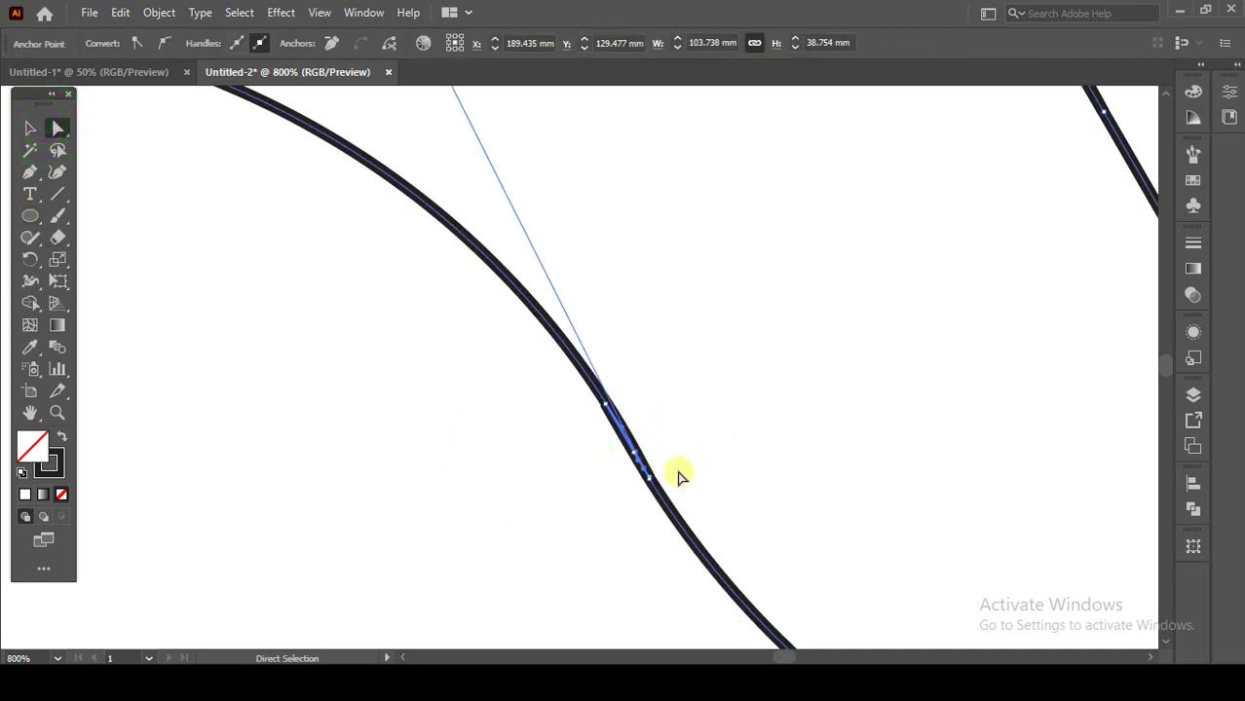
mouse_move(567, 382)
mouse_down()
mouse_move(689, 495)
mouse_move(729, 446)
mouse_move(935, 317)
mouse_up()
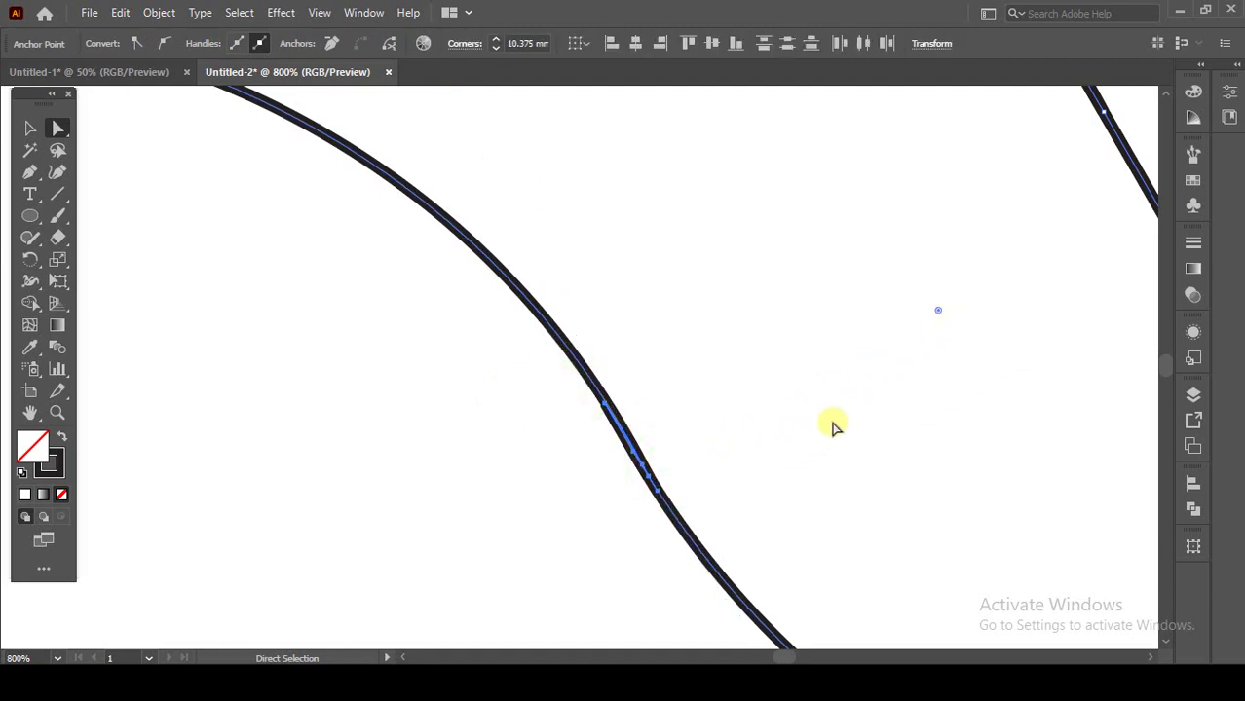
scroll(828, 429, down, 3)
drag(820, 448, 715, 524)
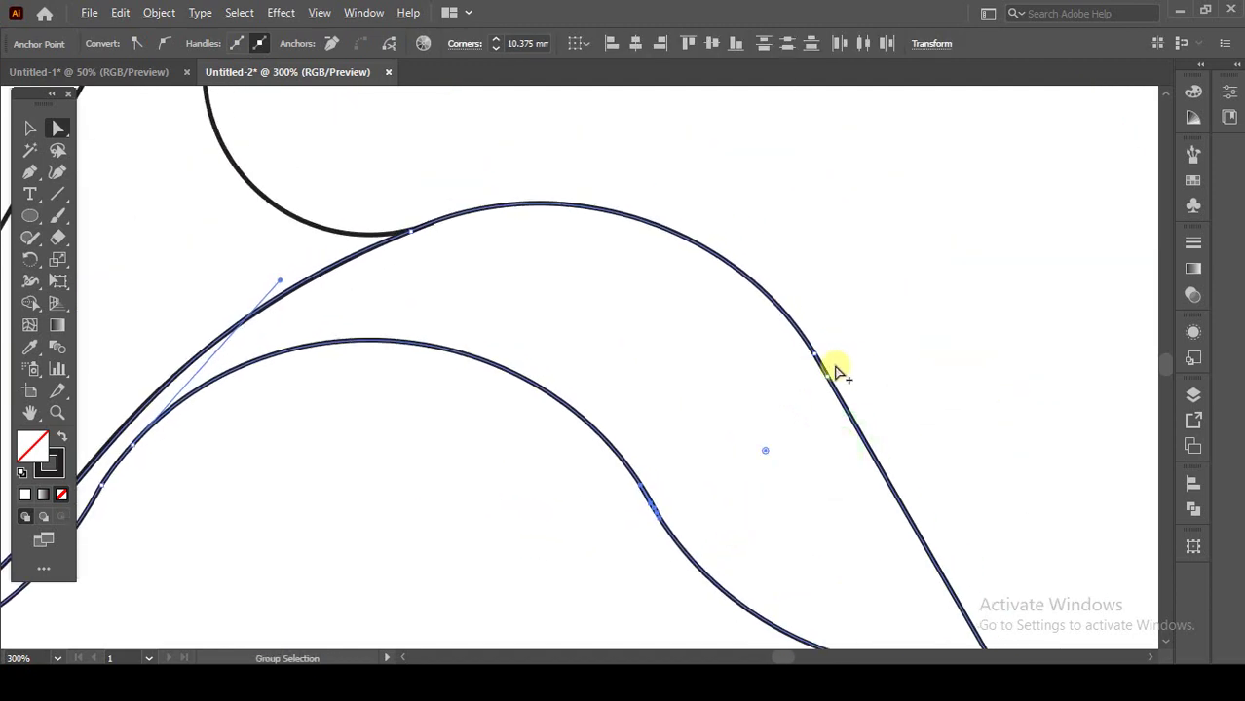
scroll(835, 370, up, 4)
click(802, 292)
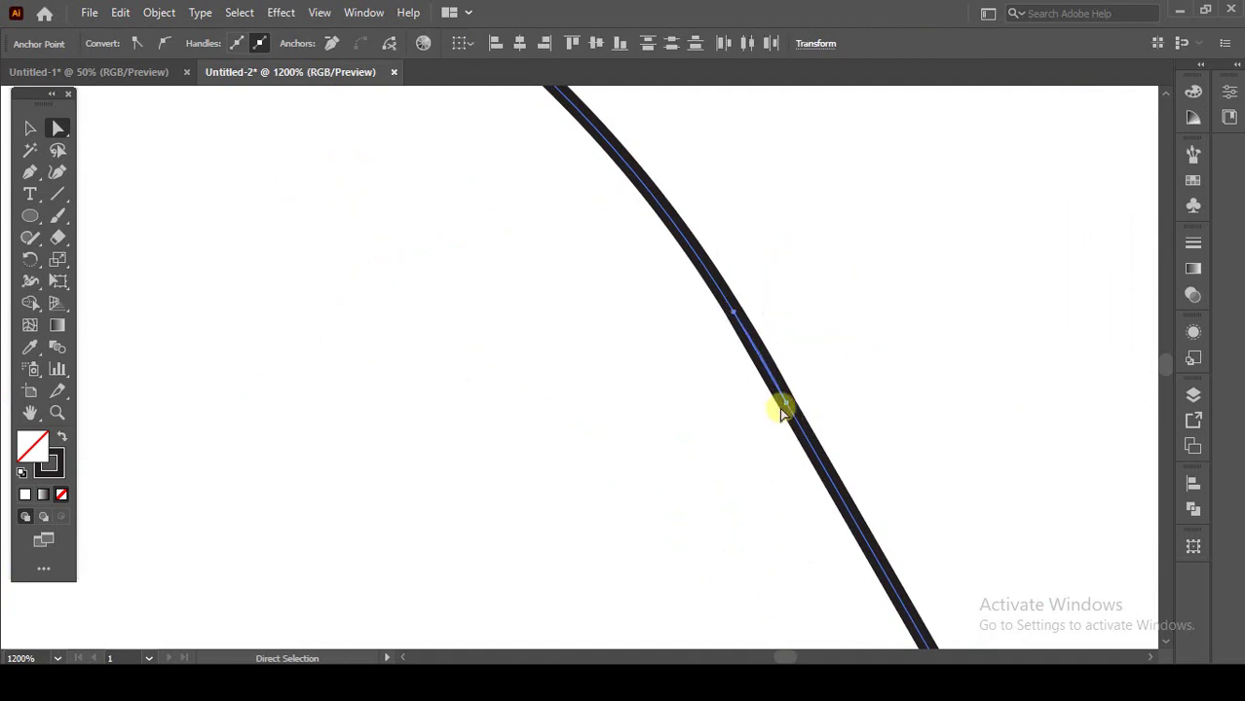
scroll(767, 380, up, 4)
scroll(743, 378, down, 2)
scroll(736, 383, down, 2)
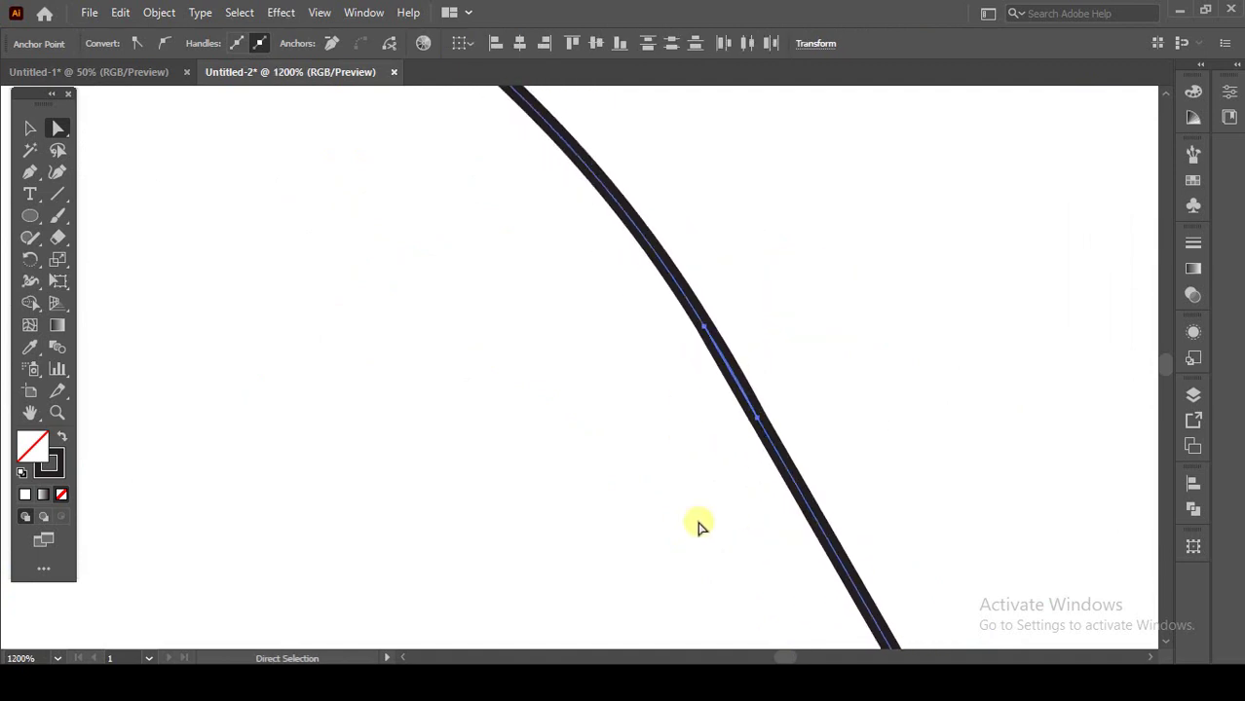
Step: Check the rounded curve's join, undo a Shape Builder attempt, and deselect the path
click(30, 128)
click(299, 270)
click(728, 268)
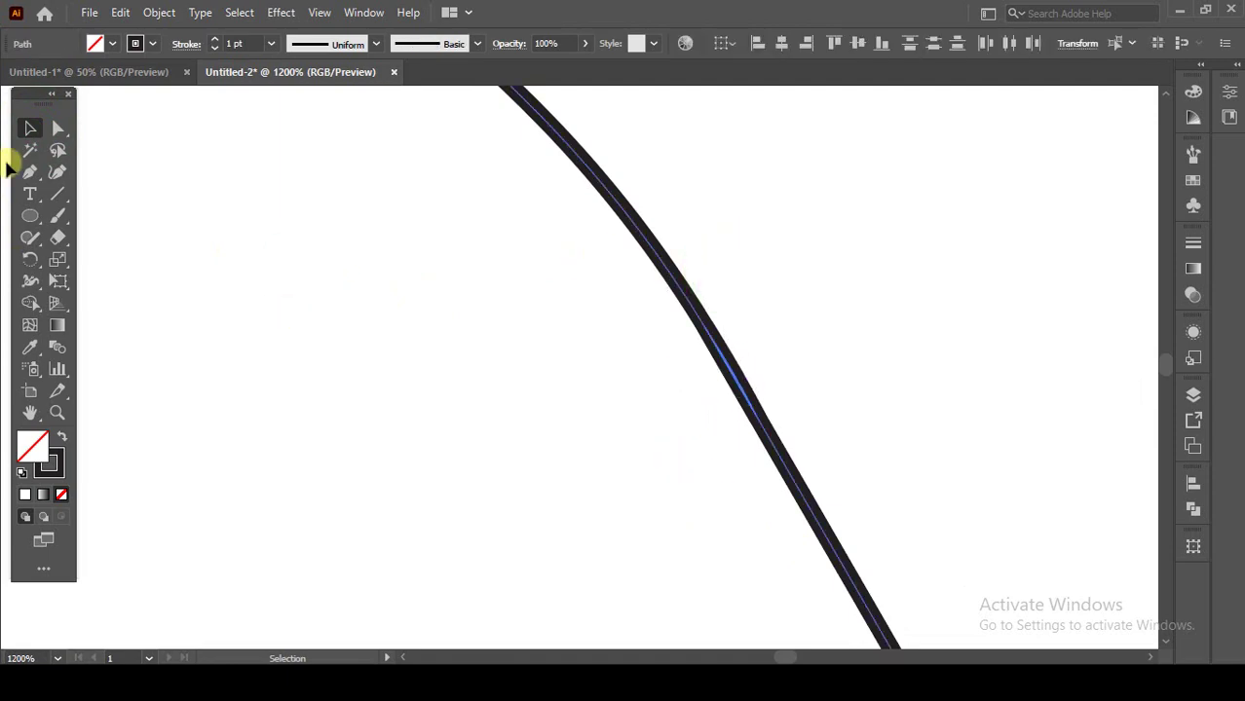
click(31, 303)
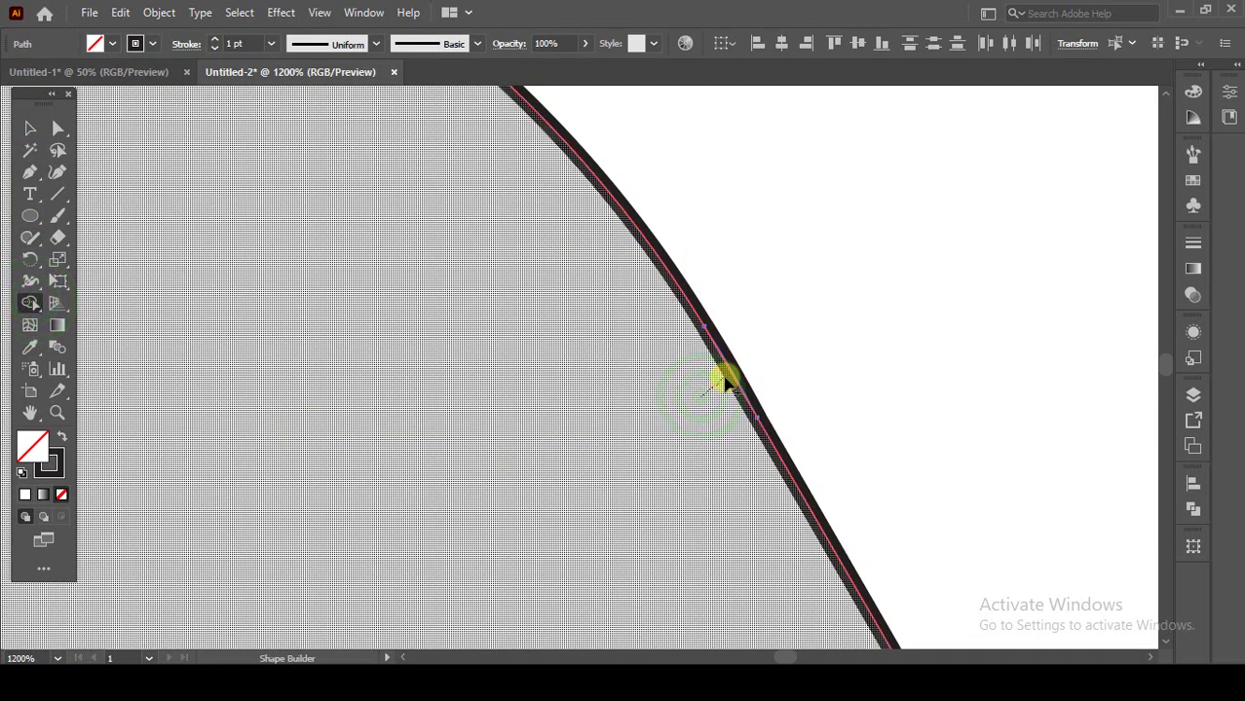
scroll(725, 383, up, 2)
scroll(723, 376, up, 2)
scroll(760, 380, up, 3)
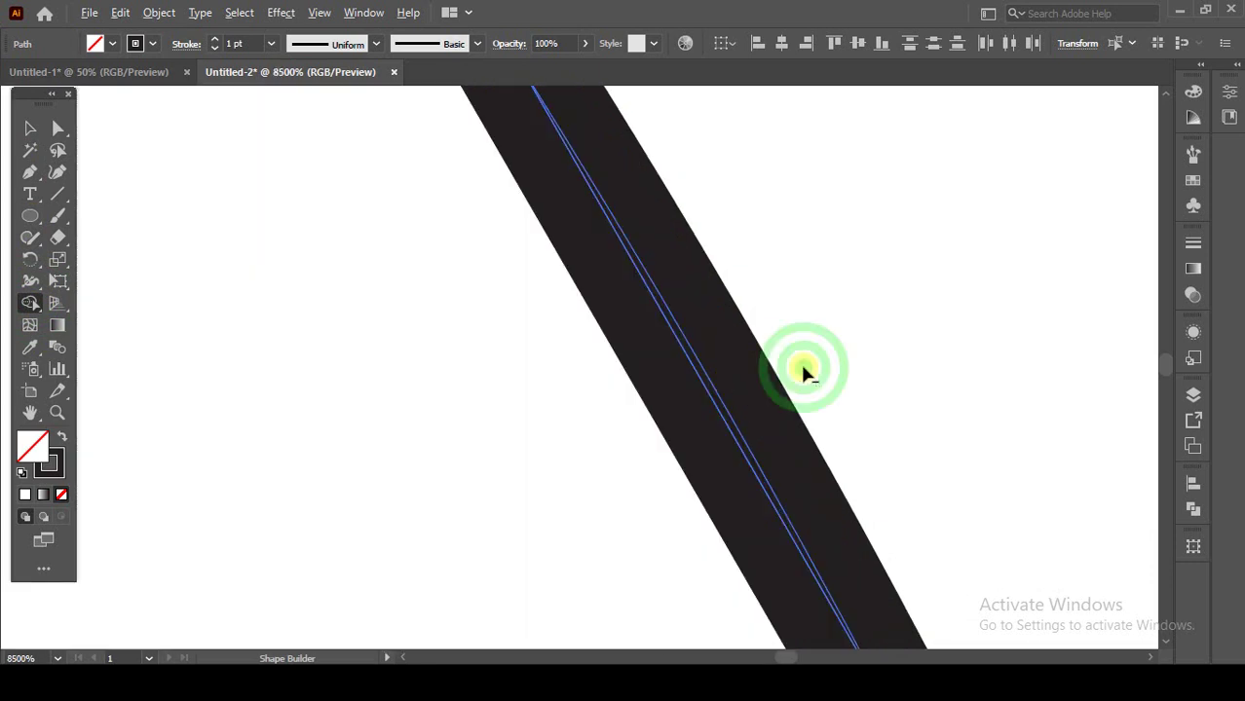
key(ctrl+z)
key(ctrl+z)
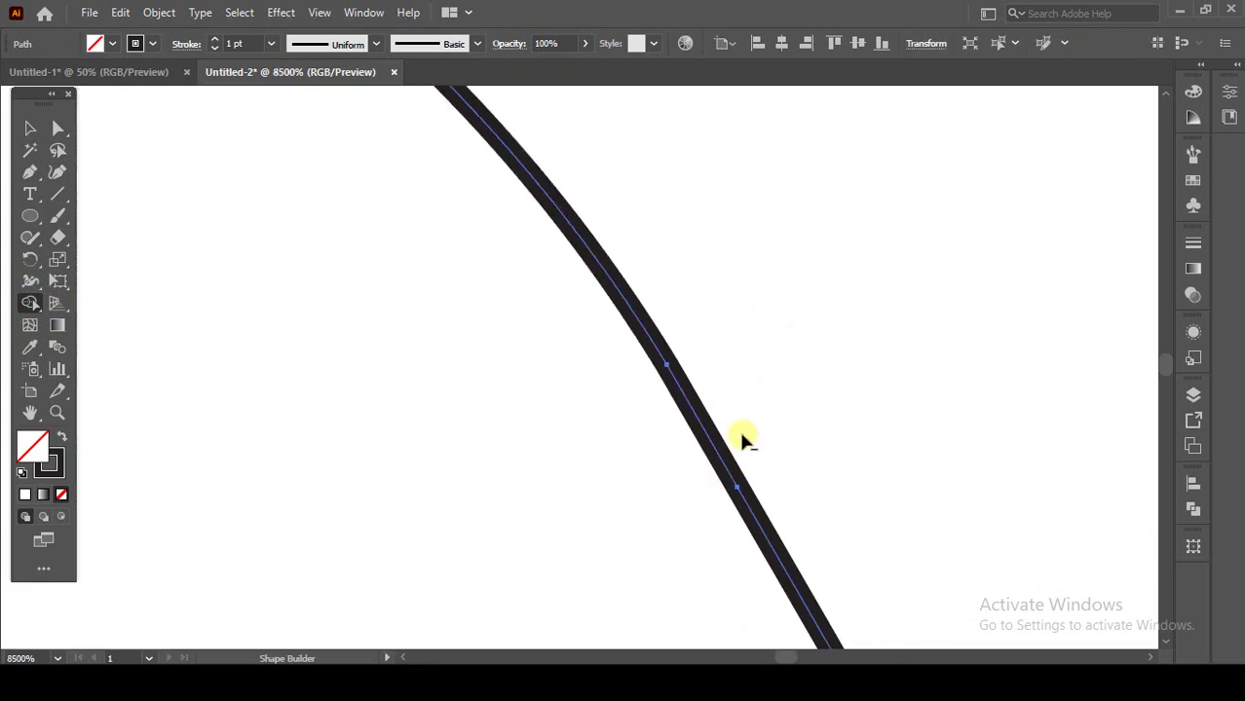
click(757, 463)
scroll(679, 407, down, 5)
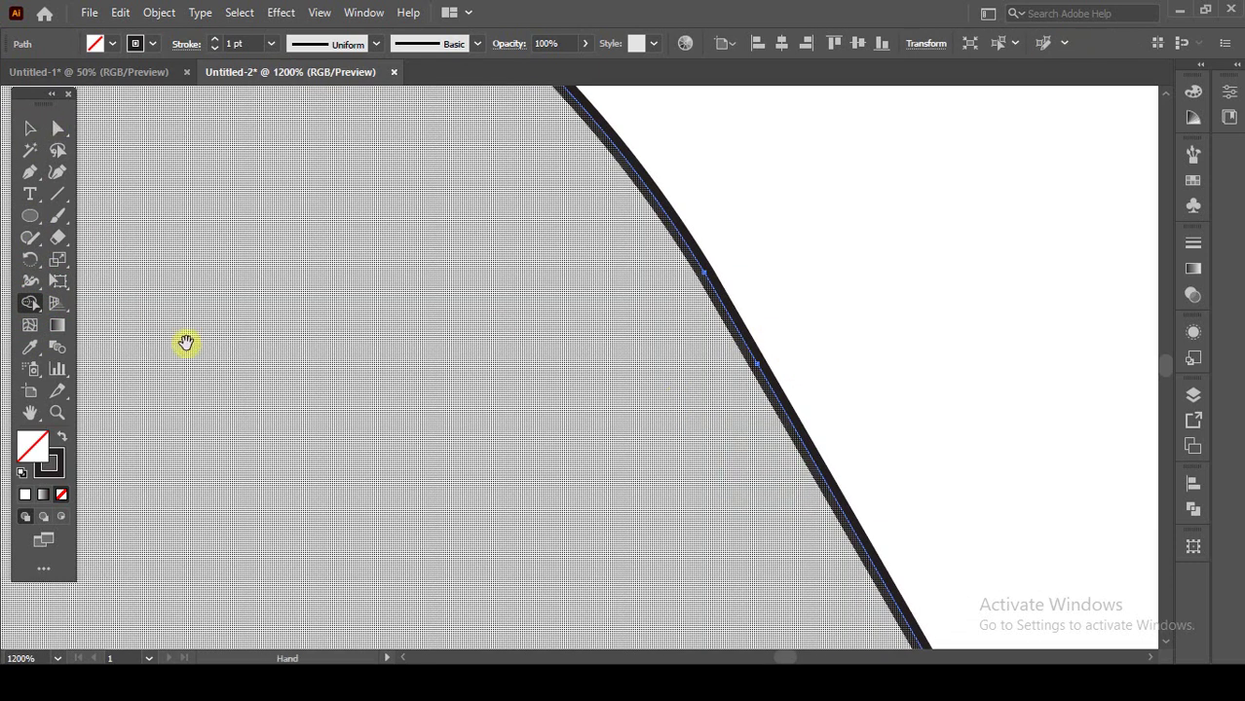
scroll(559, 408, up, 2)
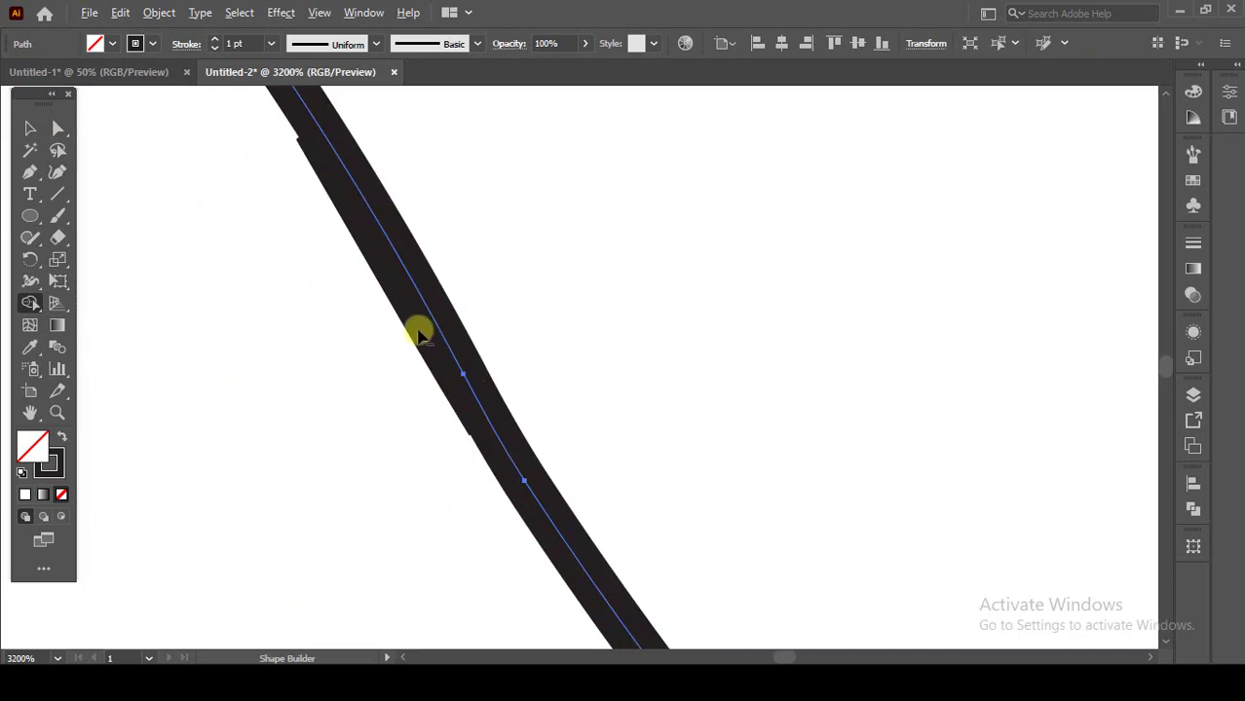
scroll(414, 321, down, 3)
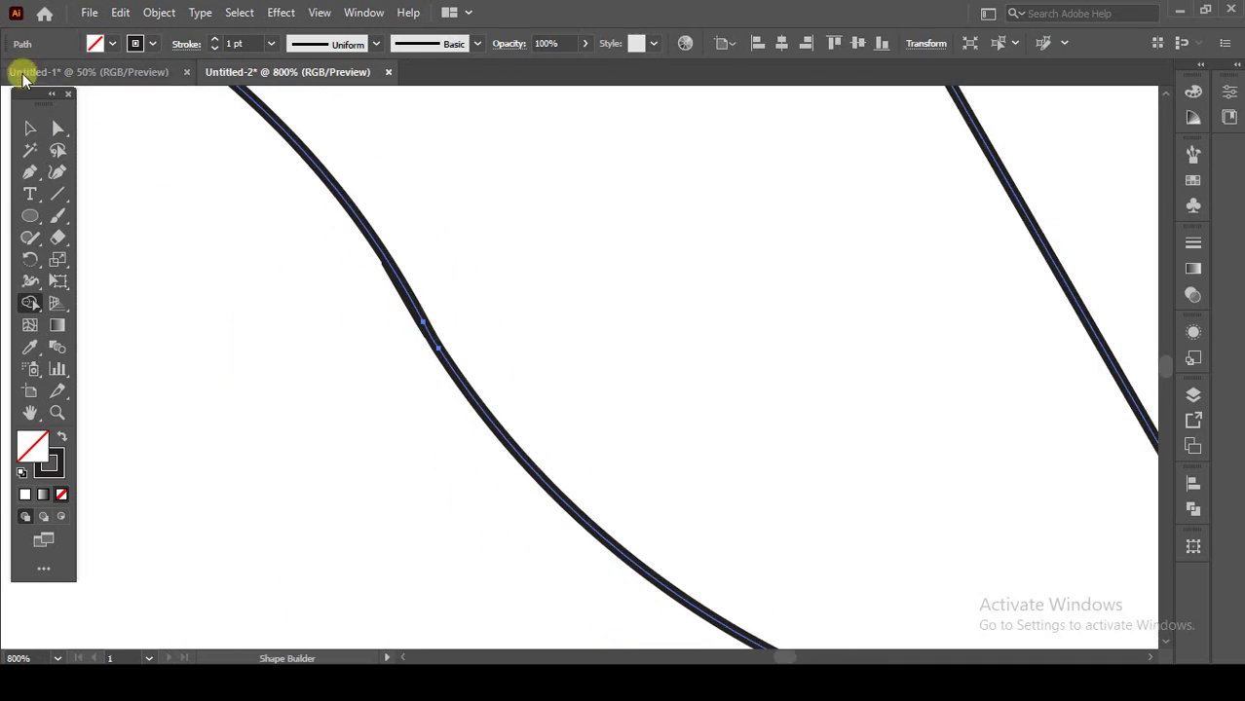
click(29, 128)
click(245, 274)
Step: Reshape the lower curve's sweep and flatten its bottom toward the tip with Direct Selection
alt+click(450, 382)
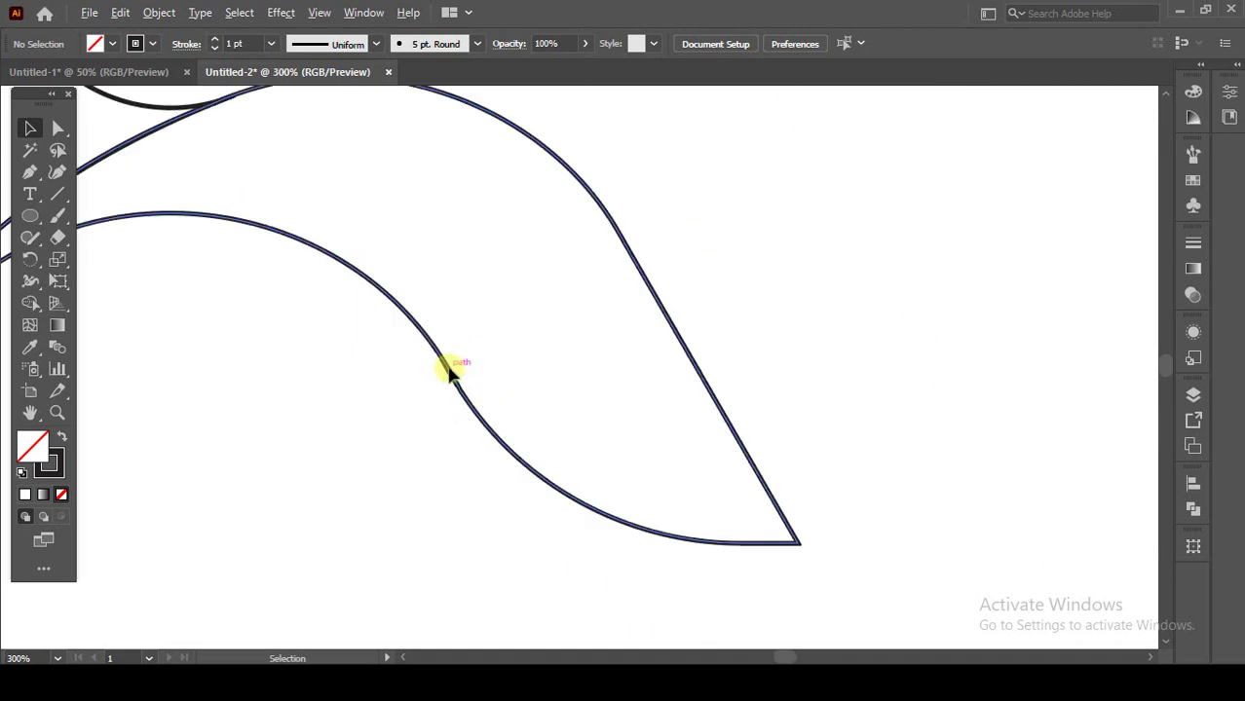
click(578, 366)
click(57, 127)
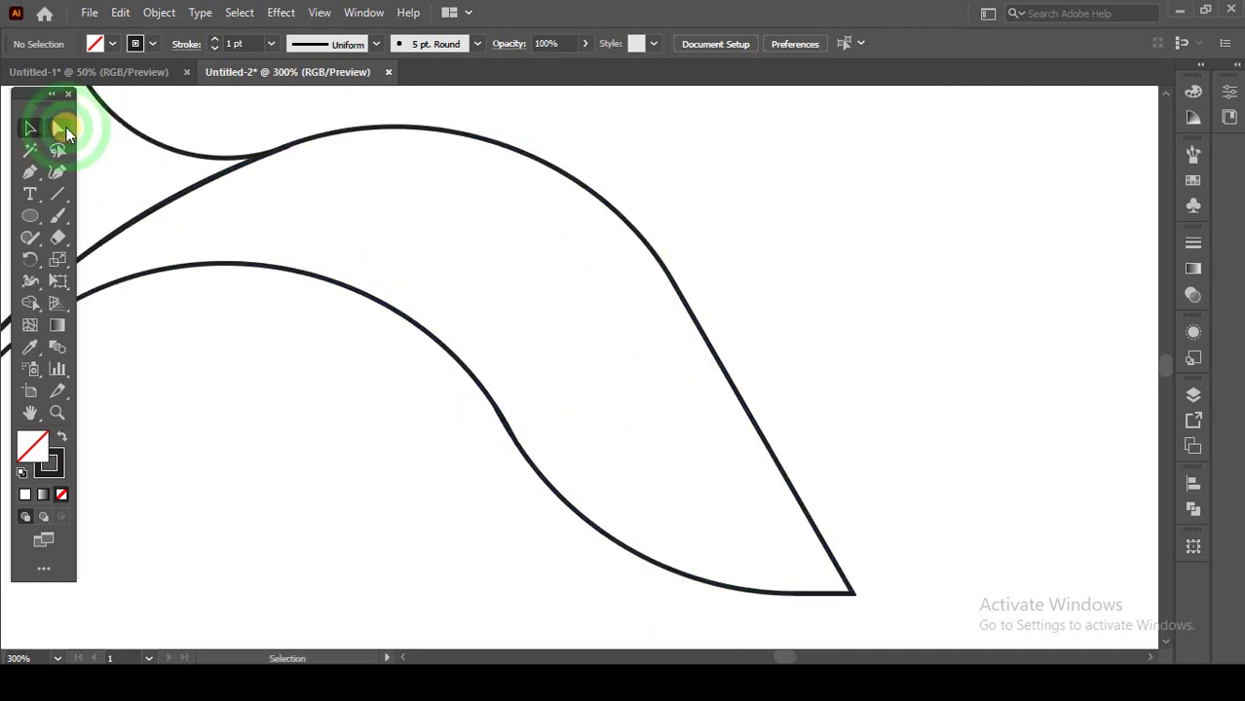
click(677, 301)
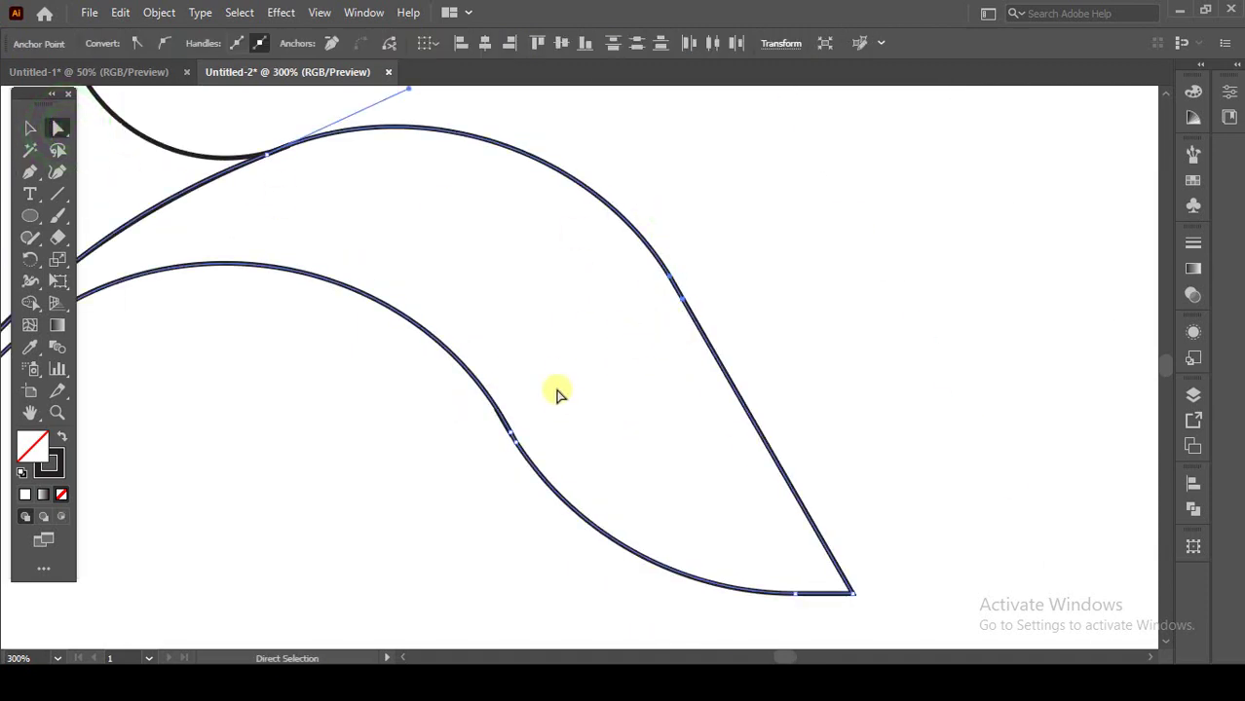
click(513, 439)
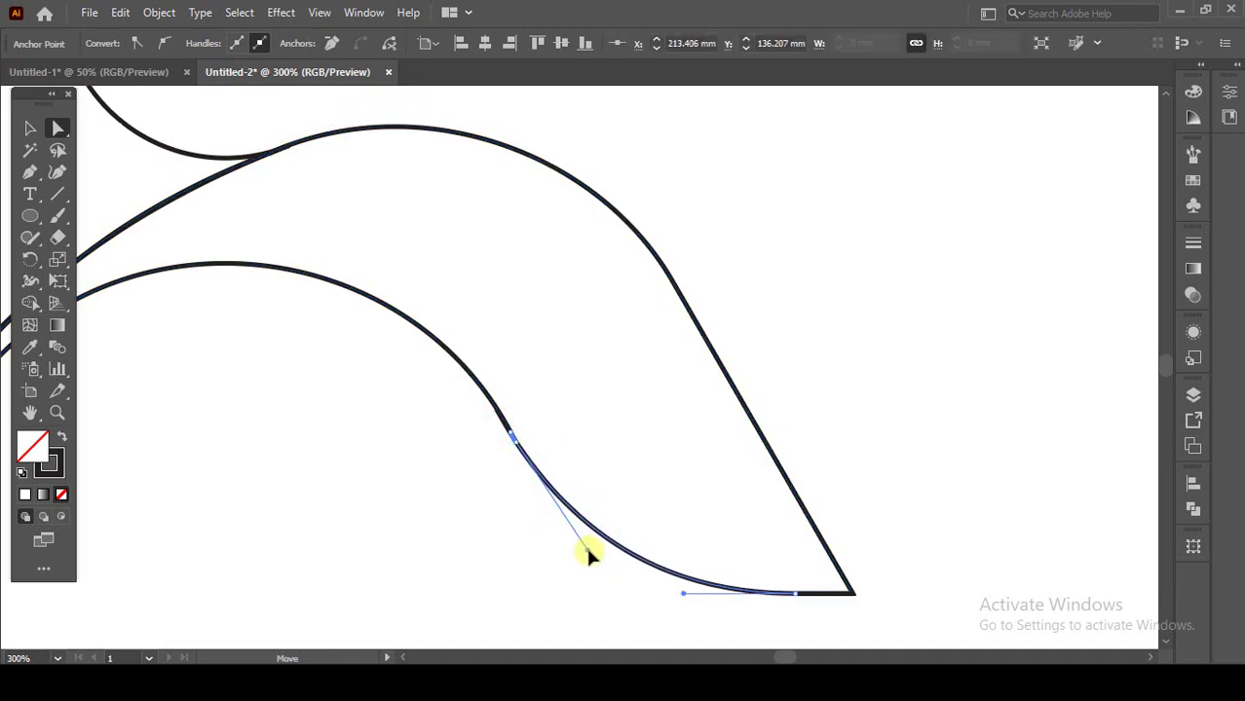
drag(580, 537, 598, 553)
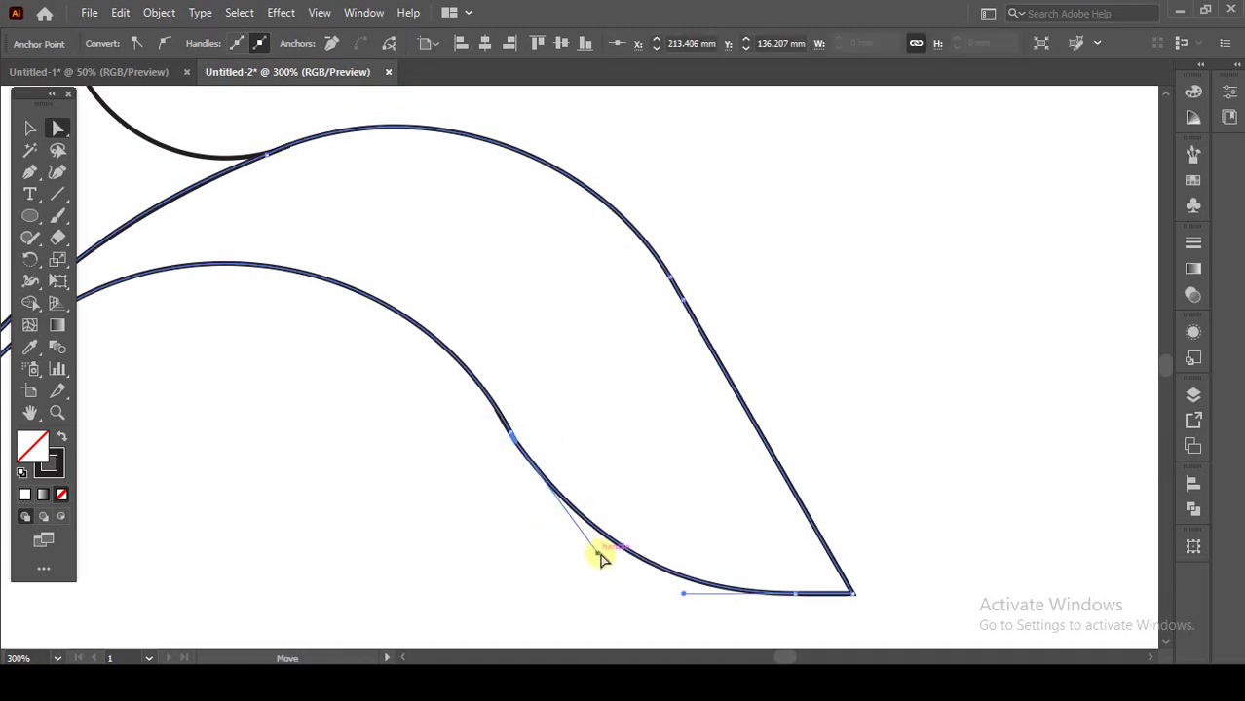
click(681, 590)
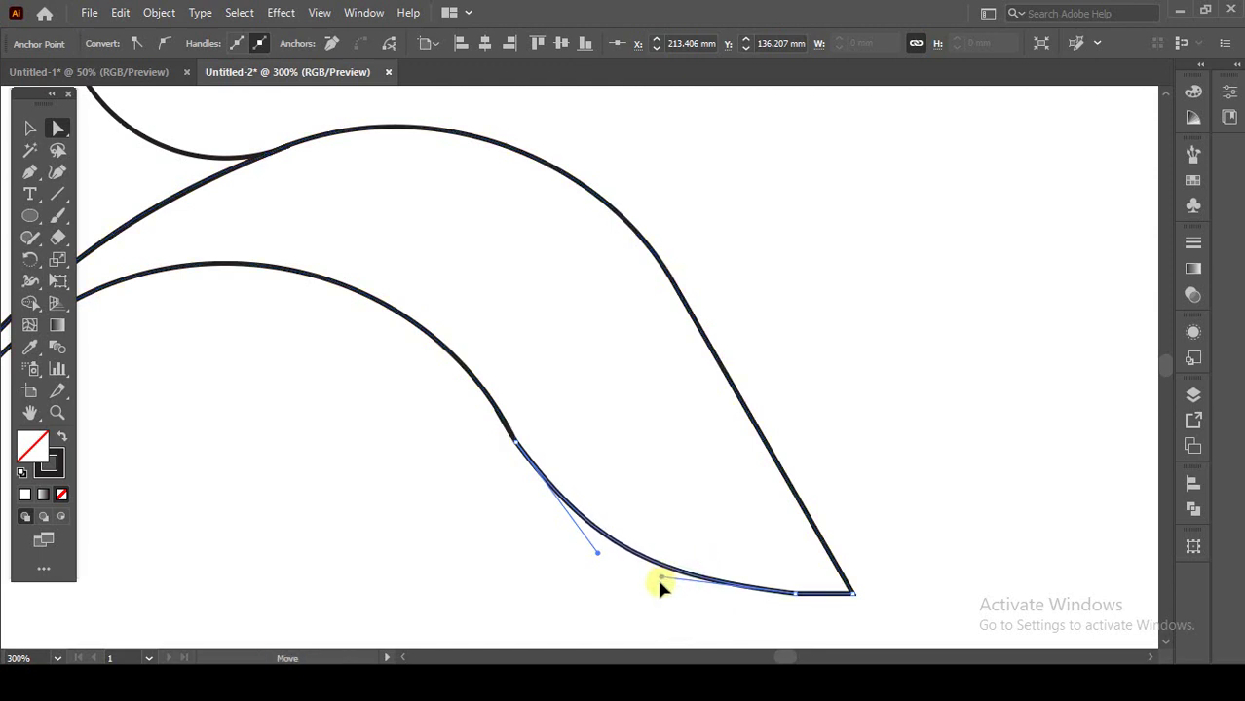
drag(660, 577, 652, 592)
Step: Nudge the upper bend anchor slightly down-right, then deselect the path
click(481, 417)
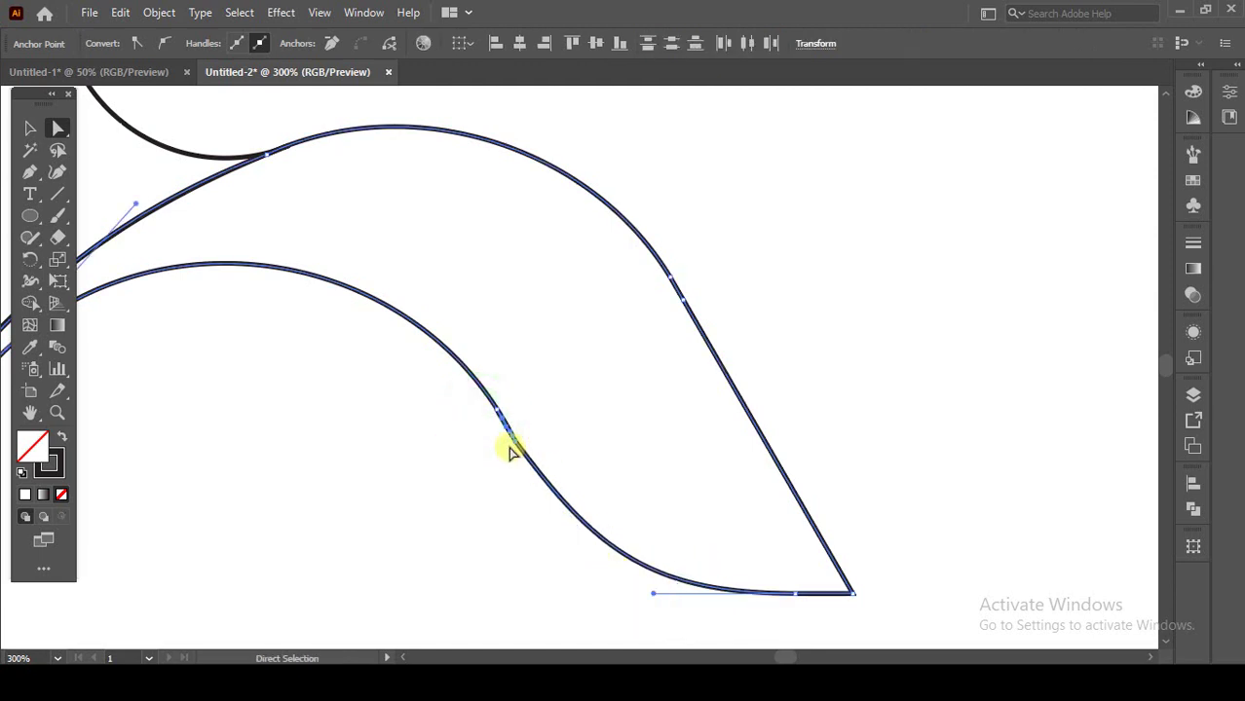
scroll(508, 448, up, 5)
scroll(526, 424, up, 1)
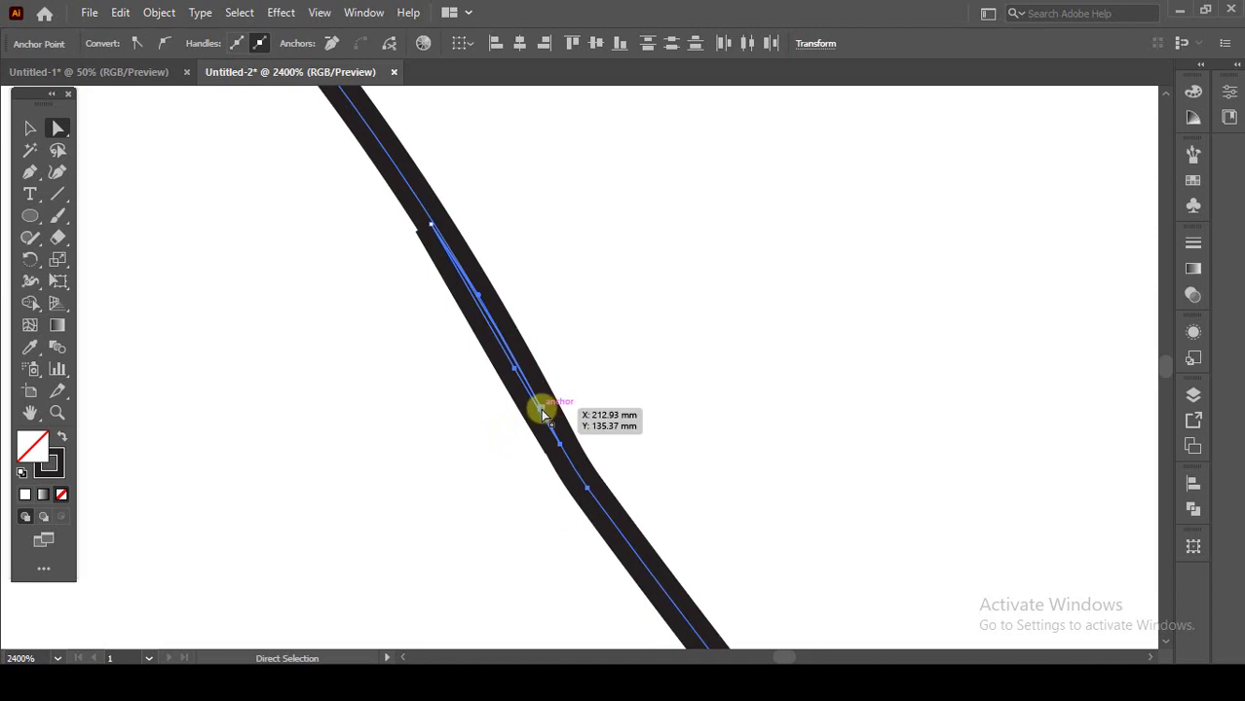
drag(545, 418, 548, 430)
scroll(417, 370, down, 3)
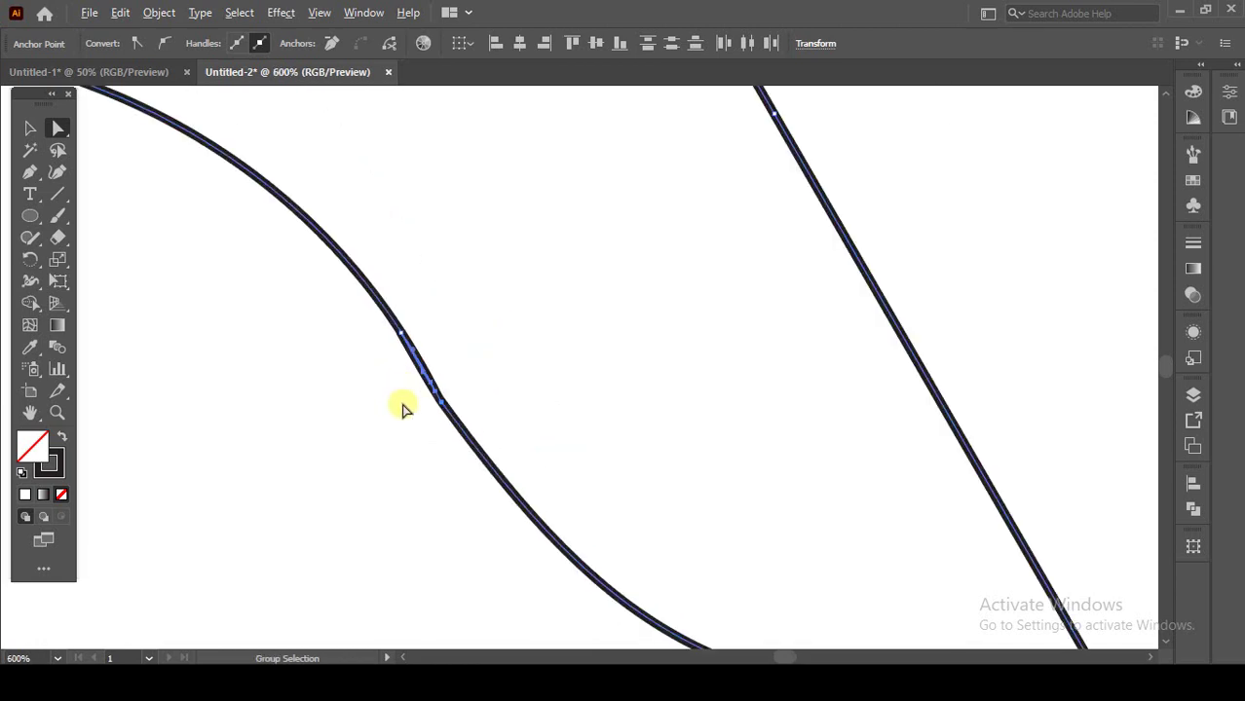
click(617, 411)
scroll(452, 405, down, 2)
scroll(477, 406, down, 1)
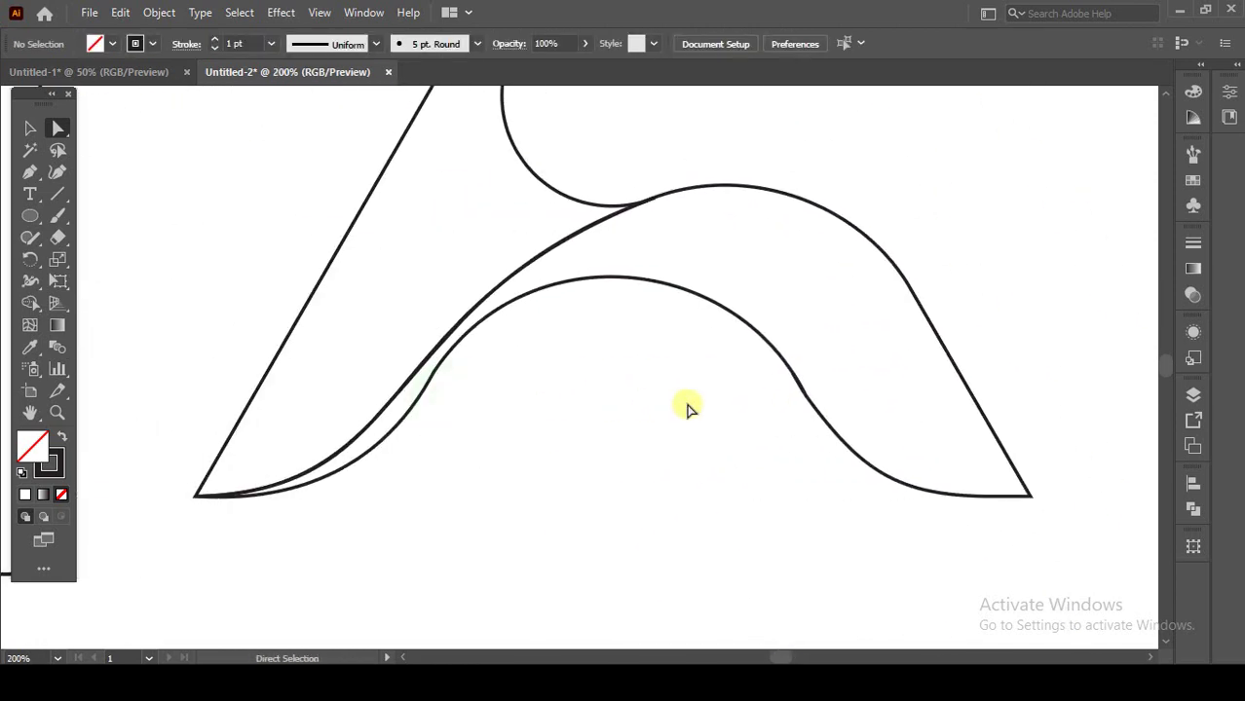
scroll(458, 360, up, 1)
scroll(468, 380, up, 2)
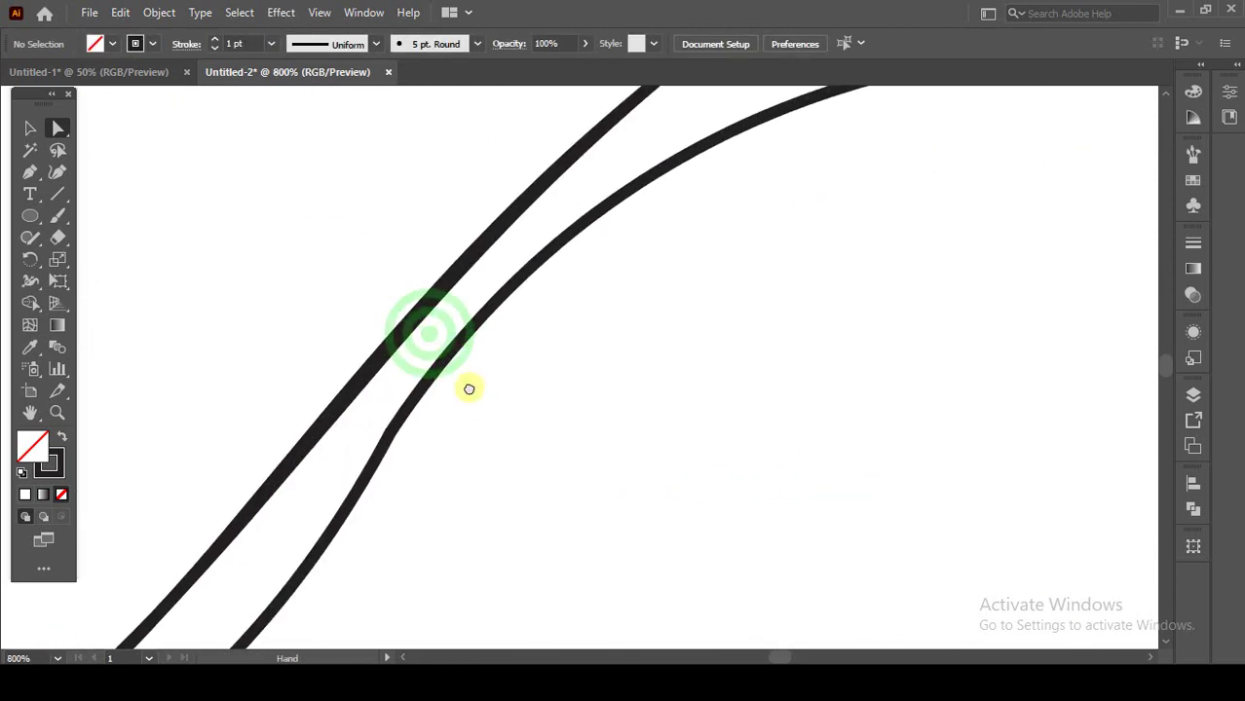
scroll(428, 399, up, 1)
Step: Round off the inner bend's corner by pulling its handles so the inner curve flows smoothly
click(404, 413)
click(421, 389)
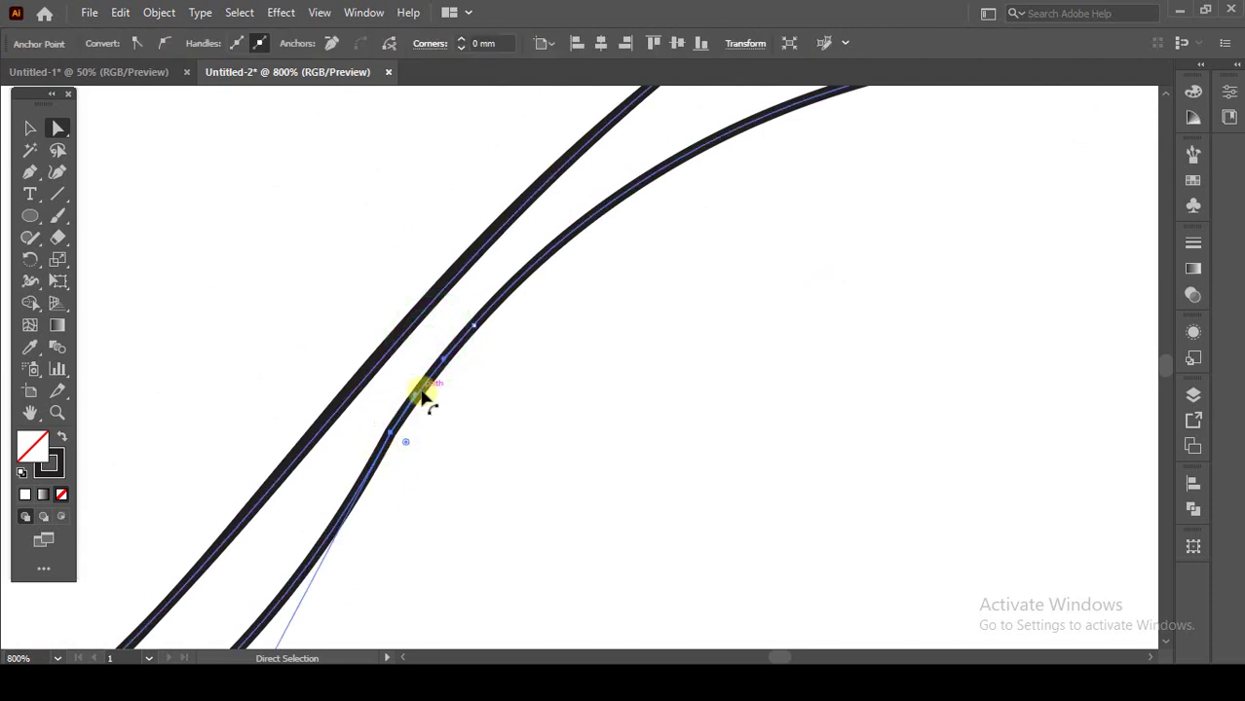
drag(408, 448, 722, 558)
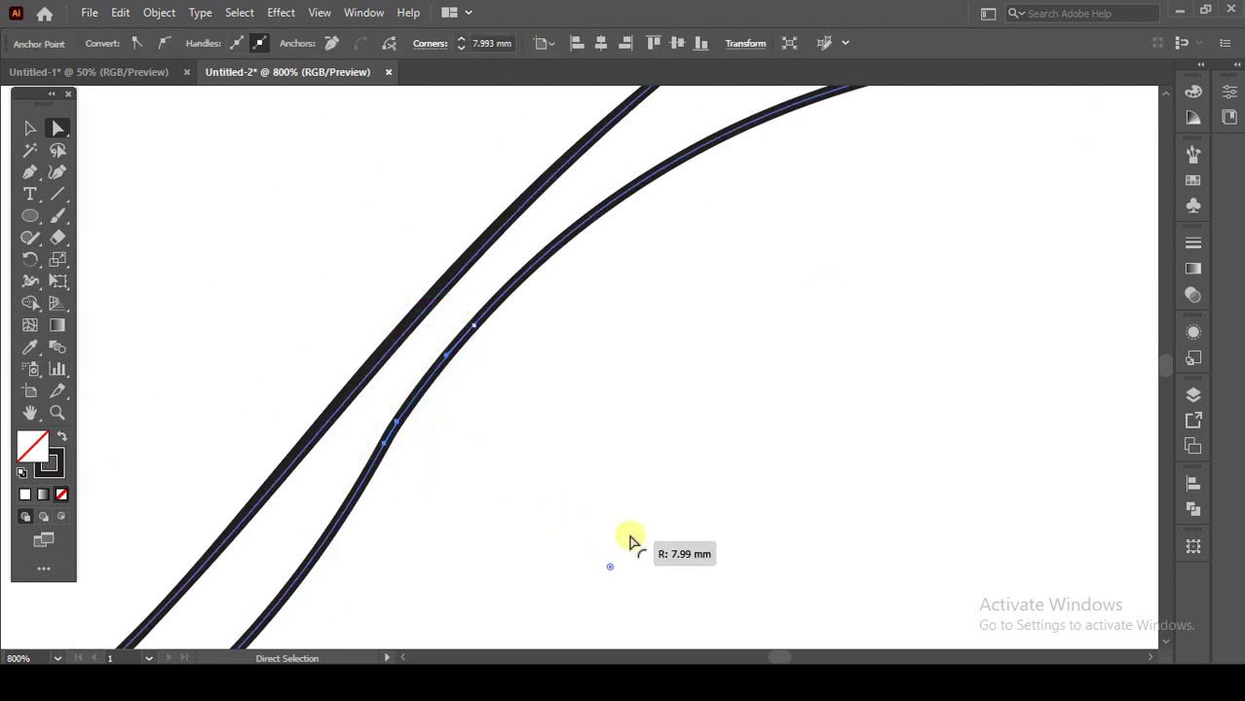
scroll(719, 547, down, 3)
scroll(718, 547, down, 1)
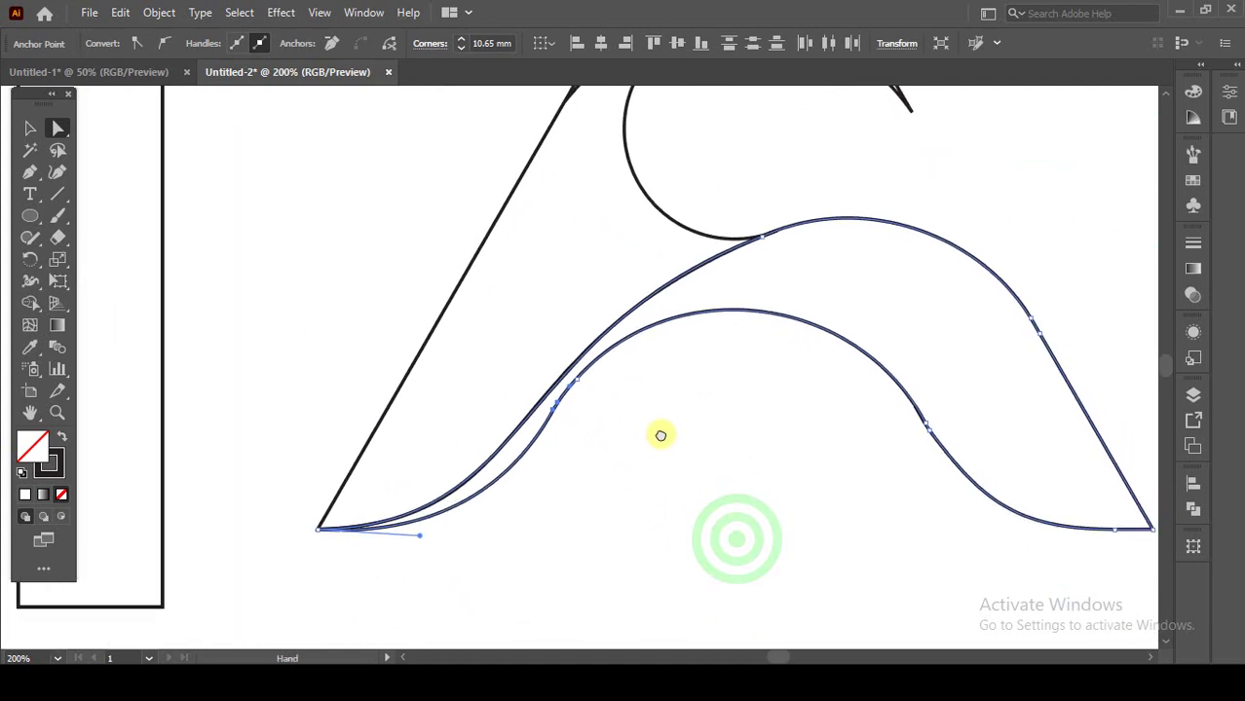
drag(630, 455, 741, 525)
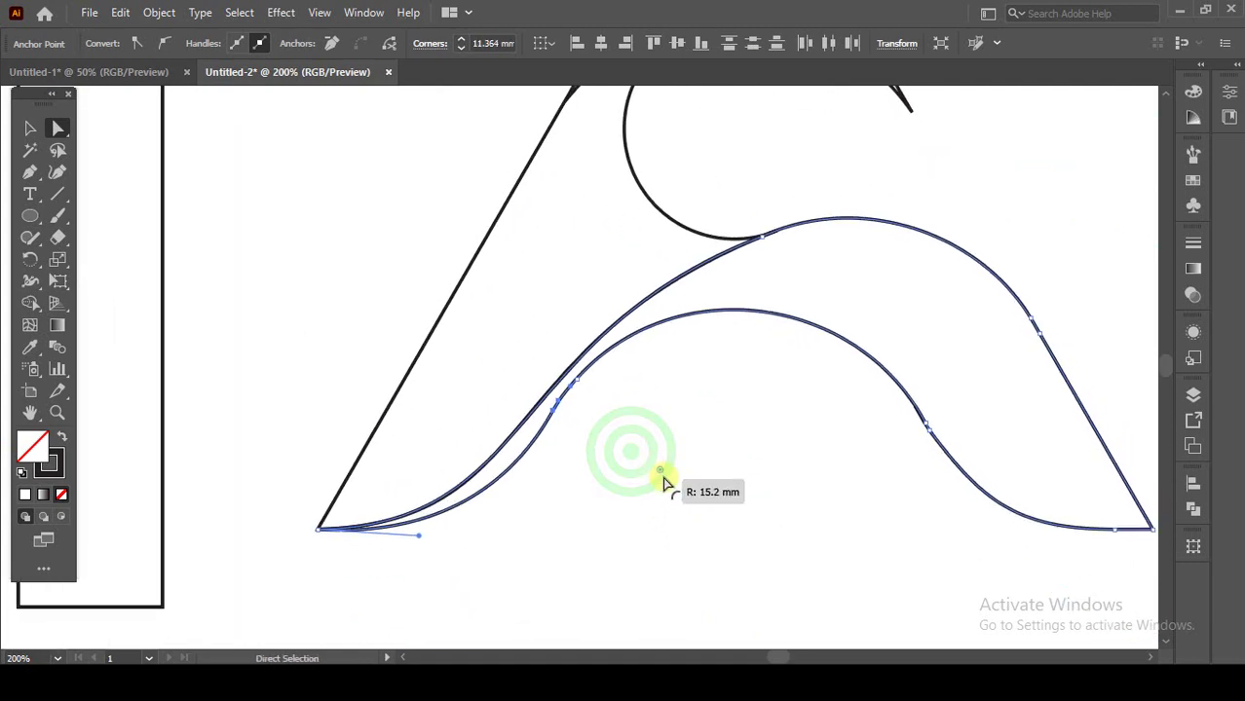
click(564, 391)
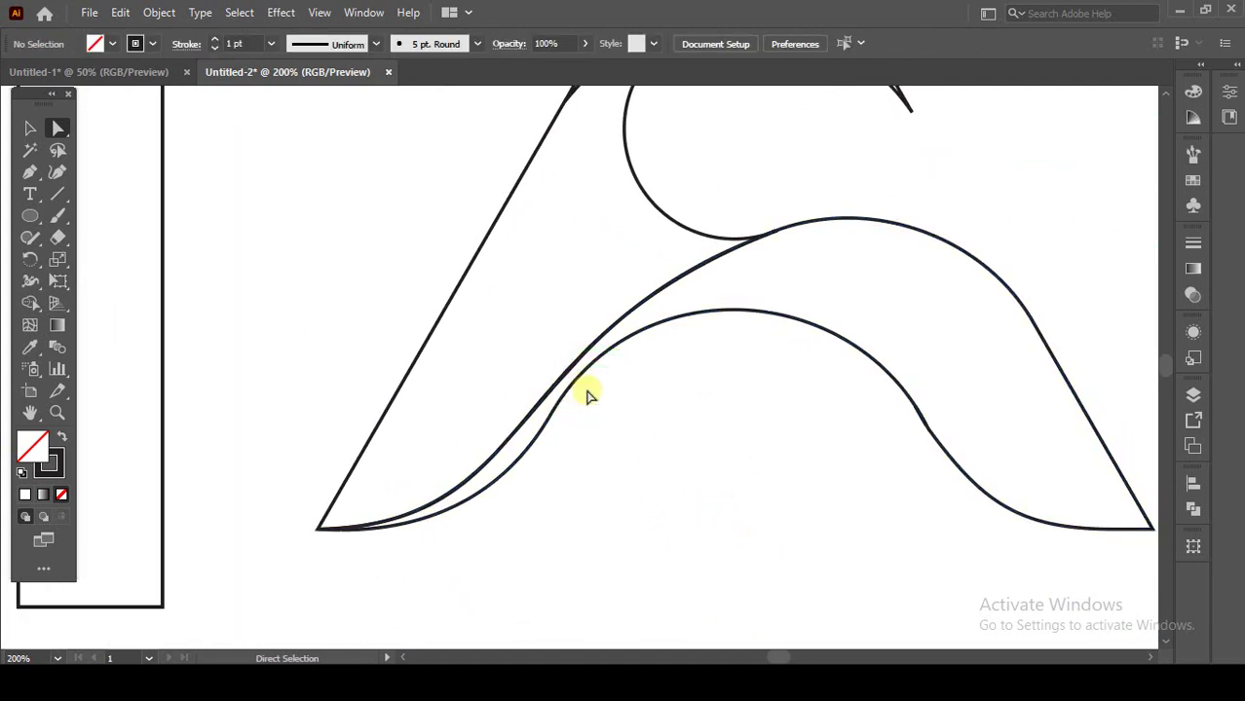
click(582, 384)
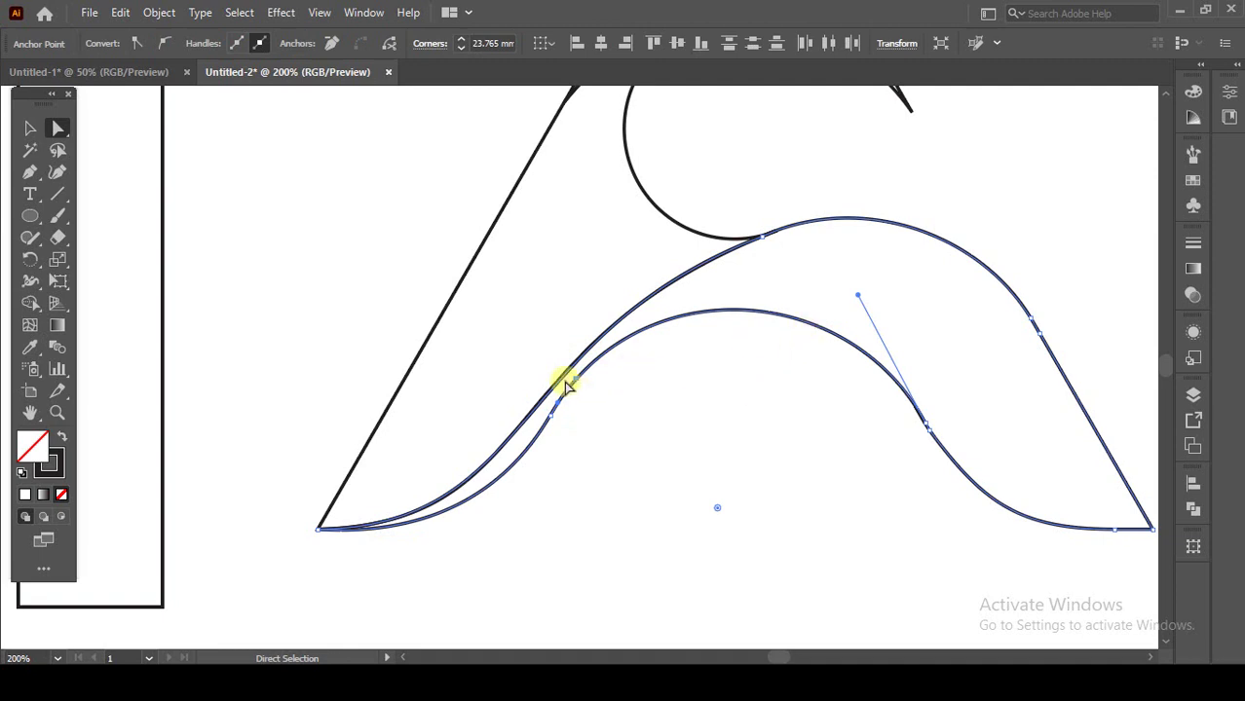
scroll(568, 386, up, 5)
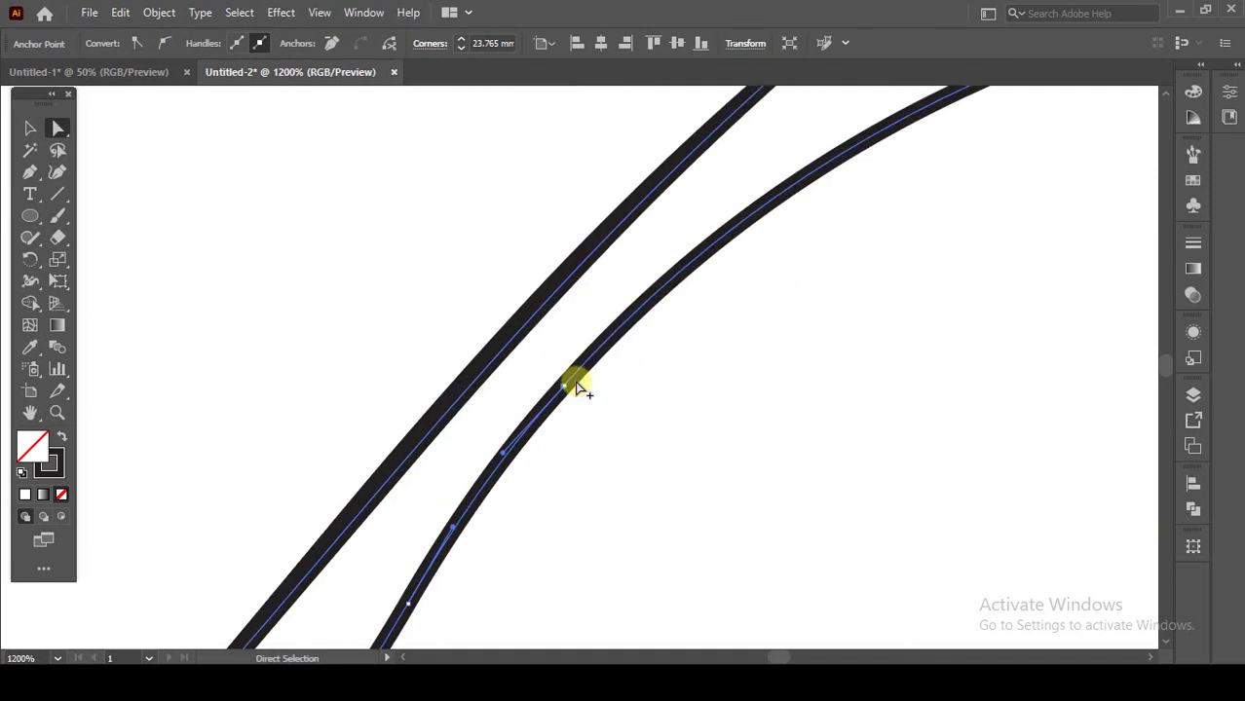
Step: Adjust the outer curve's direction and pull a new handle from the junction anchor
click(570, 385)
scroll(652, 384, down, 4)
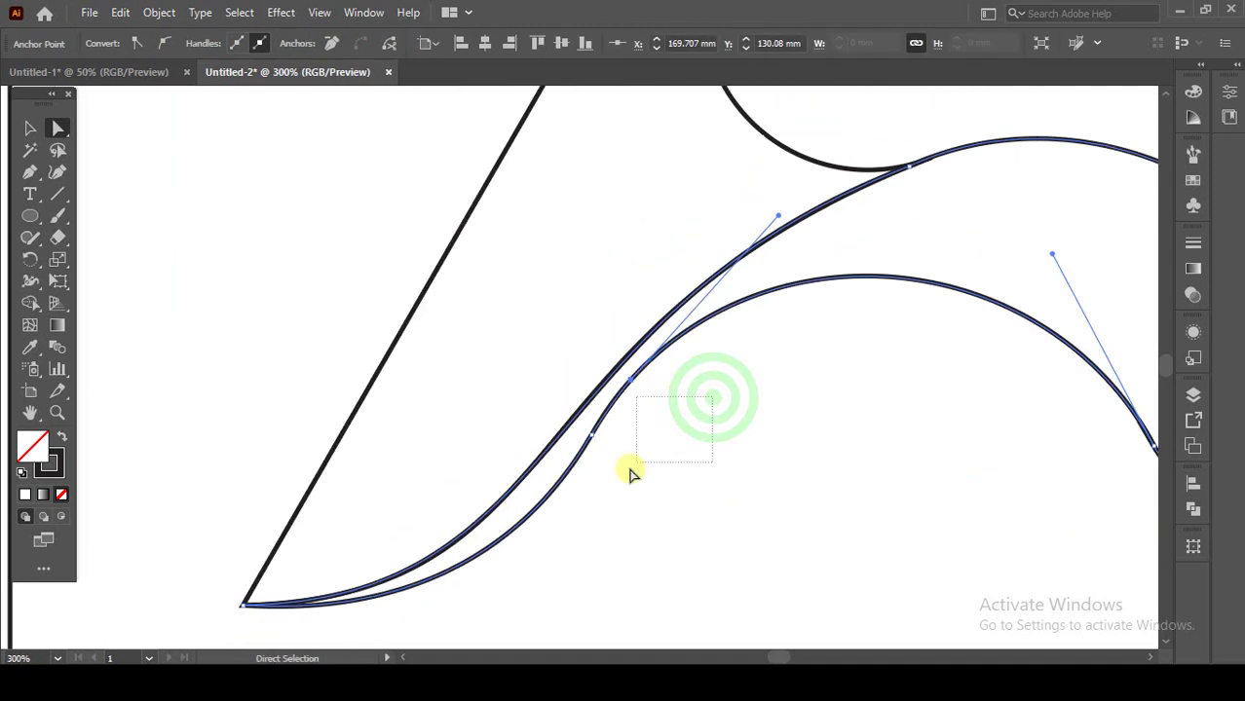
drag(677, 454, 584, 549)
click(544, 477)
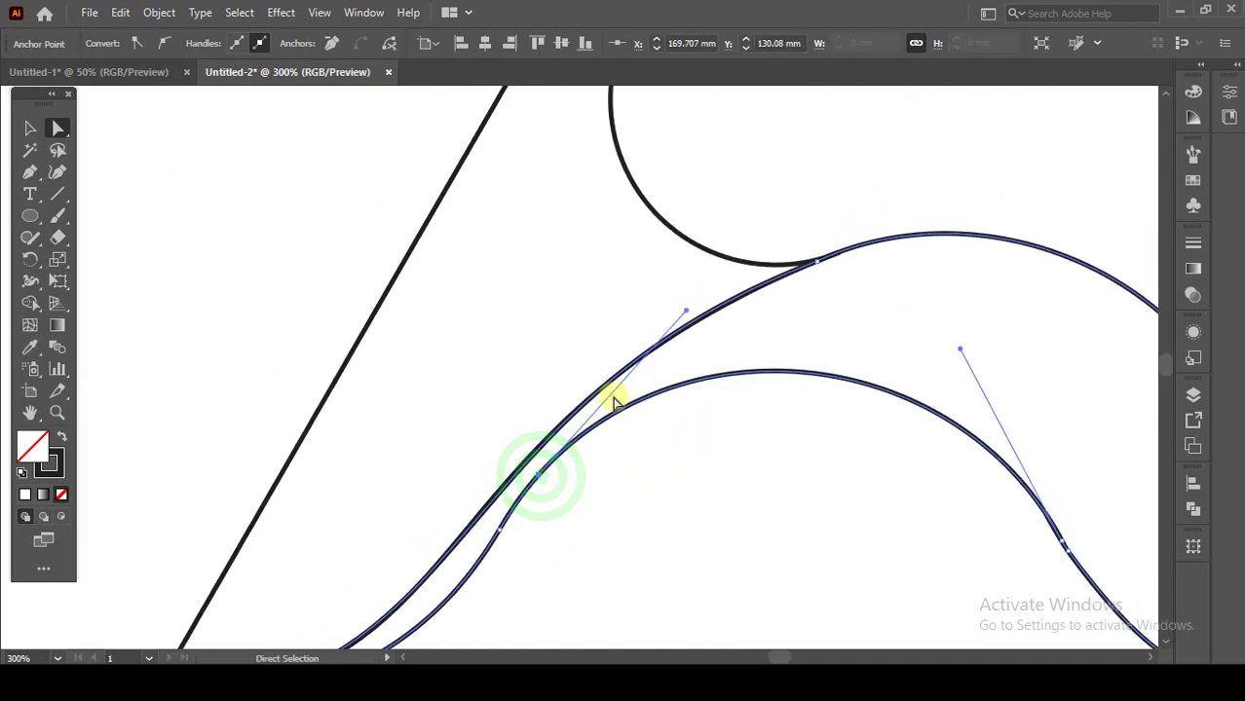
drag(688, 316, 688, 332)
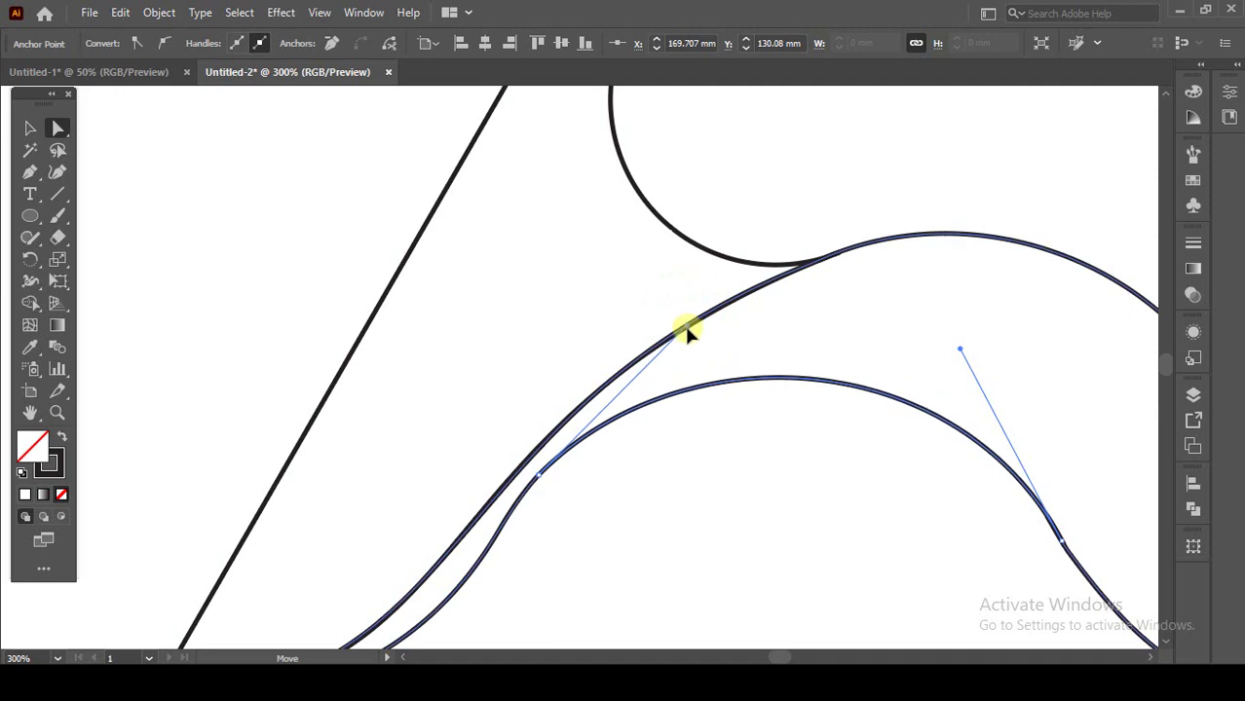
drag(535, 477, 541, 480)
click(539, 478)
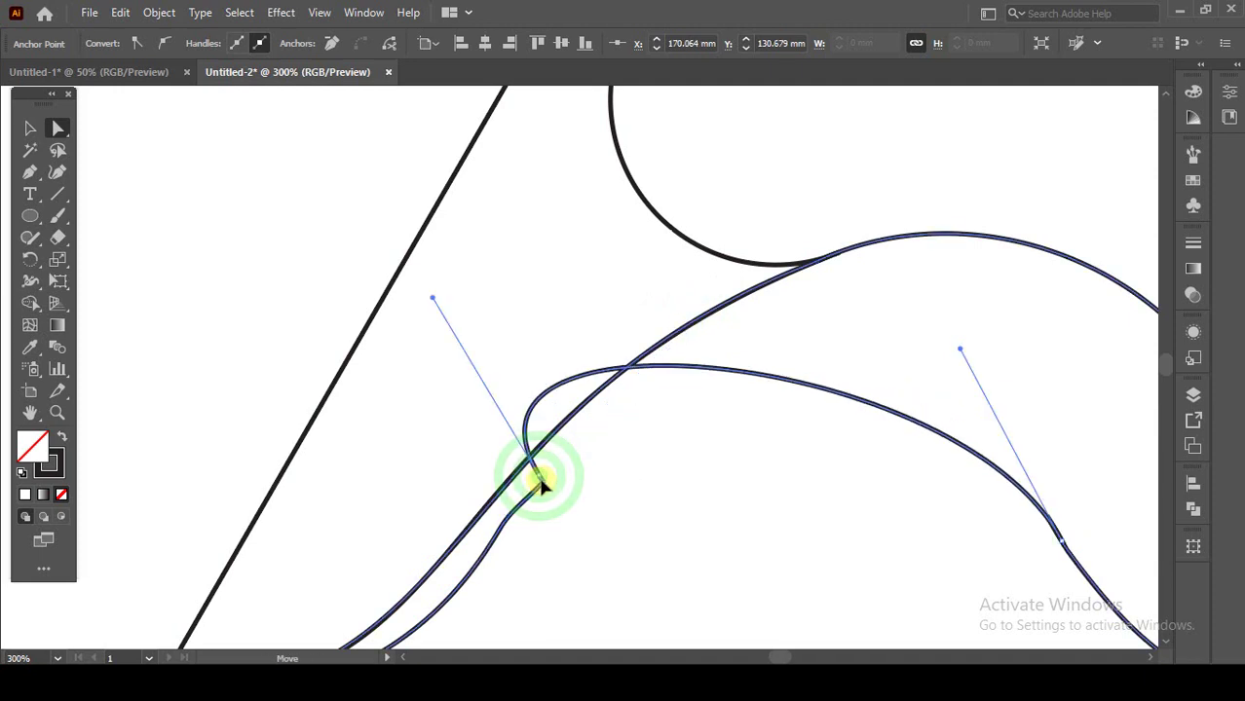
Step: Clear the loop and remove the kink from the lower path's anchors
scroll(542, 482, up, 3)
click(538, 481)
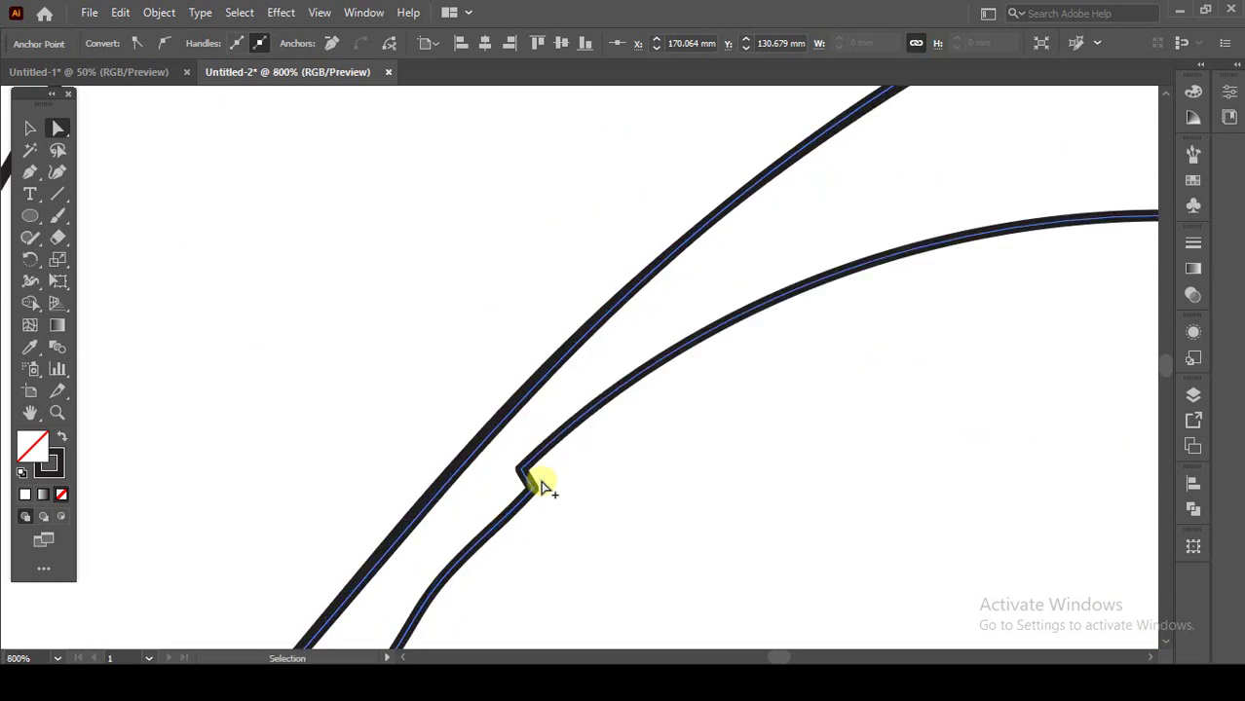
drag(525, 474, 527, 478)
click(526, 473)
drag(586, 573, 557, 457)
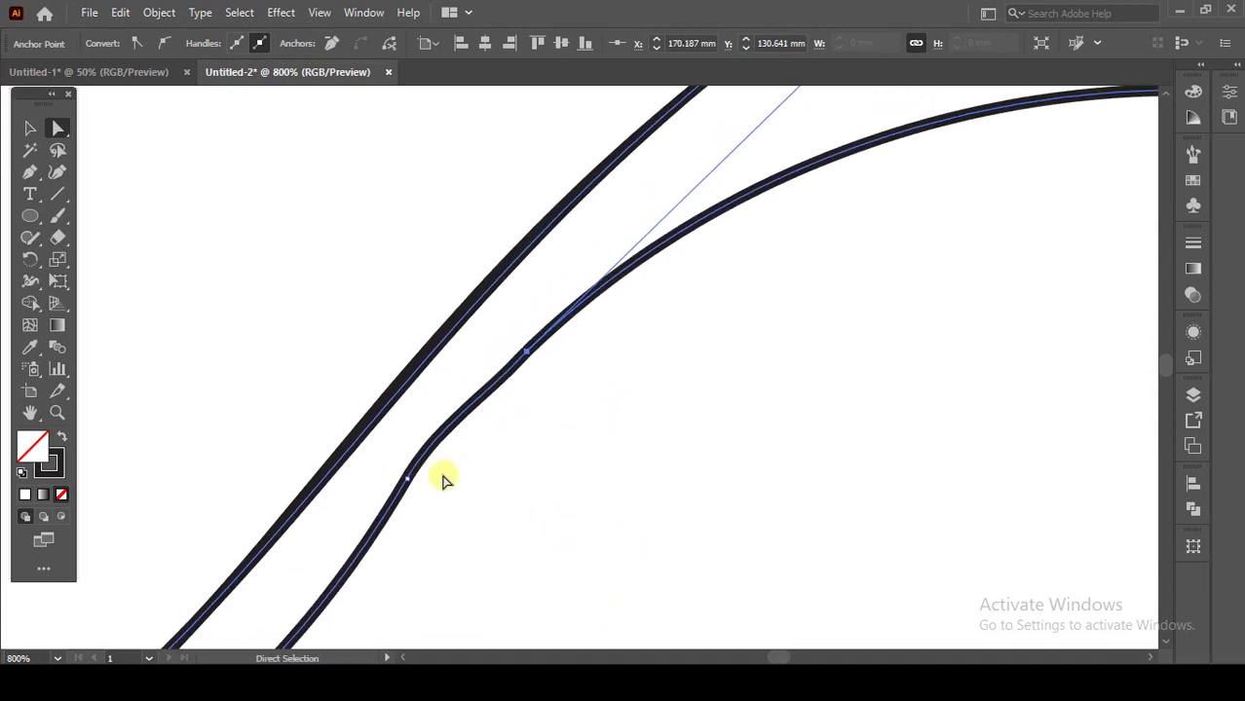
click(406, 479)
click(440, 435)
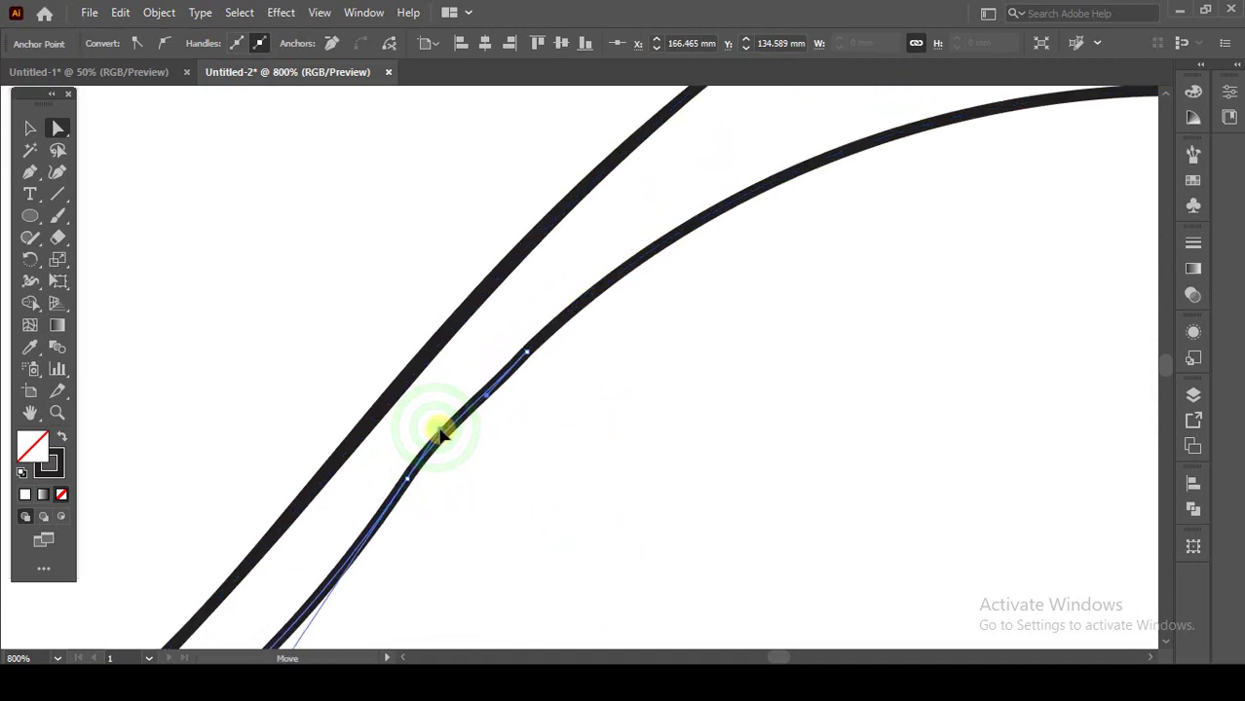
drag(440, 435, 443, 436)
Step: Angle the lower curve's handle down-left and refine the right slope's top handle
scroll(443, 435, down, 2)
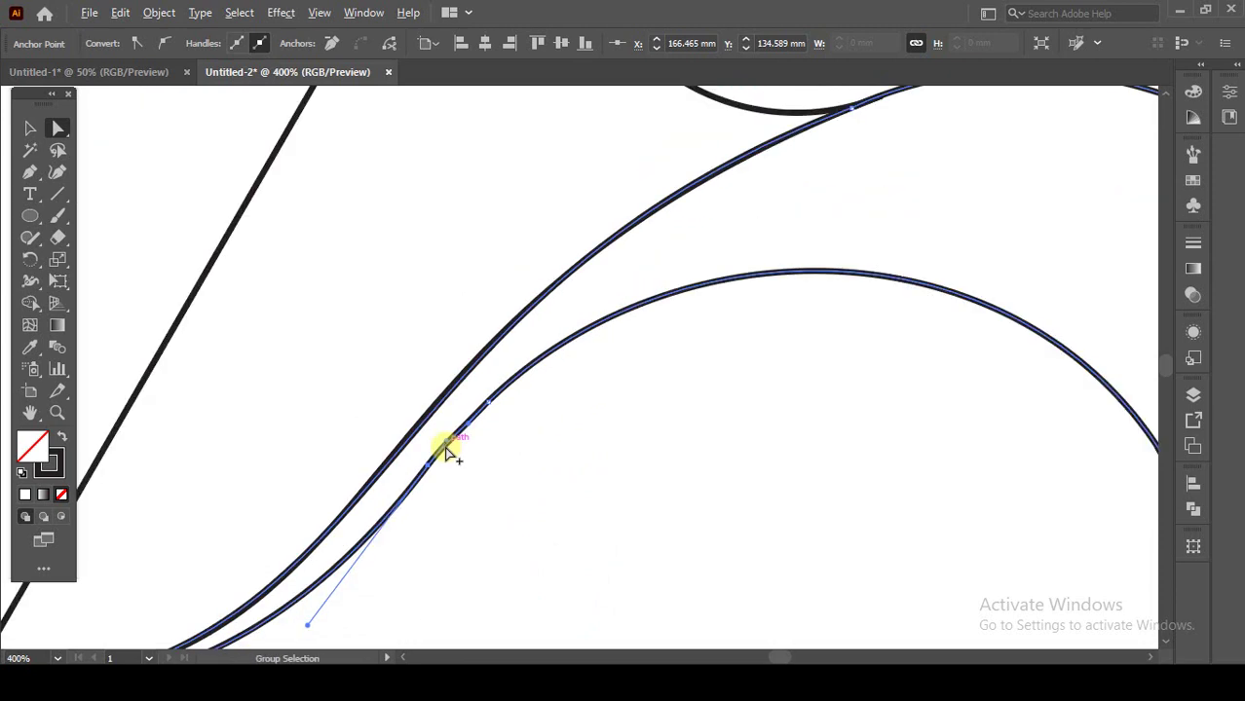
scroll(448, 448, down, 1)
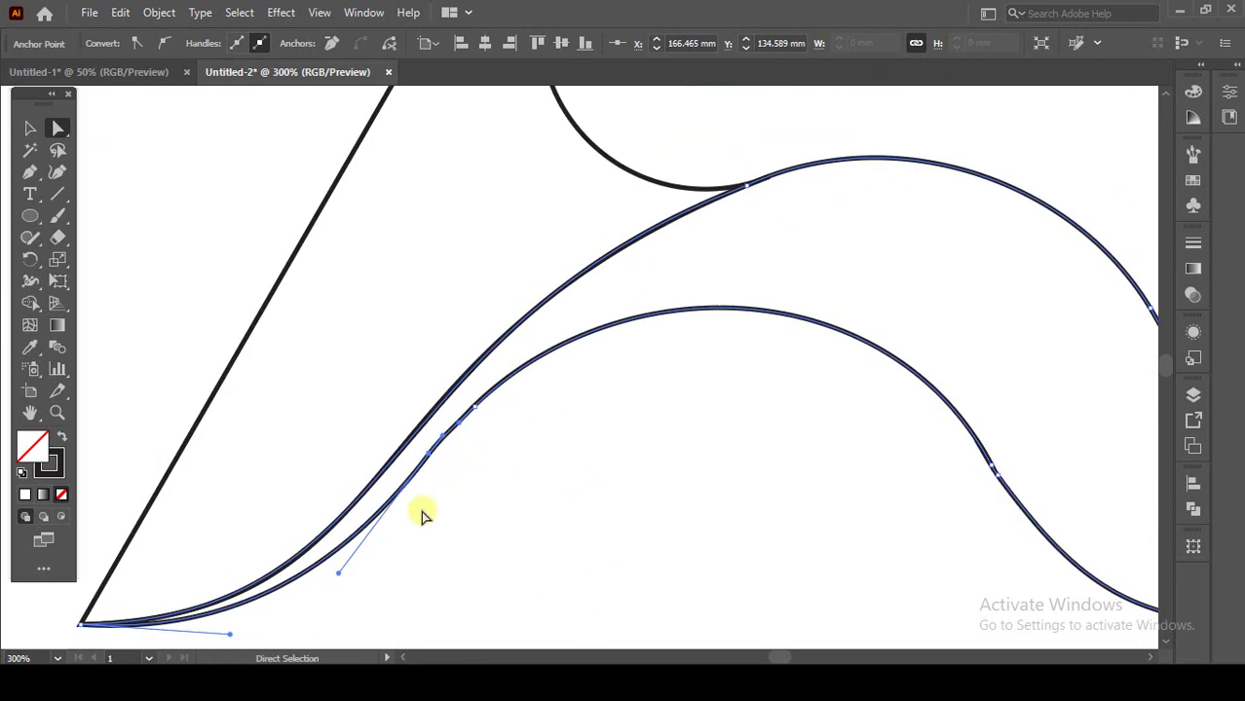
click(339, 577)
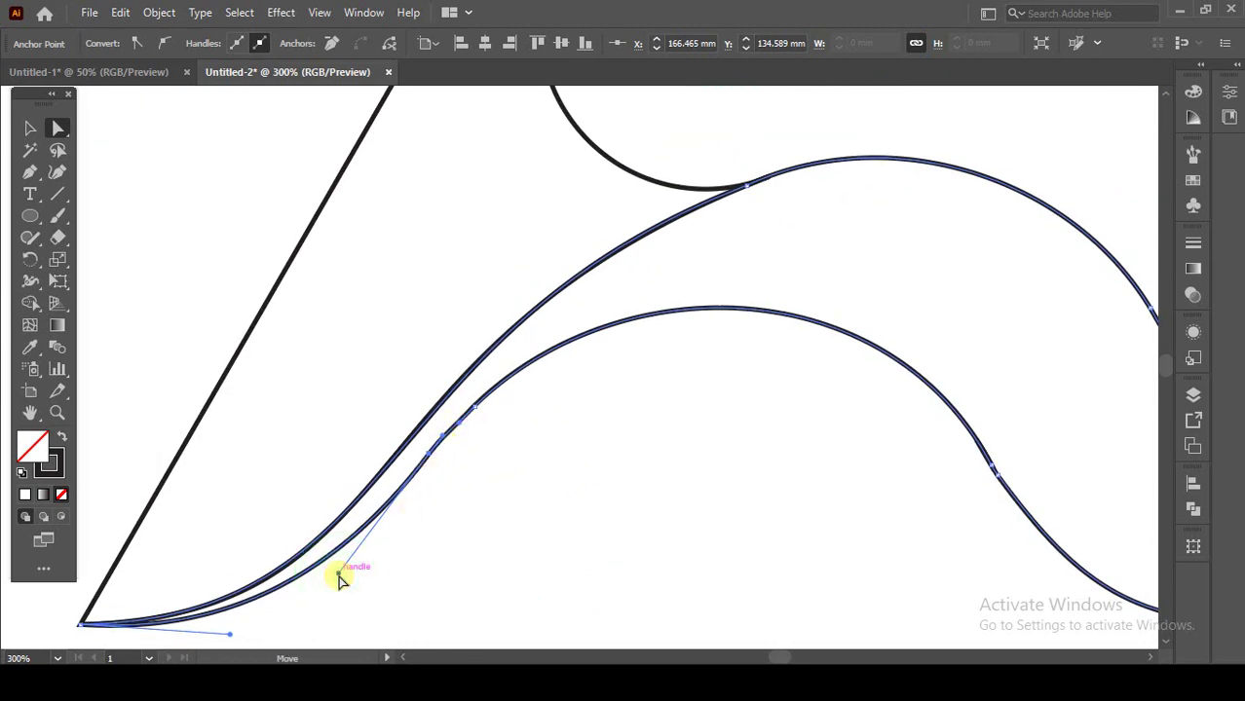
drag(338, 577, 303, 598)
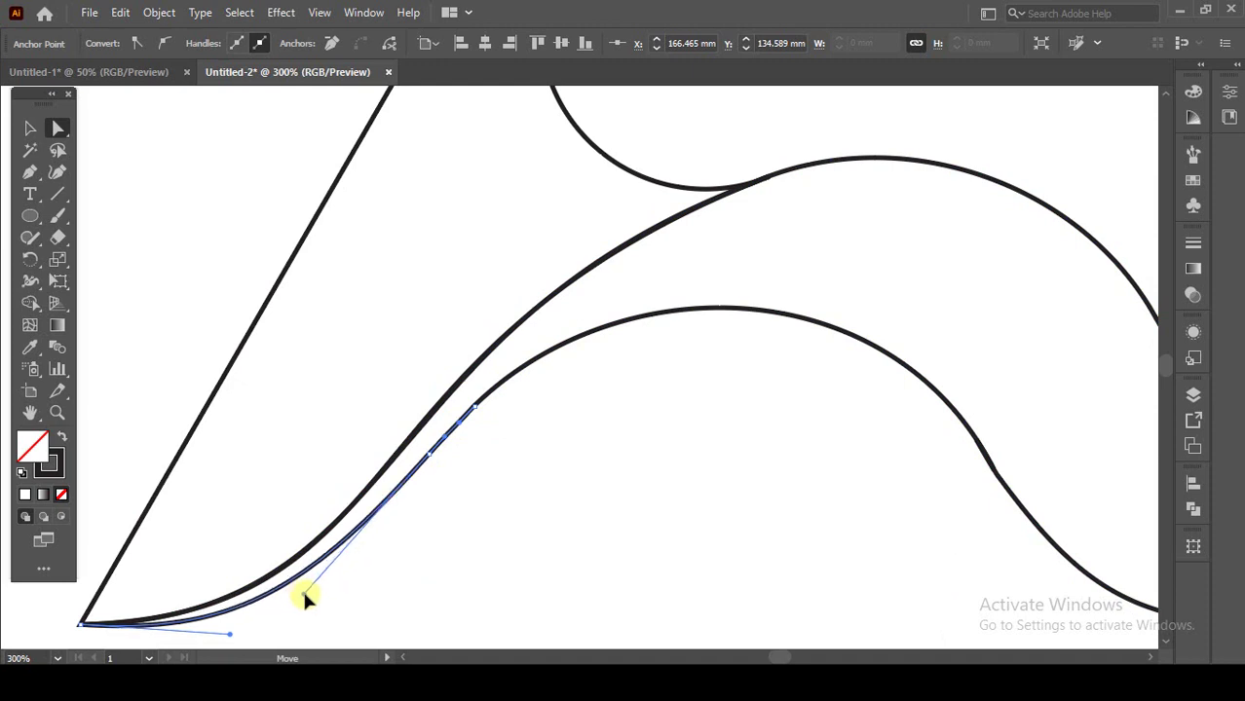
click(989, 467)
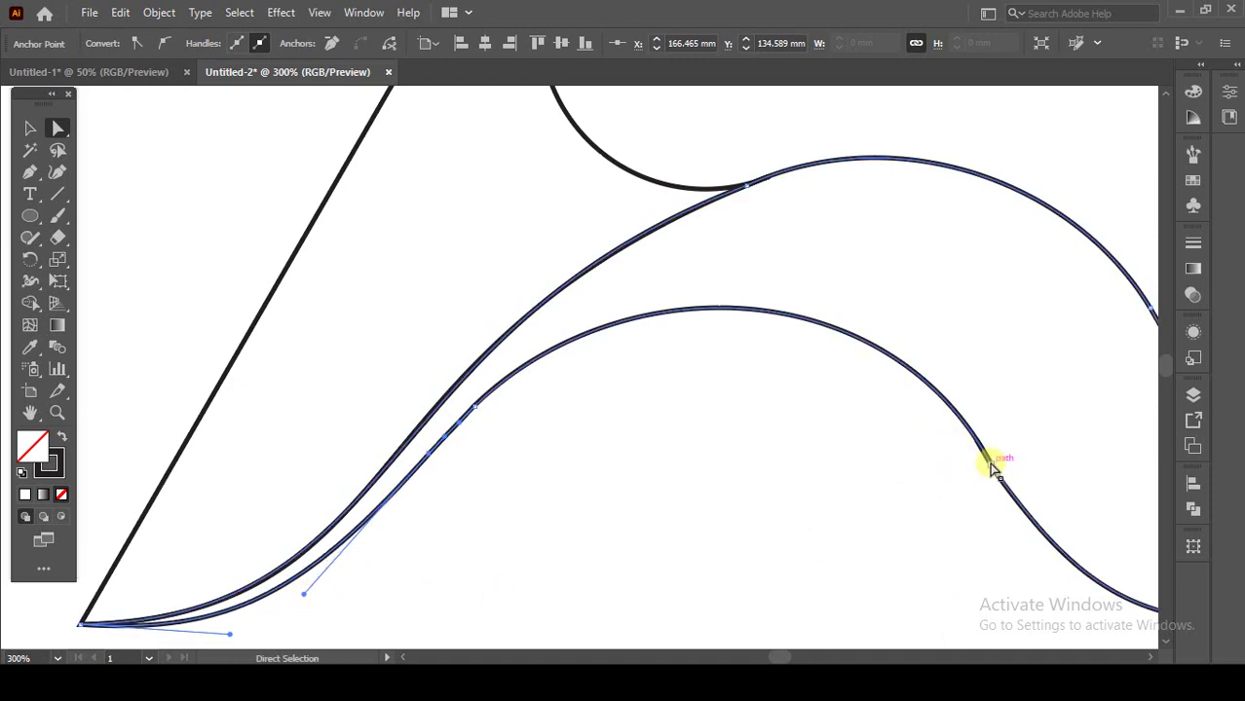
scroll(998, 477, up, 2)
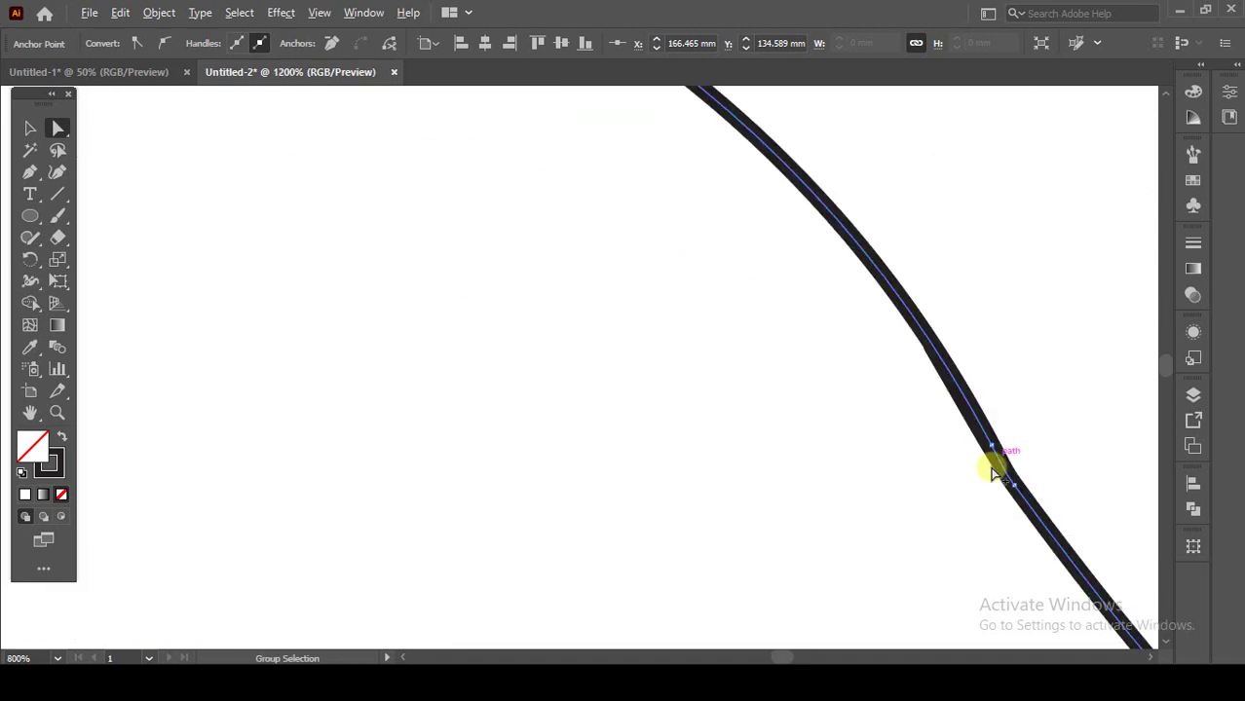
scroll(995, 464, up, 1)
click(998, 443)
scroll(1008, 446, down, 2)
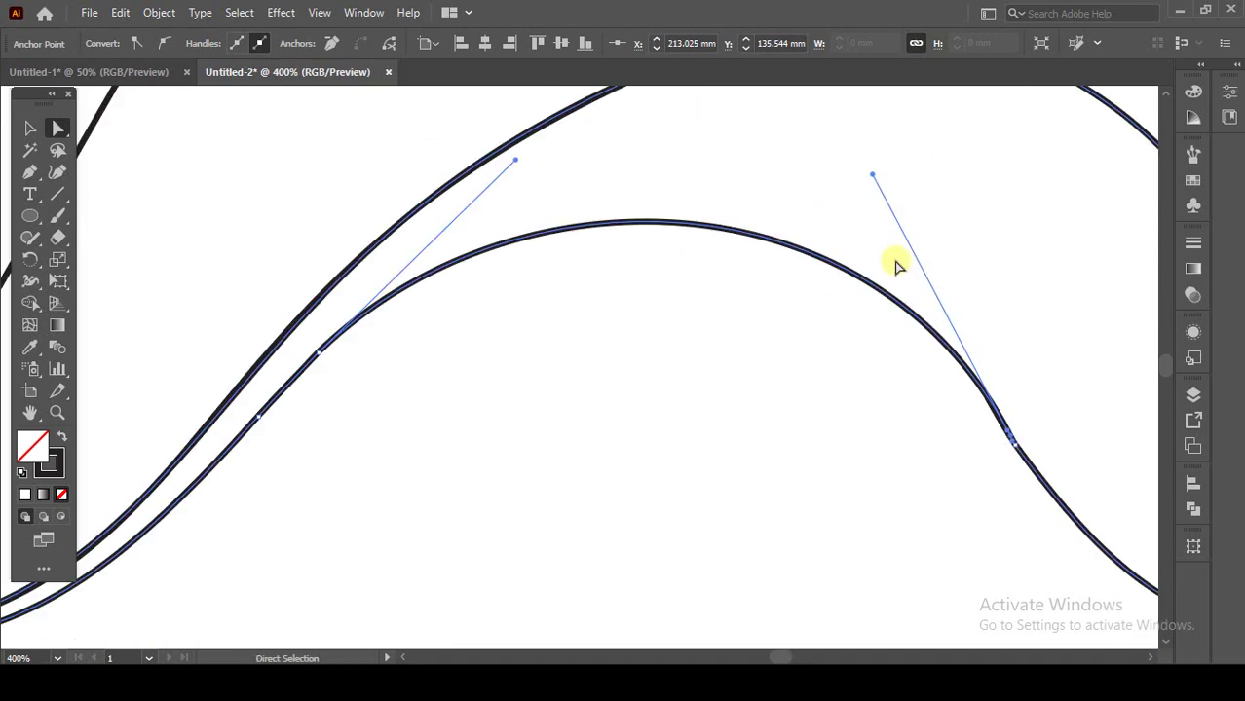
drag(873, 176, 870, 185)
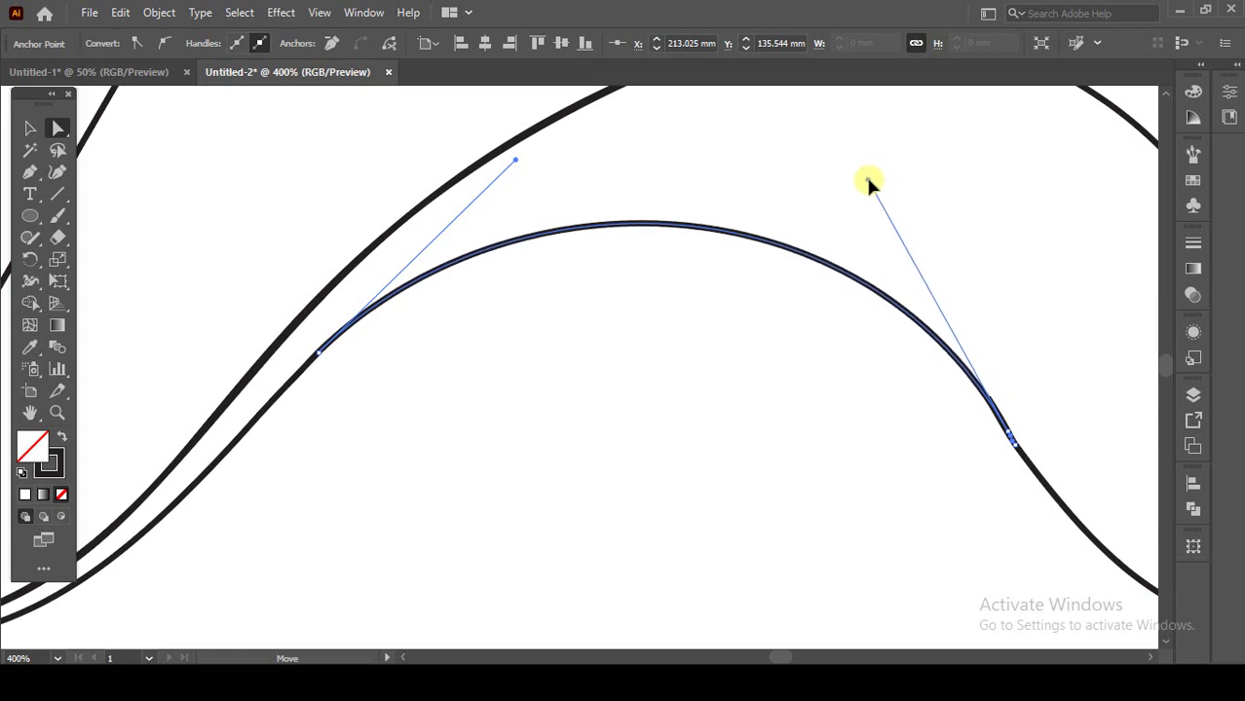
Step: Deselect the paths and zoom out to bring the whole letter A into view
click(516, 161)
click(541, 280)
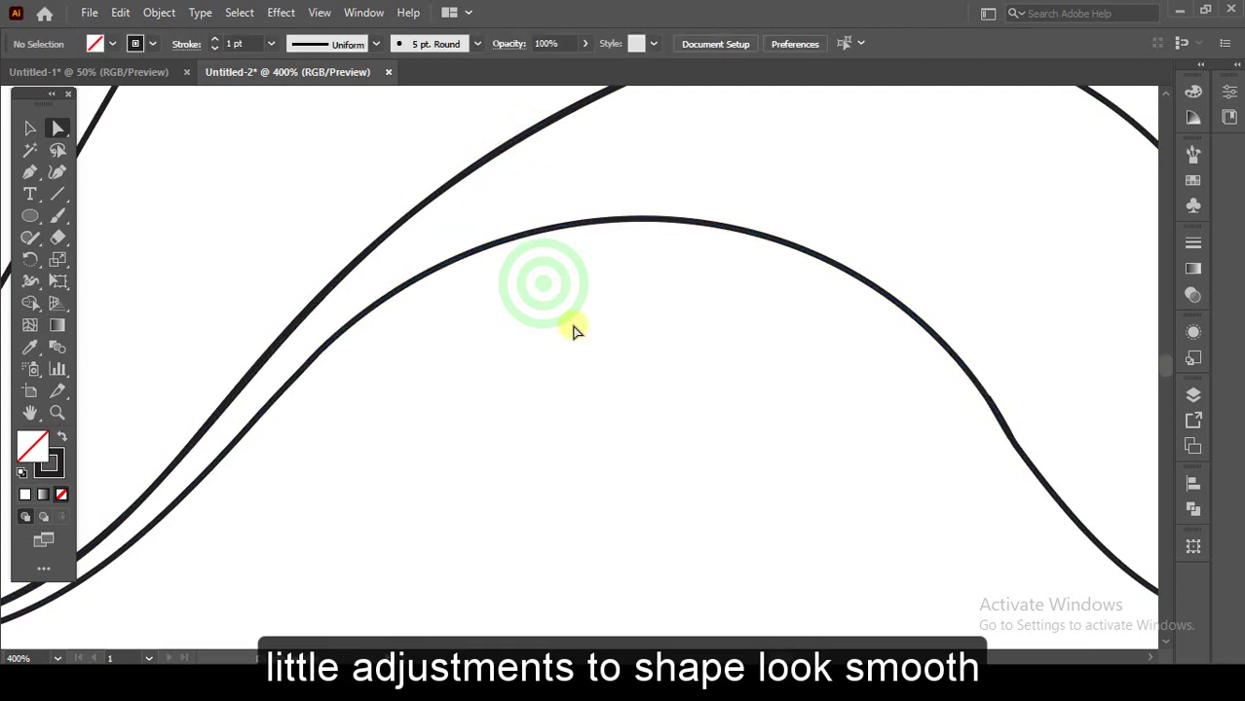
key(ctrl+minus)
key(ctrl+minus)
key(ctrl+minus)
drag(681, 411, 739, 487)
Step: Give the top triangle a white-to-black gradient fill with no stroke
key(ctrl+minus)
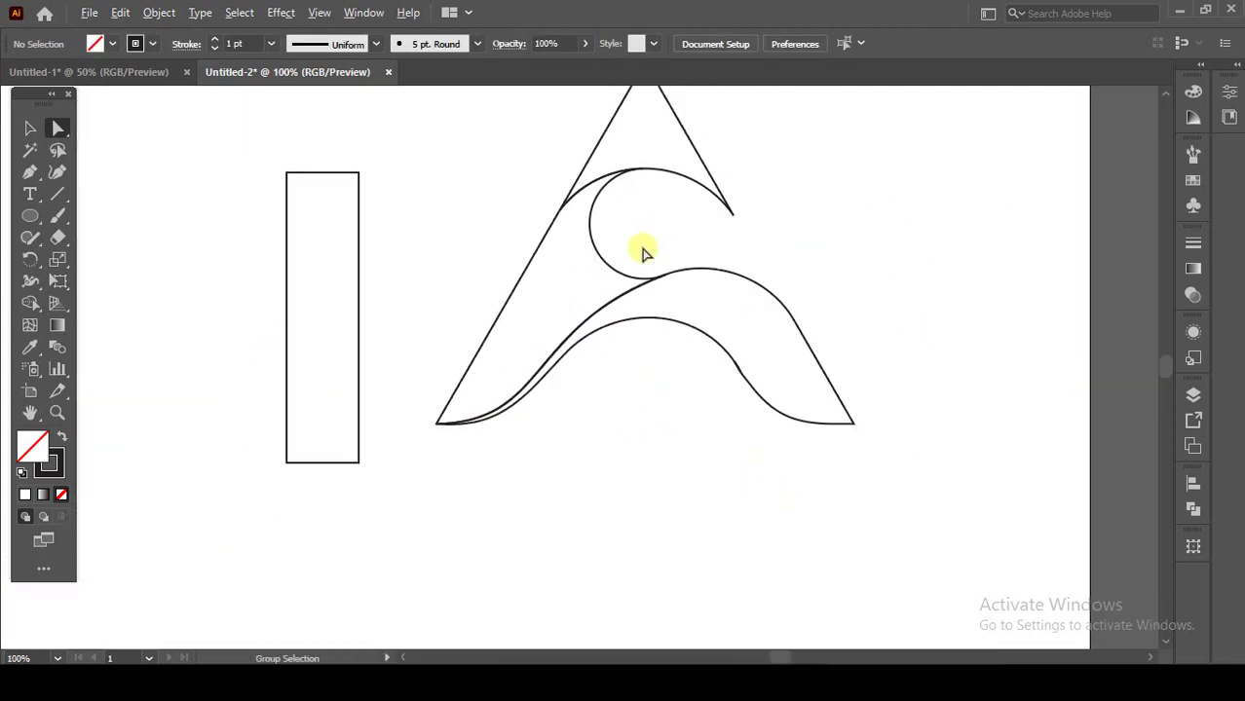
drag(701, 332, 703, 409)
click(29, 128)
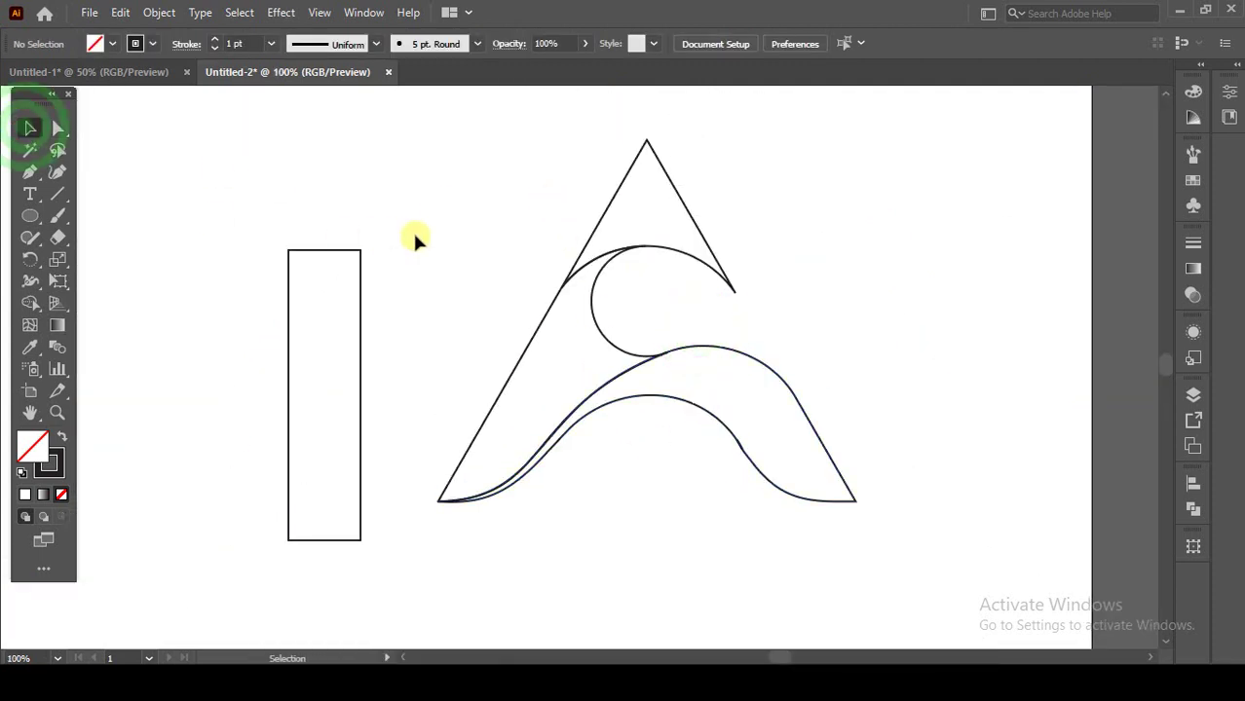
drag(577, 178, 655, 251)
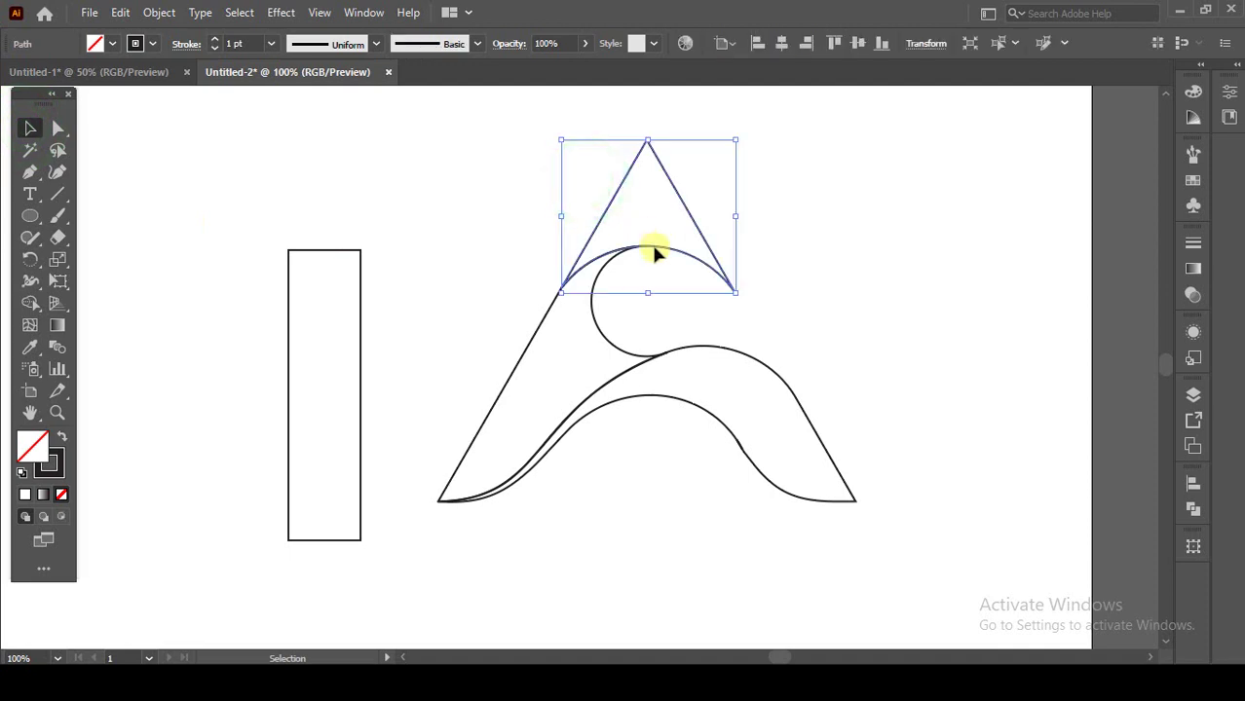
click(45, 494)
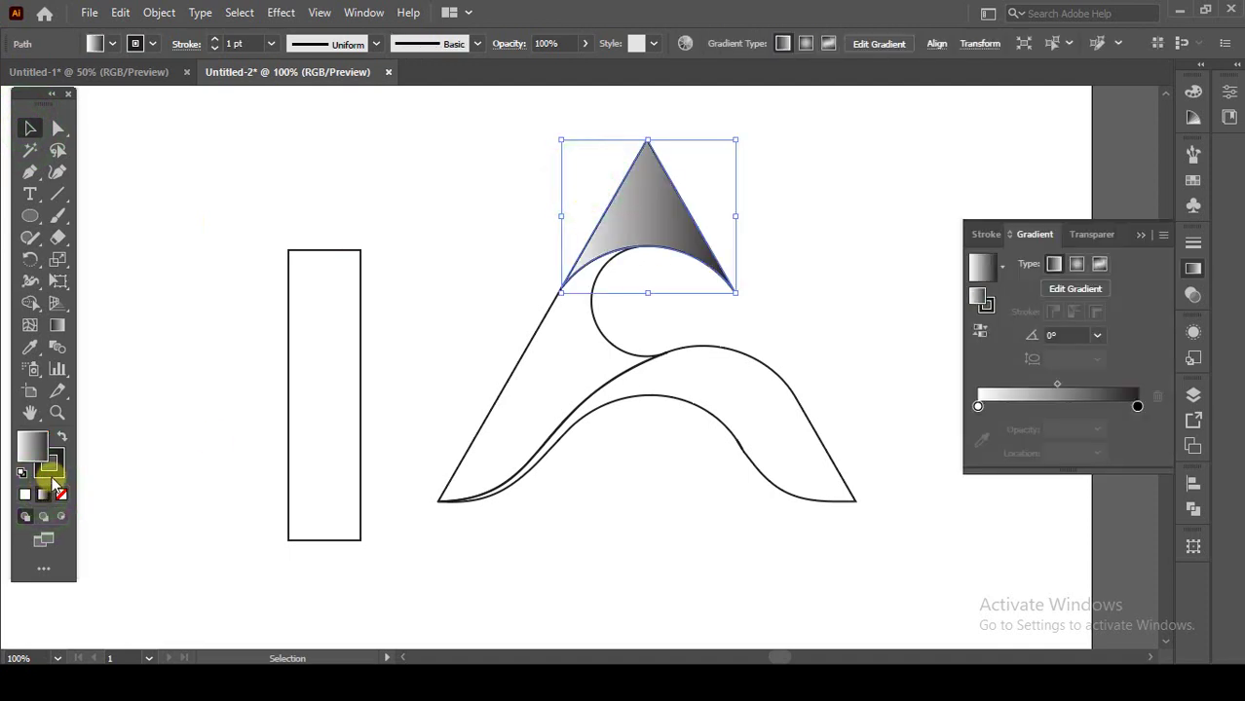
click(49, 464)
click(60, 495)
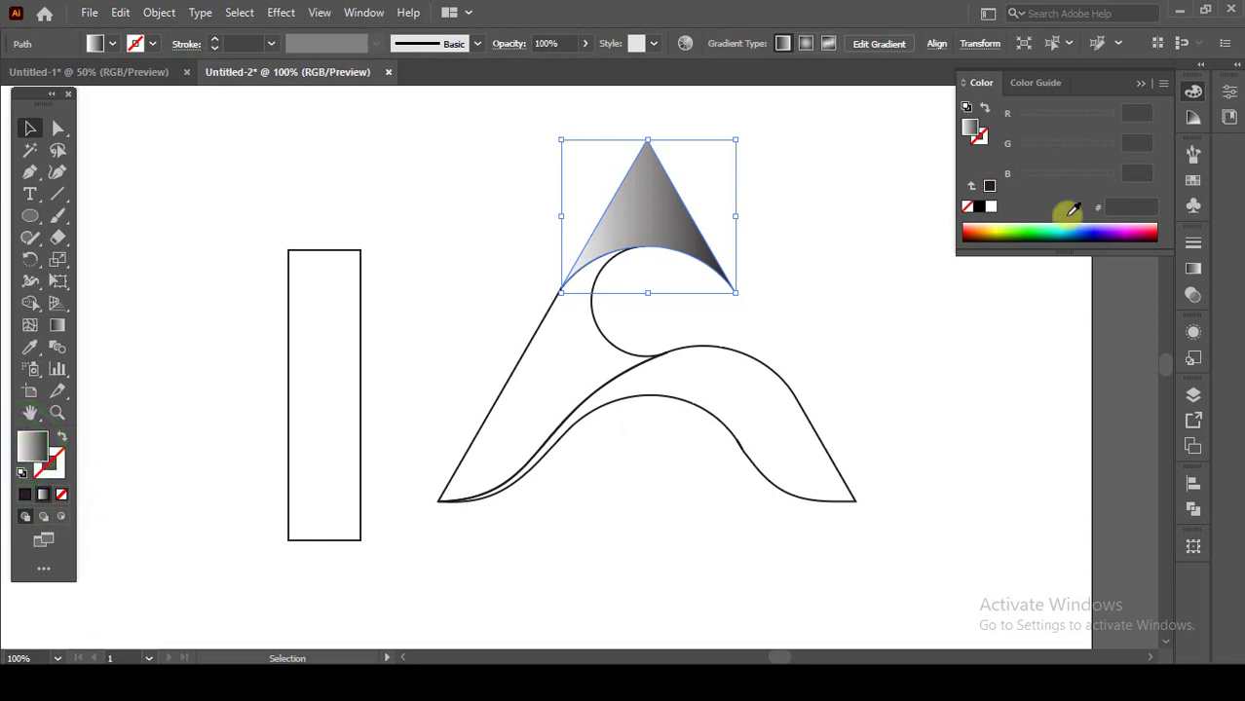
Step: Select the gradient's dark right stop and bring up the Swatches panel
click(1140, 83)
click(1193, 269)
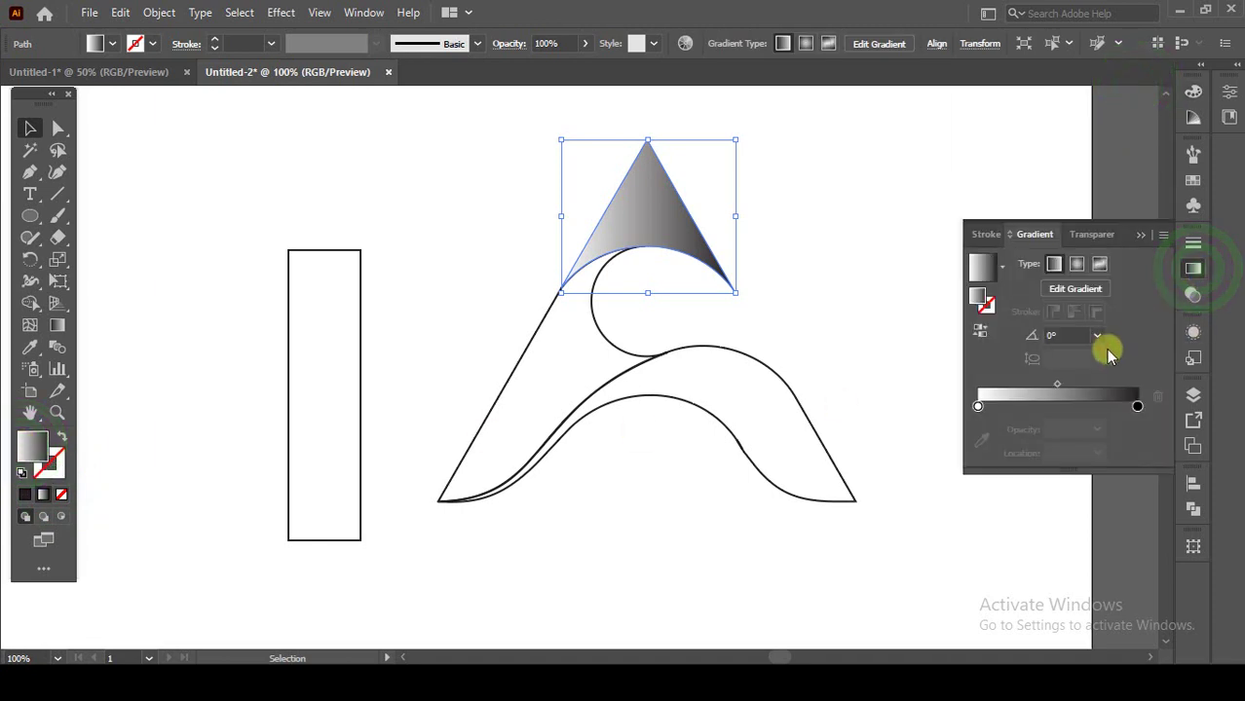
click(1137, 409)
click(1135, 403)
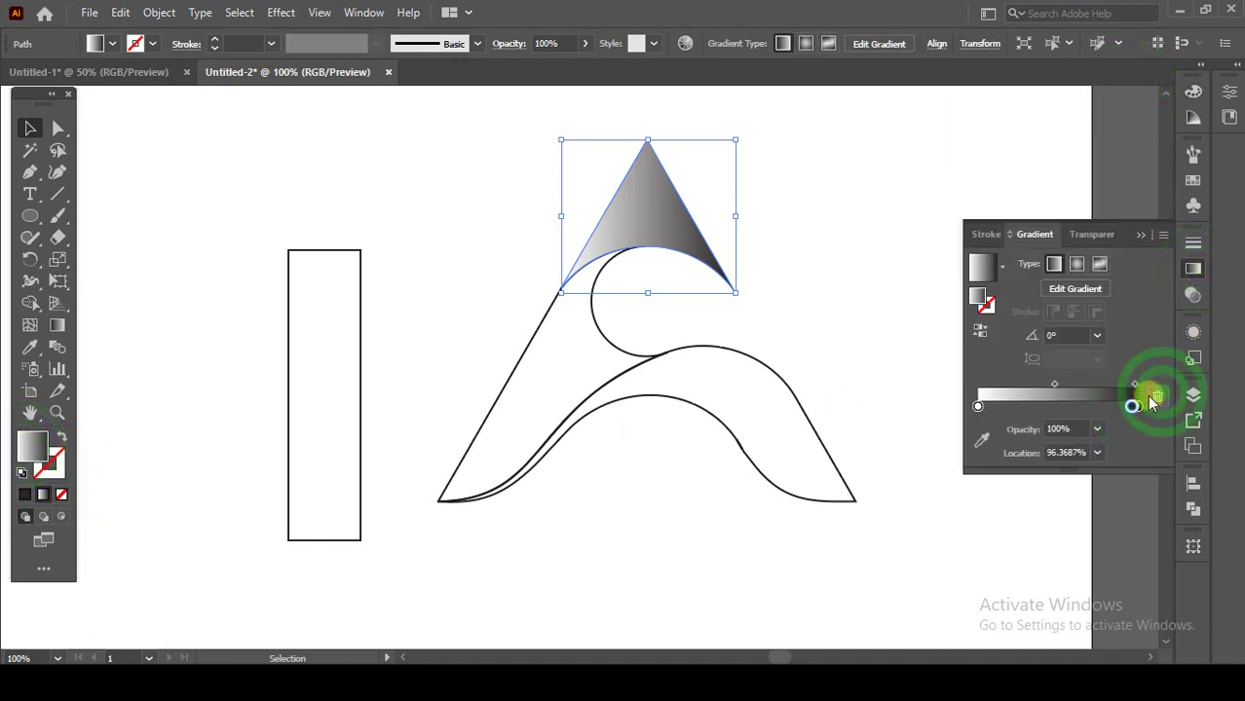
click(980, 440)
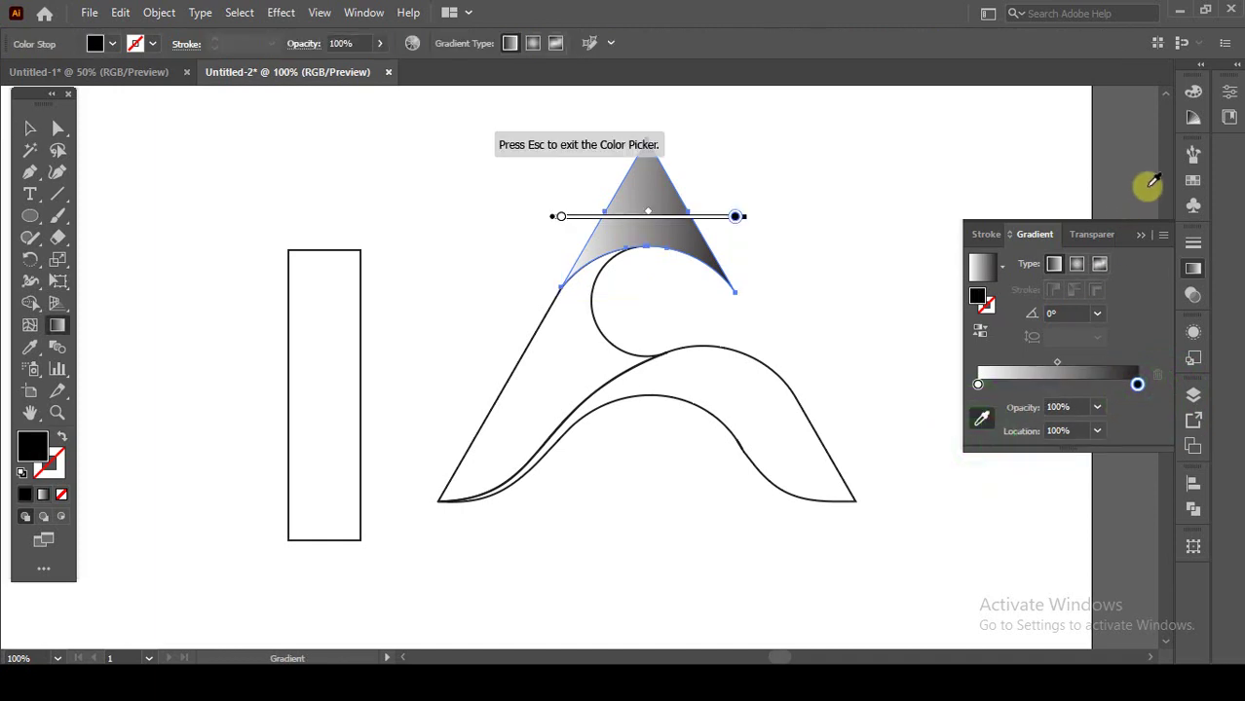
click(1193, 184)
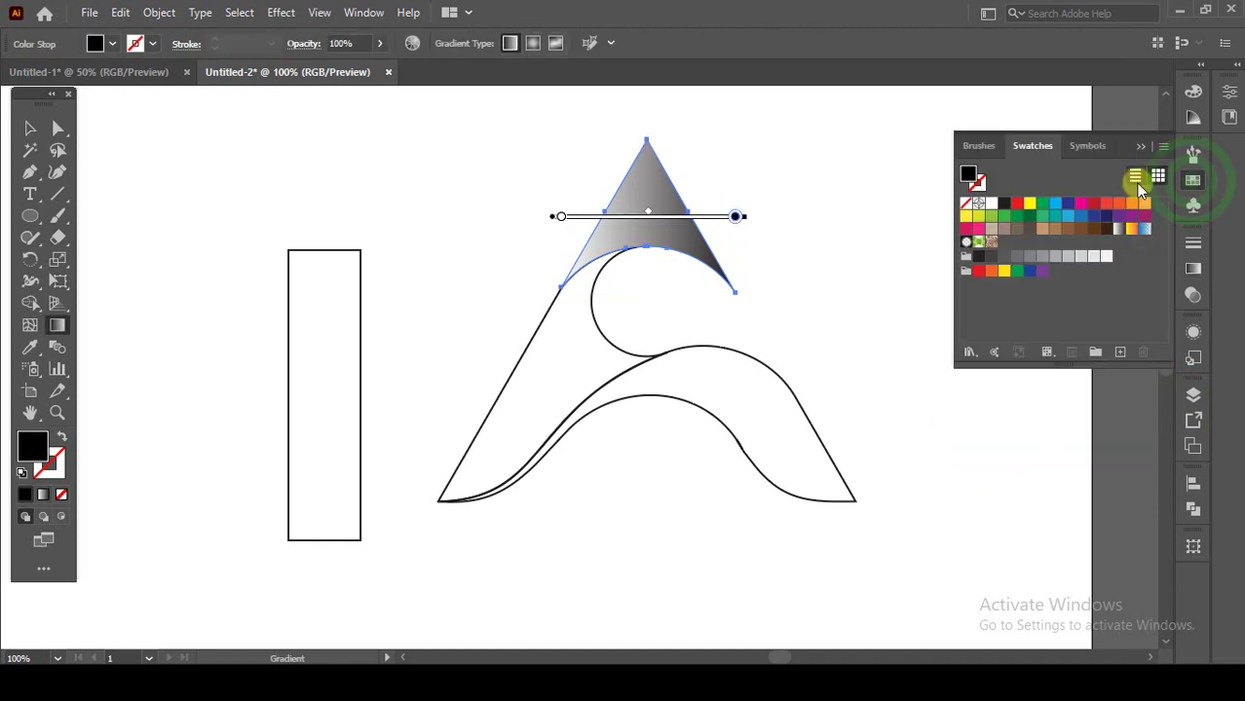
Step: Make the dark stop deep blue, duplicate it, and delete the white stop
click(1092, 217)
click(1191, 266)
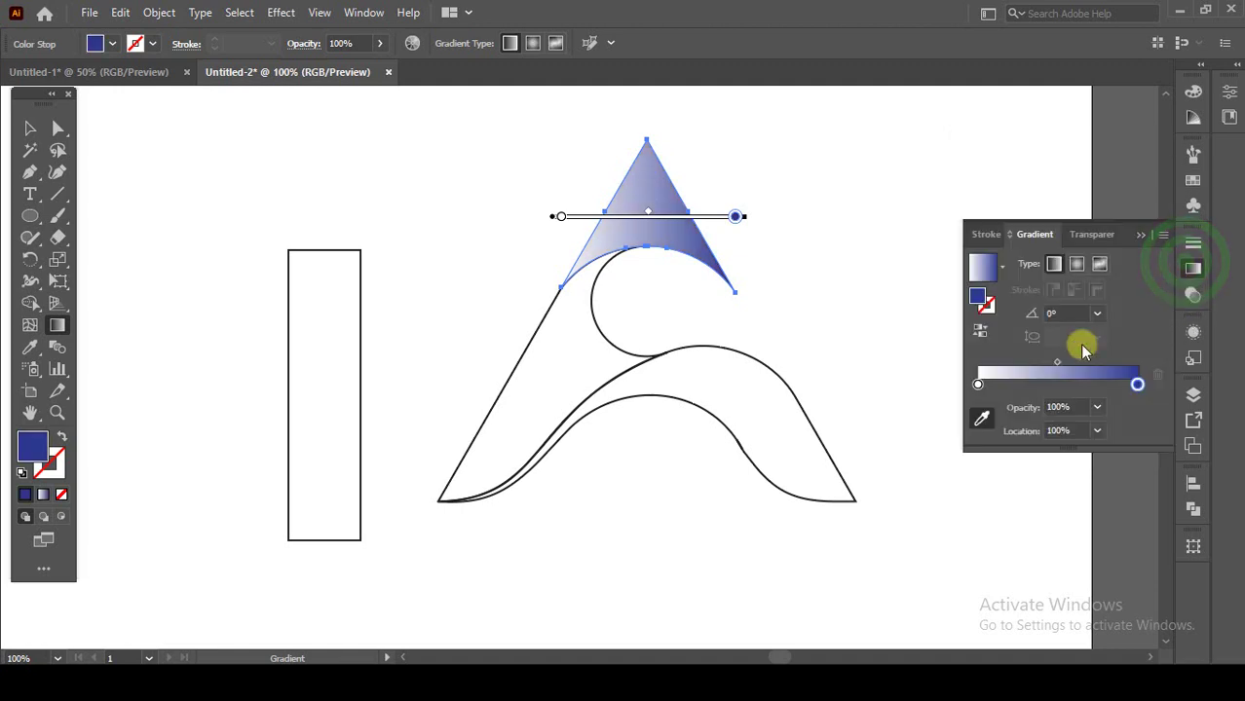
click(978, 386)
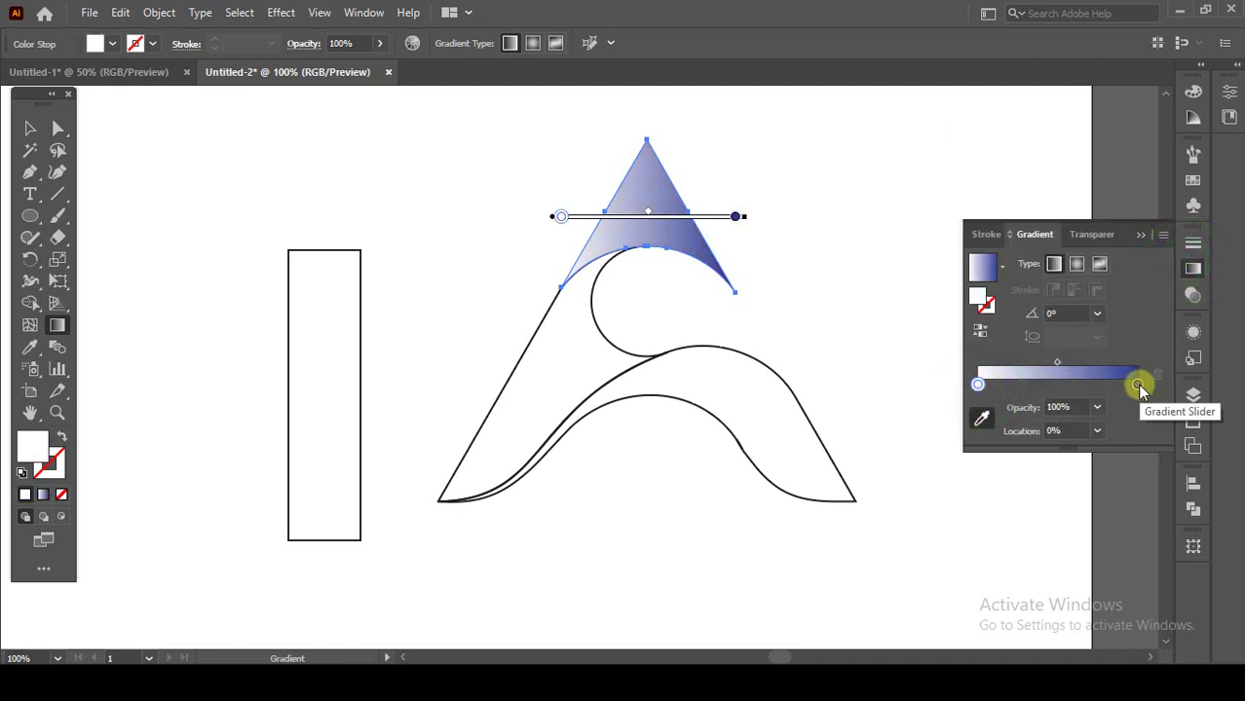
mouse_move(1136, 383)
mouse_down()
mouse_move(1019, 383)
mouse_move(1155, 374)
mouse_up()
drag(1019, 385, 978, 384)
Step: Set the left stop to a pale, less saturated blue in HSB and add a middle blue stop
double_click(978, 384)
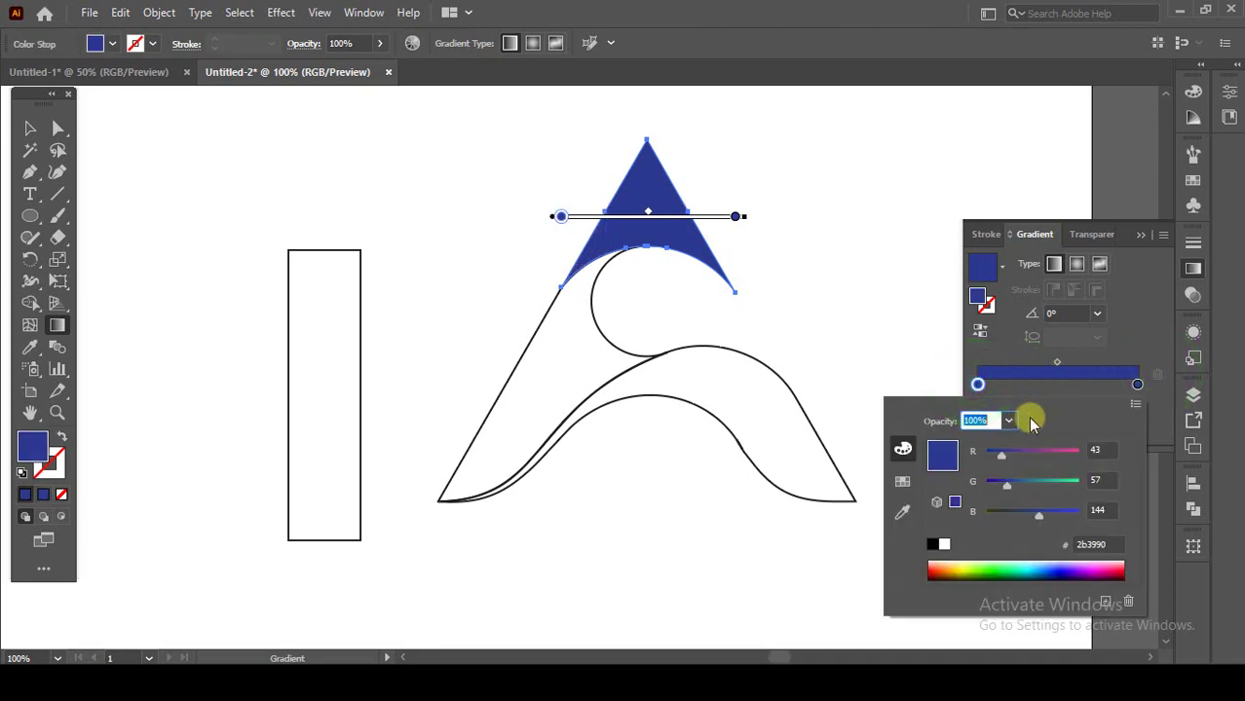
click(1135, 400)
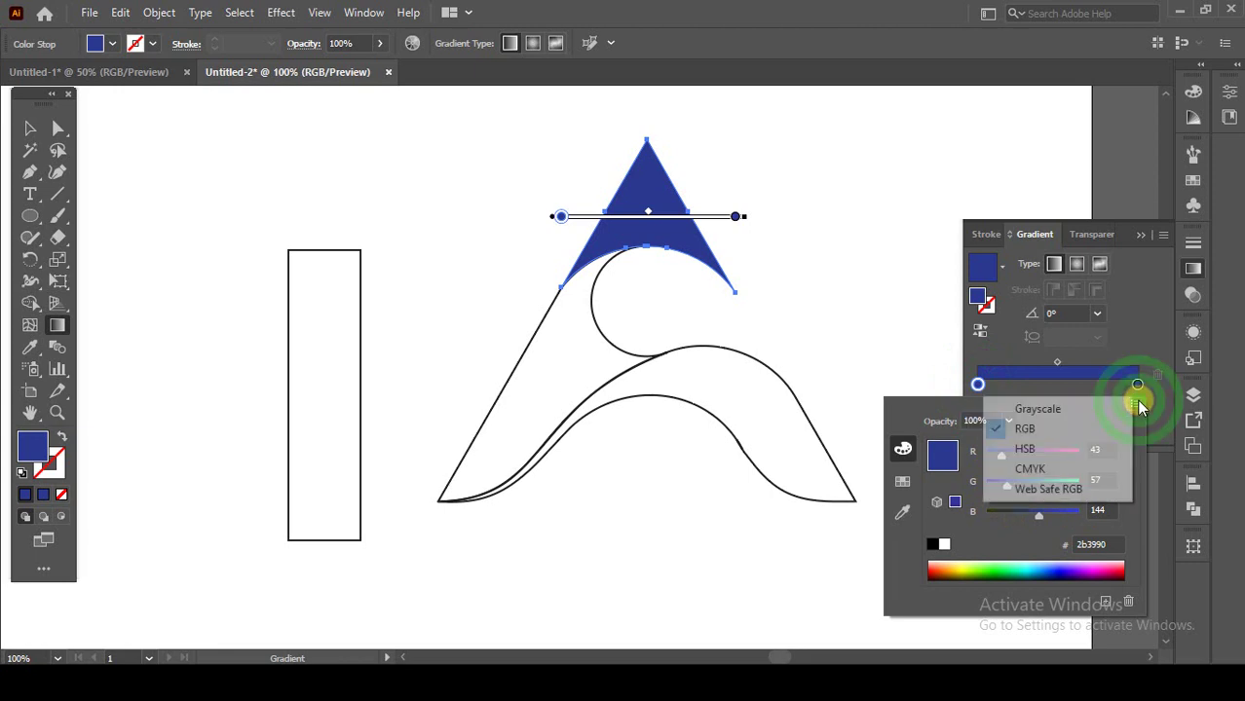
click(1055, 450)
mouse_move(1056, 491)
mouse_down()
mouse_move(1036, 502)
mouse_move(1042, 519)
mouse_up()
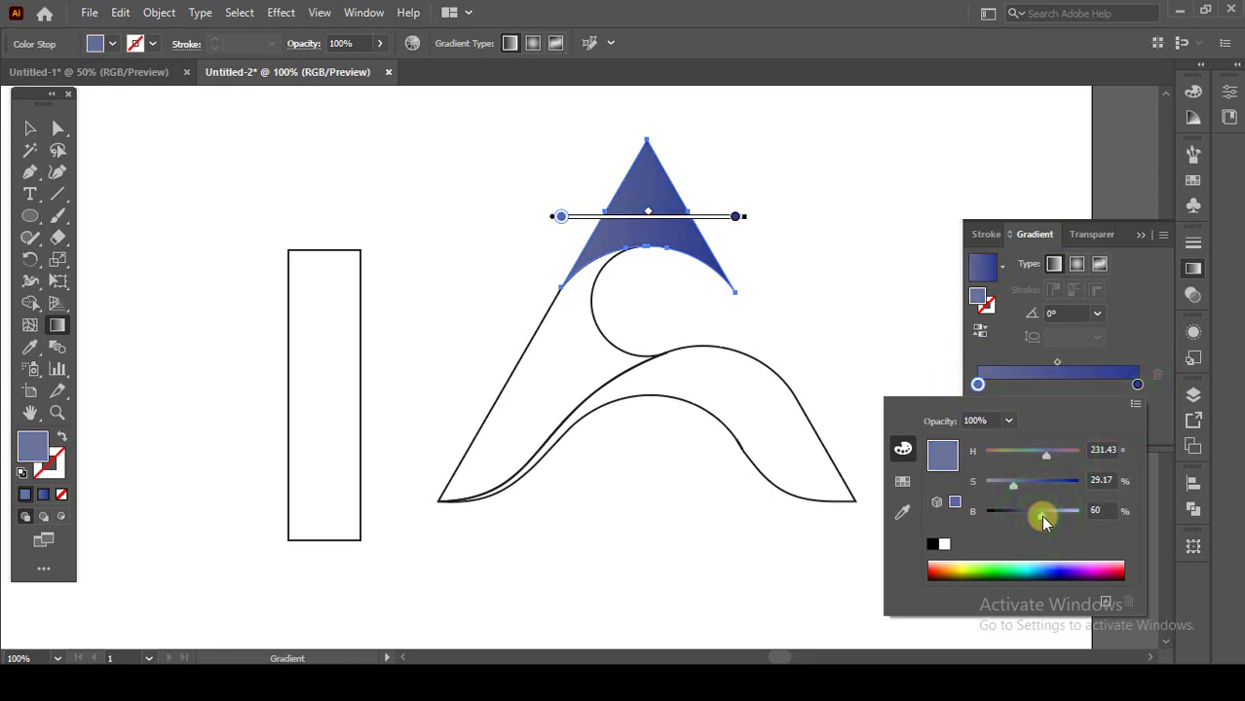
click(1128, 353)
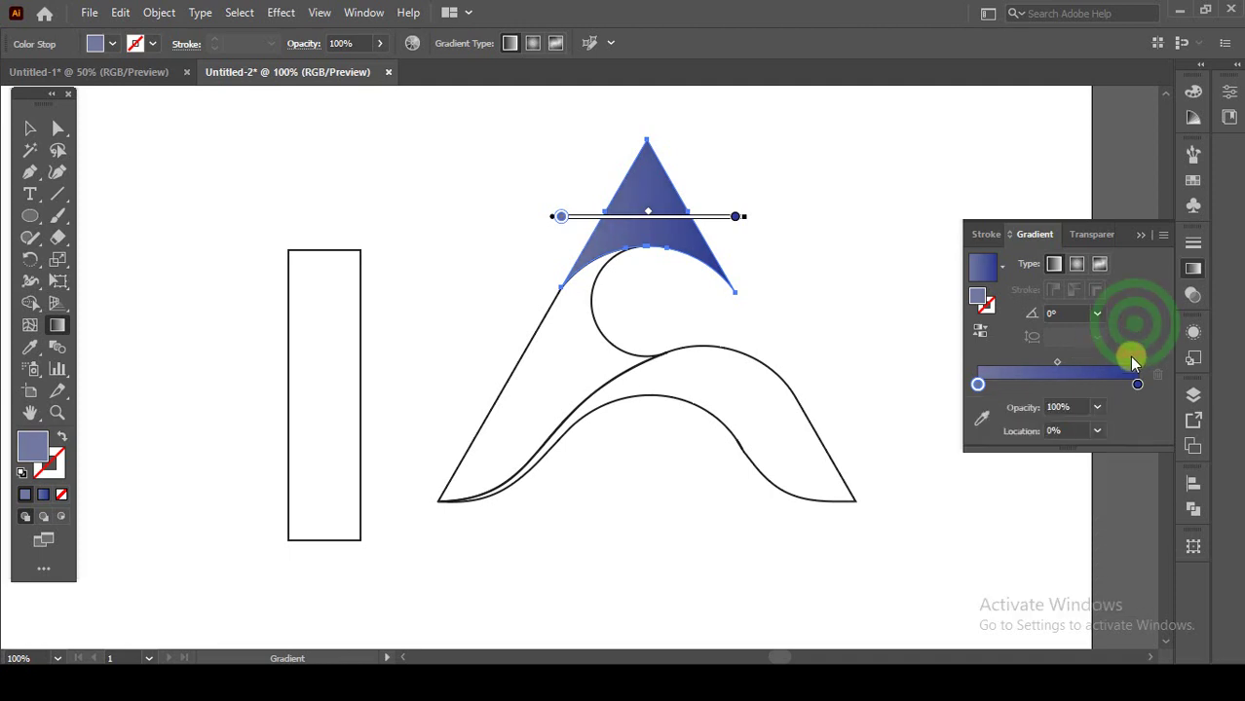
mouse_move(1138, 387)
mouse_down()
mouse_move(1067, 385)
mouse_move(1150, 388)
mouse_up()
Step: Darken the rightmost blue gradient stop slightly using the HSB sliders
double_click(1137, 385)
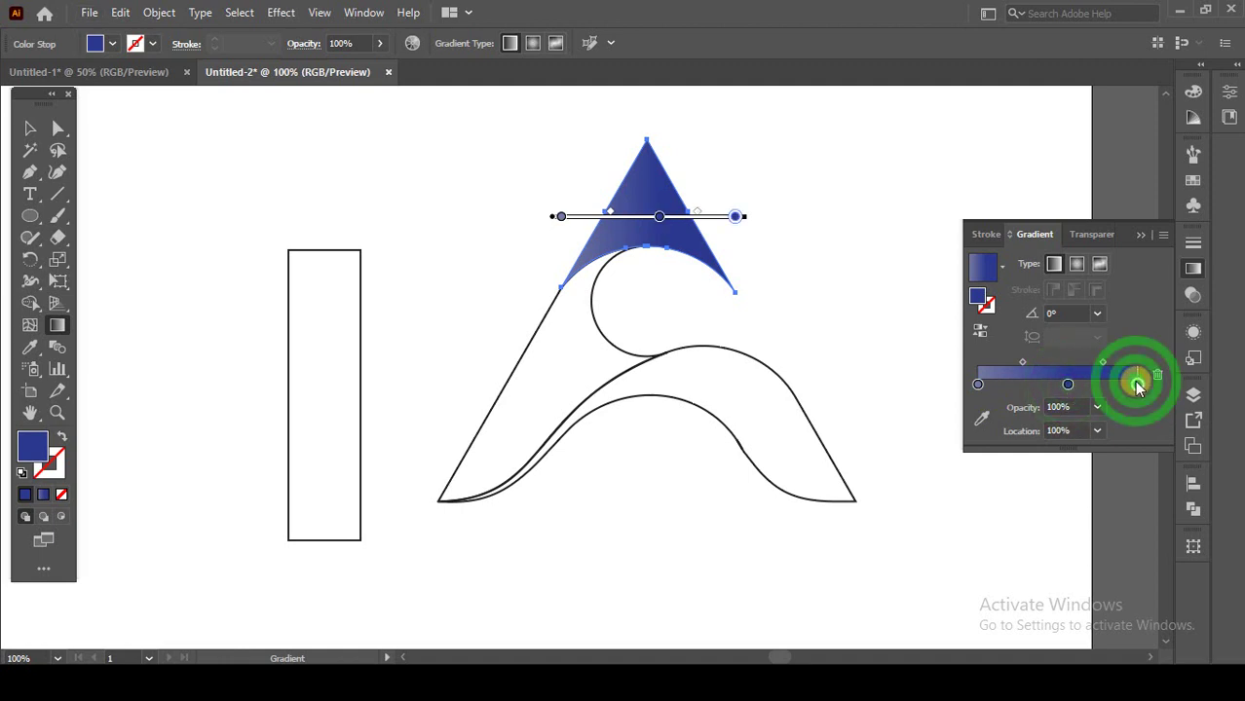
drag(1039, 516, 1065, 493)
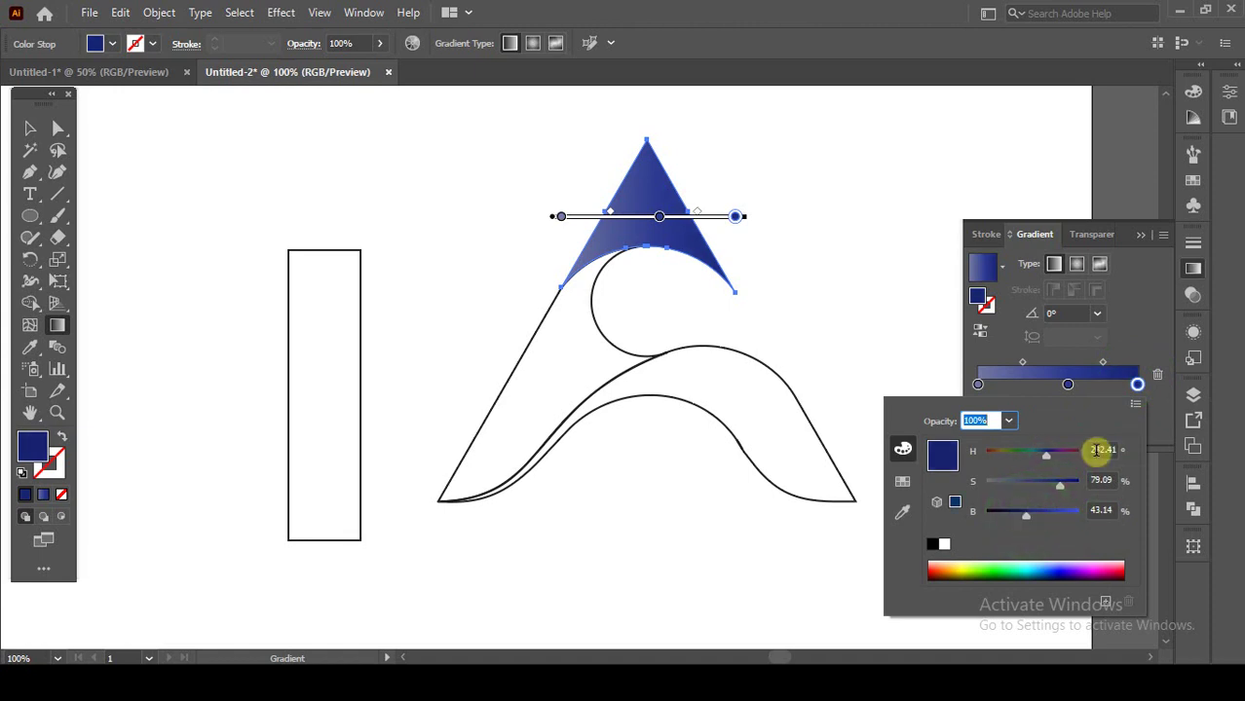
click(1128, 329)
double_click(1067, 383)
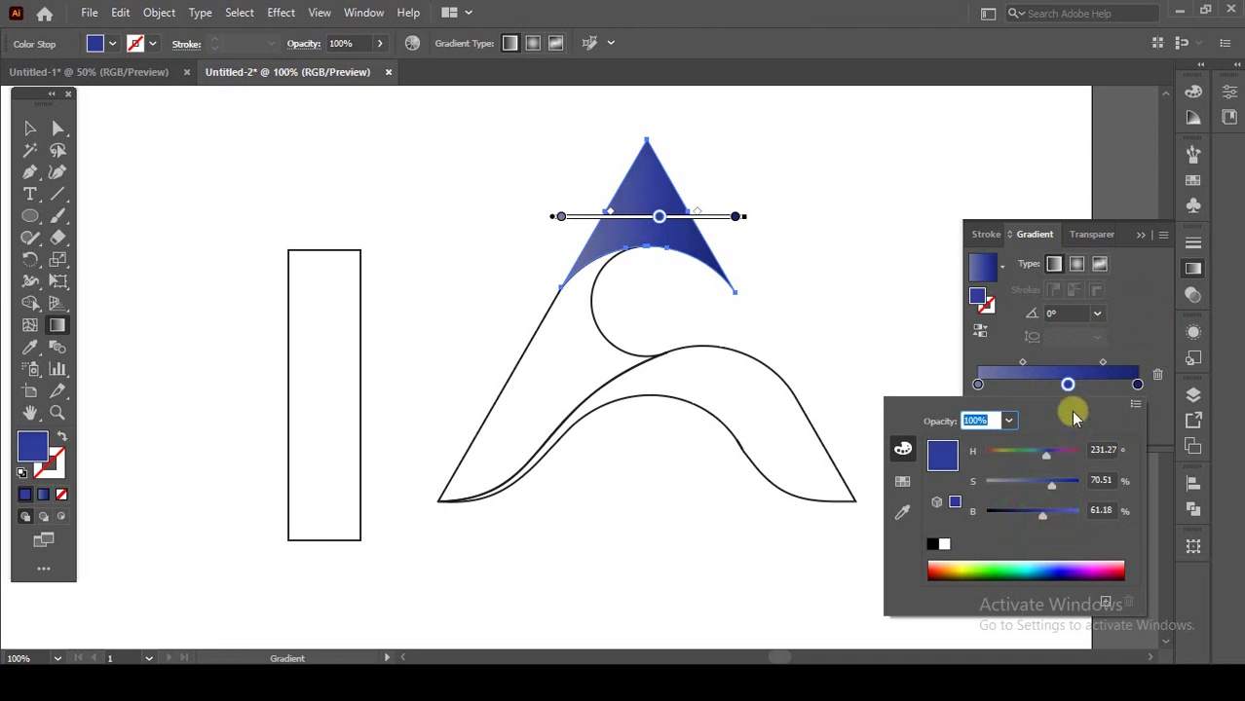
click(1134, 328)
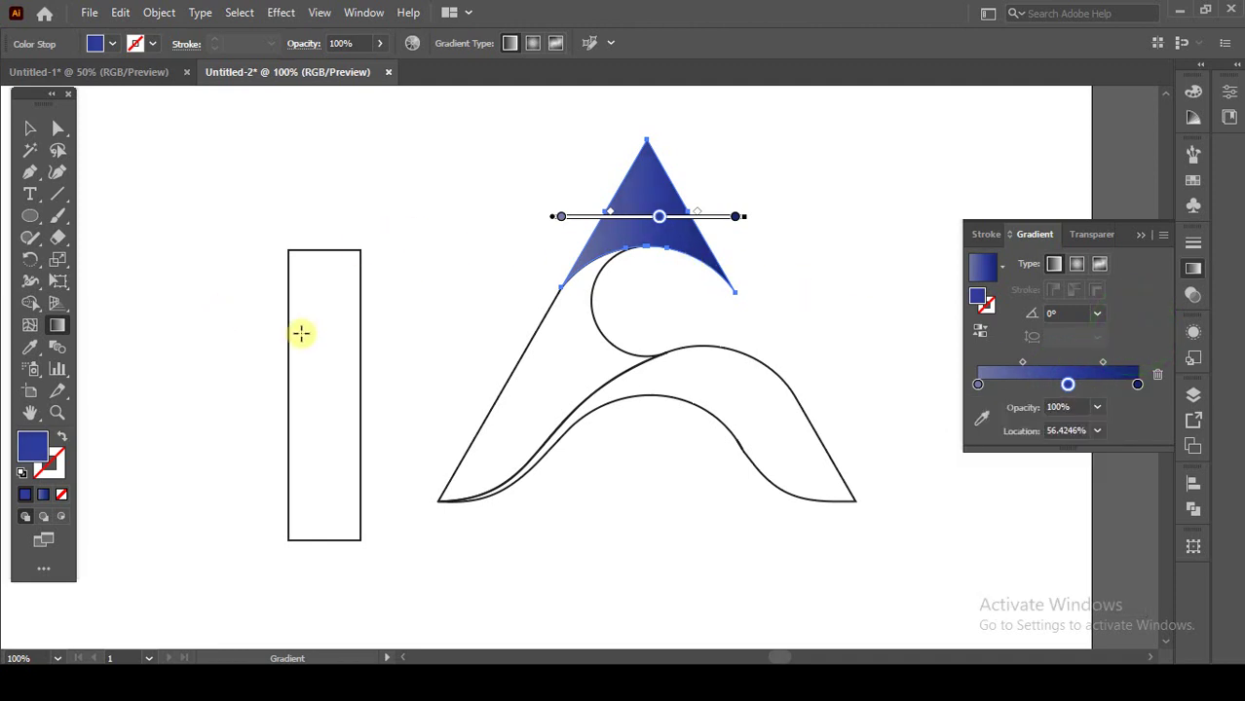
Step: Tilt the triangle's gradient to about 4.9° and slightly raise the left stop's saturation
mouse_move(567, 243)
mouse_down()
mouse_move(709, 231)
mouse_move(668, 221)
mouse_move(597, 238)
mouse_up()
click(591, 235)
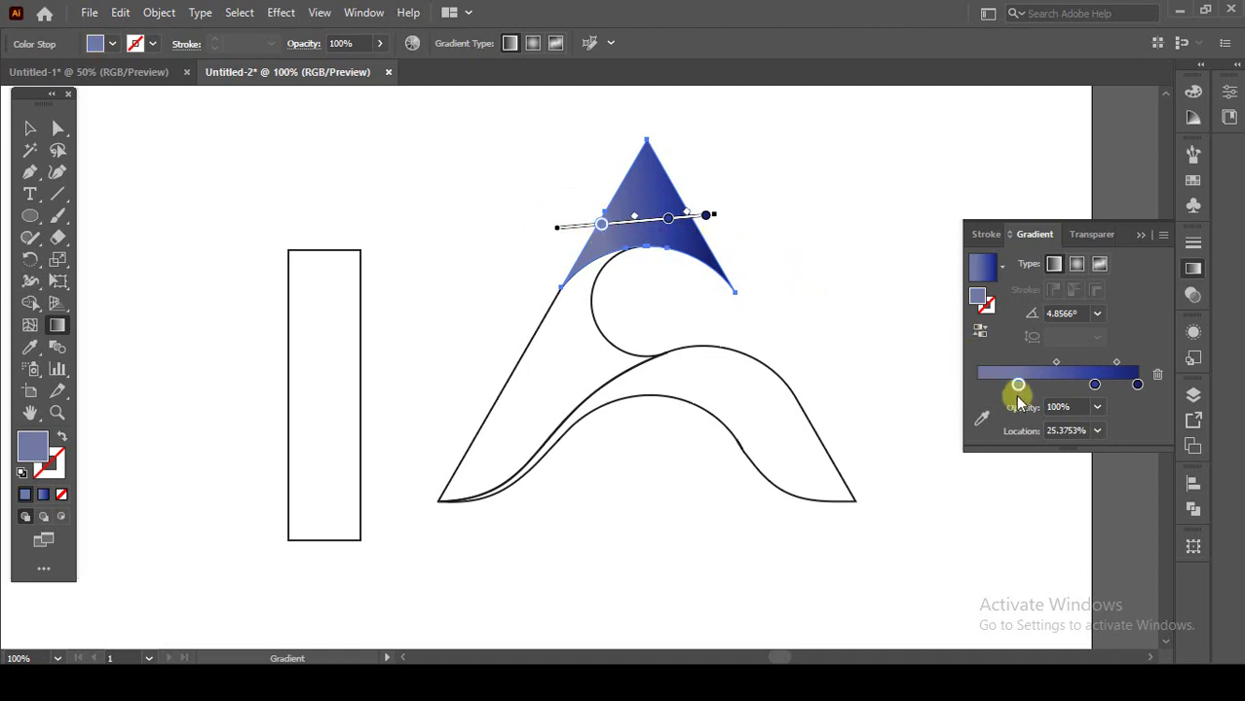
double_click(1018, 384)
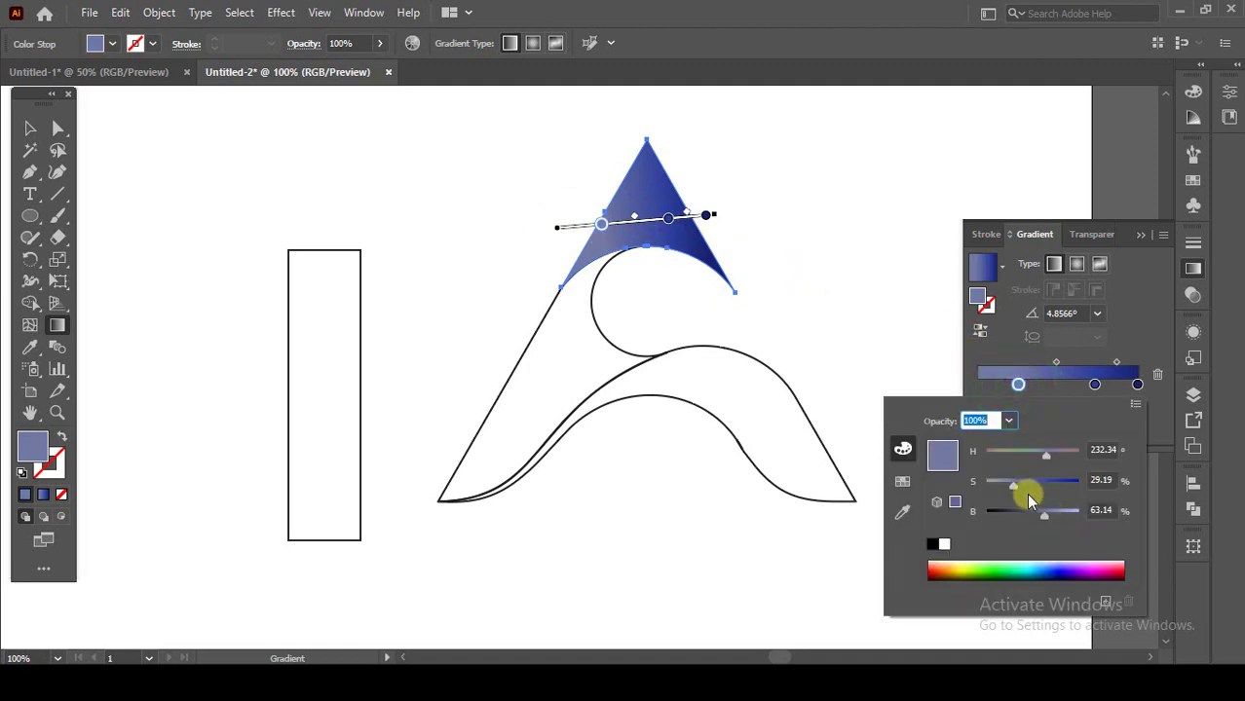
drag(1017, 487, 1031, 487)
click(1045, 517)
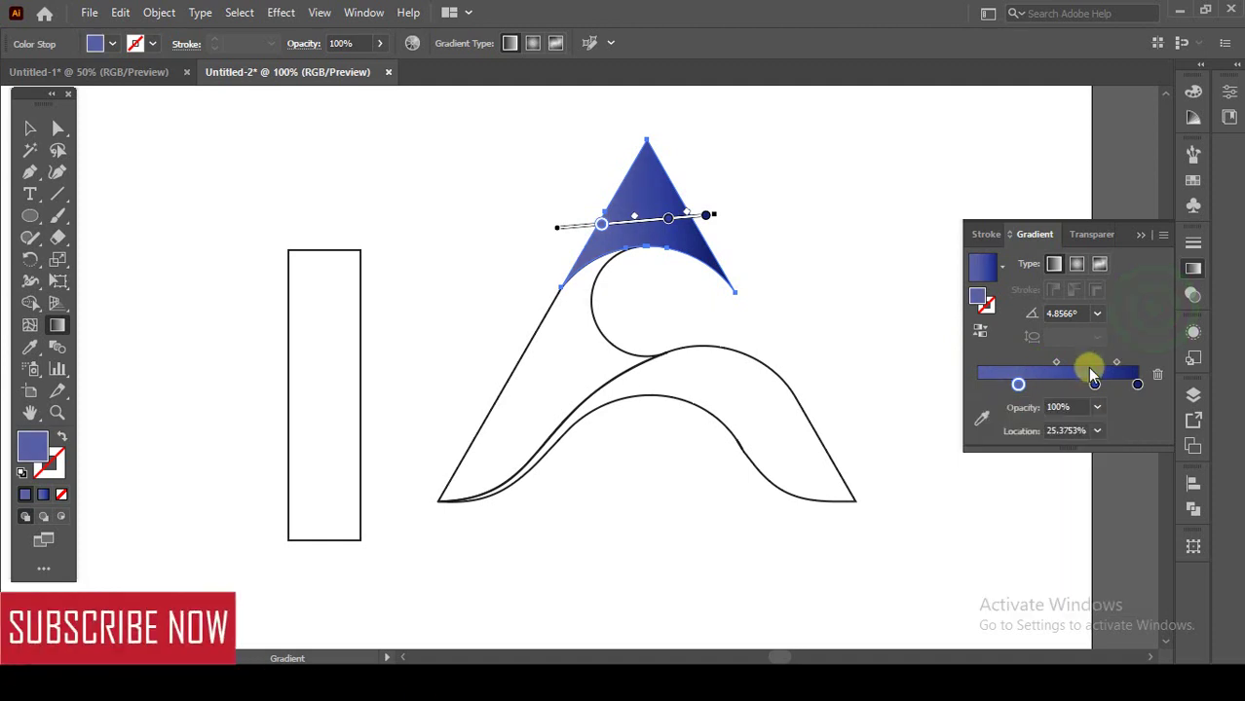
Step: Brighten the middle stop to 68% and shift it to about 64.6%, then deselect the triangle
double_click(1094, 382)
click(1040, 514)
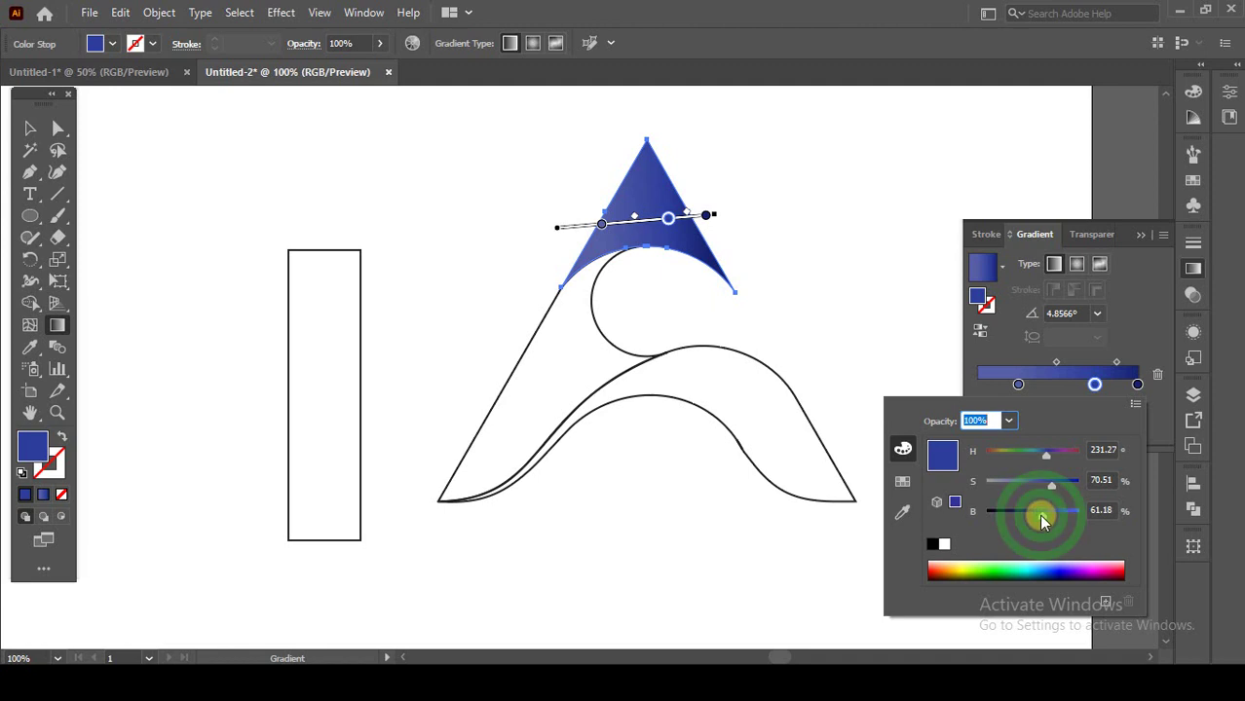
drag(1043, 514, 1047, 516)
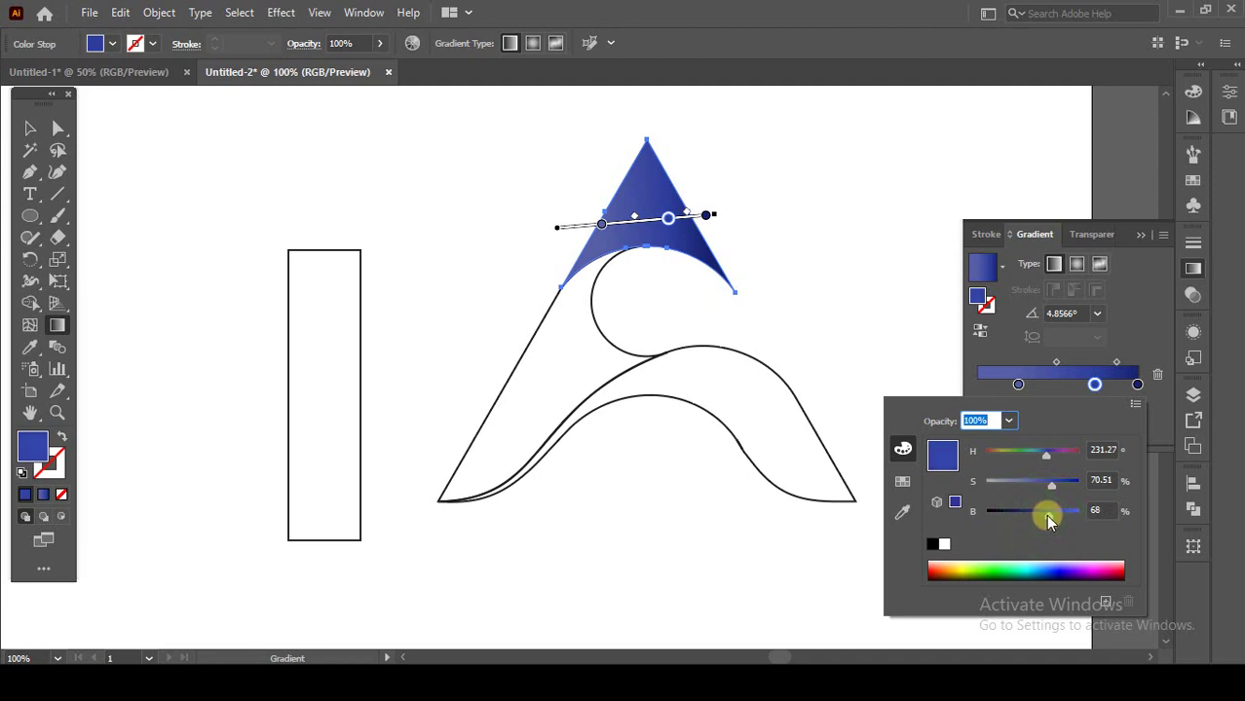
click(1144, 318)
click(673, 223)
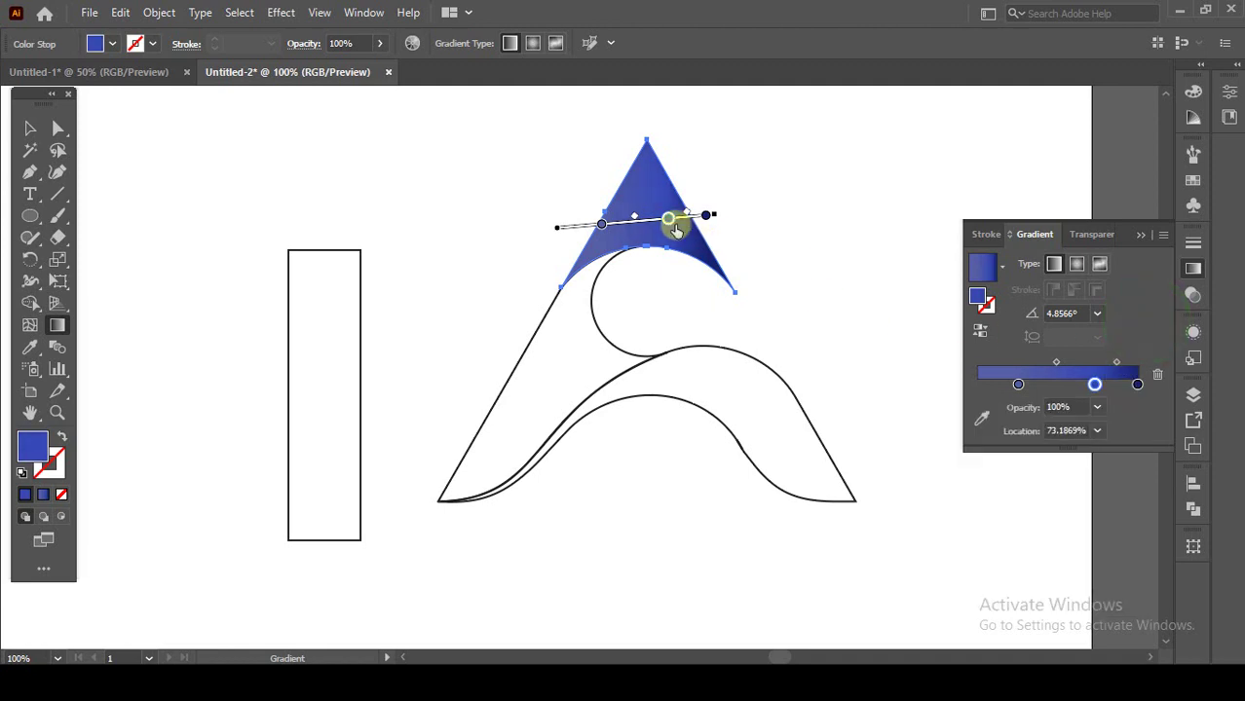
drag(672, 226, 666, 219)
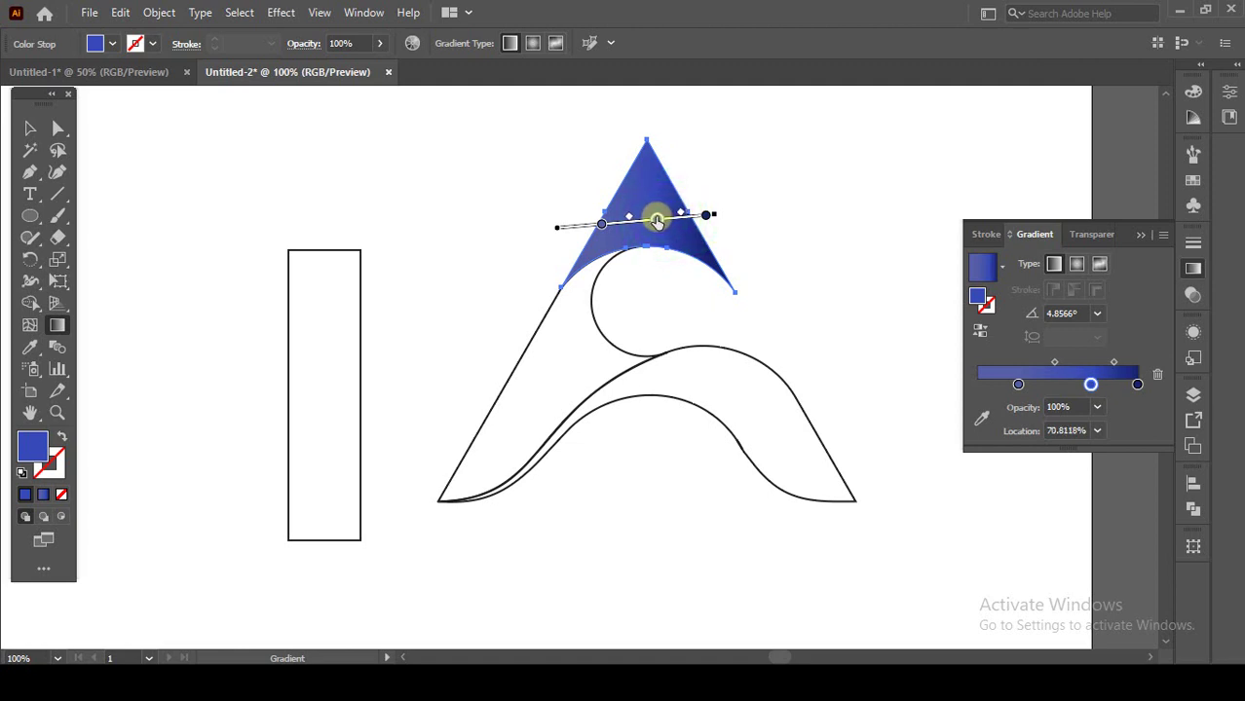
click(769, 205)
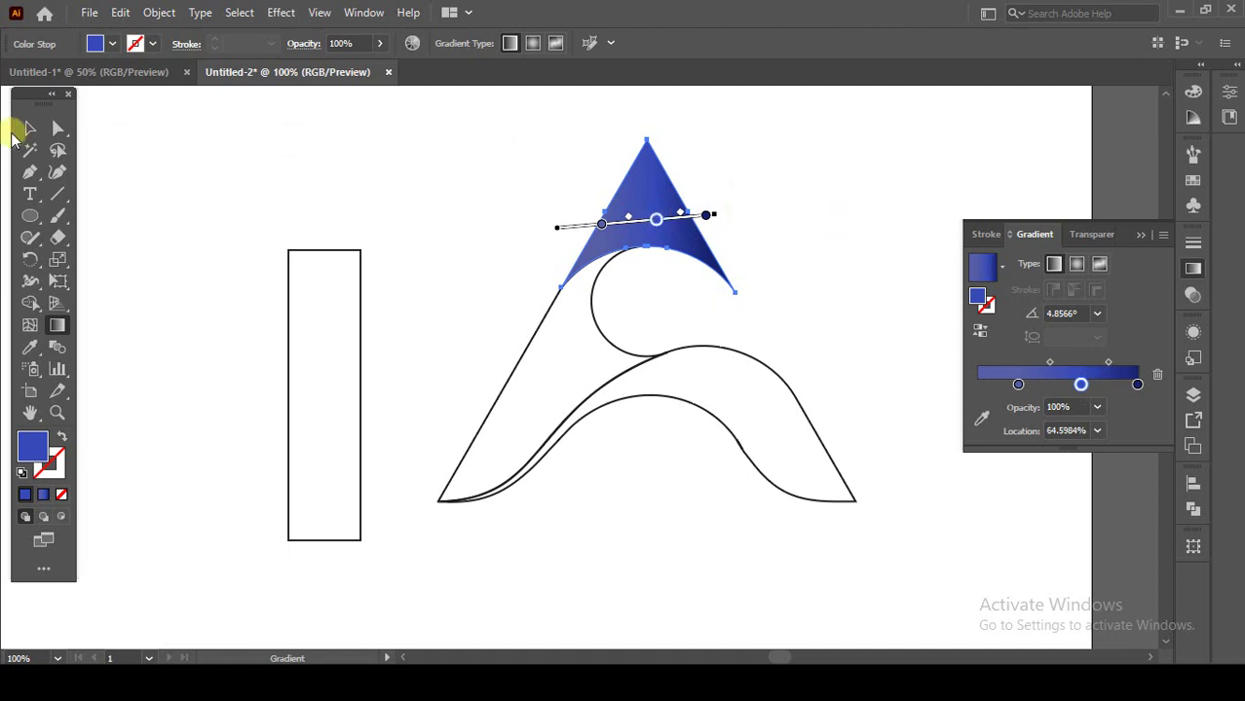
click(29, 128)
click(407, 186)
Step: Copy the triangle's blue gradient onto the left band with the Eyedropper and angle it about 141°
drag(469, 305, 550, 355)
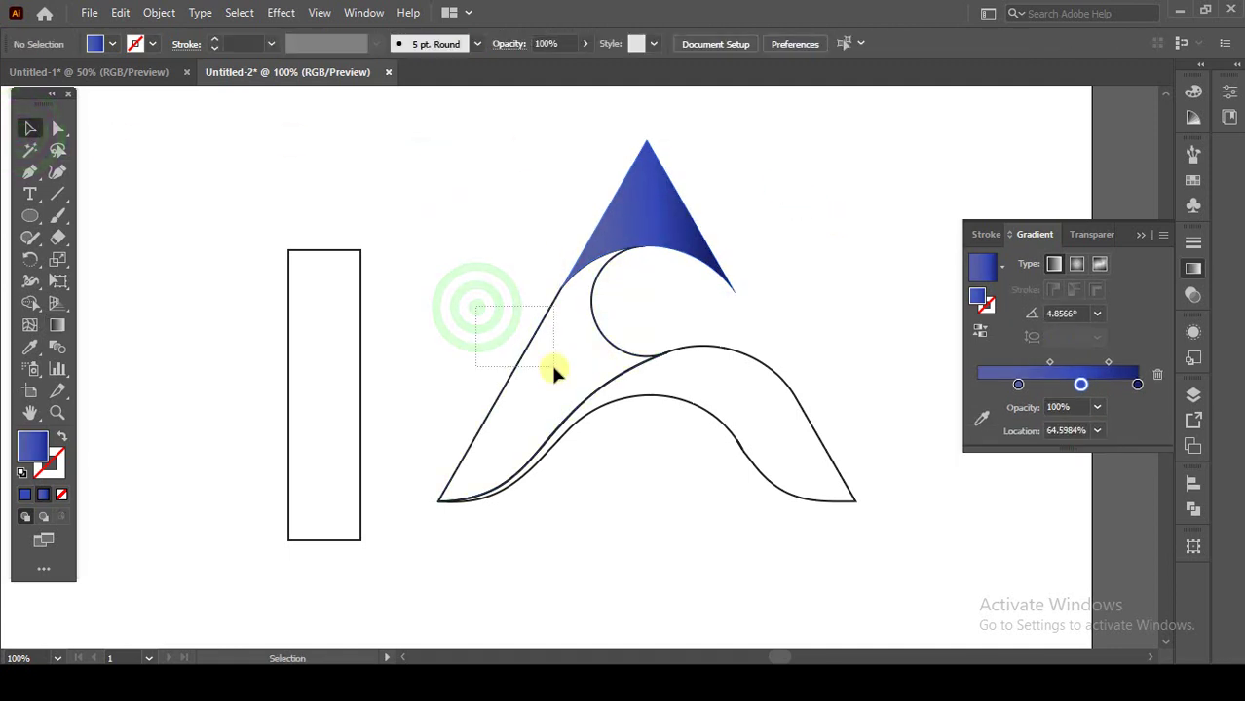
click(30, 347)
click(630, 224)
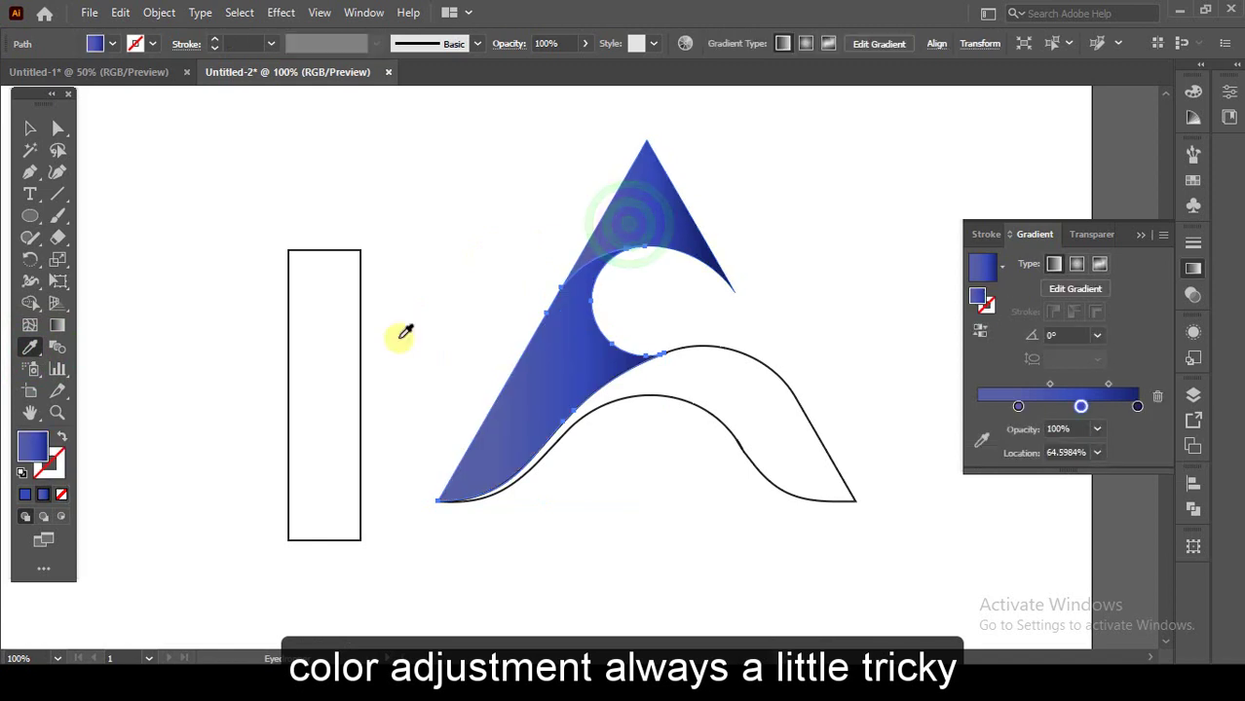
click(57, 326)
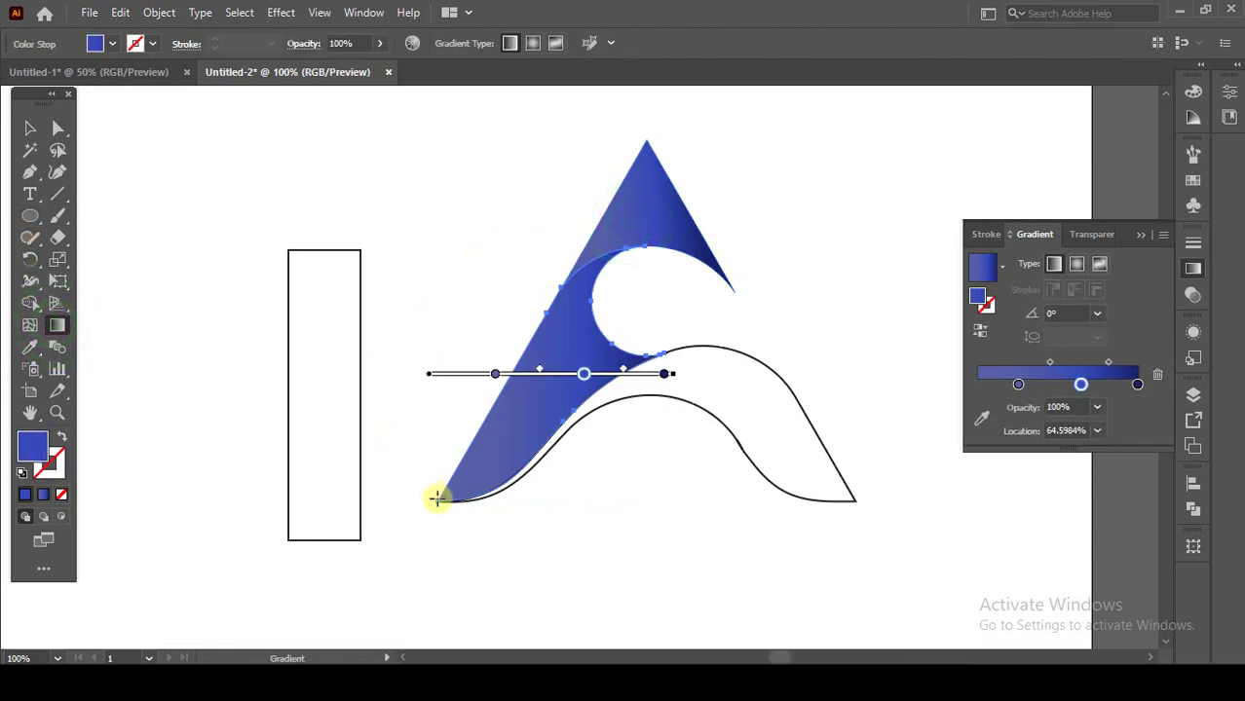
drag(681, 542, 591, 459)
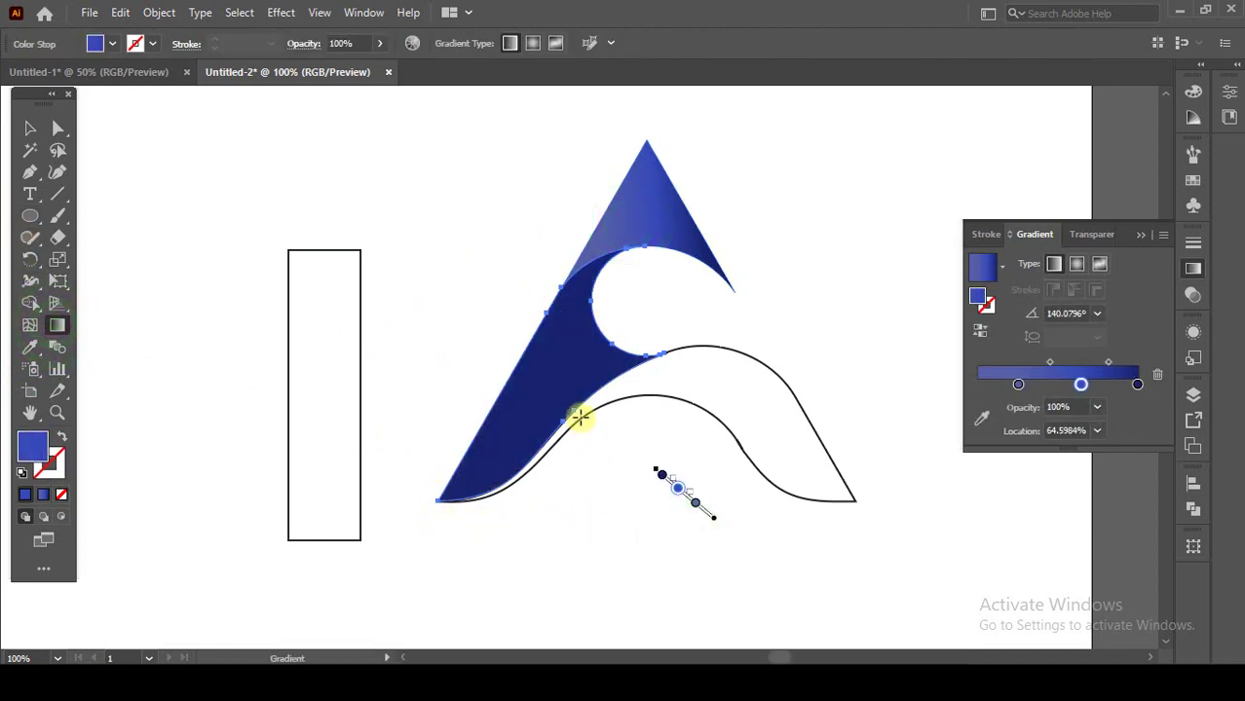
drag(588, 415, 526, 365)
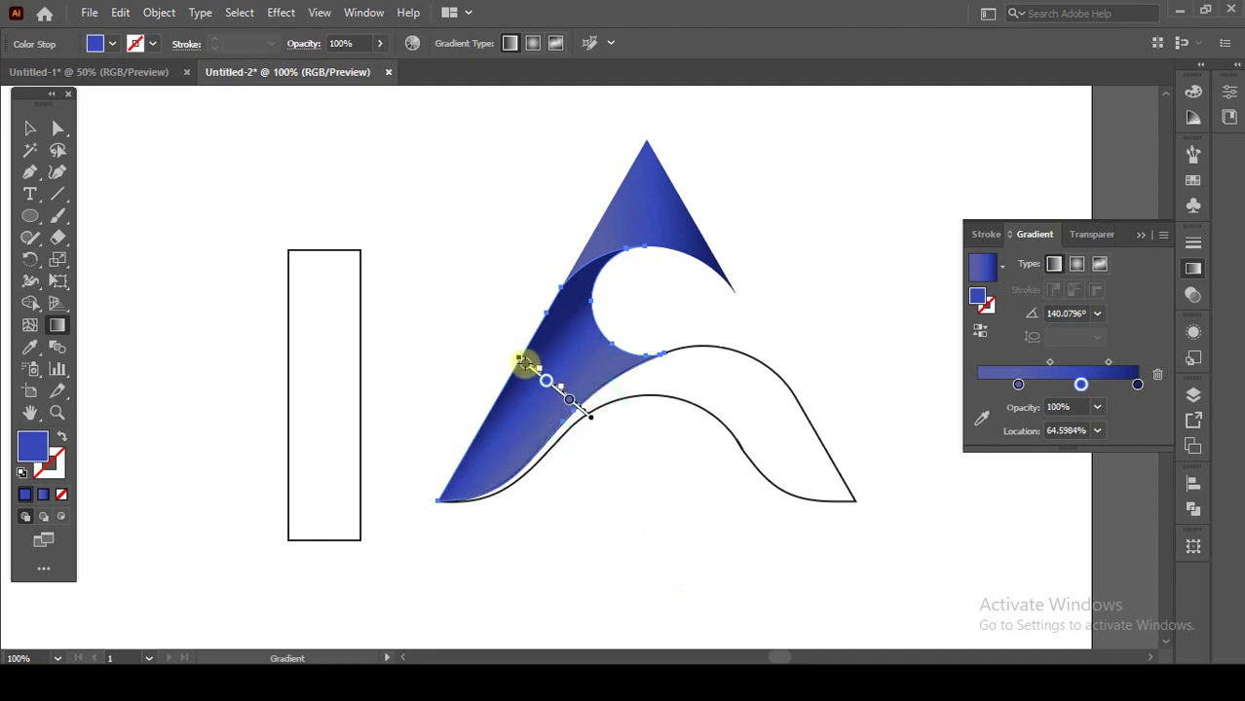
drag(514, 357, 517, 355)
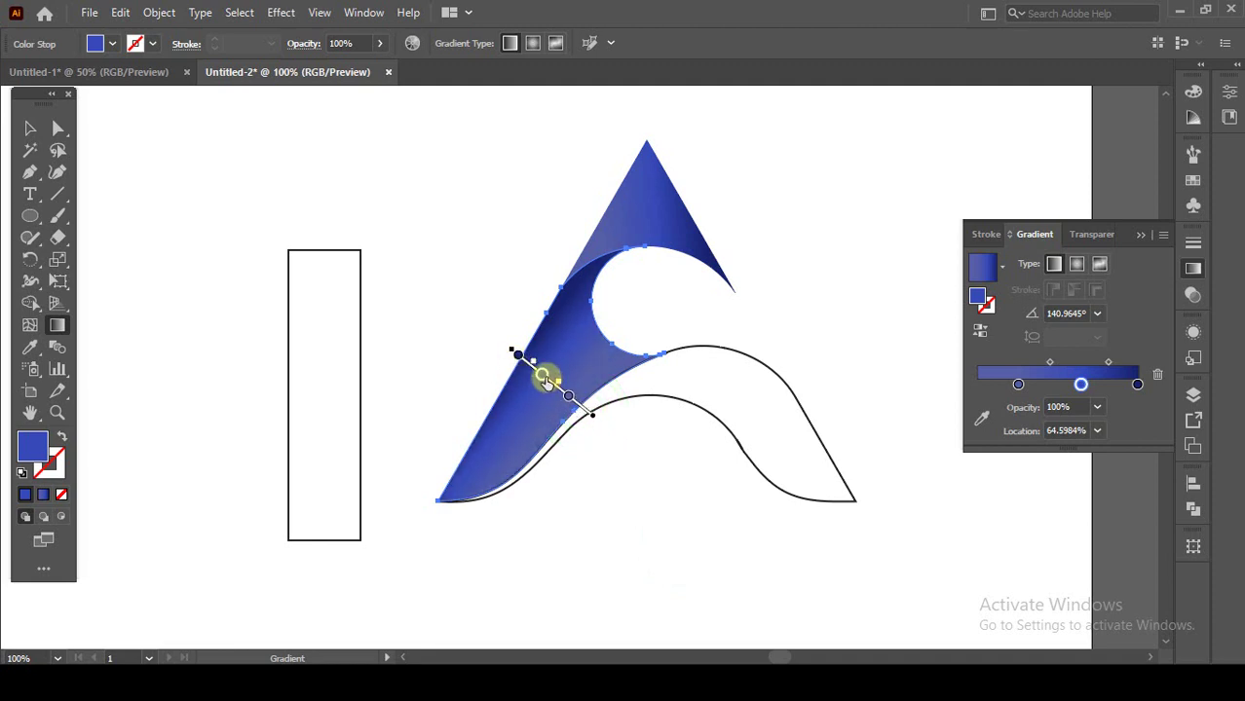
drag(567, 395, 562, 392)
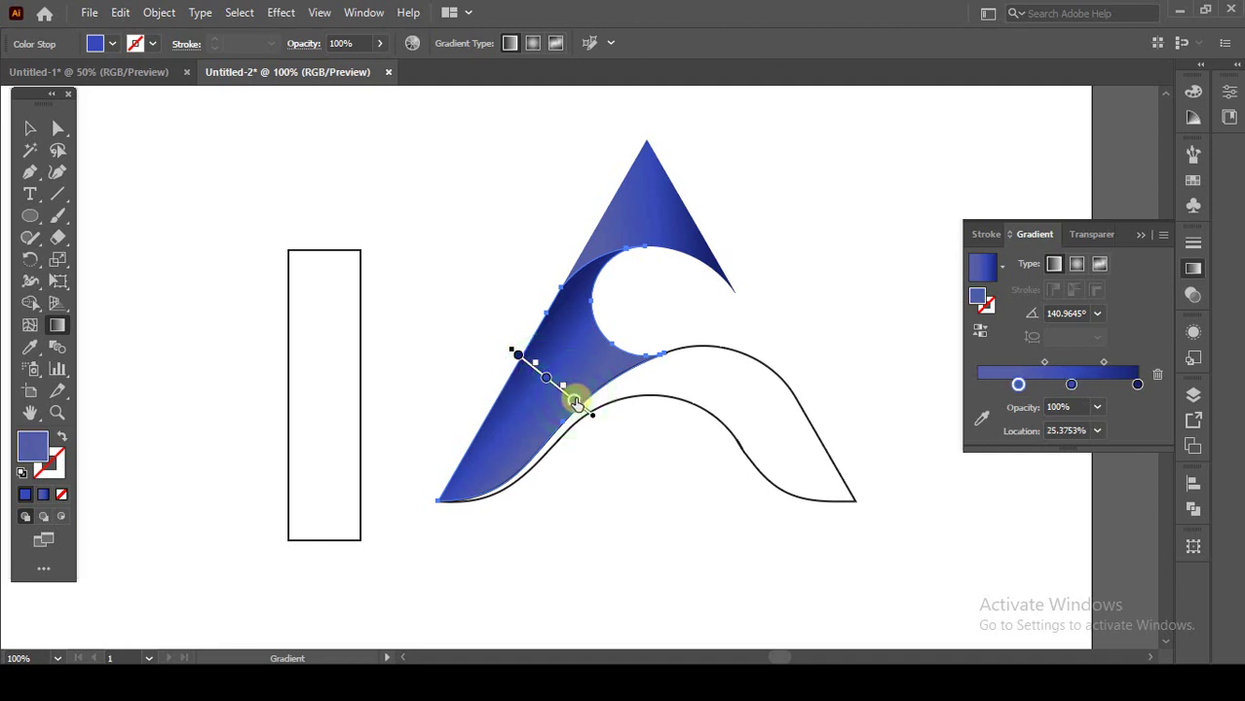
Step: Move the first stop nearer the start and brighten its blue
drag(1018, 385, 1004, 384)
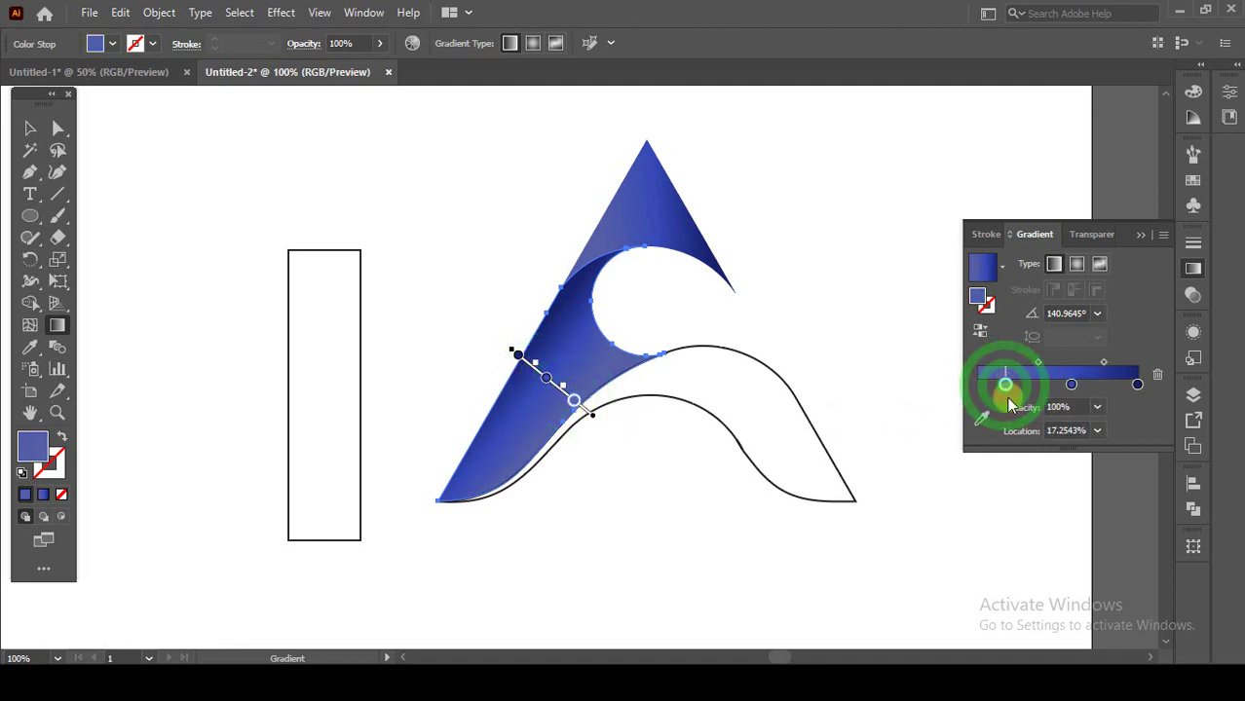
double_click(1004, 385)
drag(1043, 516, 1037, 492)
click(1032, 489)
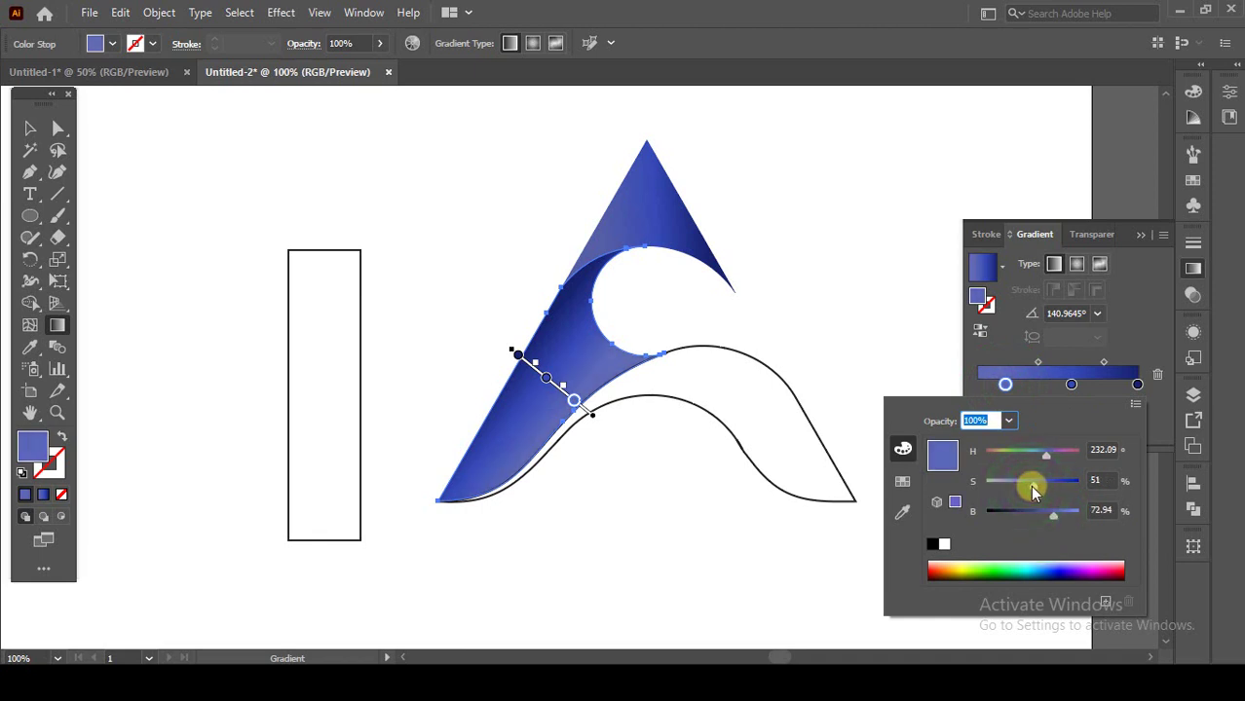
click(1132, 323)
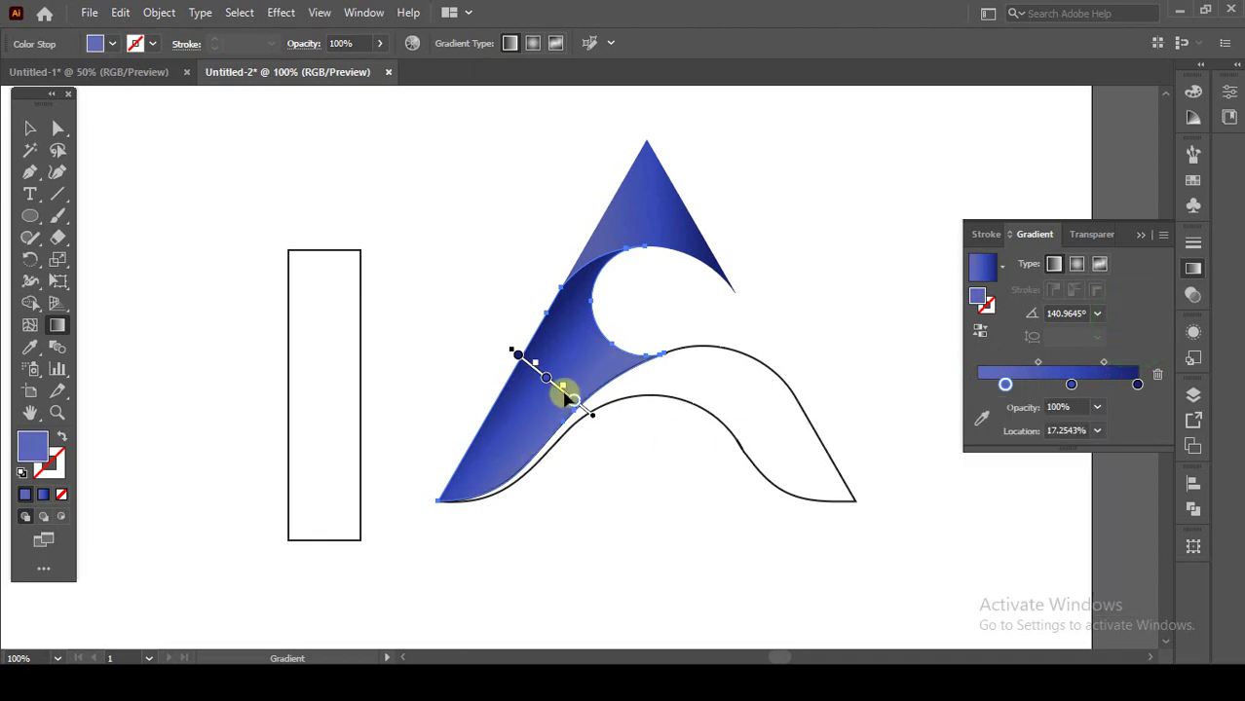
Step: Extend the gradient's end point and shift the middle stop toward the start
drag(574, 401, 582, 409)
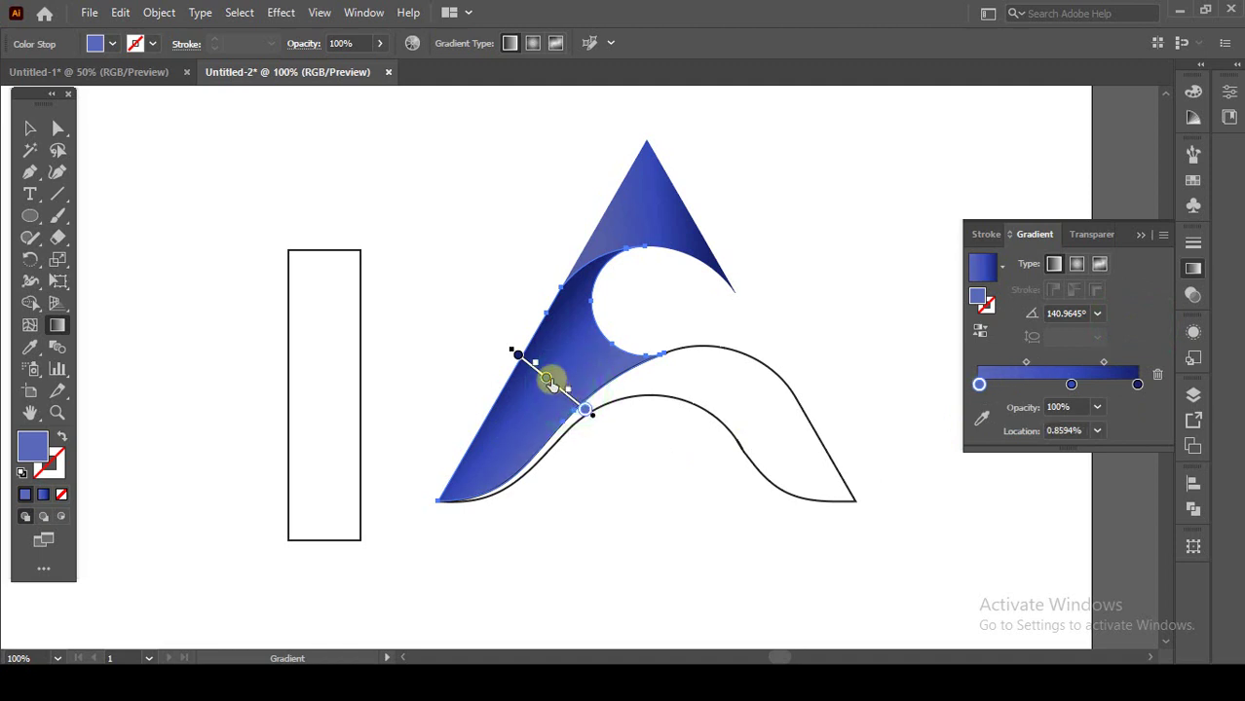
click(552, 385)
drag(557, 389, 538, 369)
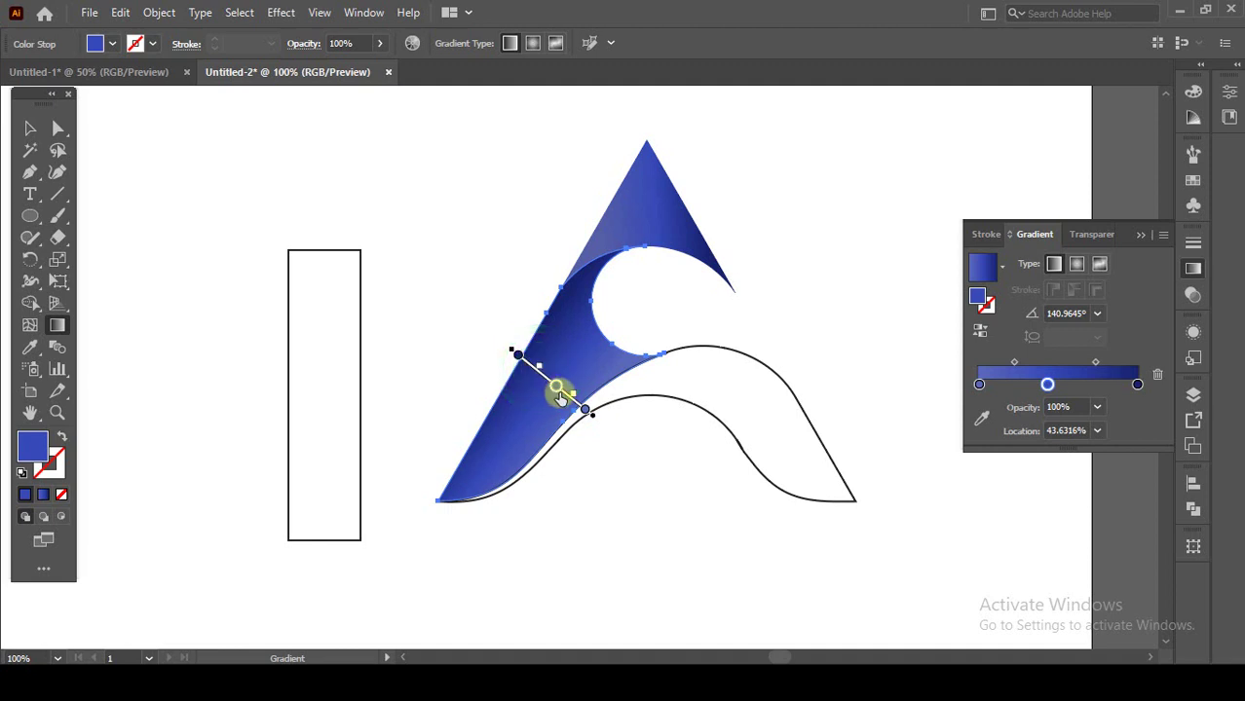
click(563, 395)
drag(559, 394, 555, 390)
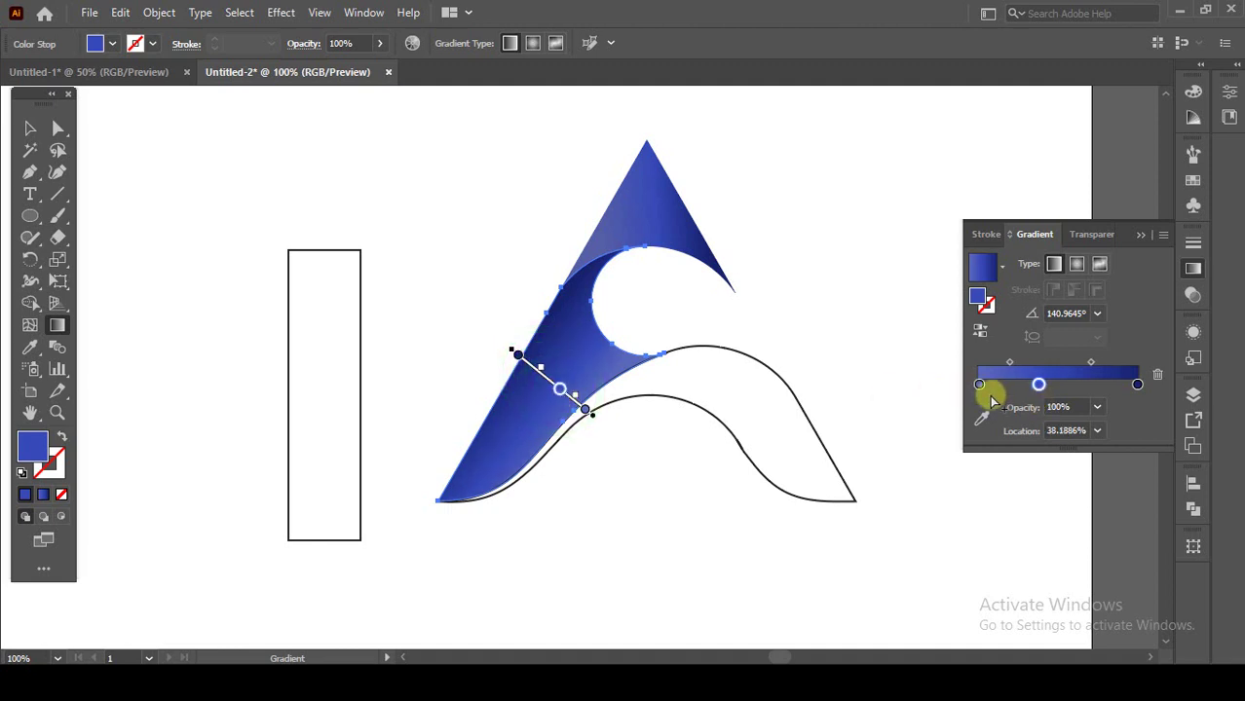
Step: Delete the extra and overlapping stops at the gradient's left end
drag(981, 384, 985, 384)
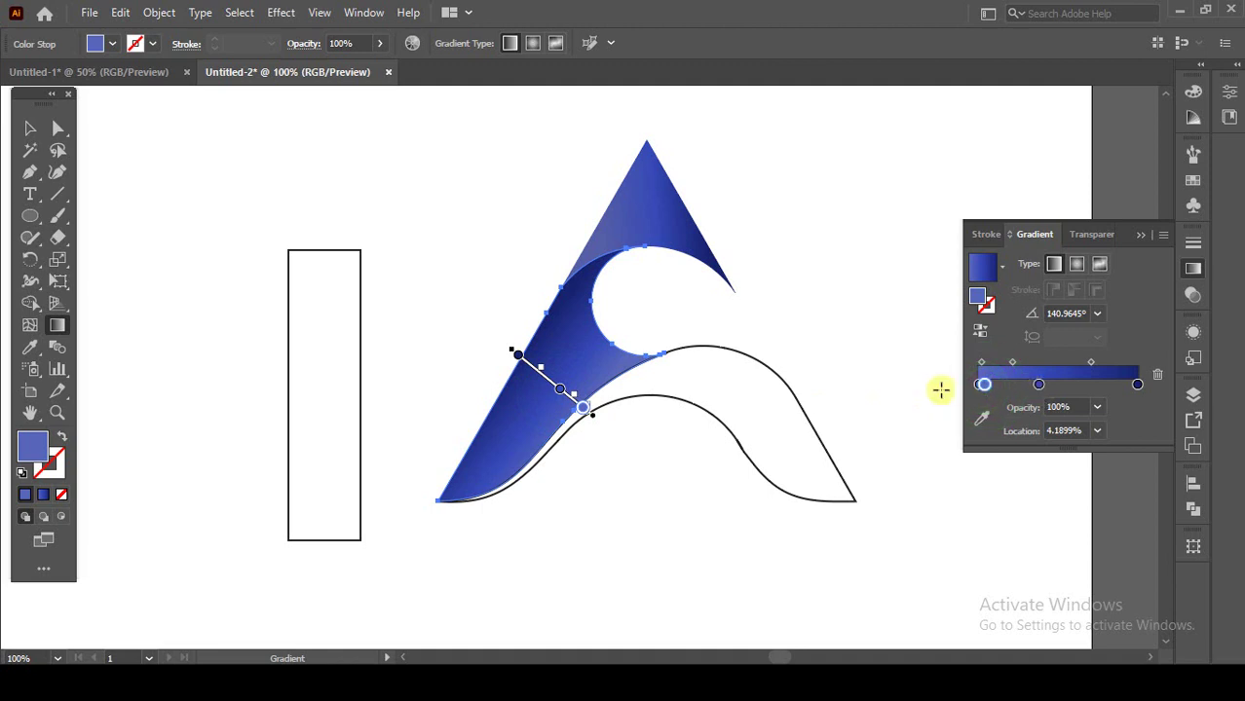
click(1010, 383)
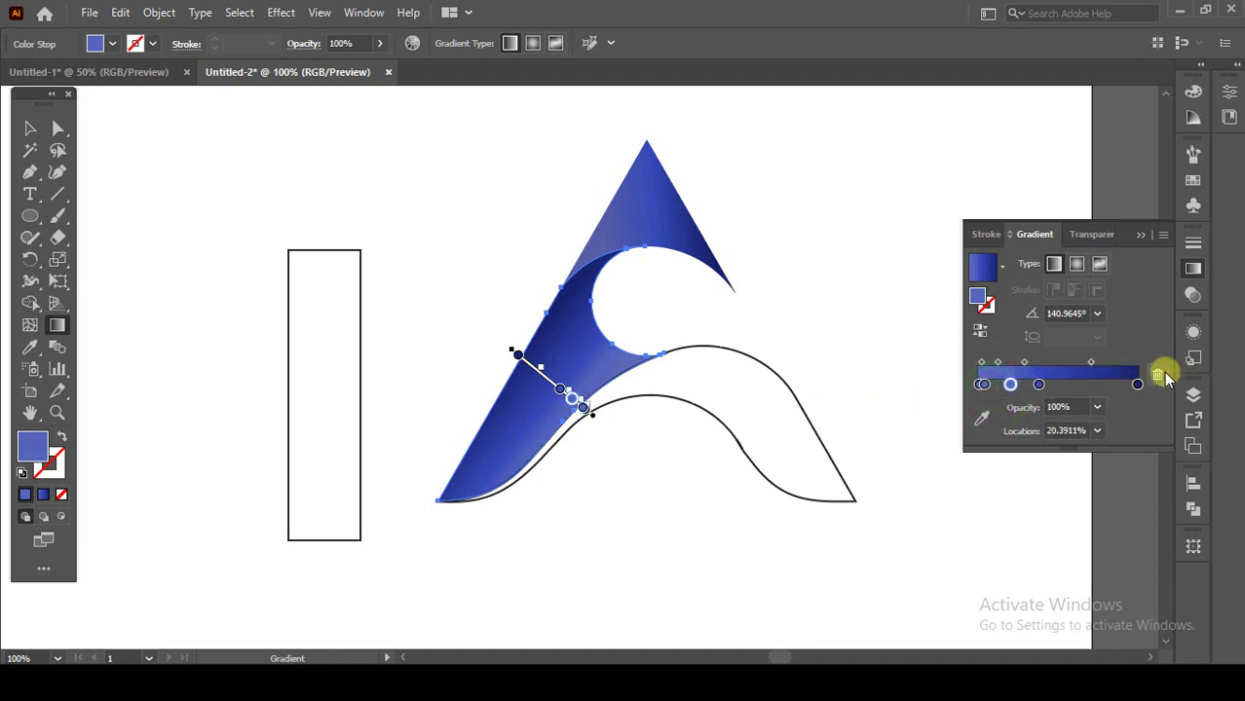
click(1010, 384)
click(1156, 376)
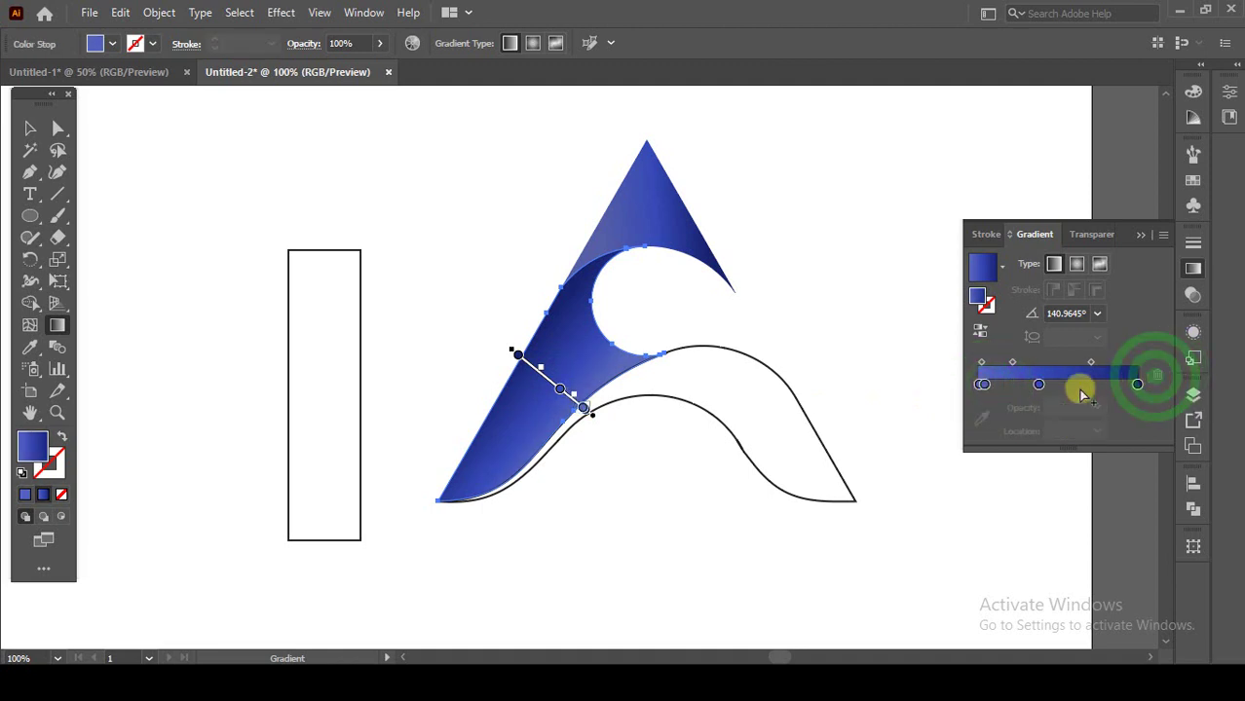
click(980, 384)
click(1155, 376)
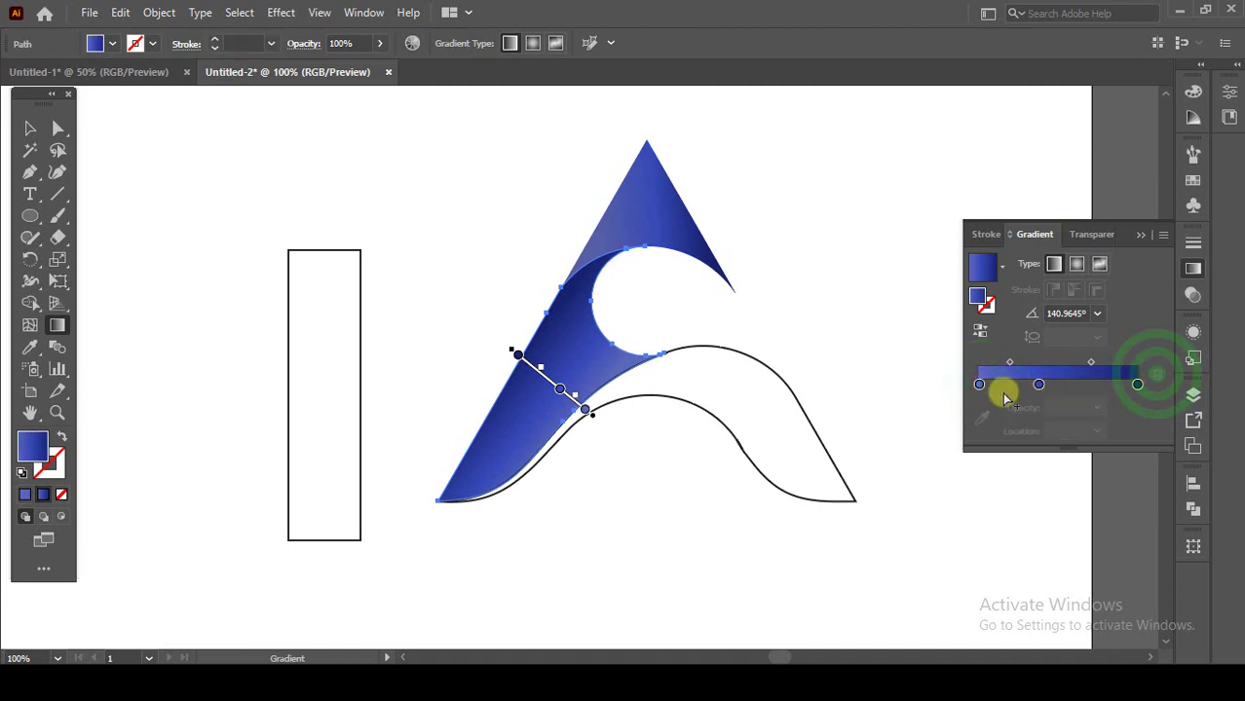
click(979, 383)
click(1156, 375)
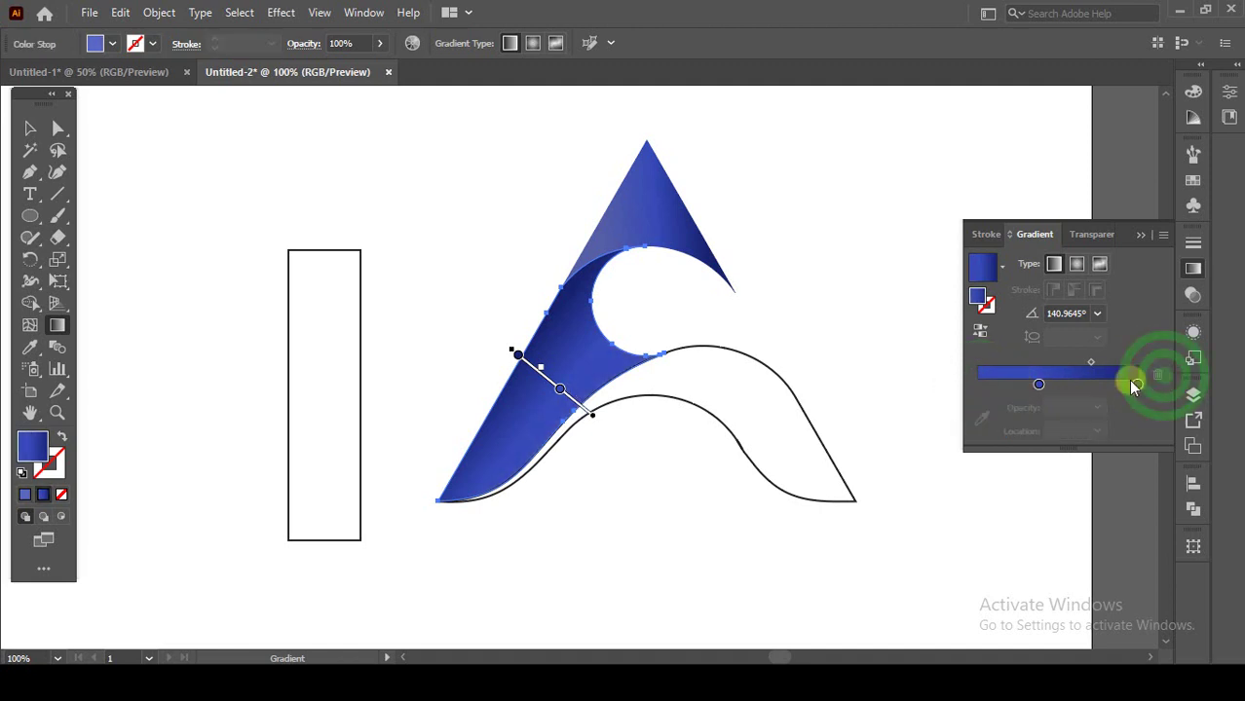
Step: Add a new left stop and lighten its blue to 84% brightness
click(1037, 383)
click(978, 385)
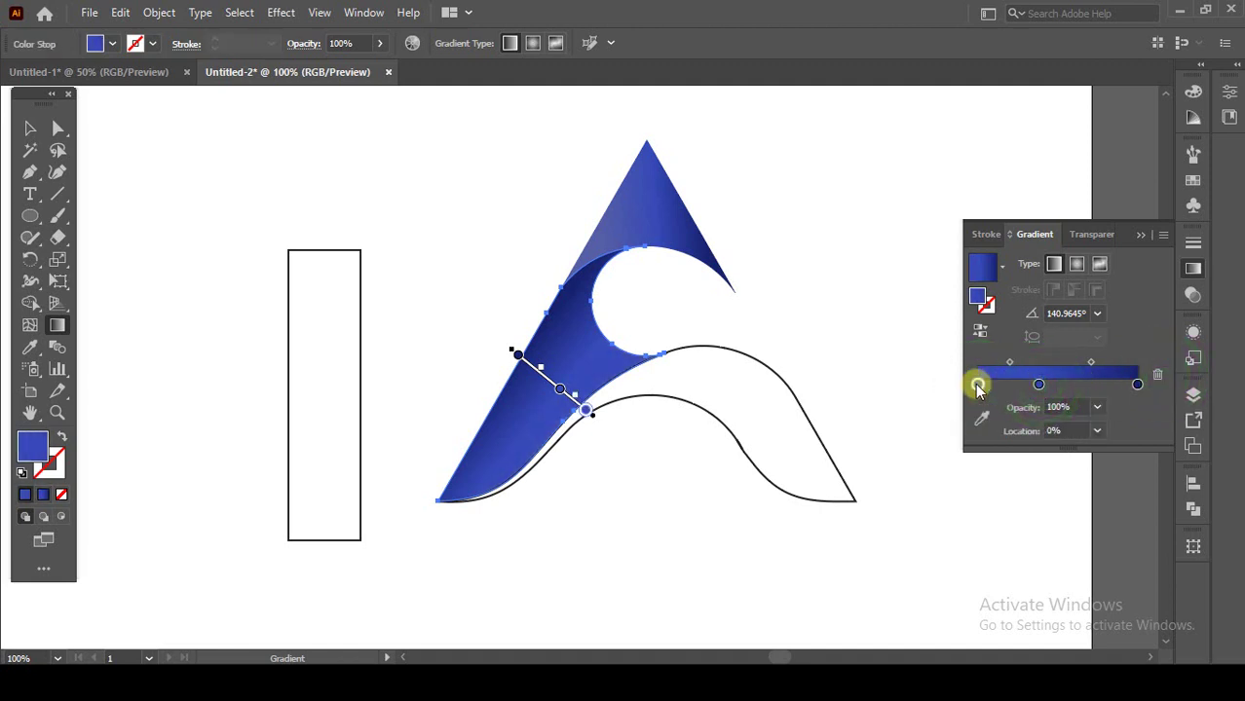
double_click(978, 385)
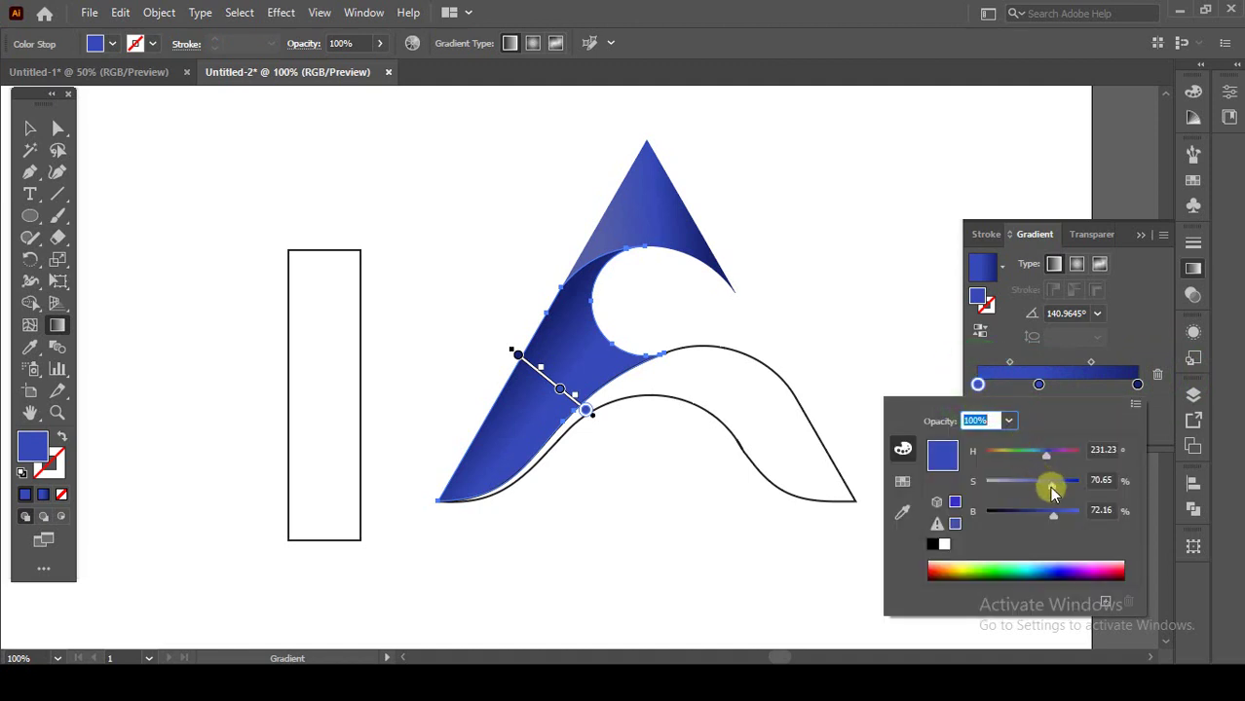
mouse_move(1052, 492)
mouse_down()
mouse_move(1042, 487)
mouse_move(1065, 519)
mouse_up()
click(1144, 339)
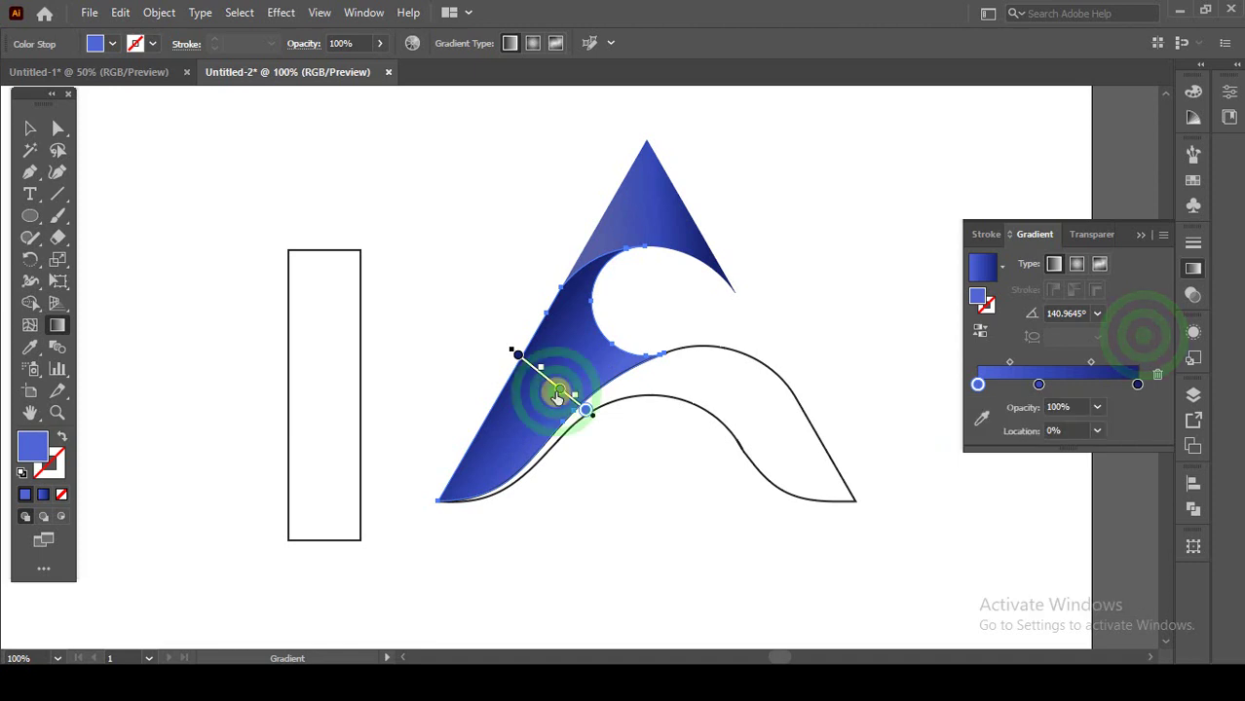
Step: Move the left leg gradient's middle stop to about 46.69%
click(557, 393)
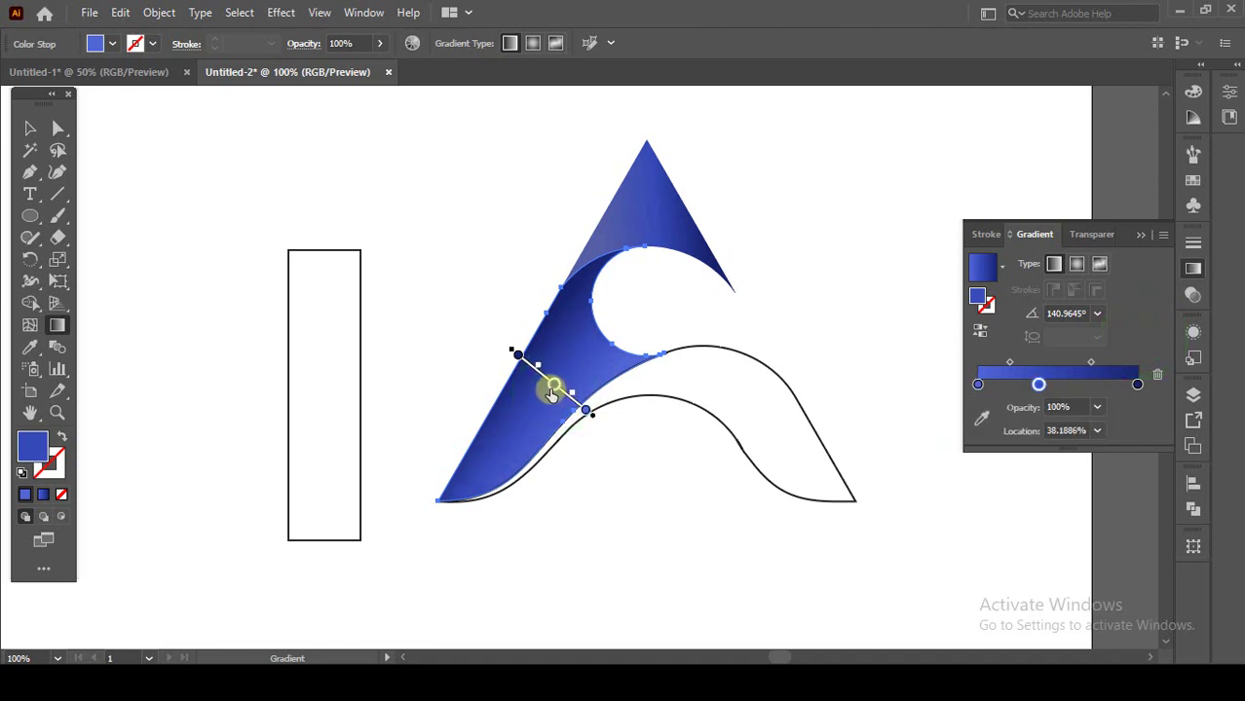
drag(551, 392, 559, 421)
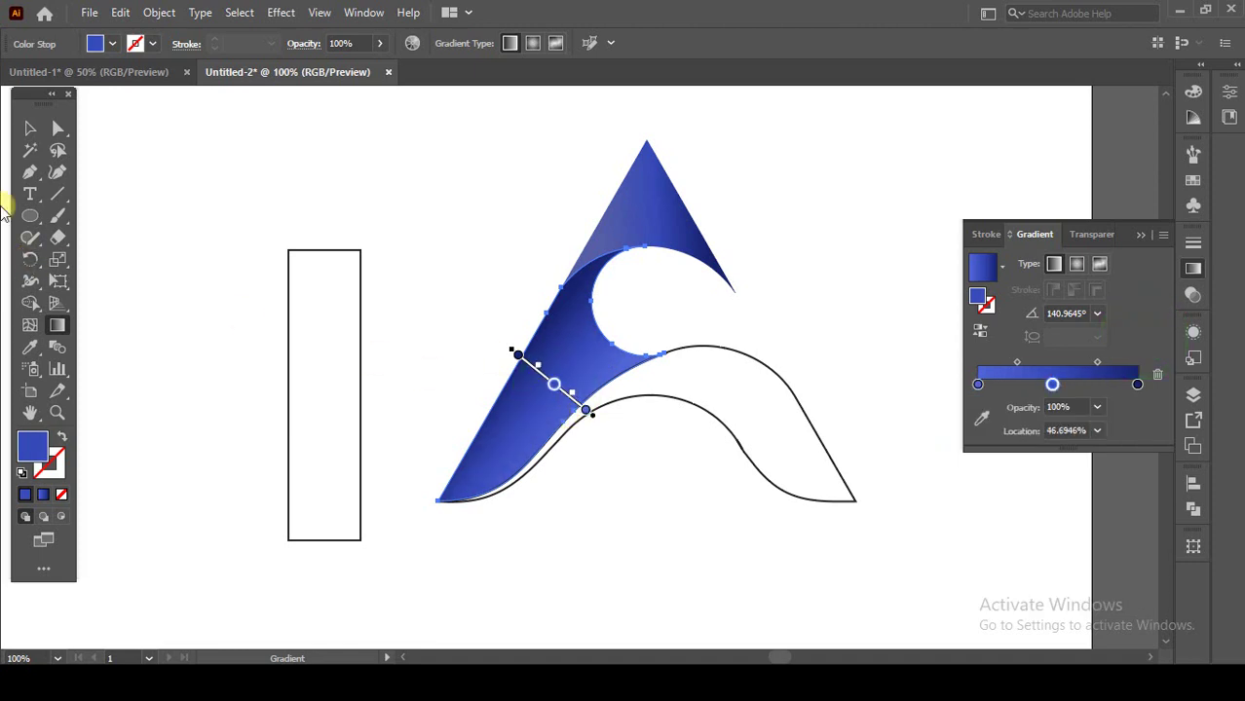
click(27, 129)
click(647, 194)
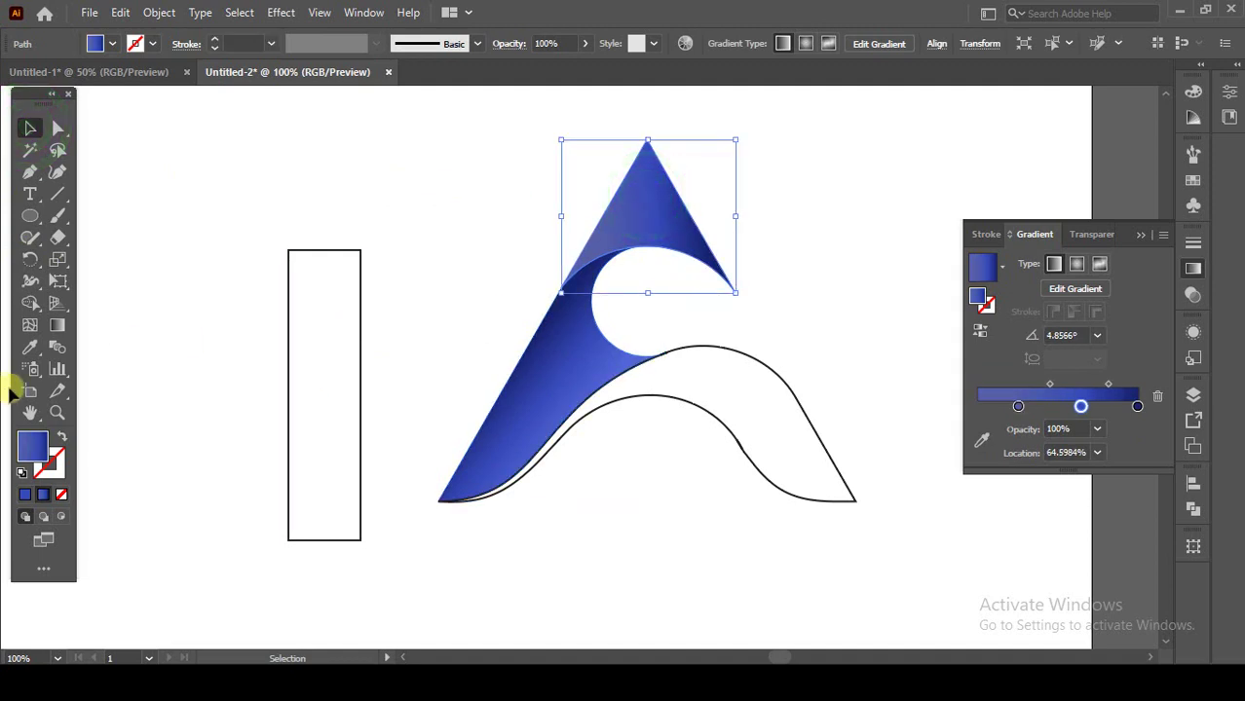
Step: Copy the left leg's blue gradient onto the top triangle and shift its middle stop to about 62%
click(29, 348)
click(528, 361)
click(30, 127)
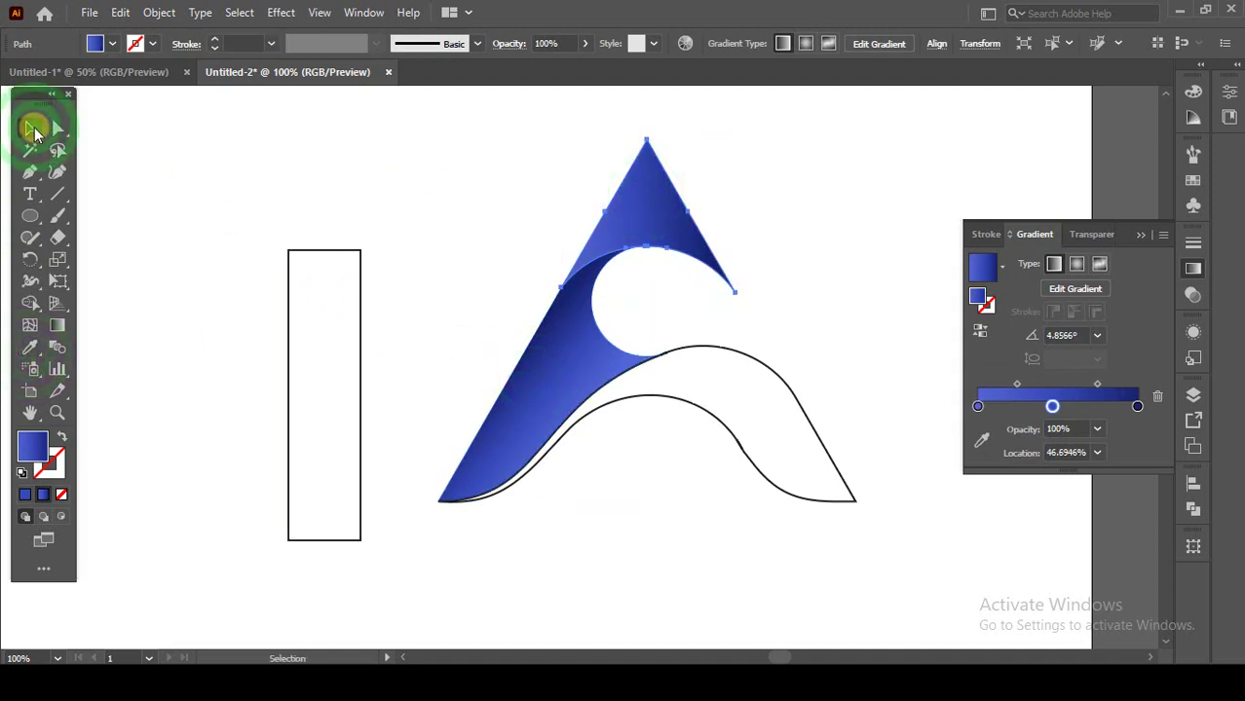
click(57, 325)
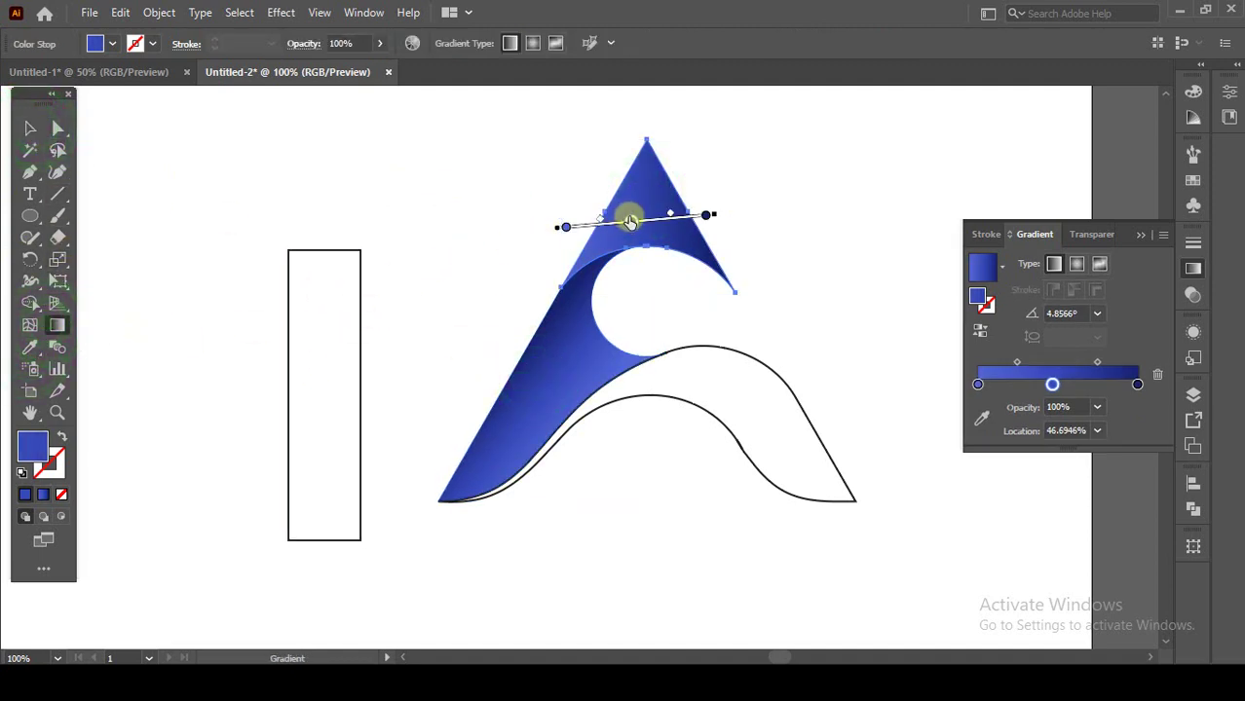
mouse_move(630, 222)
mouse_down()
mouse_move(642, 222)
mouse_move(624, 220)
mouse_up()
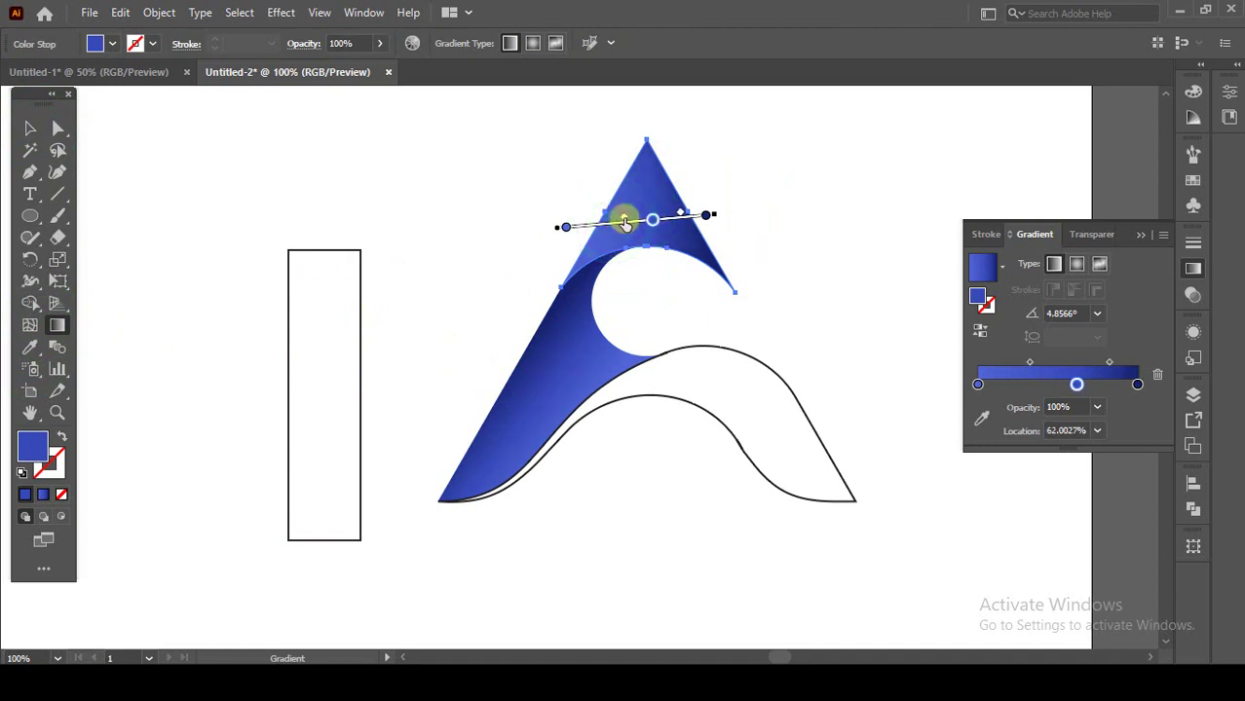
click(29, 132)
click(430, 171)
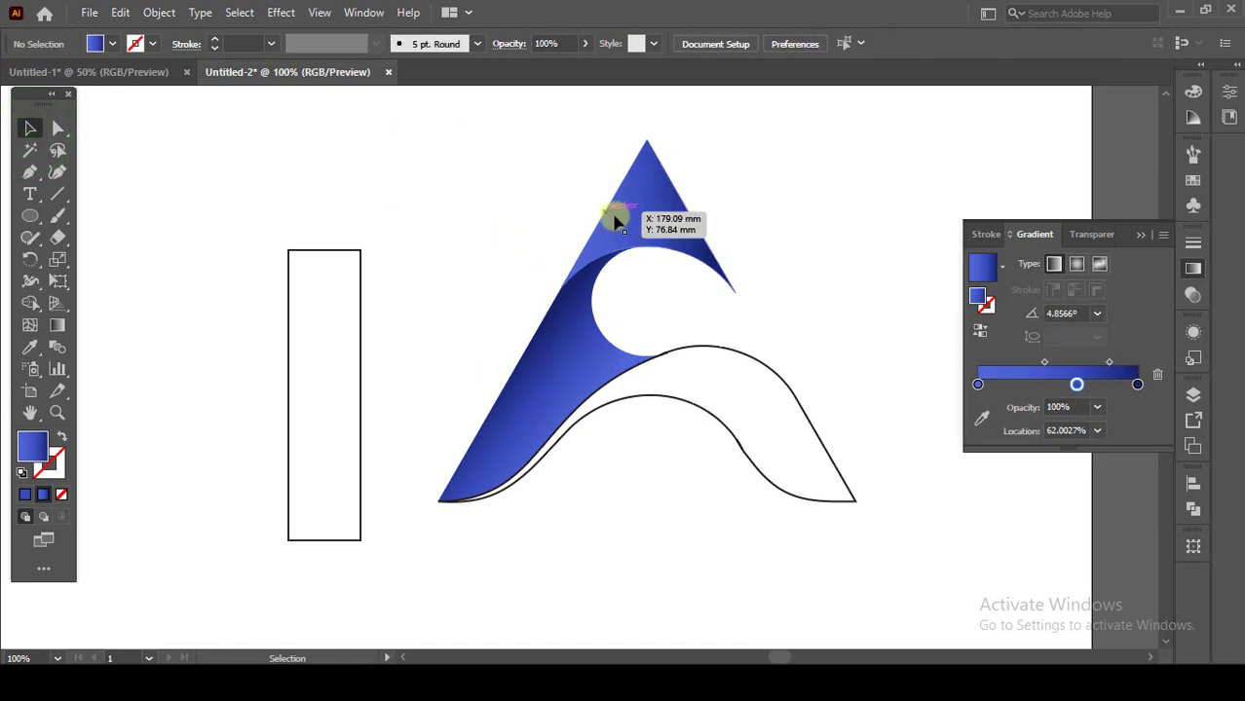
Step: Eyedrop the A's blue gradient onto the curved lower shape
drag(736, 321, 762, 384)
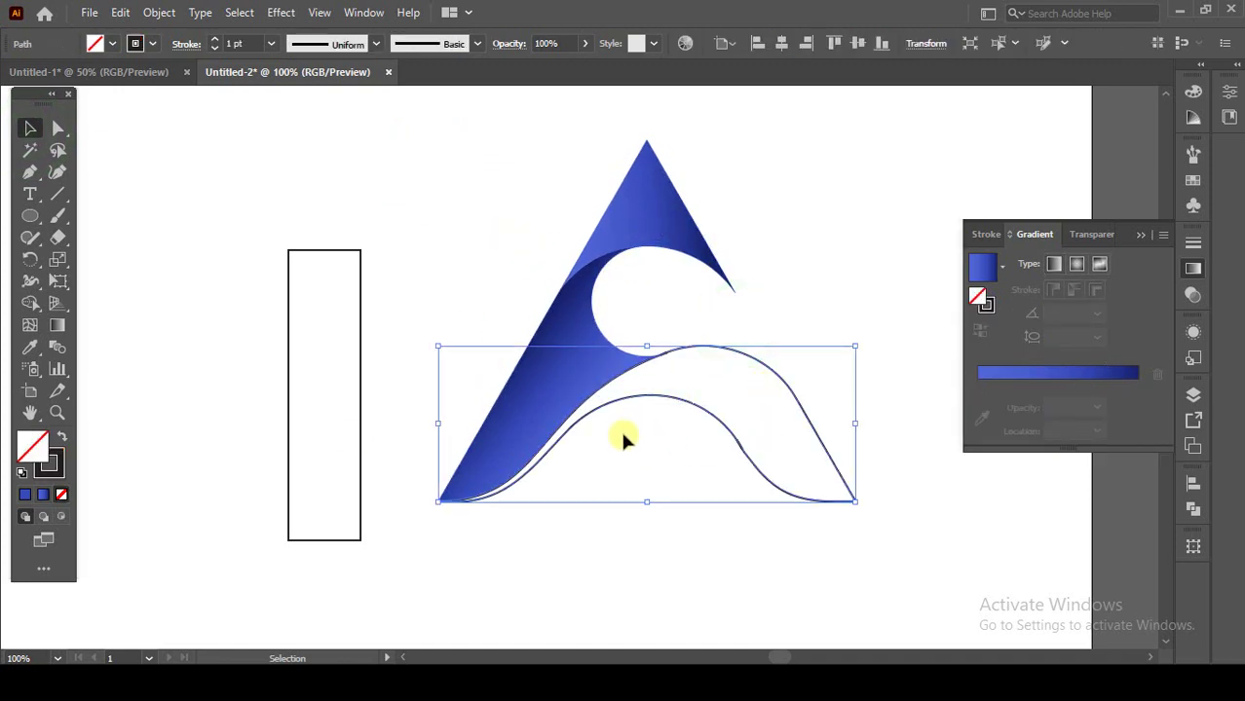
click(29, 348)
click(519, 402)
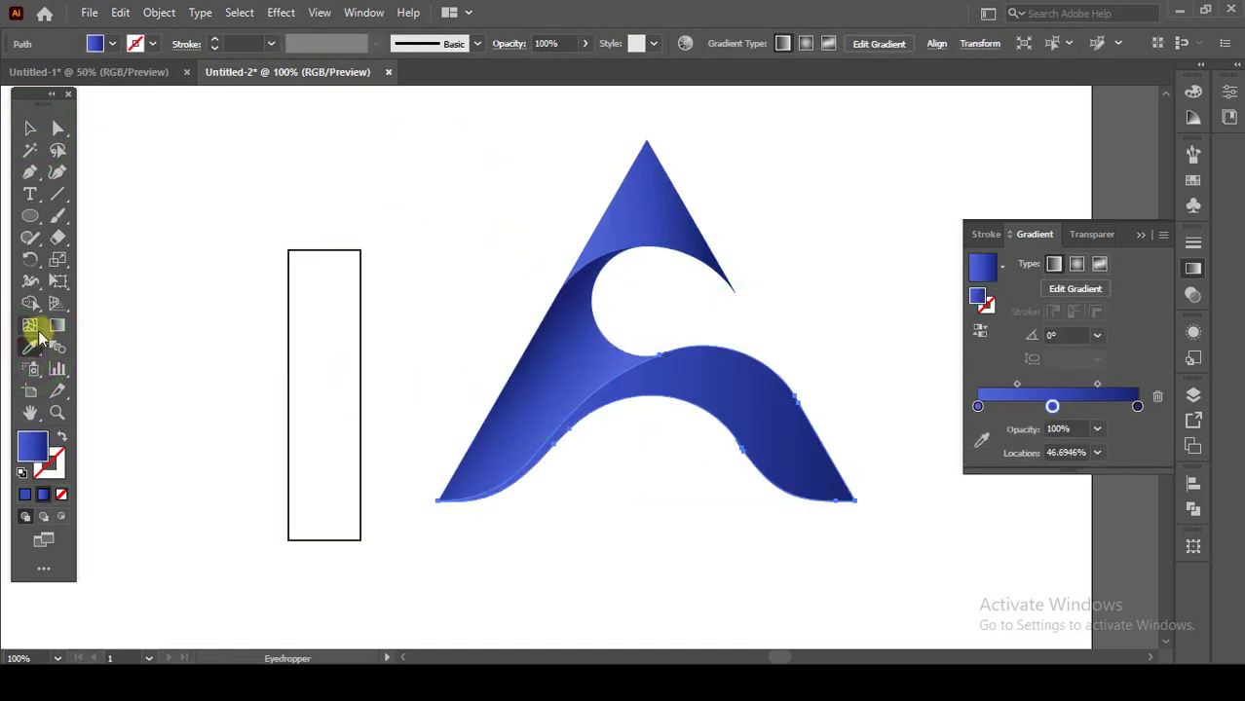
click(57, 326)
Step: Reverse the curve's gradient to about -175.79° with its middle stop near 29.44%
drag(849, 471, 486, 499)
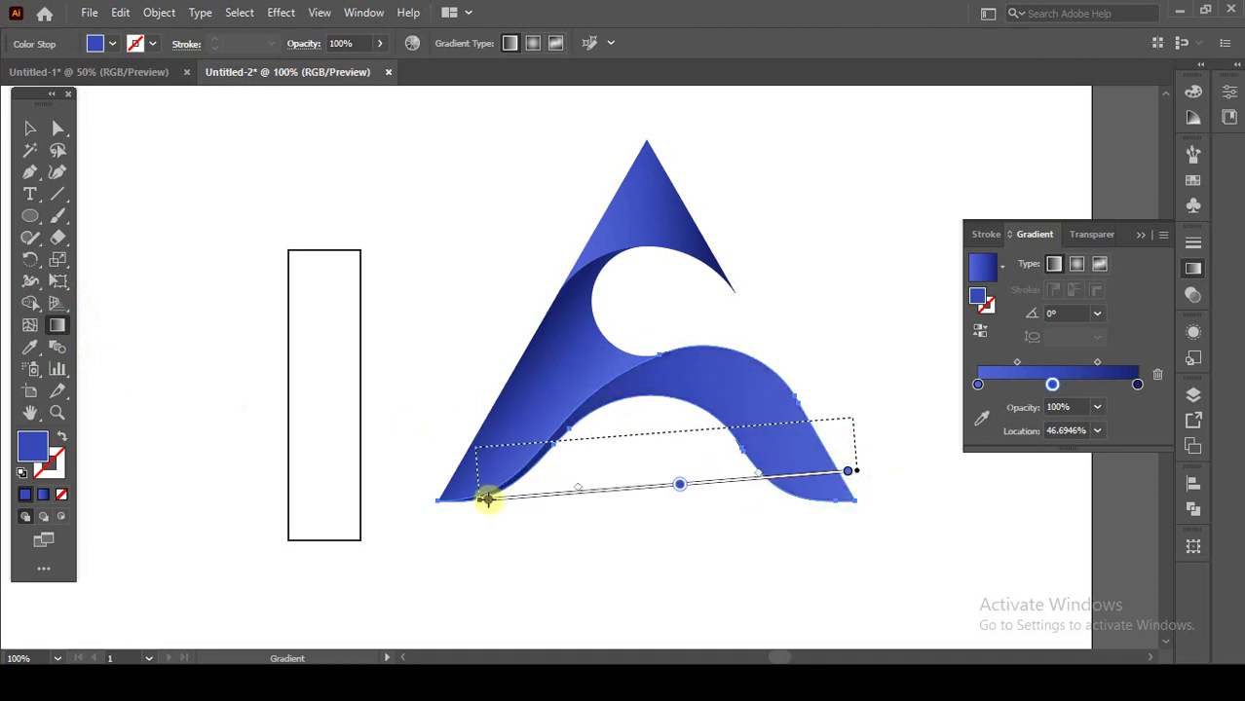
drag(579, 493, 578, 453)
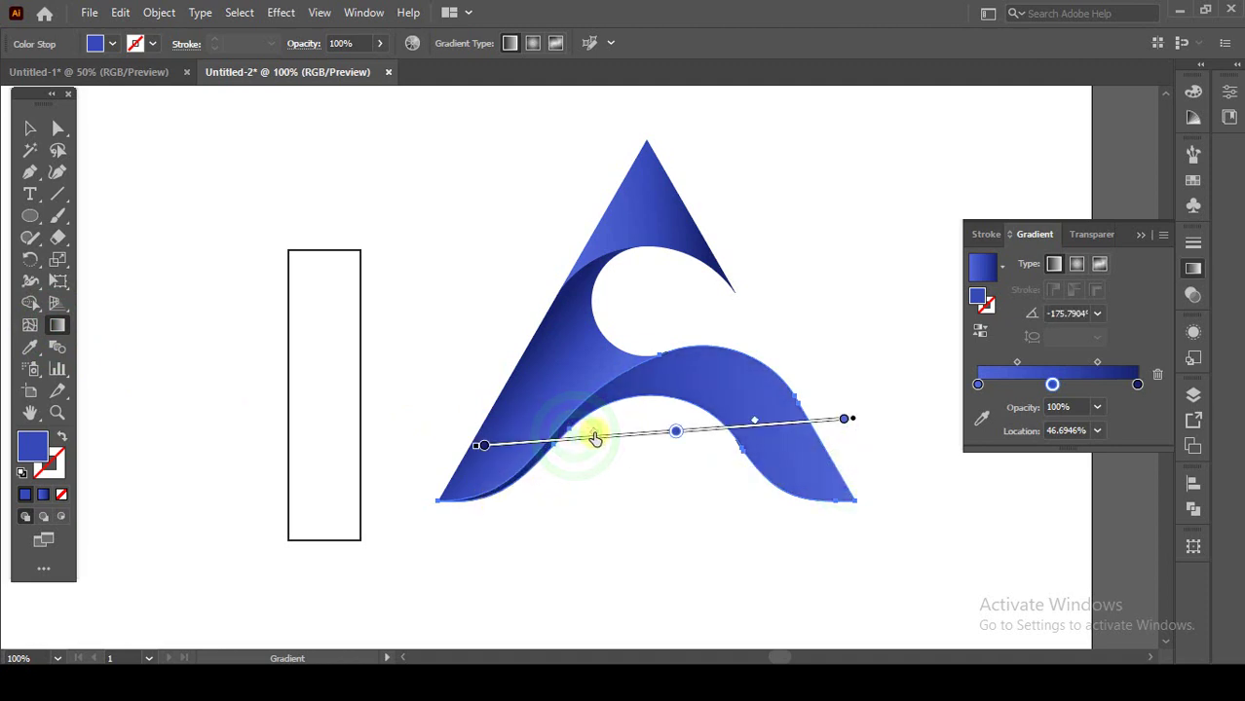
drag(673, 429, 738, 430)
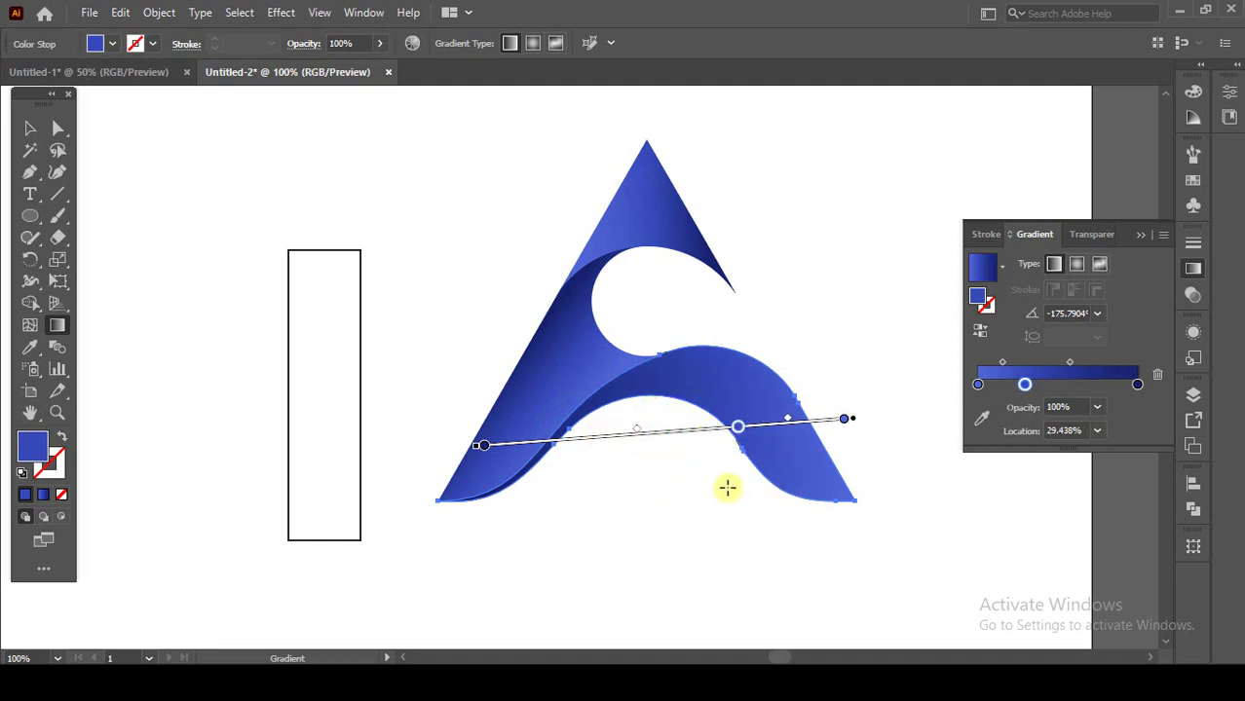
click(636, 430)
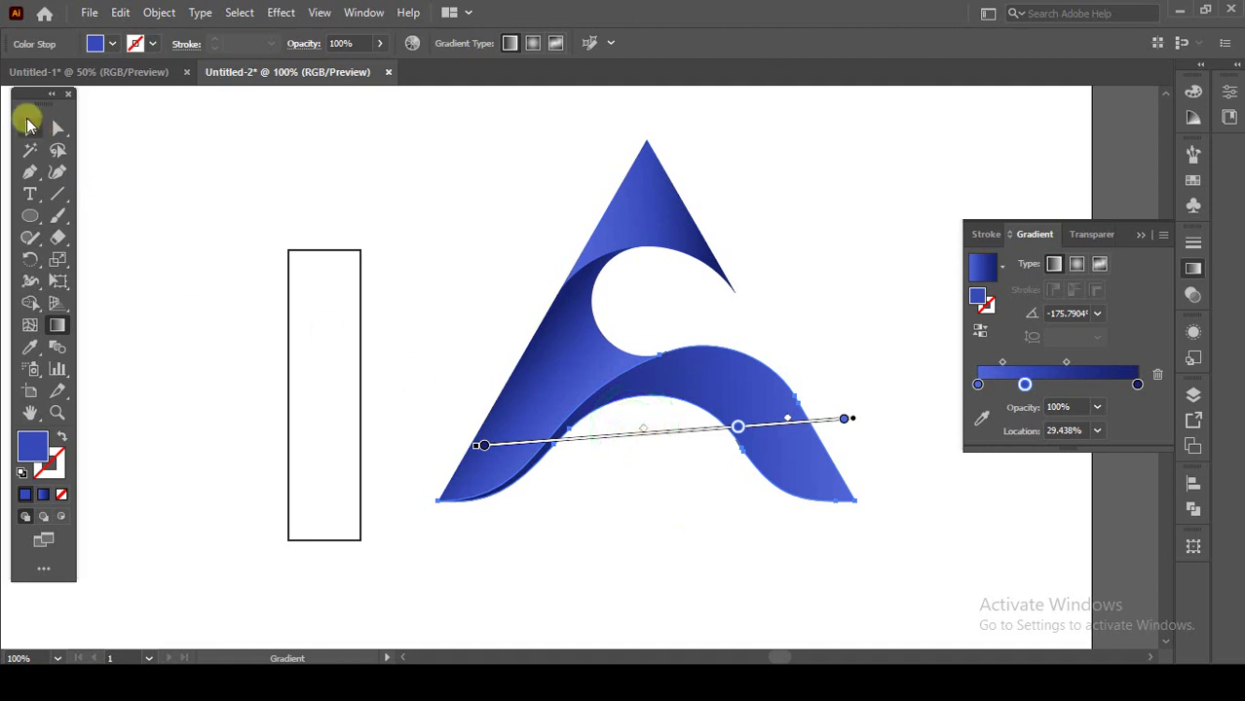
click(29, 127)
click(511, 251)
drag(273, 202, 361, 331)
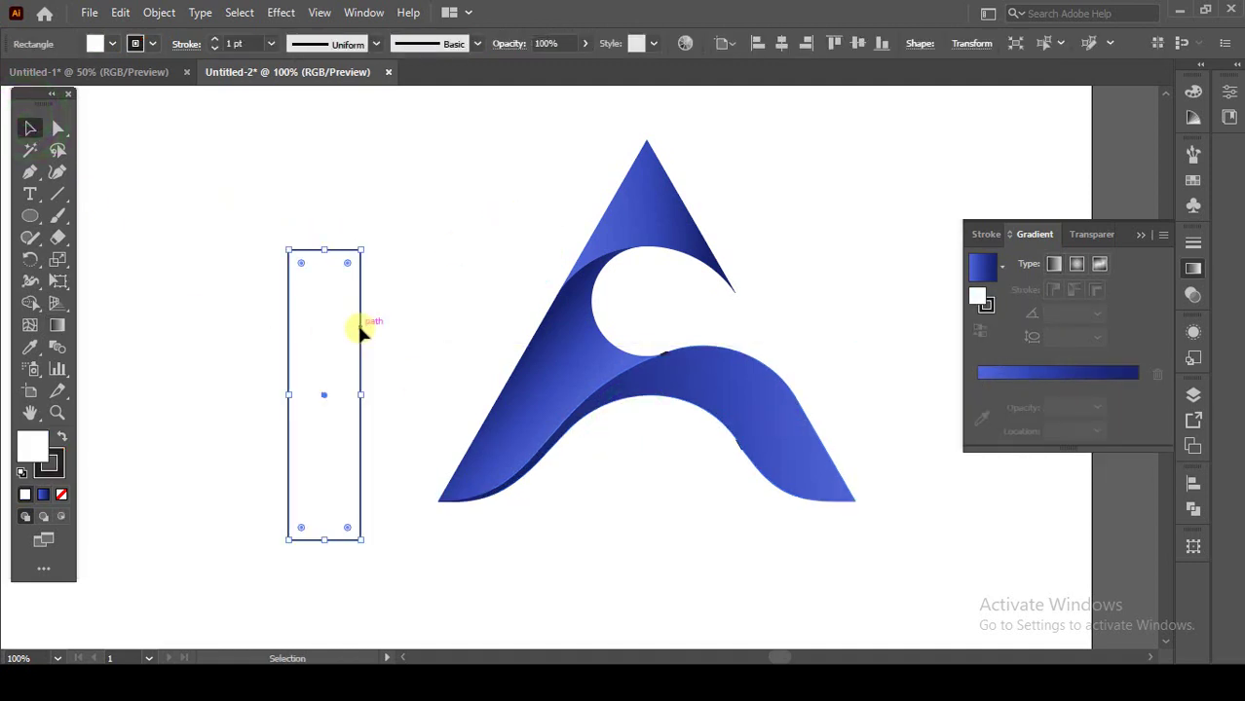
Step: Select the top triangle and the rest of the A, and move the logo left
click(466, 333)
click(625, 233)
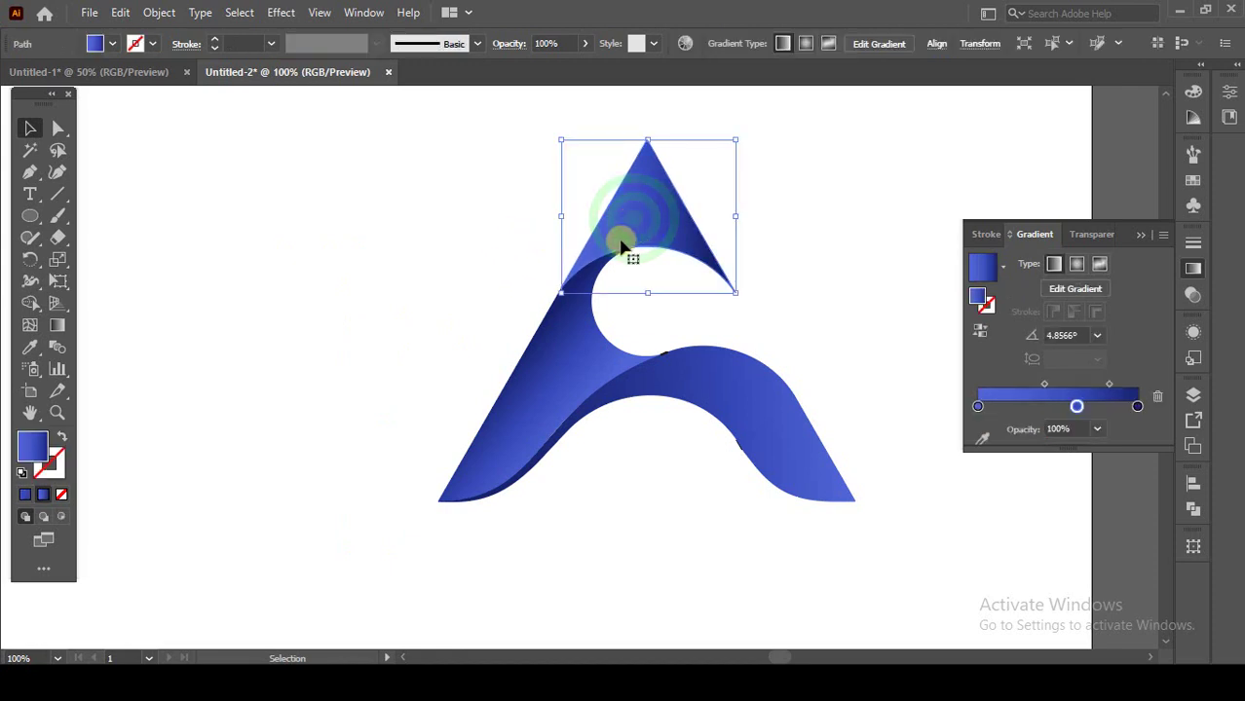
shift+click(561, 397)
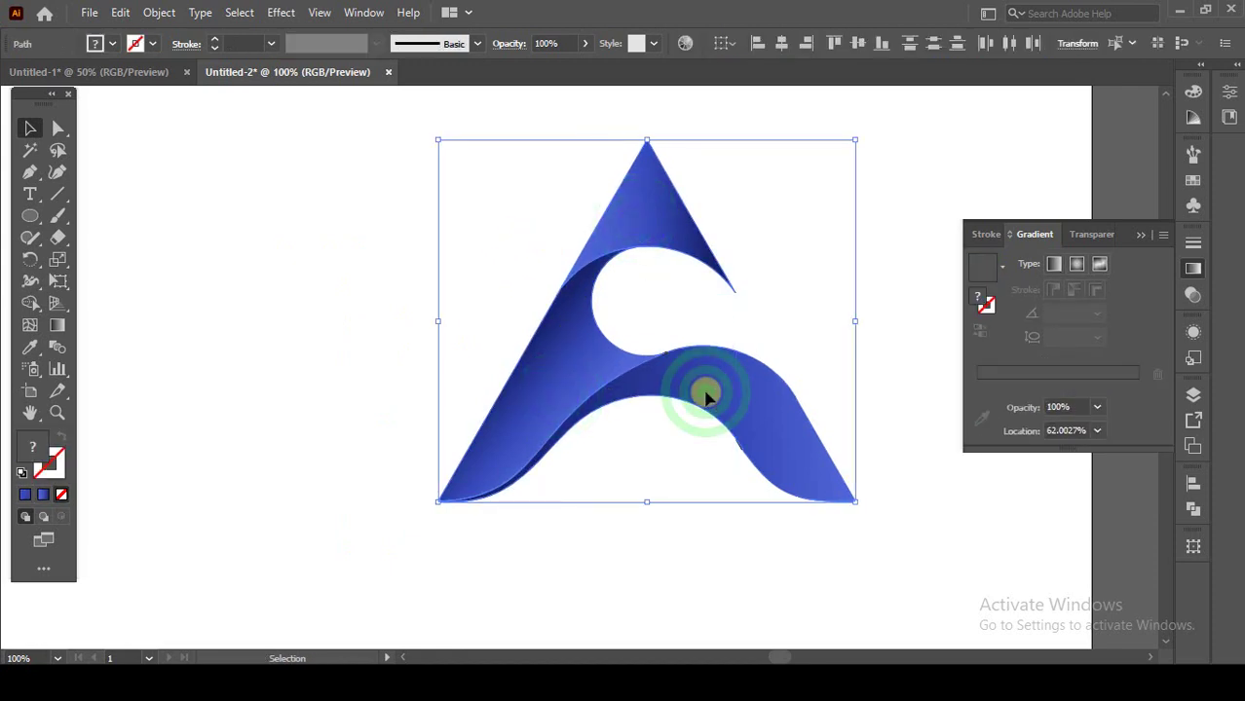
scroll(705, 394, down, 2)
drag(705, 401, 491, 417)
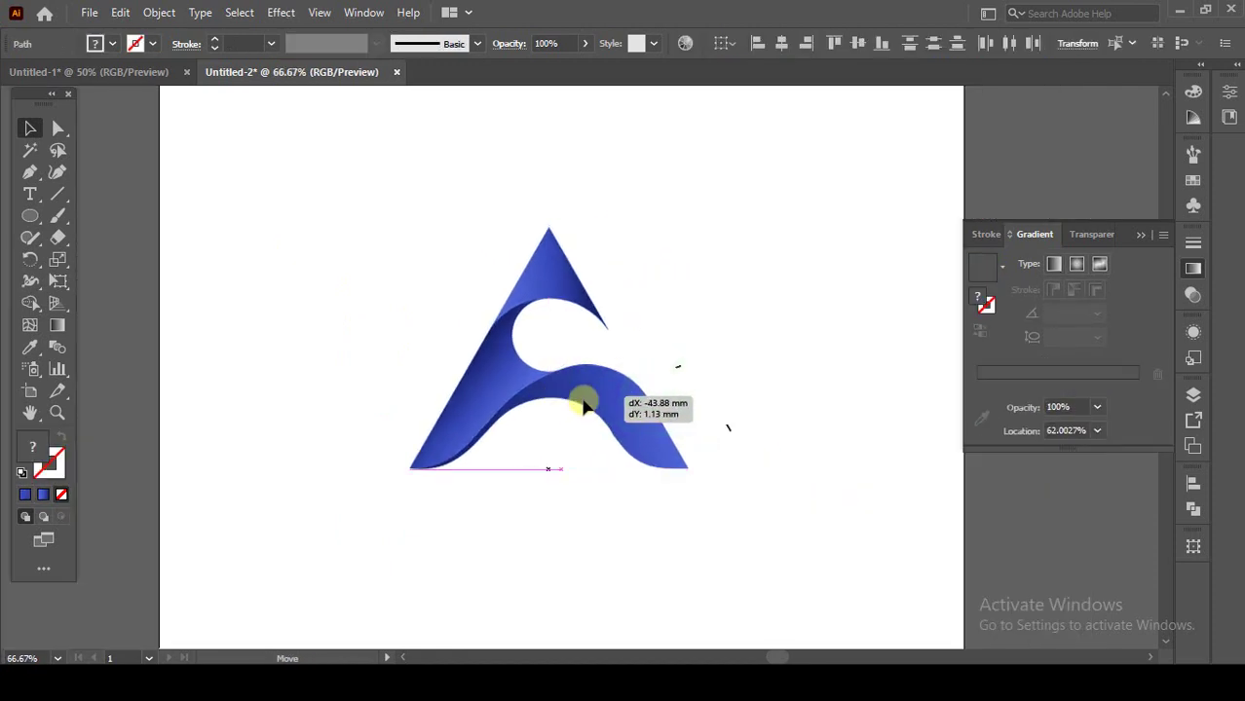
Step: Delete the stray marks beside the logo and move the A to the artboard centre
drag(629, 284, 778, 459)
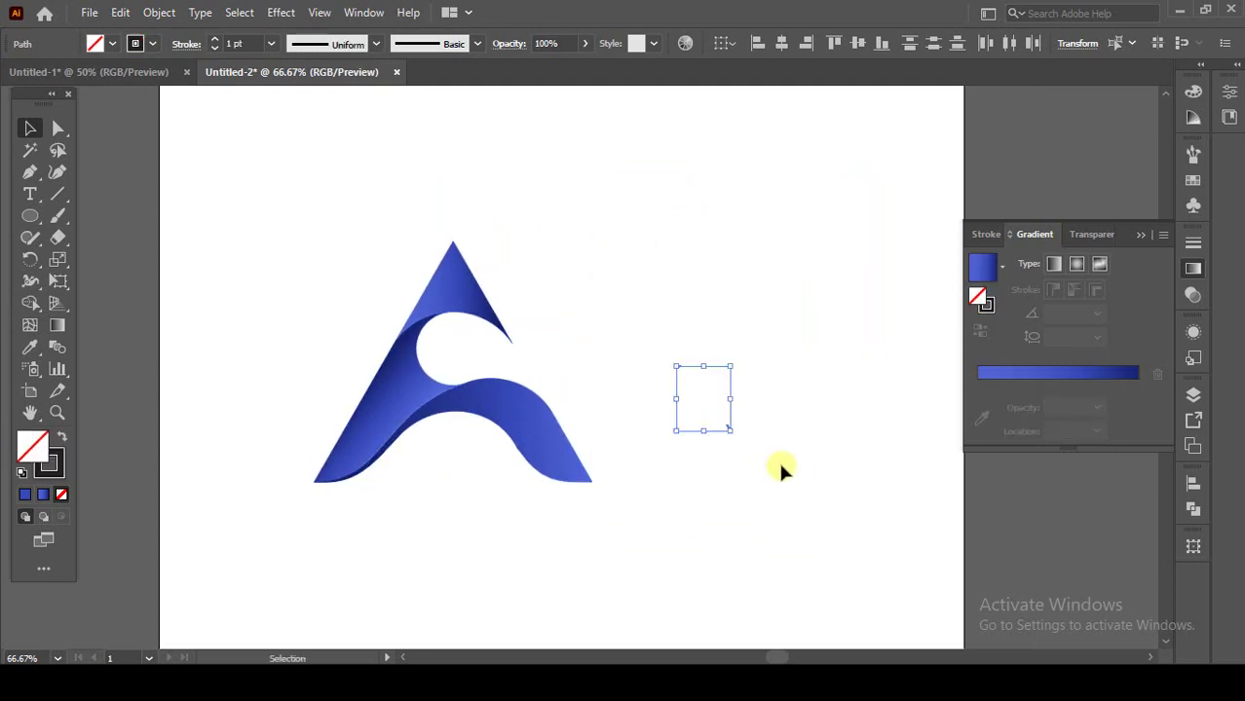
key(Delete)
drag(584, 484, 584, 484)
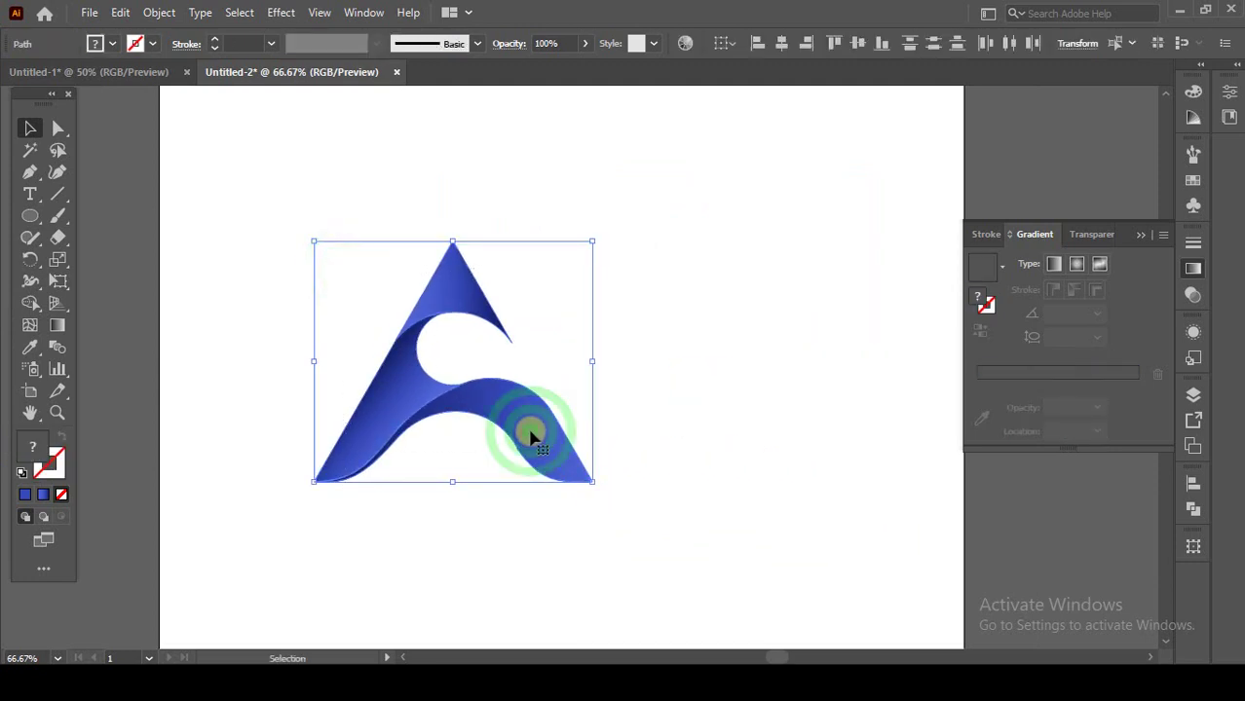
drag(527, 430, 650, 424)
click(636, 527)
Step: Group the three A shapes and scale the group up proportionally
mouse_move(477, 256)
mouse_down()
mouse_move(667, 432)
mouse_move(639, 412)
mouse_up()
right_click(639, 412)
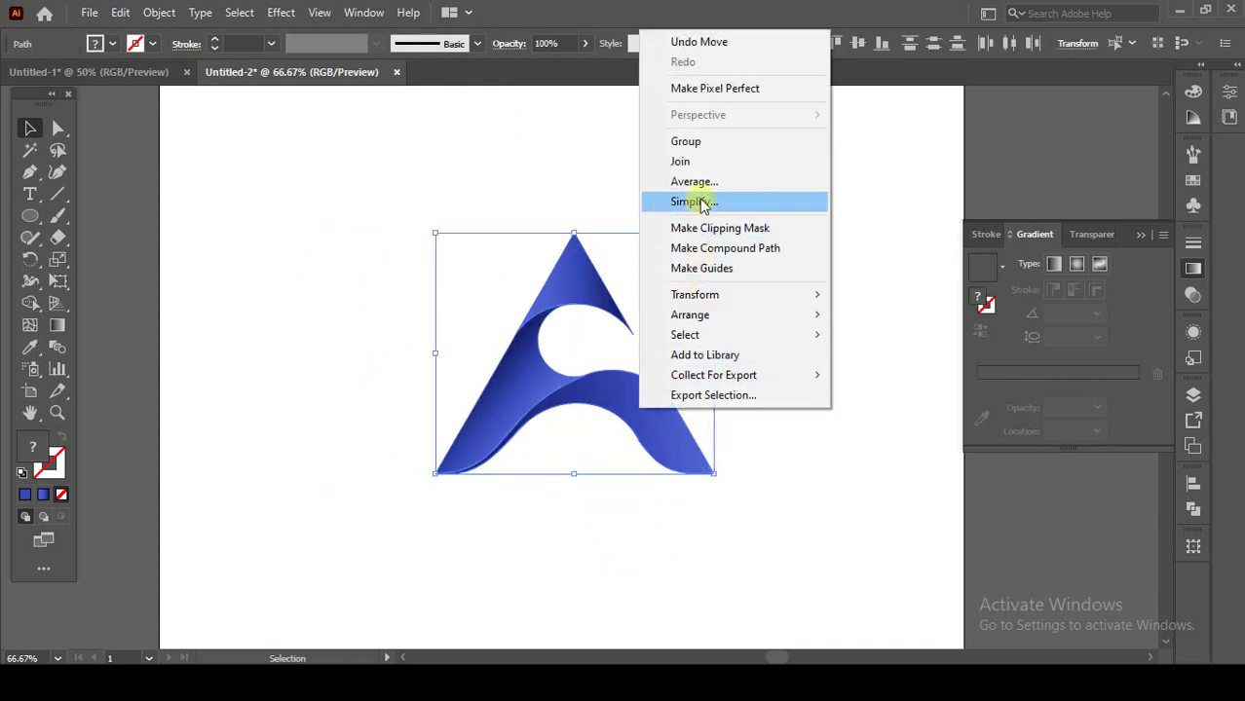
click(699, 142)
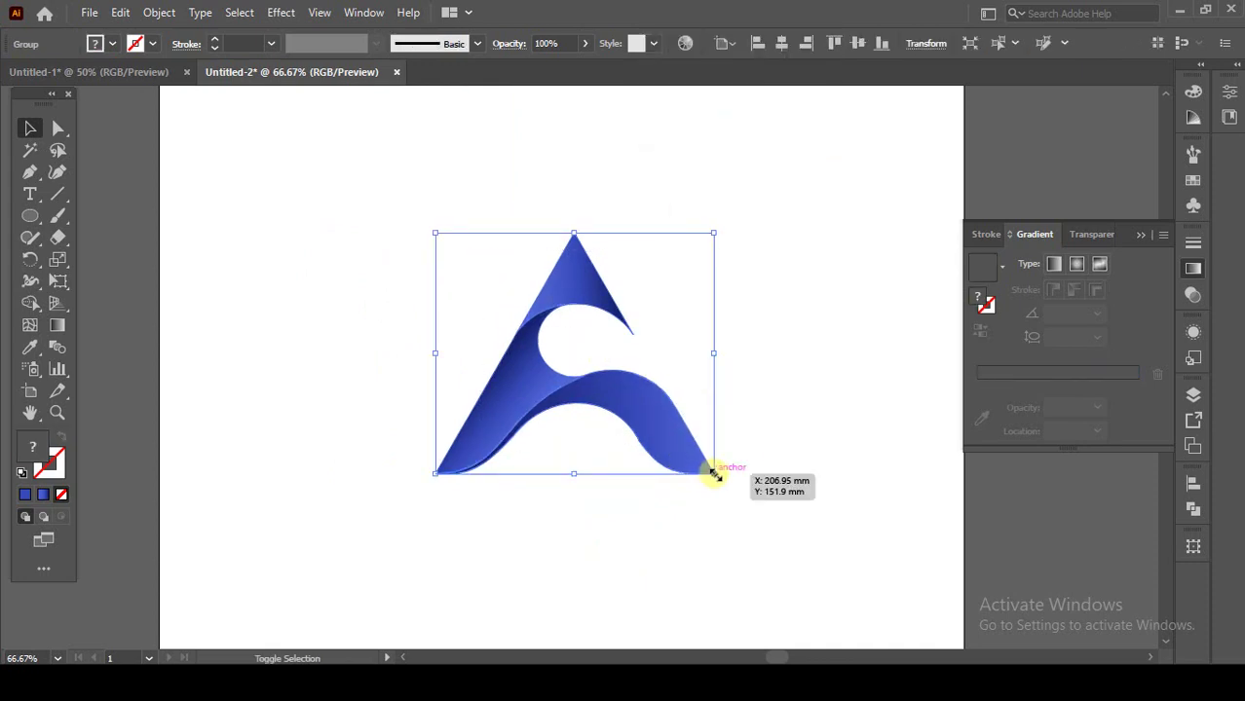
drag(714, 474, 821, 545)
click(846, 471)
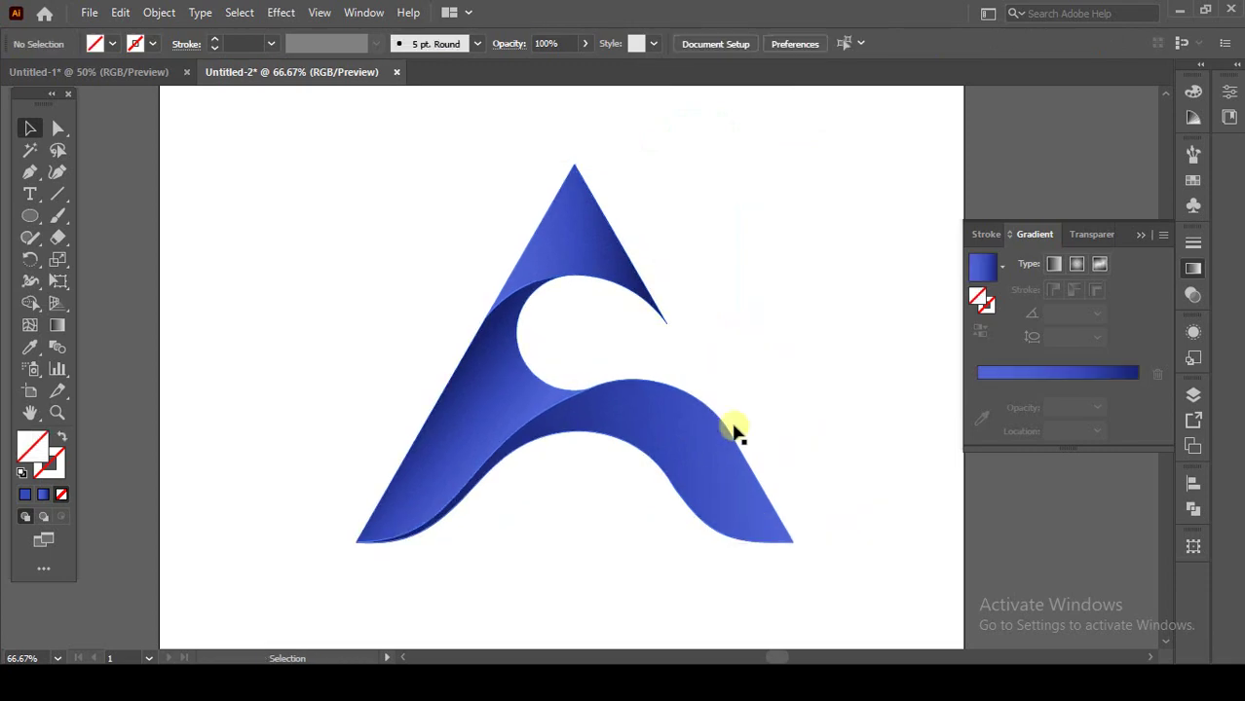